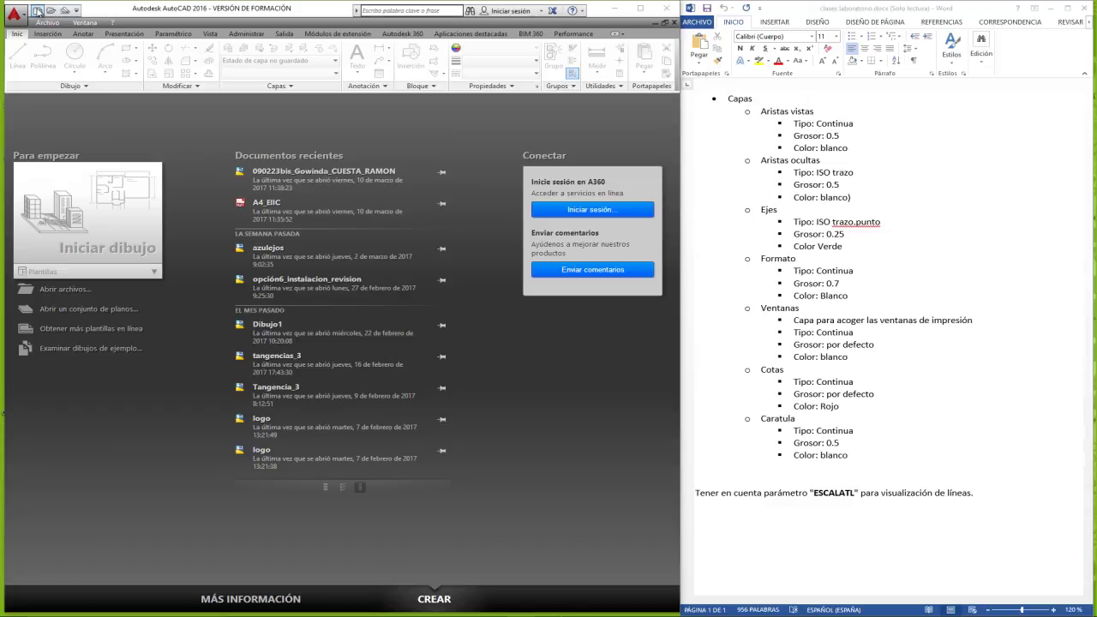
Create a new drawing from the A4_EIIC.dwt template instead of acadiso.
left_click(38, 11)
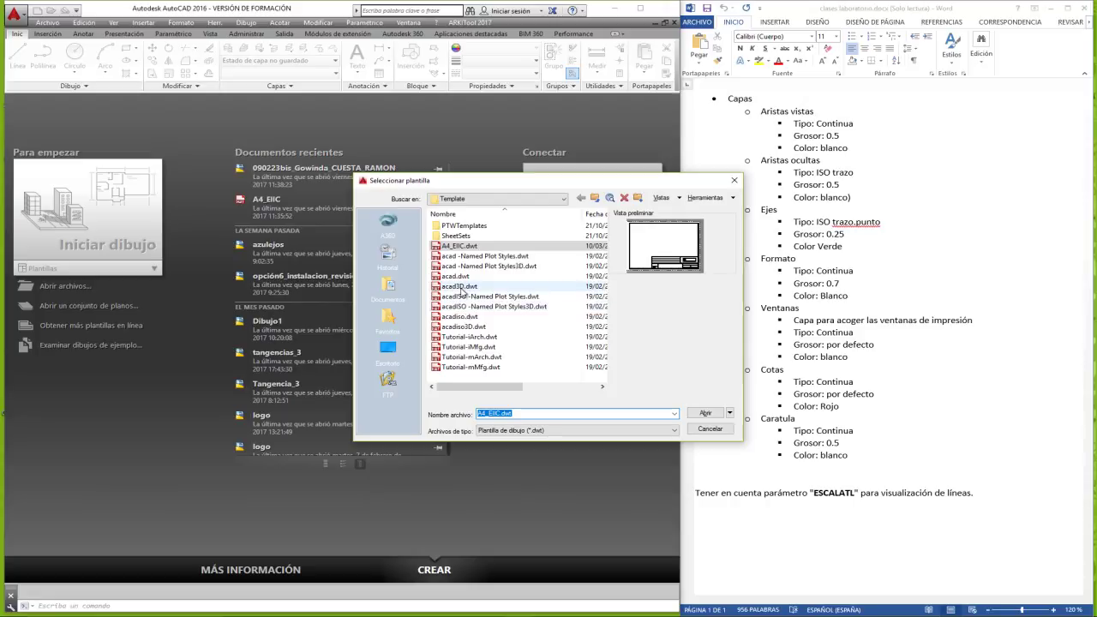
left_click(461, 318)
left_click(705, 414)
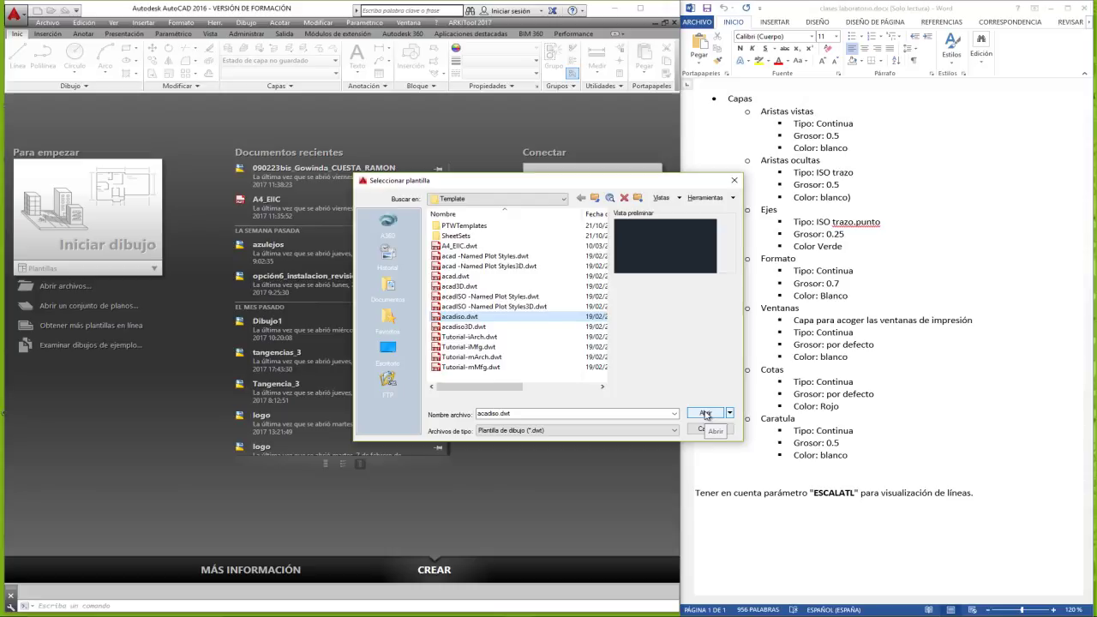
left_click(459, 246)
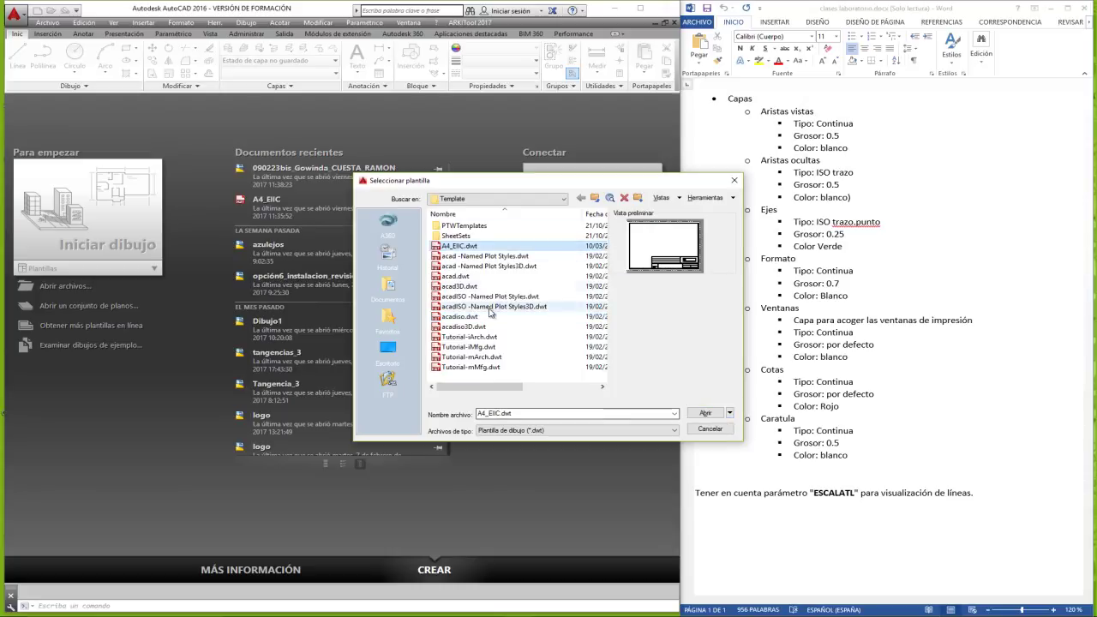
left_click(704, 414)
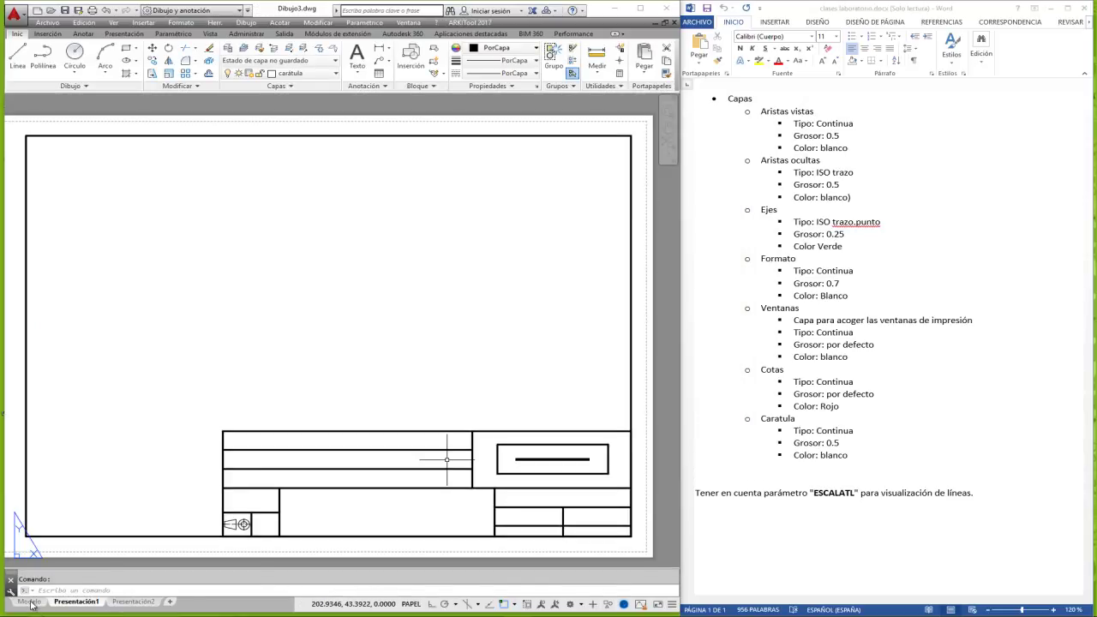
Switch to model space and inspect the template's layers in the Layer Properties Manager.
left_click(32, 602)
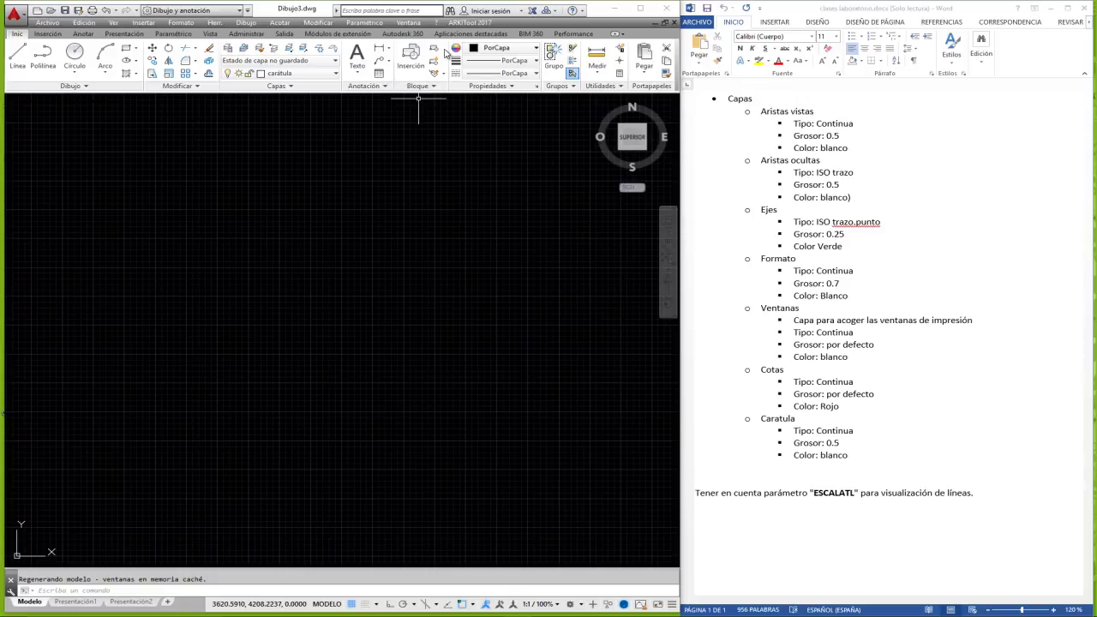
left_click(228, 49)
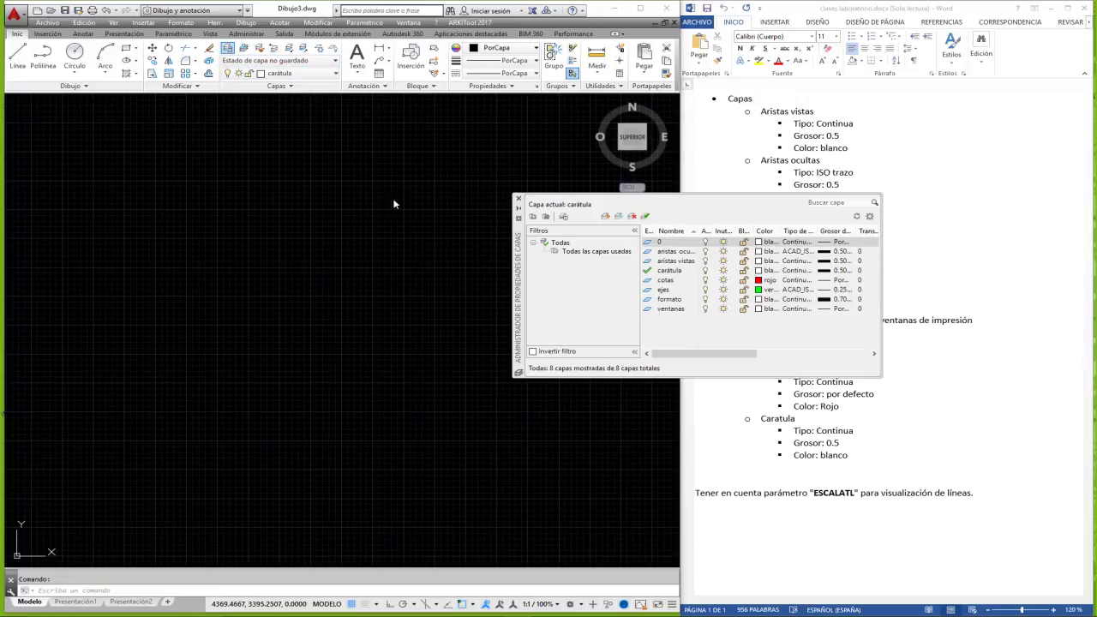
left_click_drag(518, 236, 235, 239)
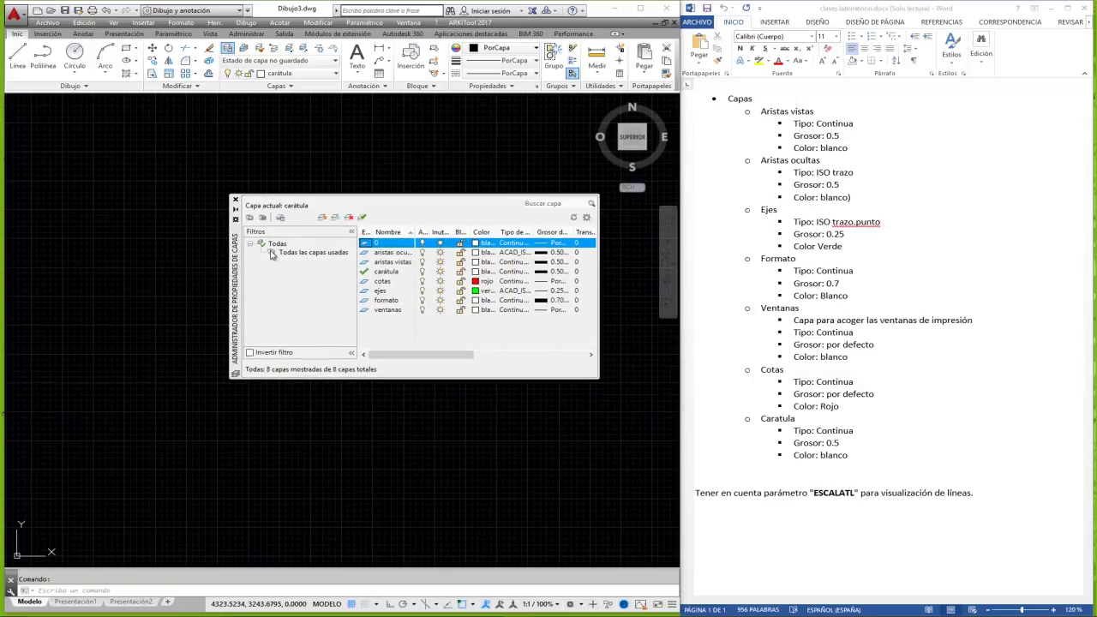
left_click(235, 199)
Return to Presentación1 and zoom in on the title block and its logo placeholder.
left_click(76, 602)
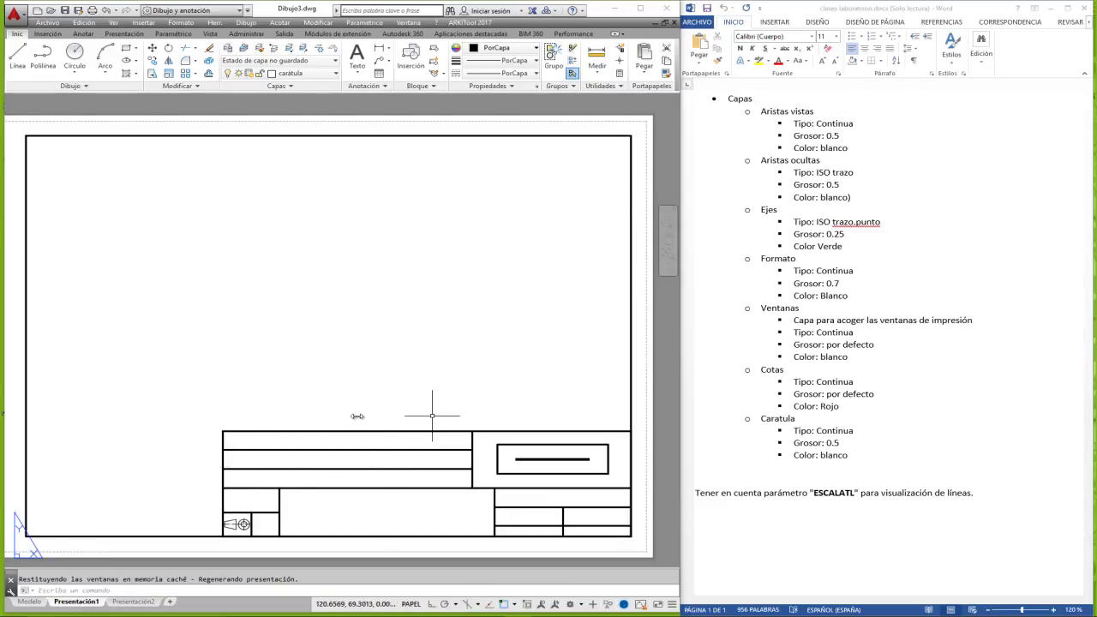
scroll(561, 471, "up", 2)
scroll(562, 470, "up", 2)
scroll(560, 467, "up", 2)
scroll(560, 467, "down", 3)
scroll(557, 469, "up", 1)
scroll(557, 469, "up", 1)
scroll(557, 469, "down", 2)
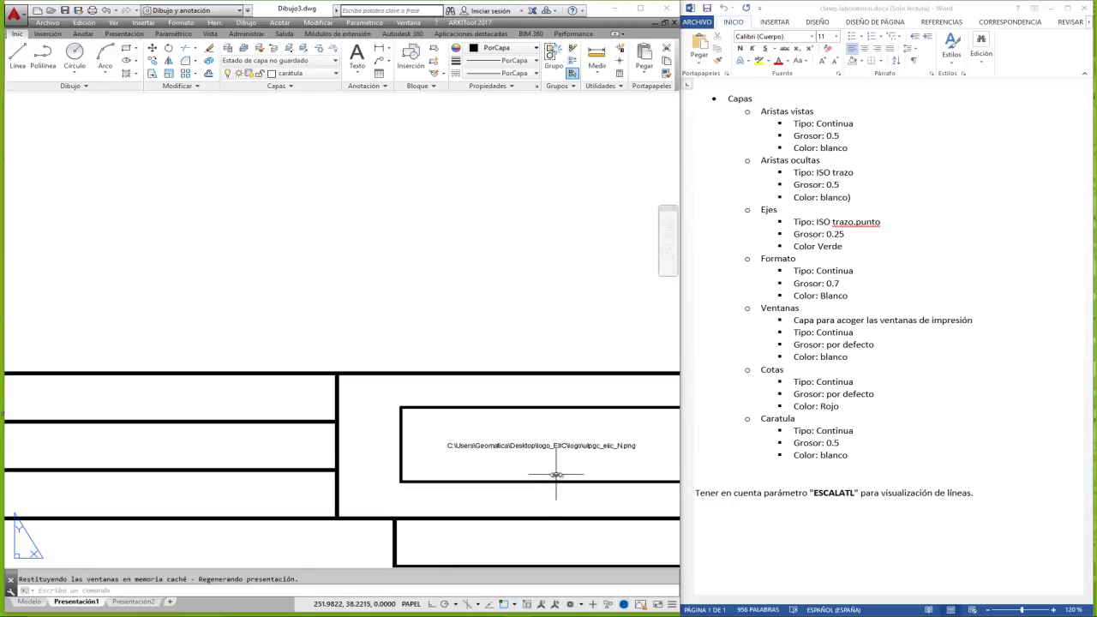
scroll(558, 474, "down", 1)
middle_click_drag(558, 474, 557, 441)
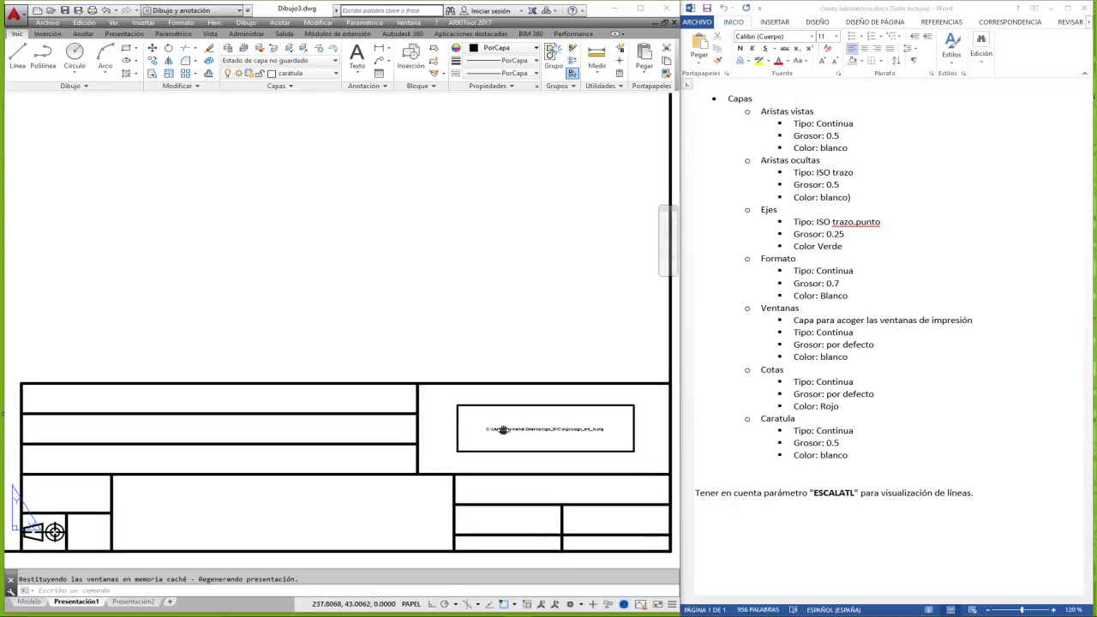
left_click(36, 9)
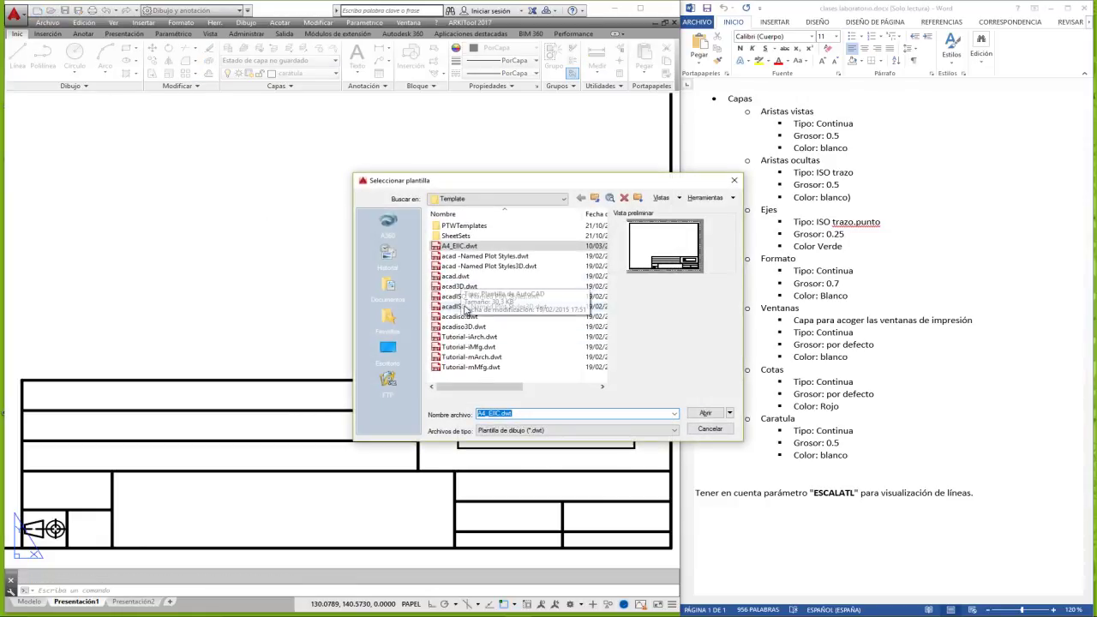
Start a blank drawing from the acadiso.dwt template.
left_click(461, 318)
left_click(704, 417)
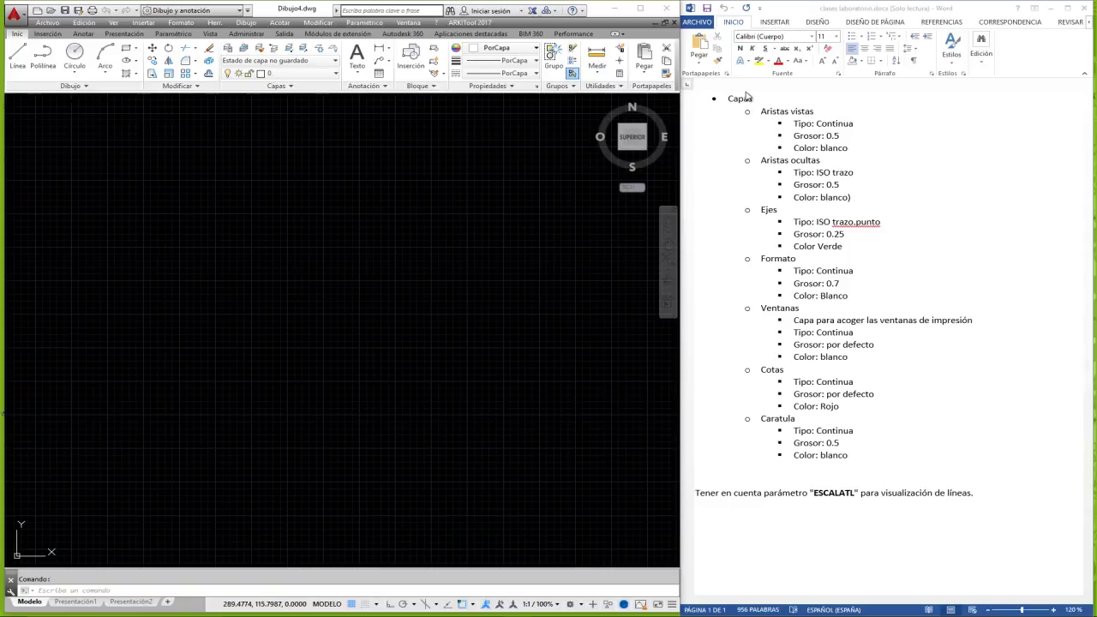
left_click(227, 49)
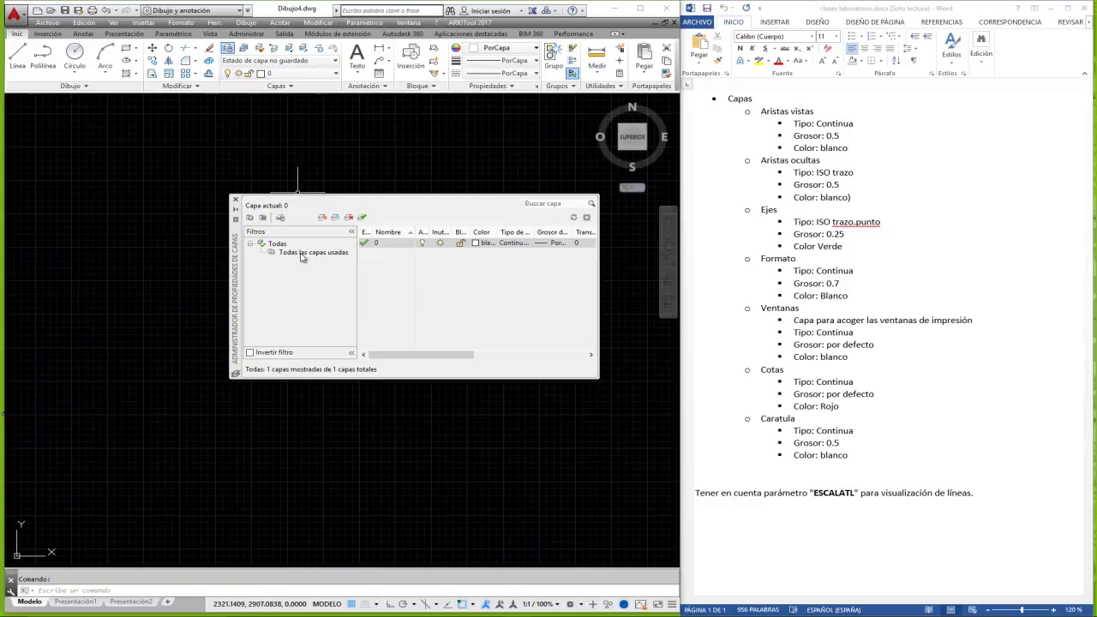
Add seven layers: aristas vistas, aristas ocultas, ejes, formato, ventanas, cotas and carátula.
left_click(322, 219)
left_click(322, 219)
left_click(322, 218)
left_click(322, 218)
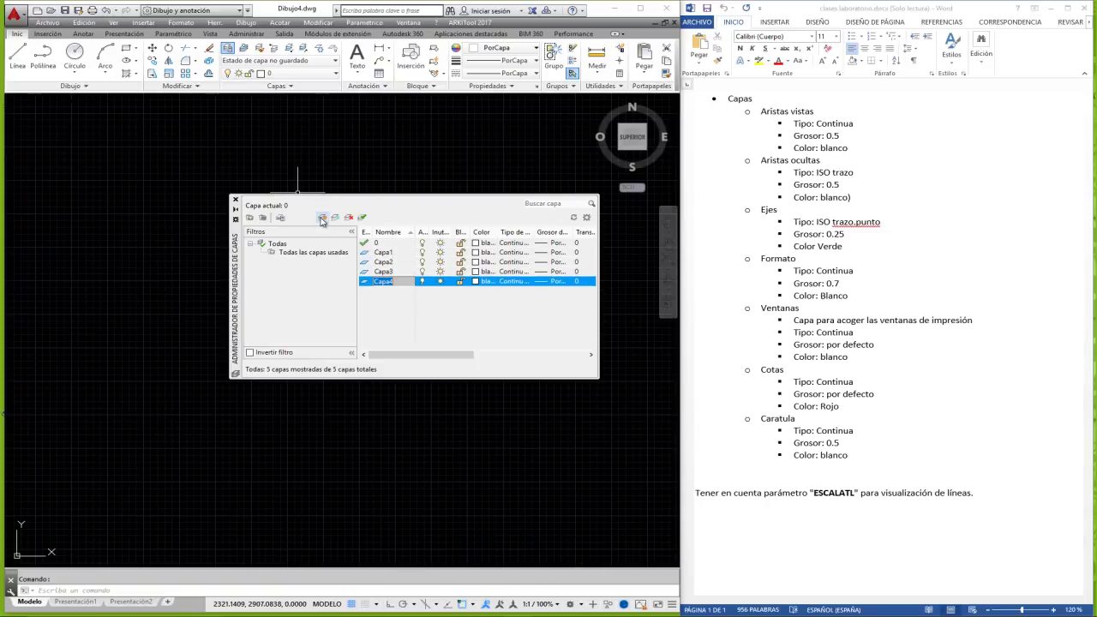
left_click(322, 219)
left_click(323, 218)
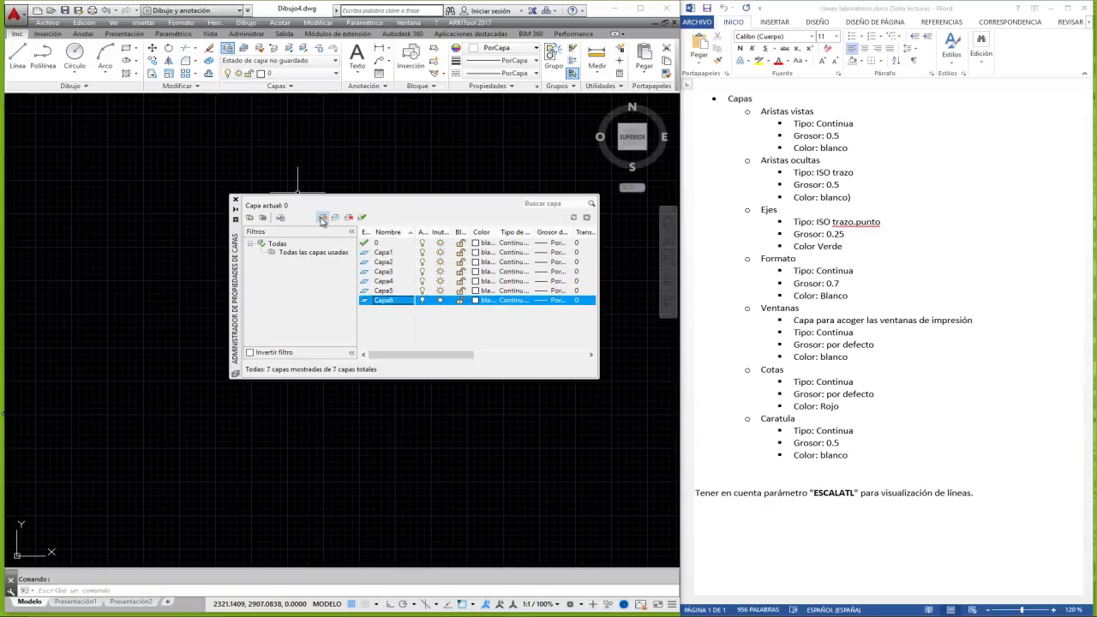
left_click(322, 218)
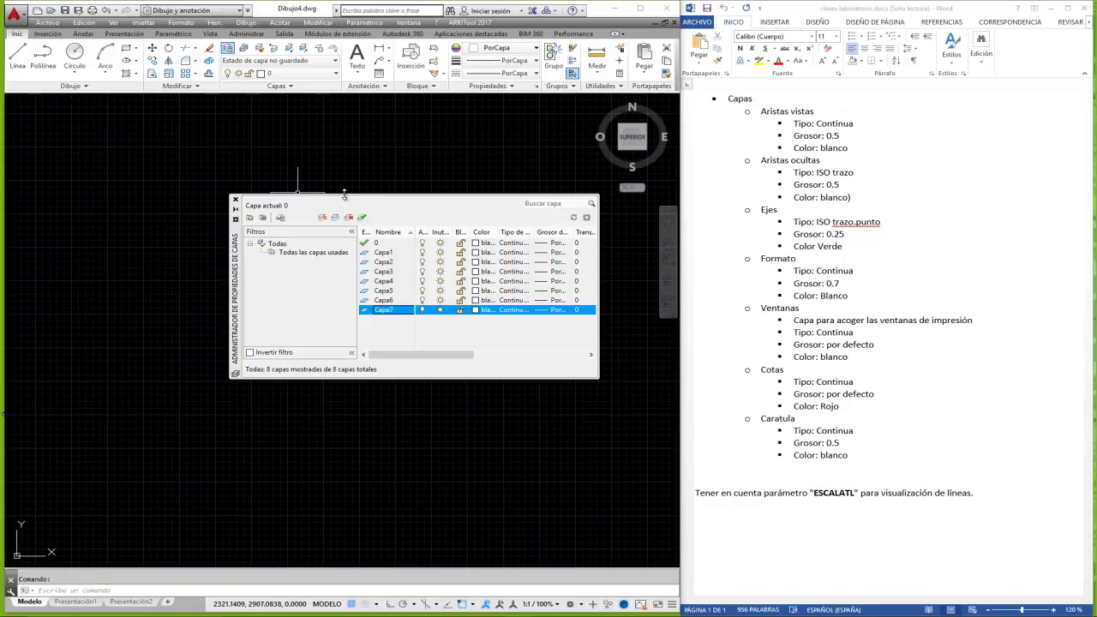
left_click_drag(236, 266, 171, 258)
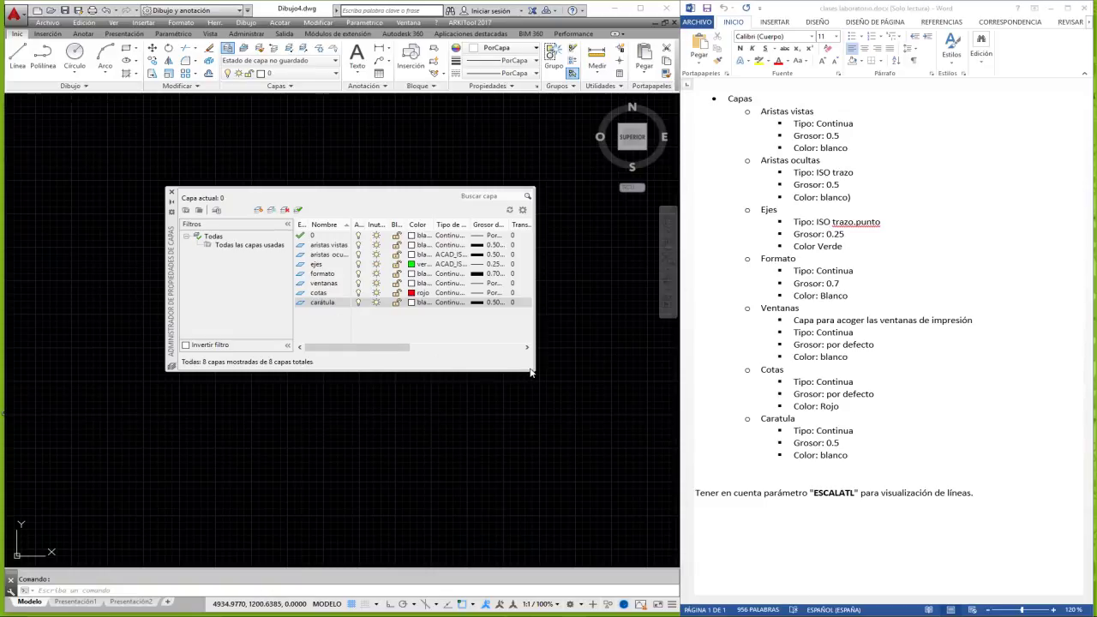
Widen the layer list and linetype column, then view the notes' page setup section at 110%.
left_click_drag(534, 370, 535, 385)
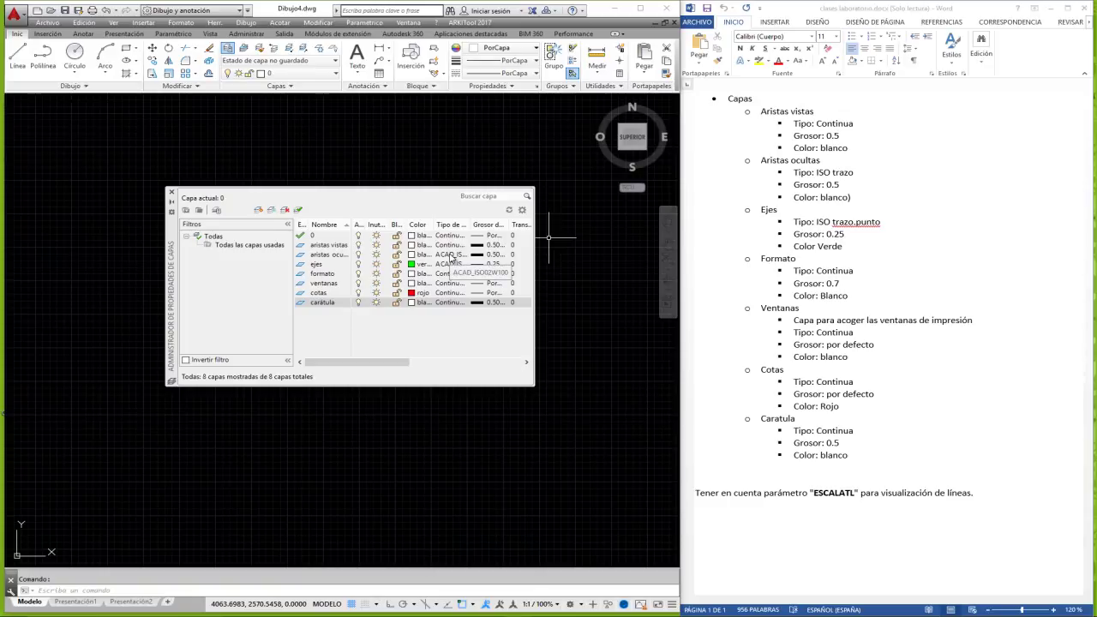
mouse_move(470, 225)
left_mouse_down()
mouse_move(492, 224)
mouse_move(465, 224)
left_mouse_up()
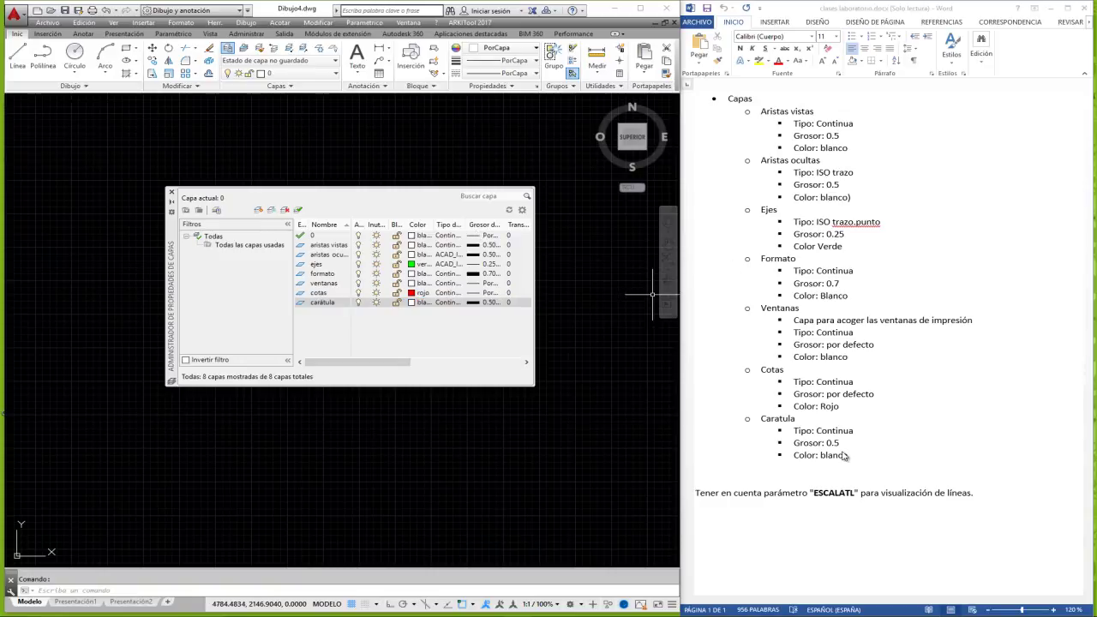
left_click(833, 515)
scroll(832, 518, "down", 2)
scroll(827, 525, "down", 3)
scroll(820, 534, "down", 6)
scroll(821, 534, "down", 2)
scroll(820, 535, "down", 2)
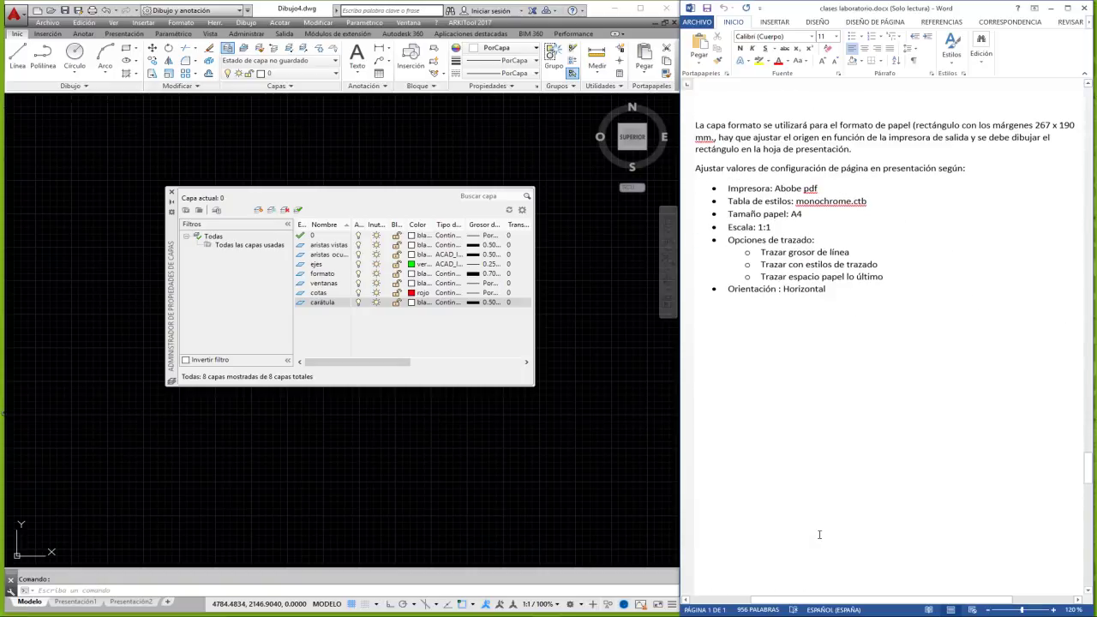
left_click(989, 611)
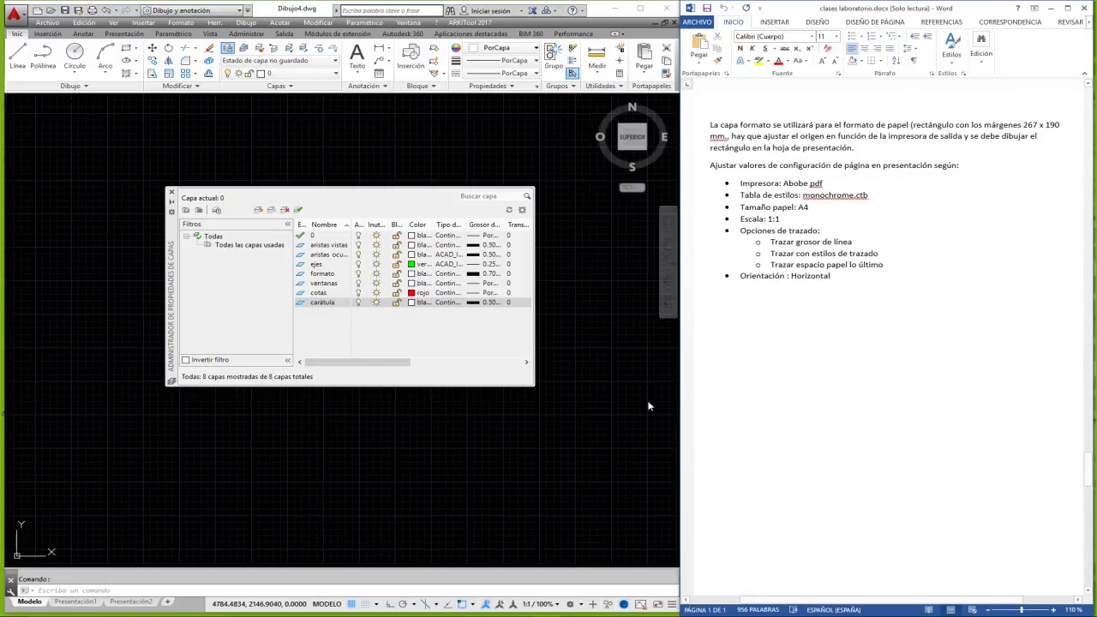
Close the layer manager, make formato current, and switch to the Presentación1 layout.
left_click(172, 192)
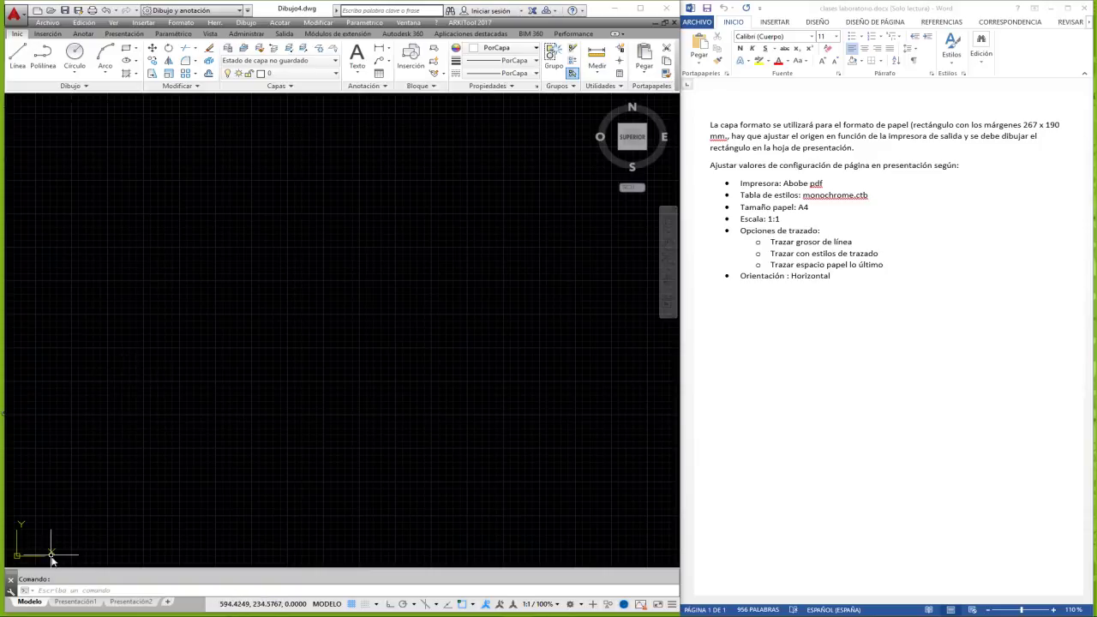
left_click(280, 75)
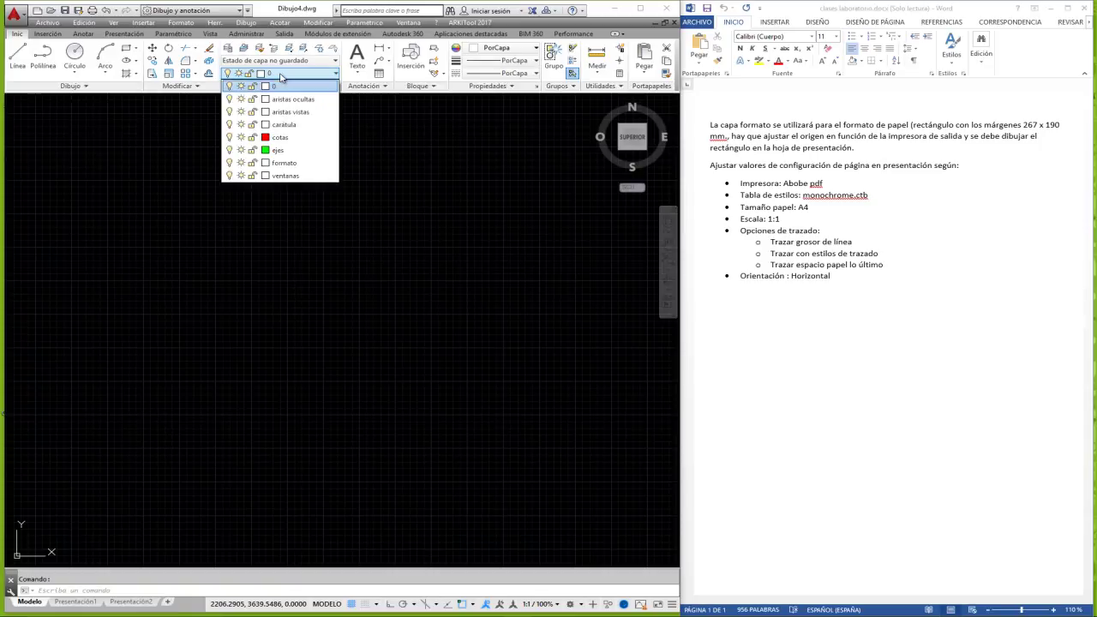
left_click(290, 164)
mouse_move(75, 602)
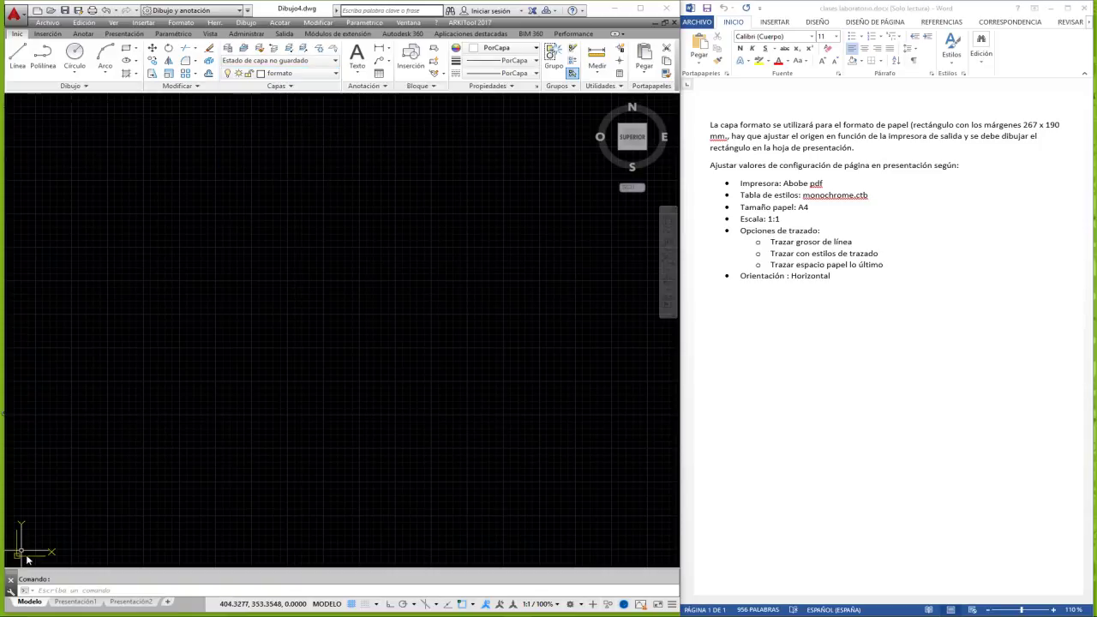
left_click(74, 603)
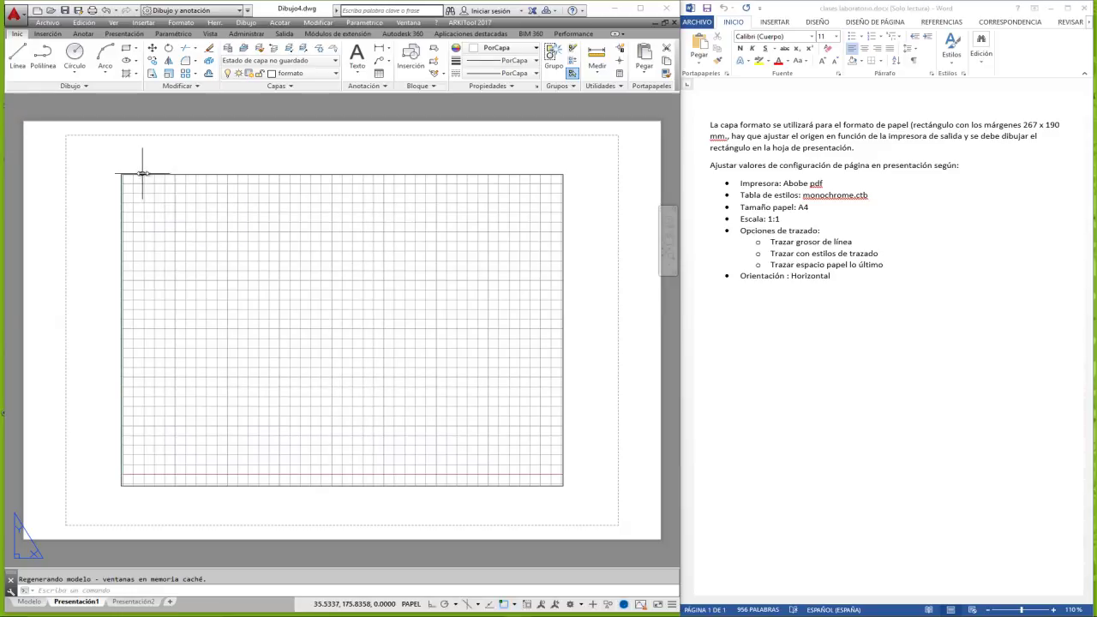
Edit the Presentación1 page setup and select Adobe PDF as its printer.
right_click(89, 604)
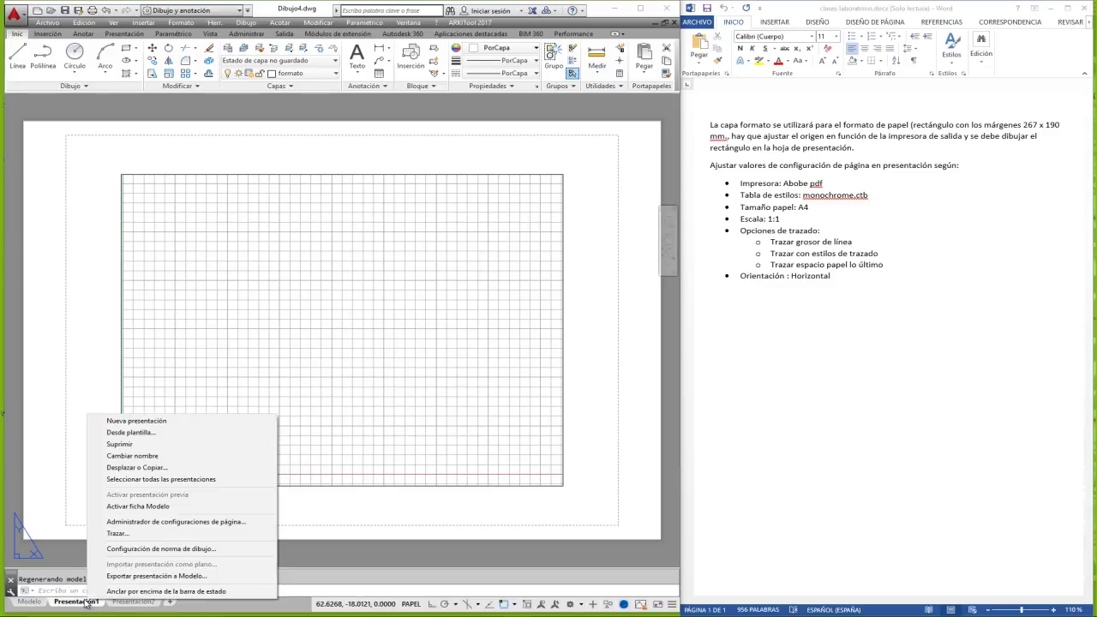
left_click(146, 527)
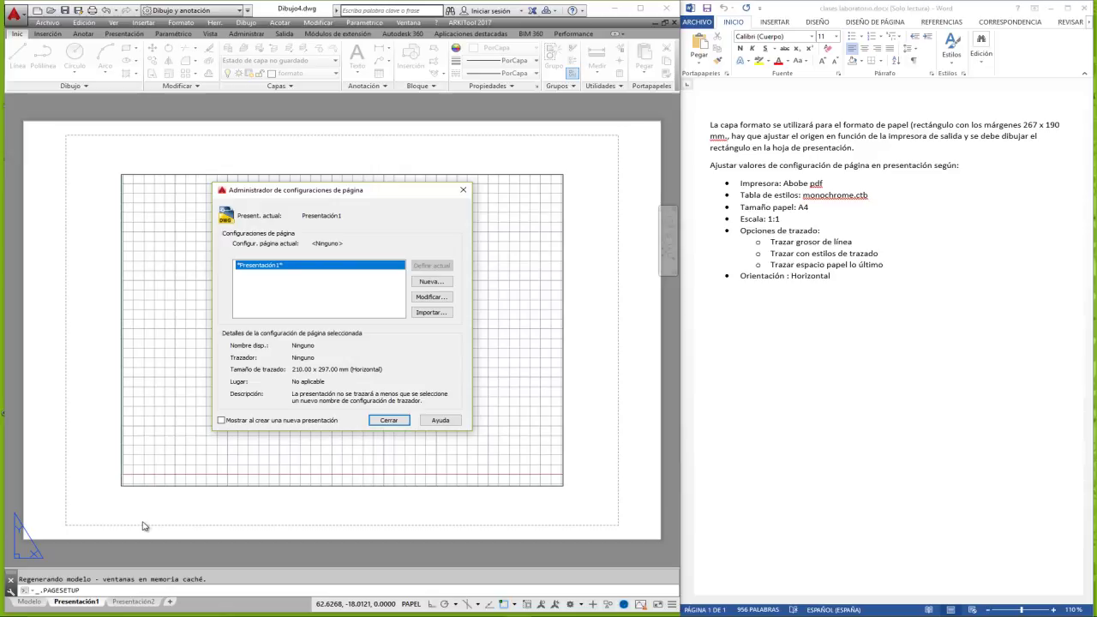
left_click(433, 297)
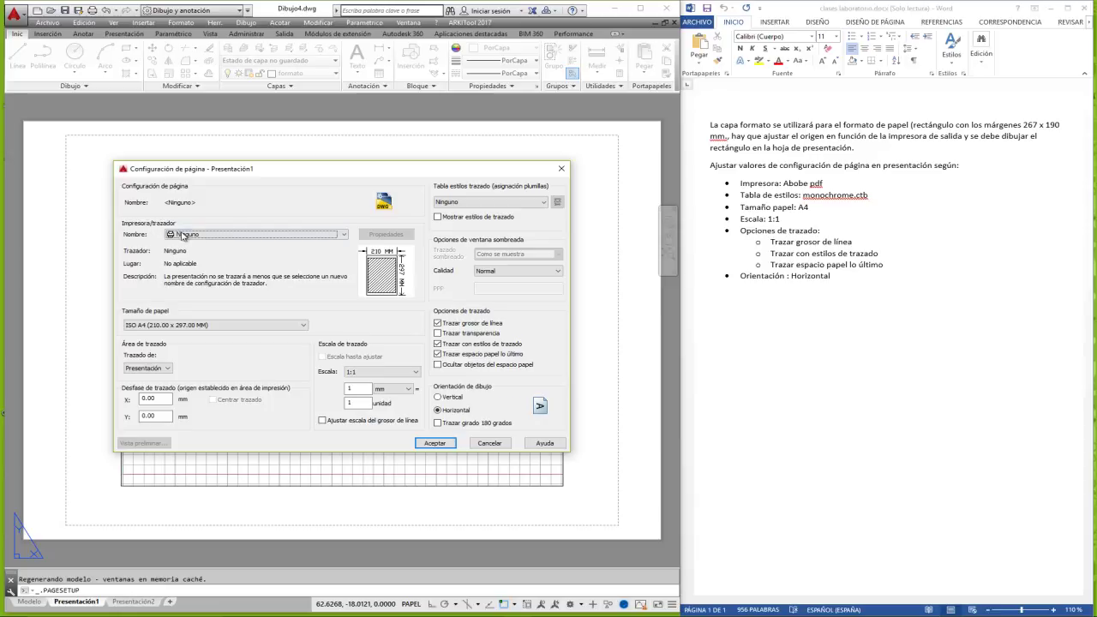
left_click(194, 234)
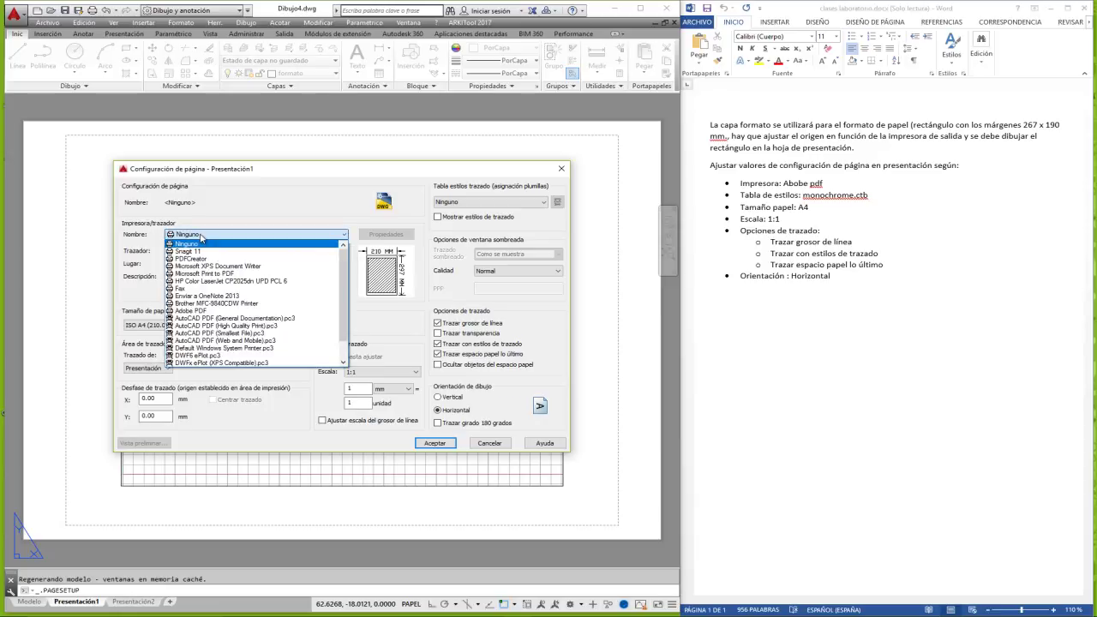
left_click(205, 311)
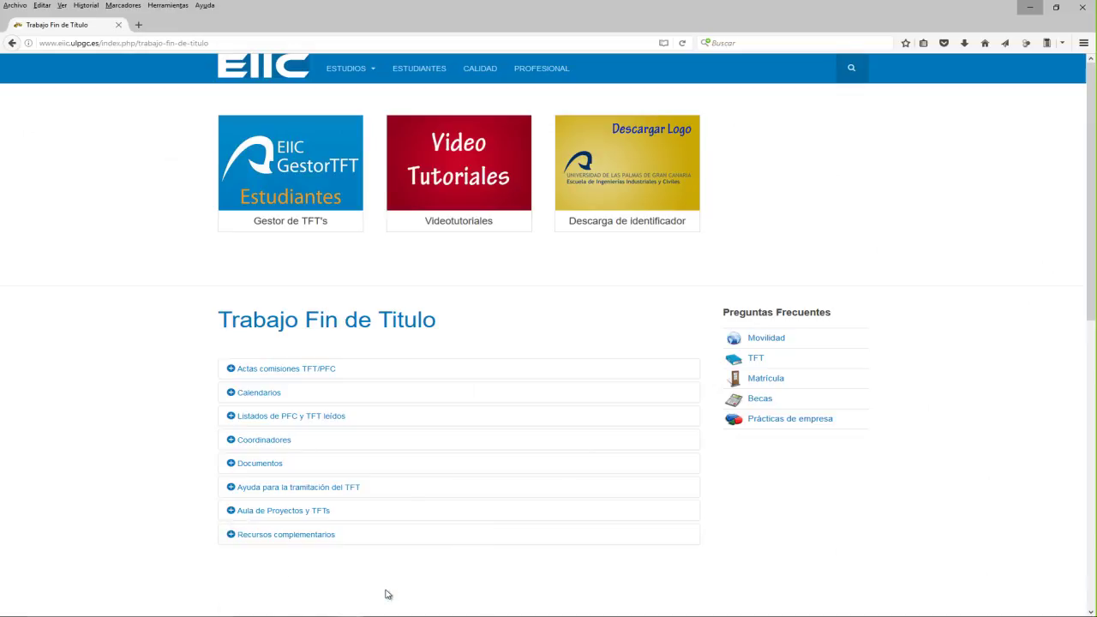
left_click(388, 593)
left_click(138, 25)
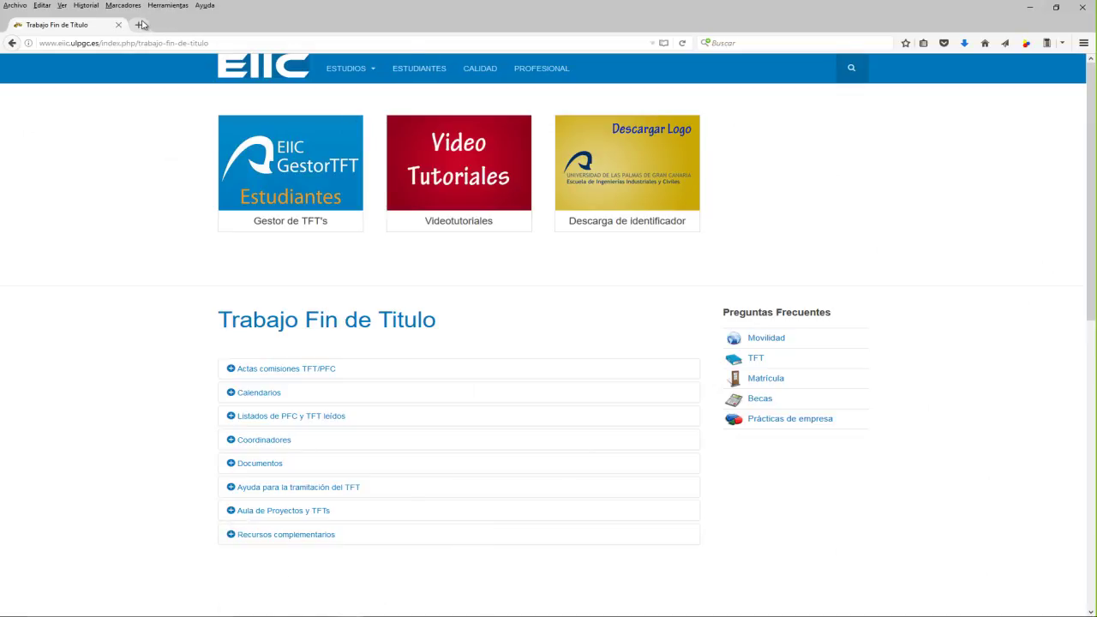
left_click(723, 51)
type("pdf95")
key("Return")
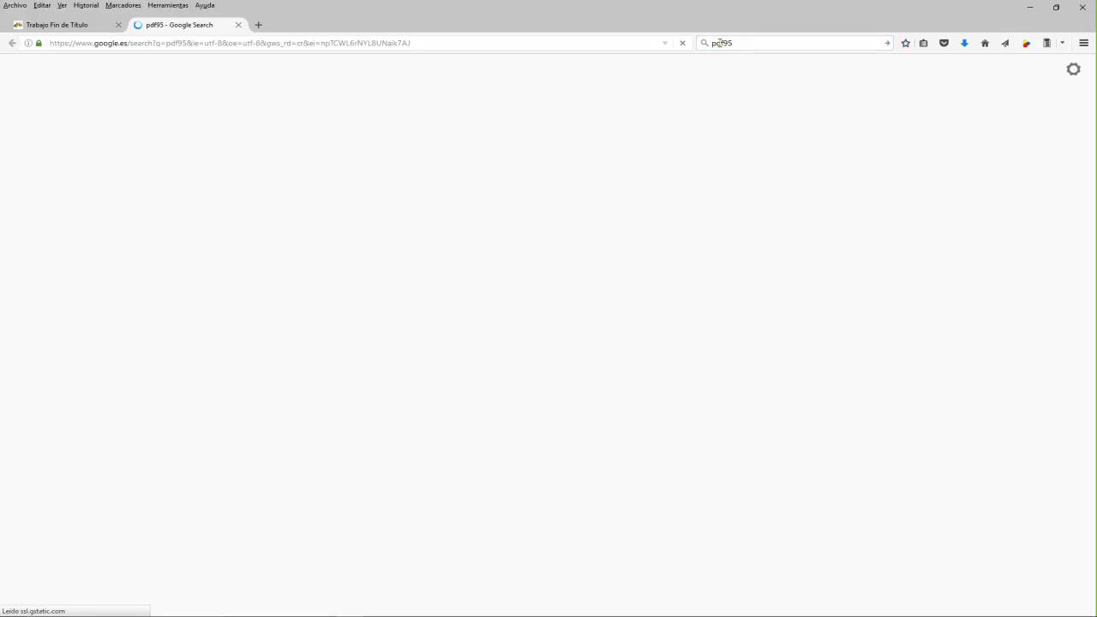
left_click(160, 196)
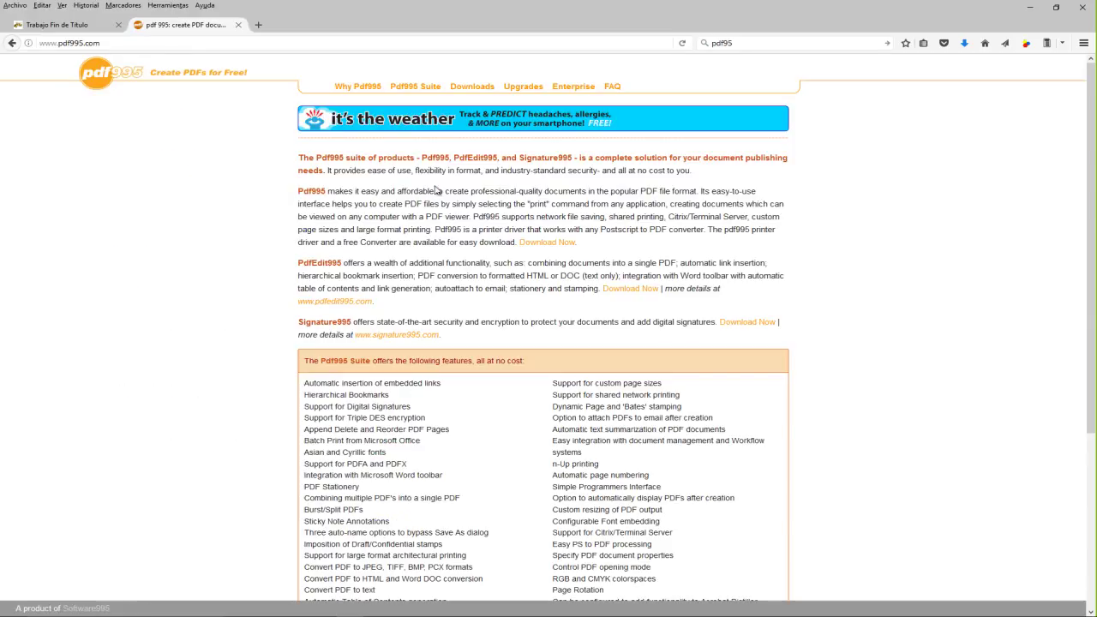
left_click(478, 89)
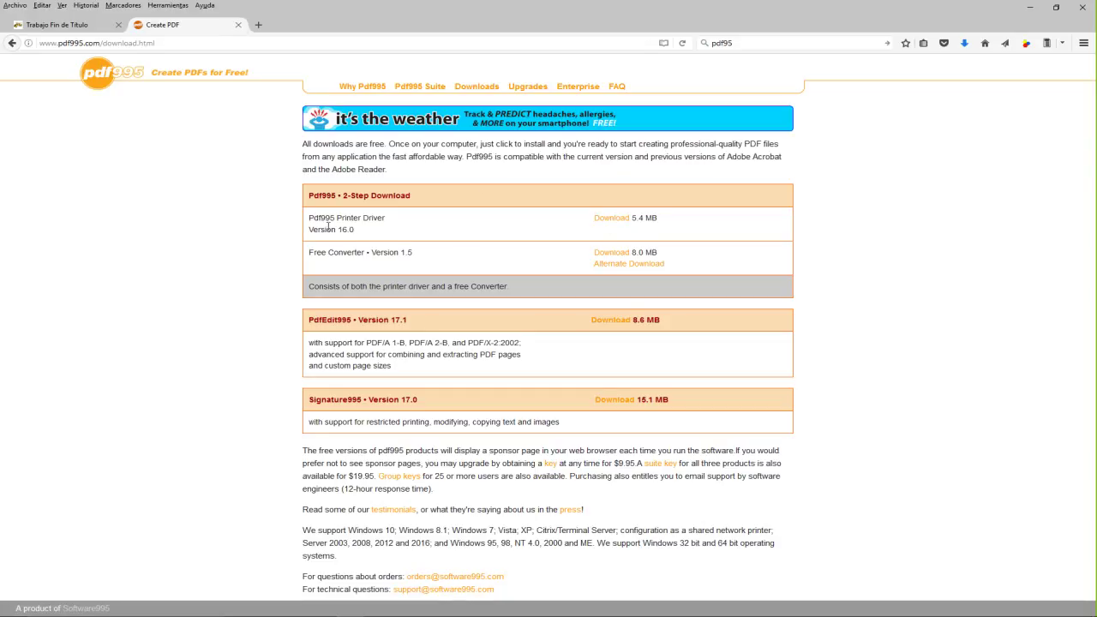
left_click(240, 25)
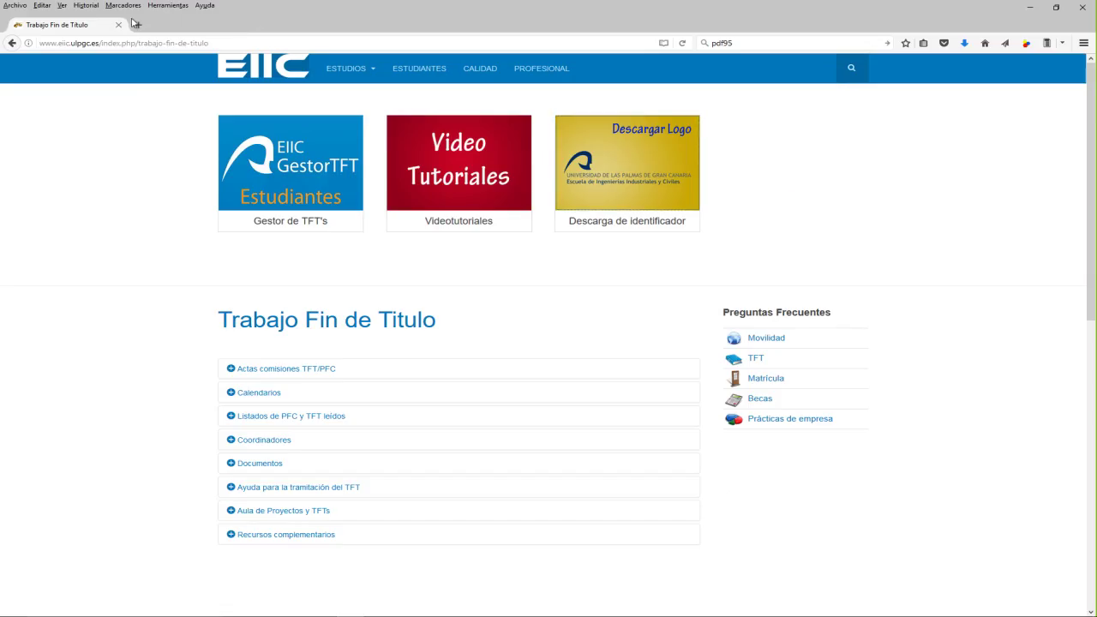
left_click(1029, 7)
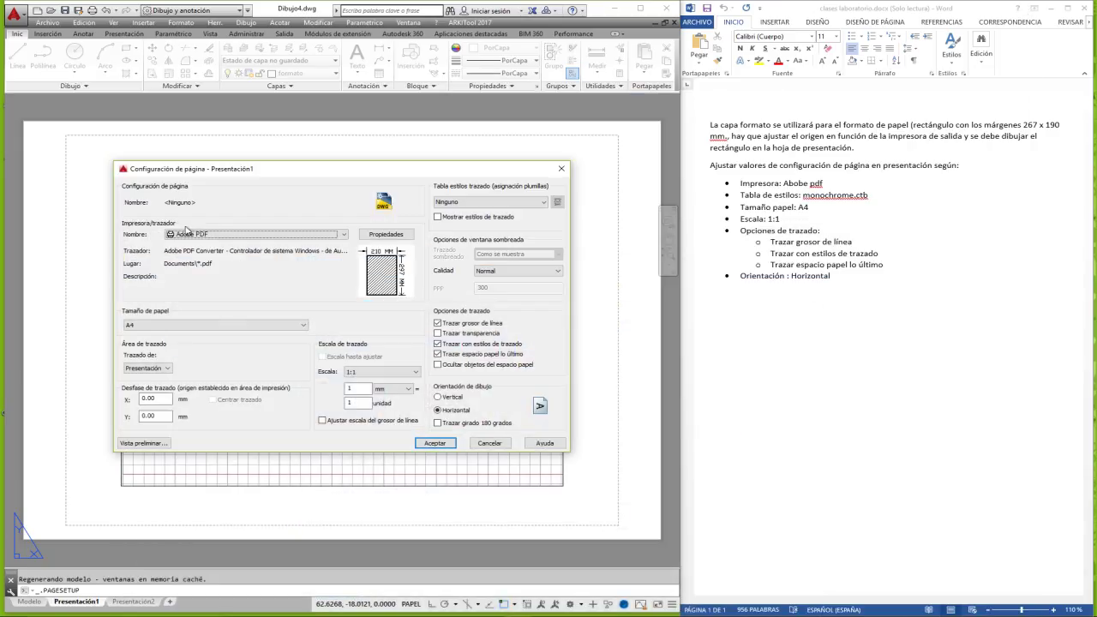
Save the page setup with Adobe PDF, monochrome.ctb plot styles and A4 paper.
left_click(197, 235)
left_click(197, 236)
left_click(474, 203)
left_click(487, 258)
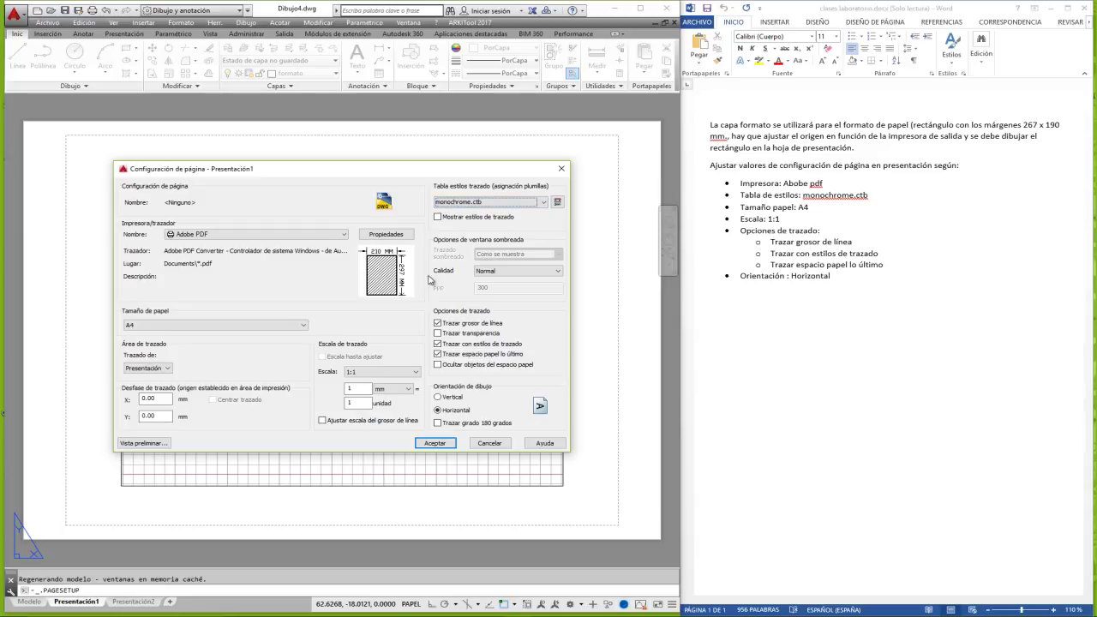
left_click(137, 328)
left_click(144, 331)
left_click(436, 444)
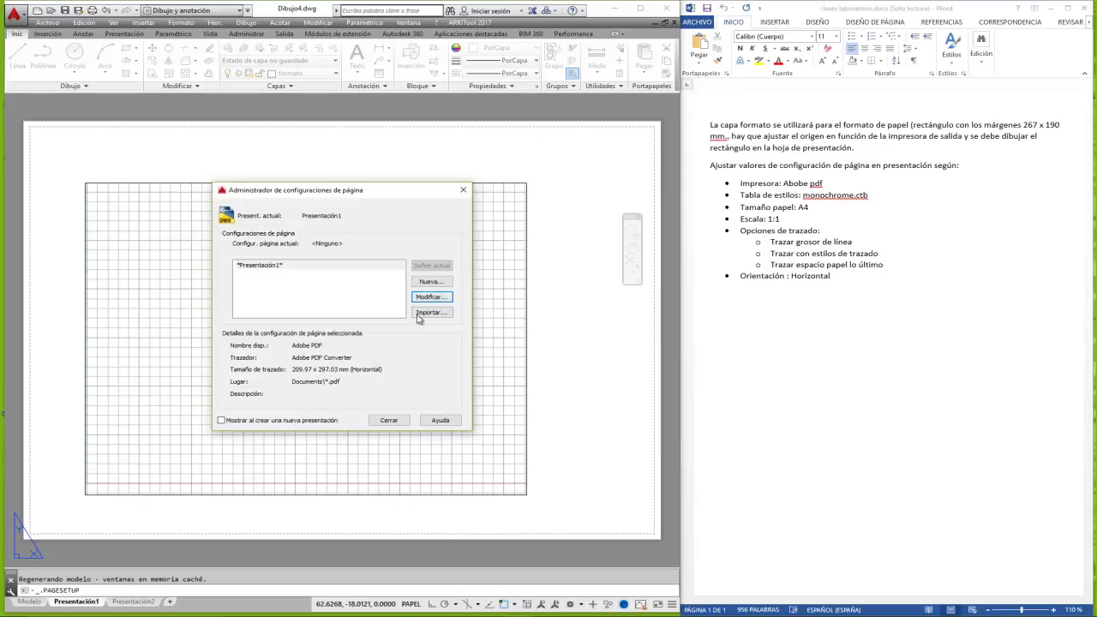
Close the page setup manager and scroll the Word instructions to the template steps.
left_click(388, 420)
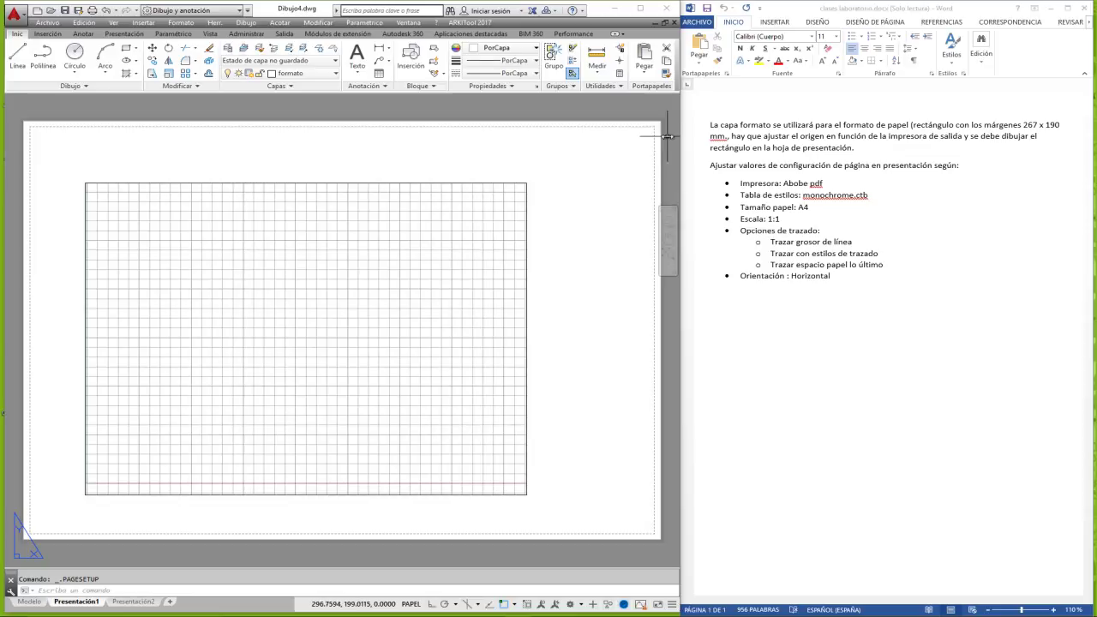
left_click(777, 328)
scroll(776, 337, "down", 1)
scroll(775, 337, "down", 2)
scroll(776, 337, "down", 3)
scroll(776, 339, "down", 1)
scroll(774, 341, "down", 5)
scroll(774, 341, "down", 2)
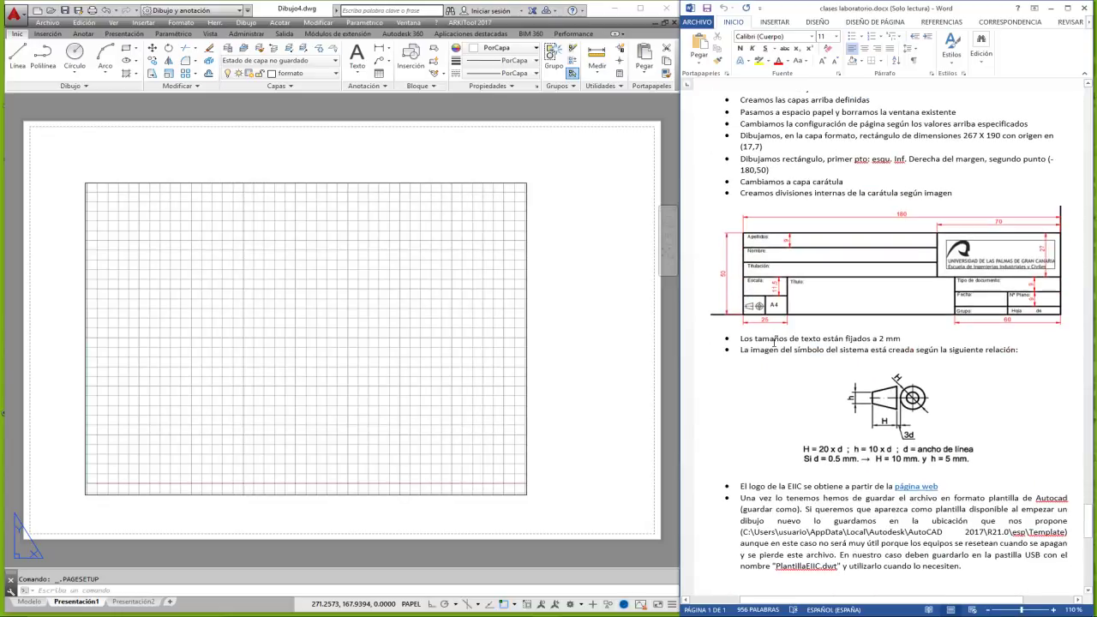
scroll(797, 257, "up", 1)
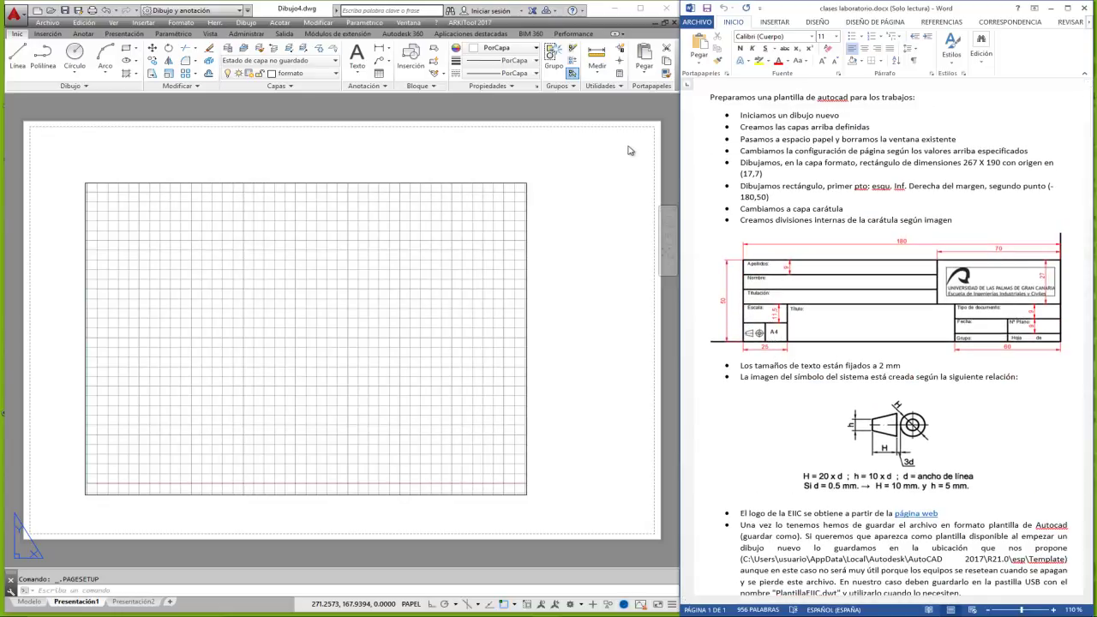
Erase the default gridded viewport from Presentación1, keeping formato as the current layer.
left_click(534, 190)
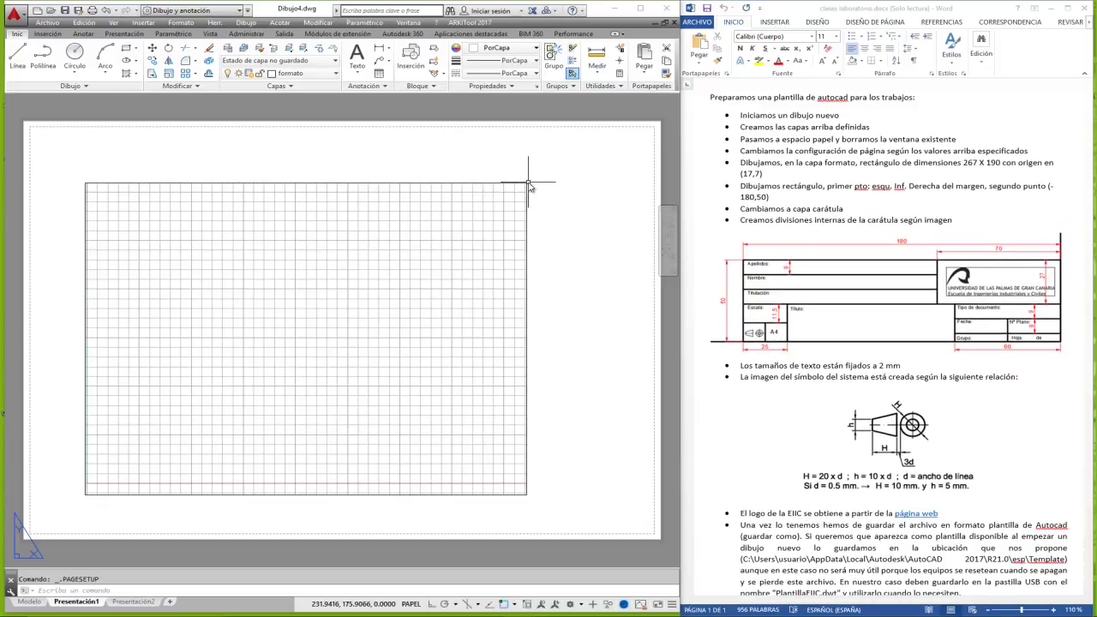
left_click(527, 193)
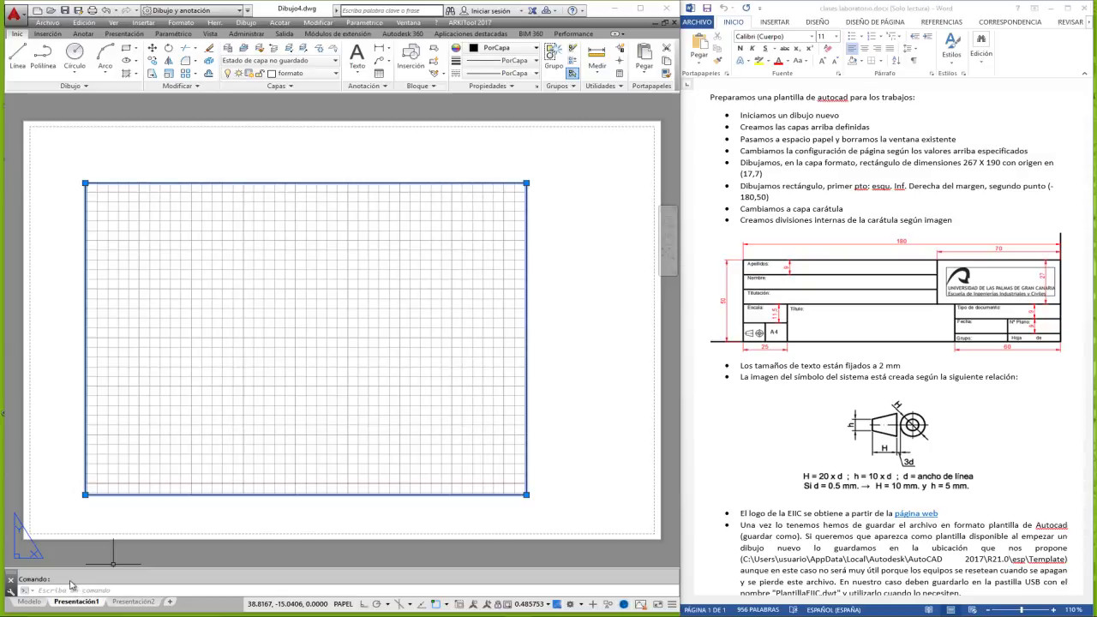
key("Delete")
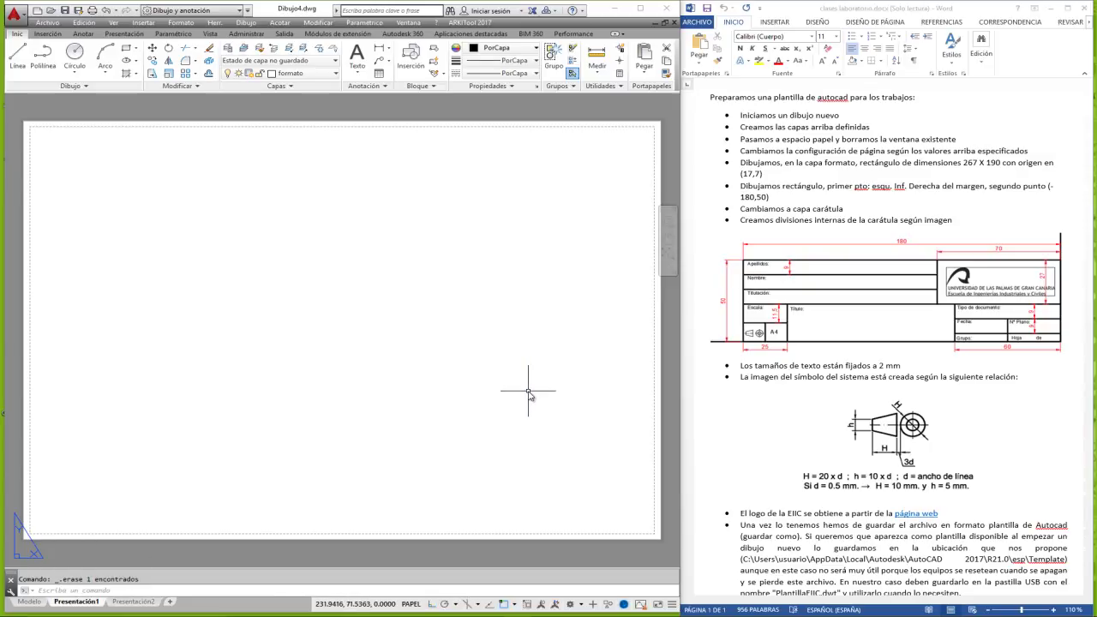
left_click(297, 75)
left_click(298, 75)
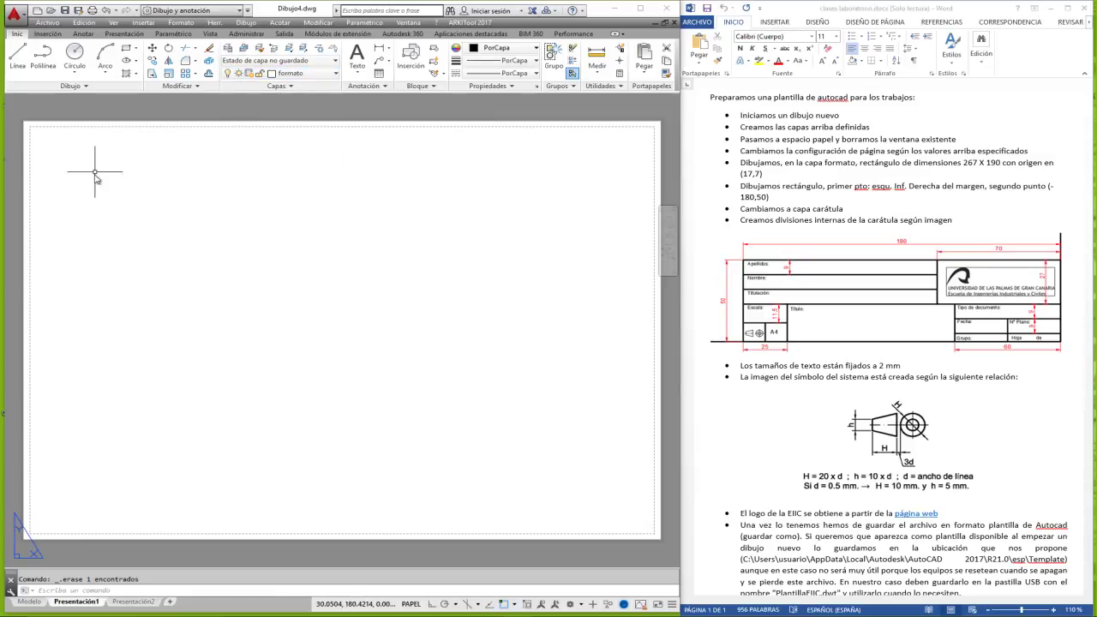
left_click(126, 51)
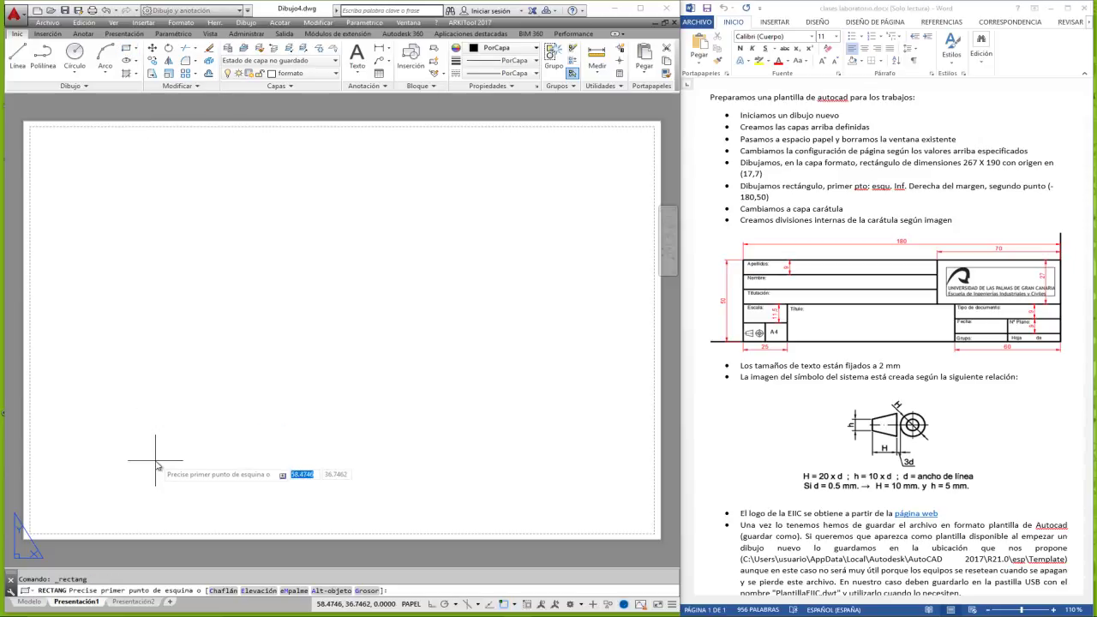
type("17")
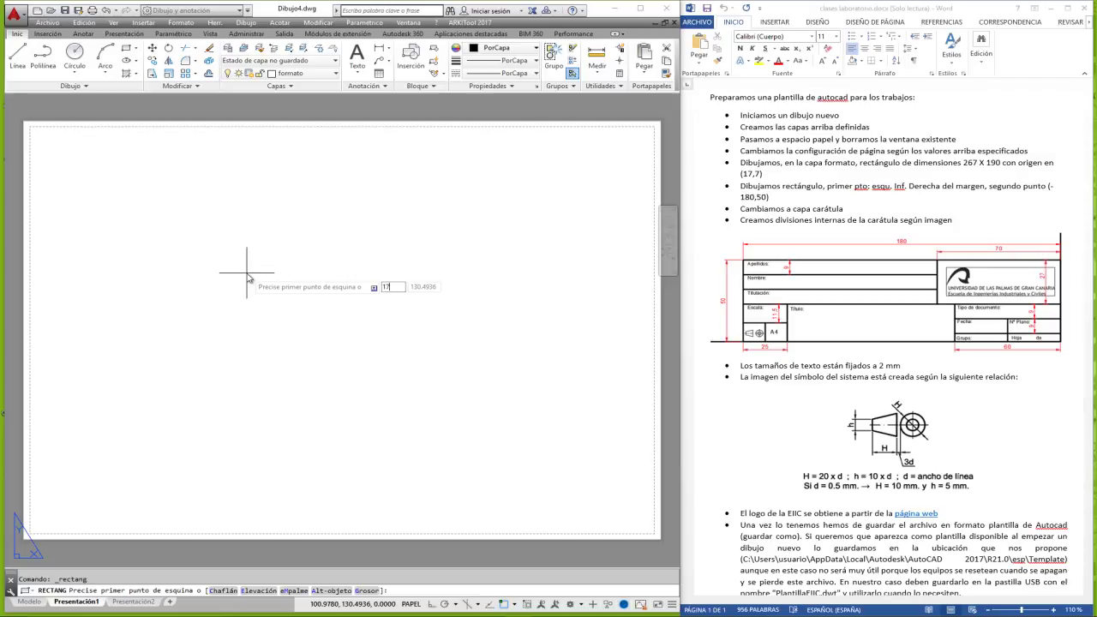
key("Tab")
type("7")
key("Return")
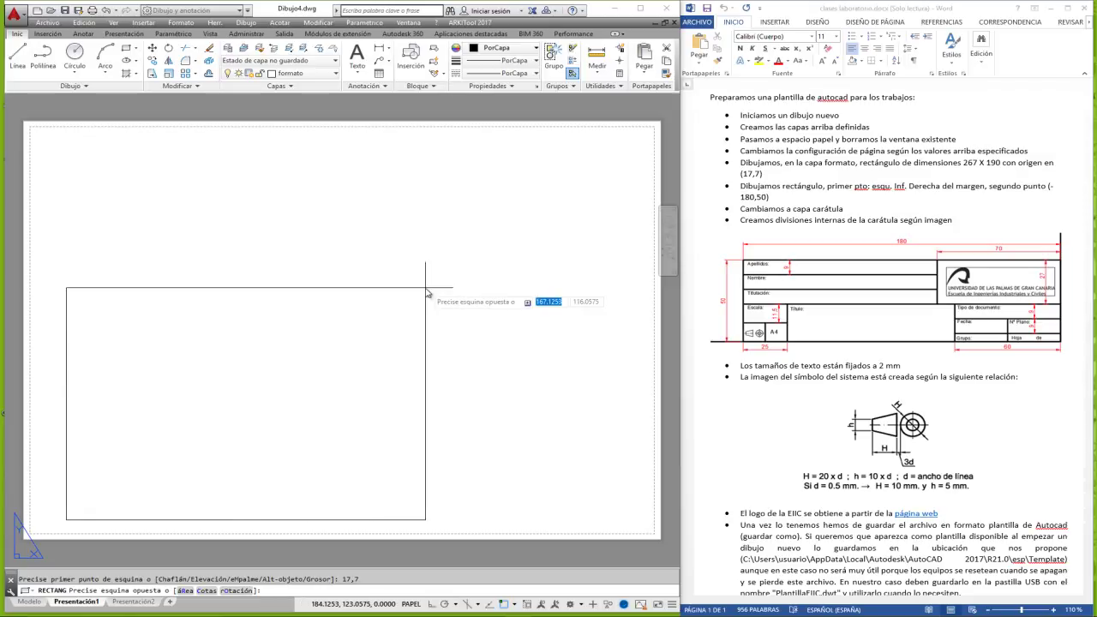
type("267")
key("Tab")
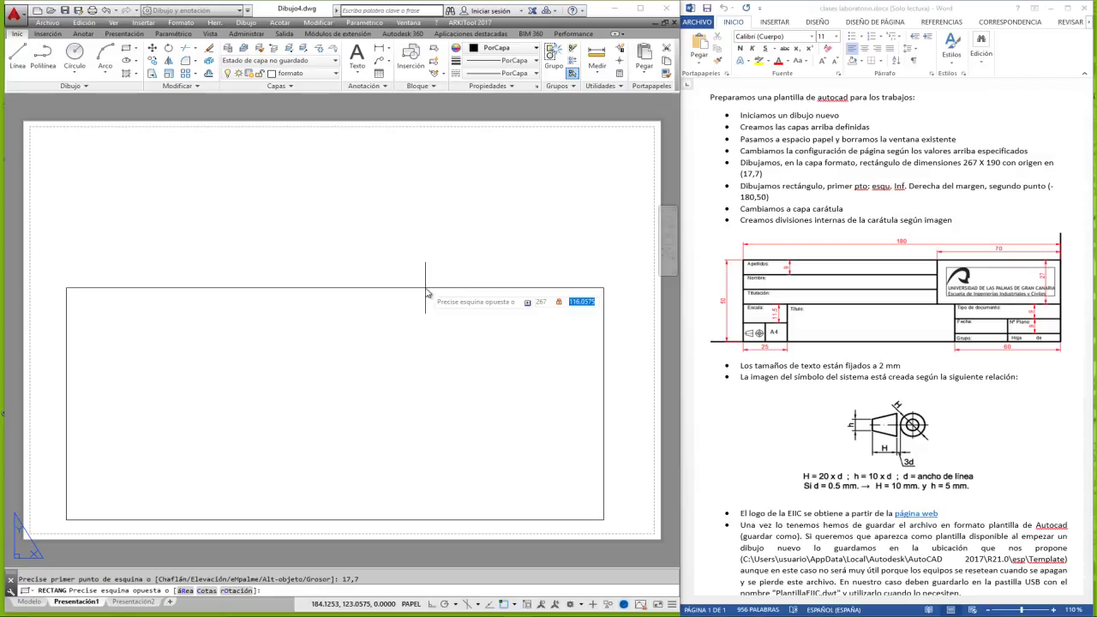
type("190")
key("Return")
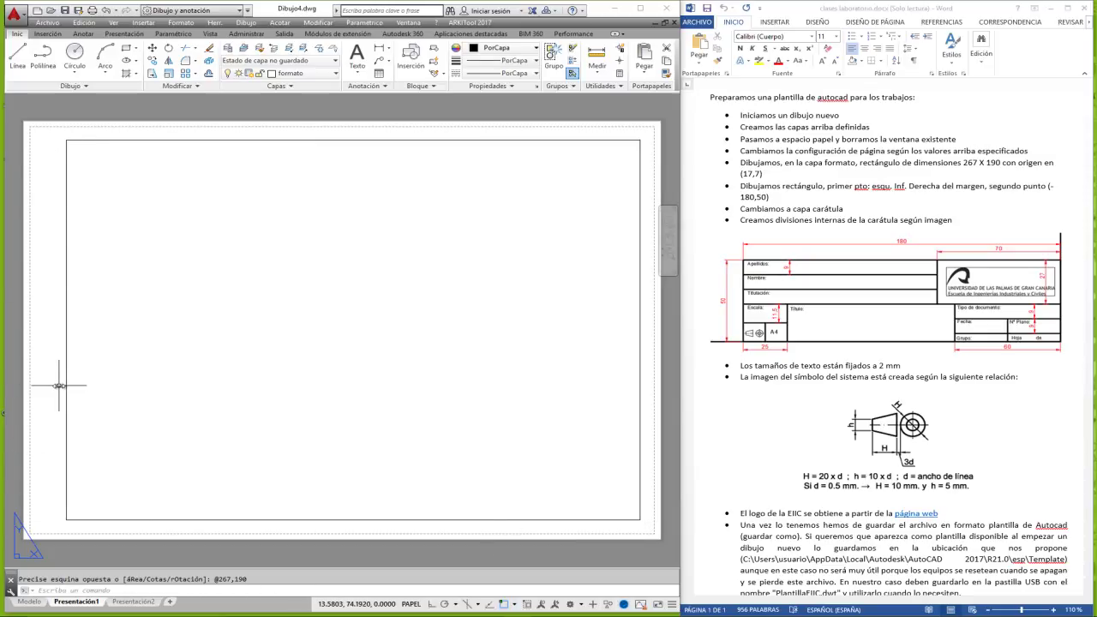
Switch the current layer to carátula, then back to formato.
left_click(309, 75)
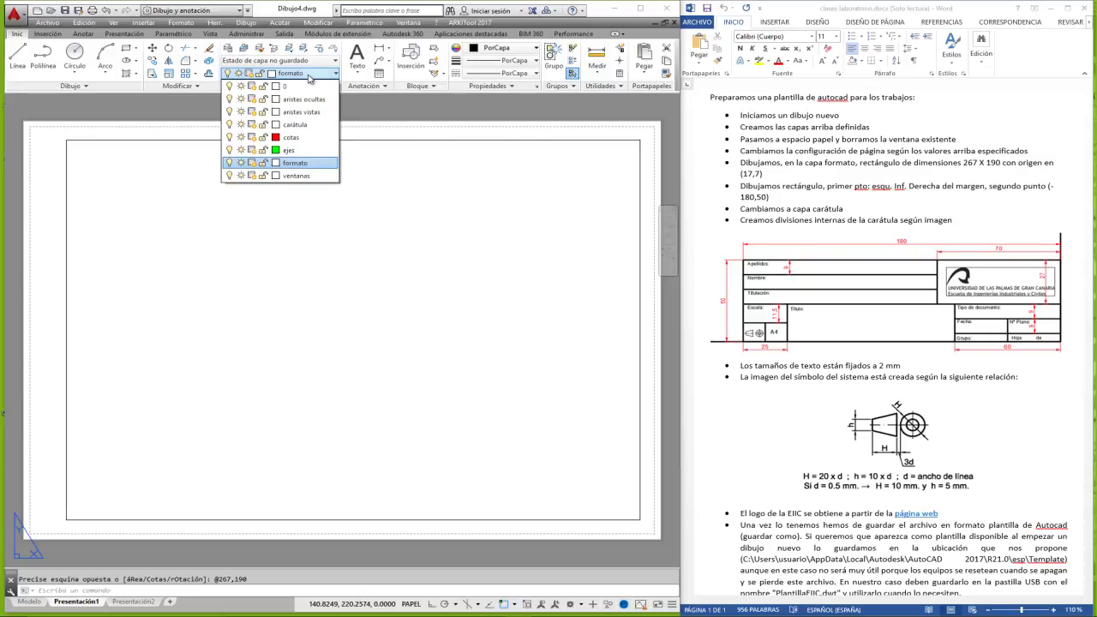
left_click(297, 125)
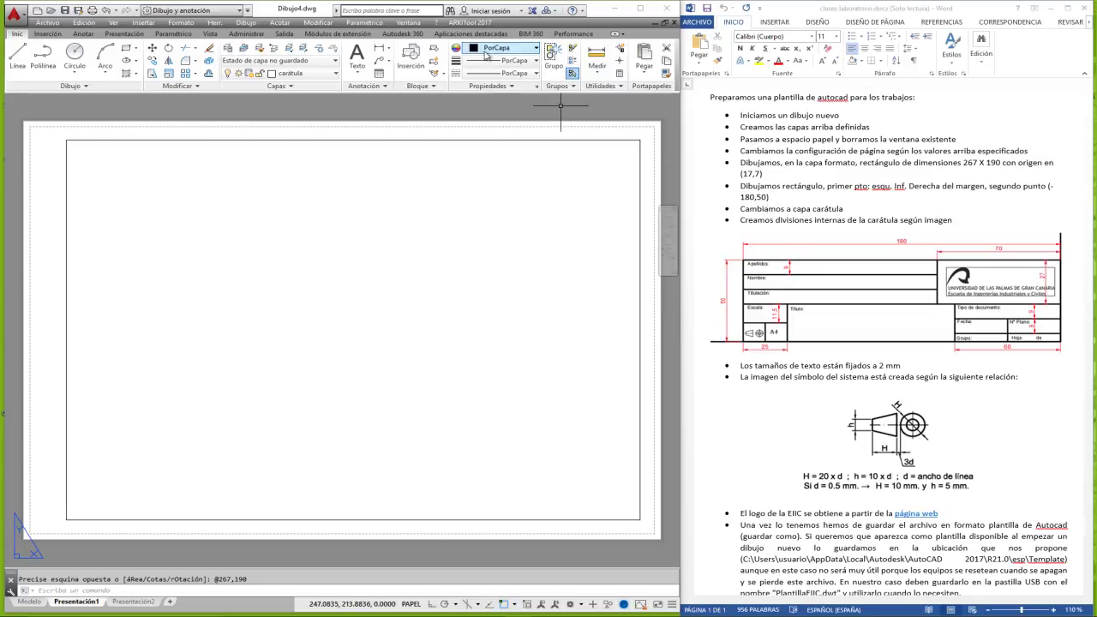
left_click(311, 79)
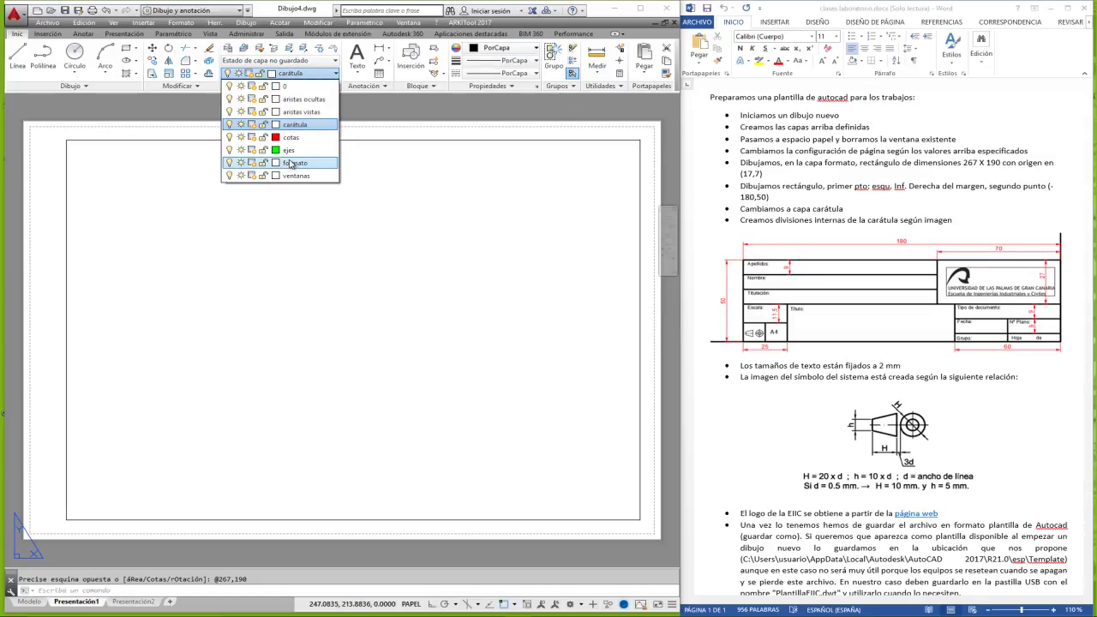
left_click(292, 164)
Start a new rectangle and toggle the Quadrant, Midpoint and Centre object snaps.
left_click(129, 60)
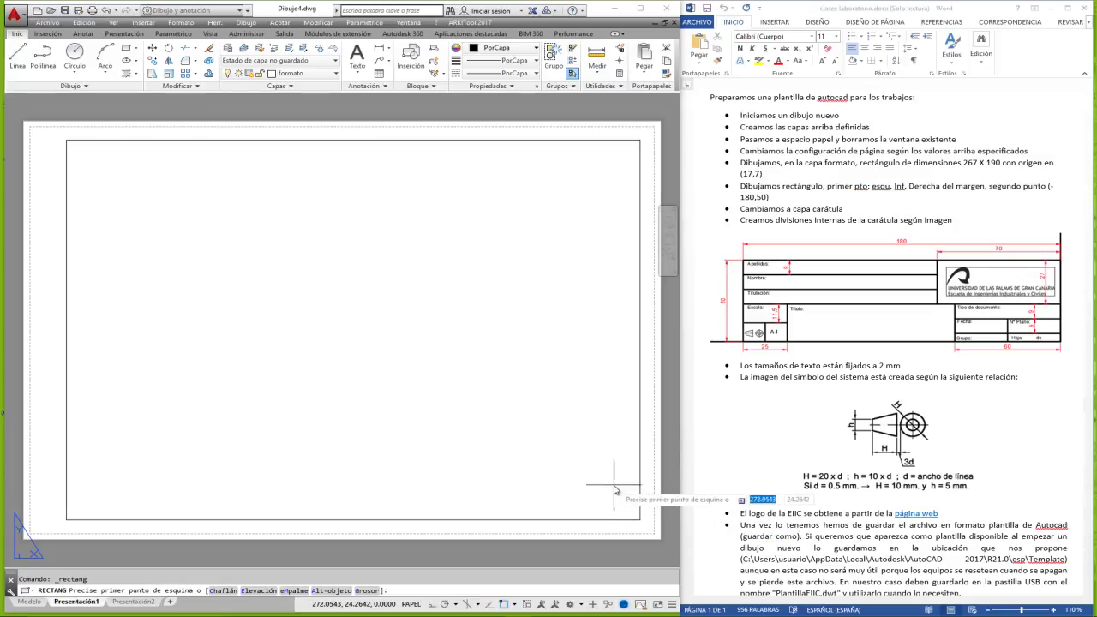
right_click(365, 334, "shift")
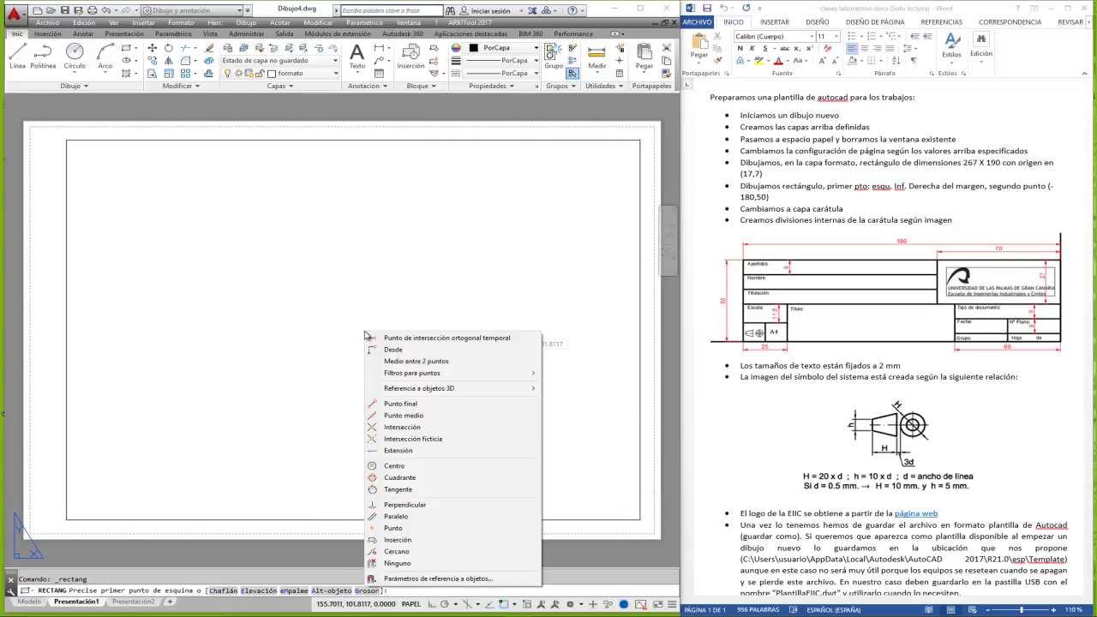
left_click(424, 580)
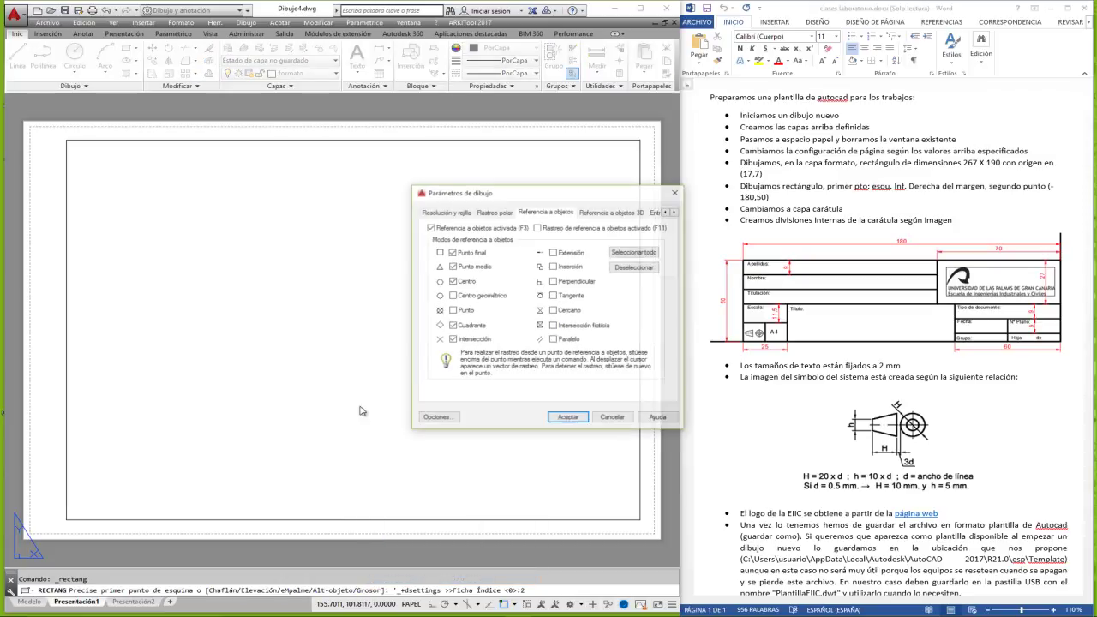
left_click(452, 328)
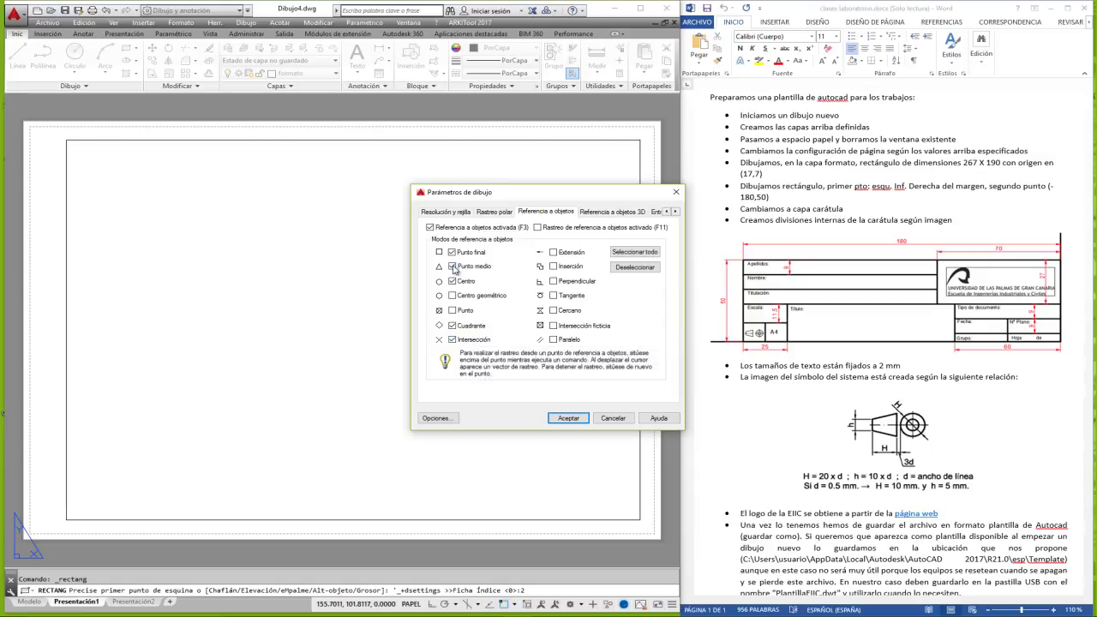
left_click(454, 267)
left_click(453, 281)
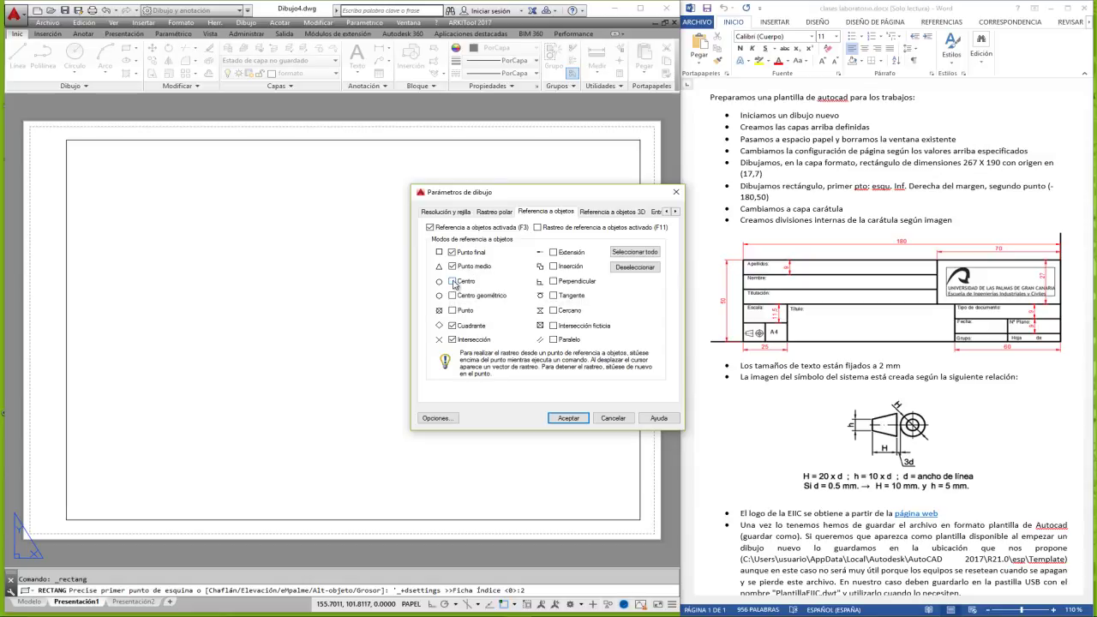
left_click(567, 418)
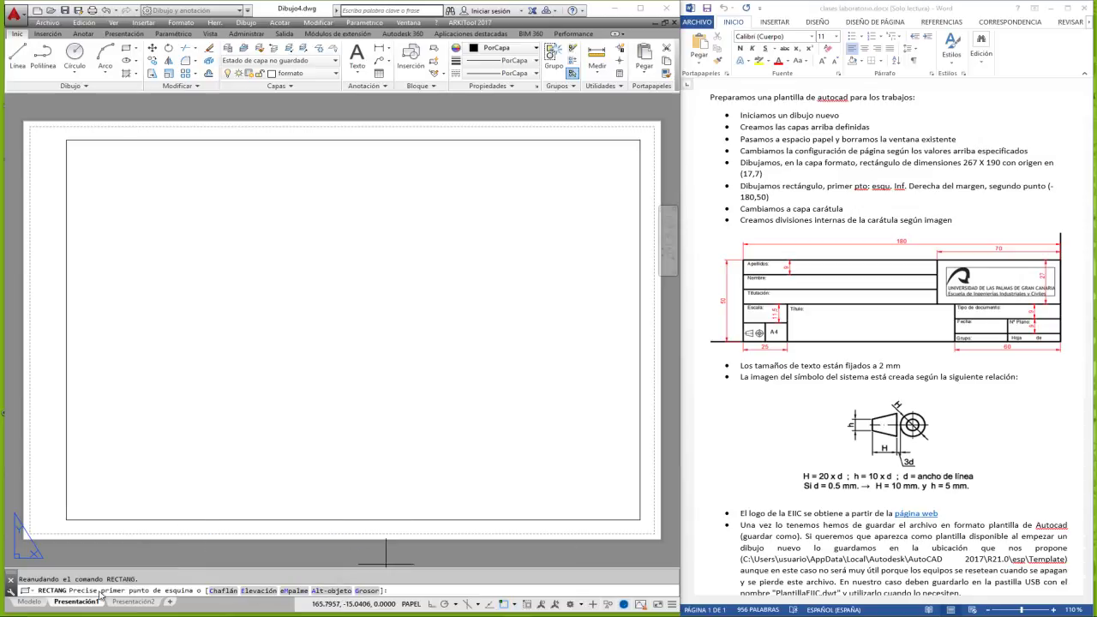
Draw the title block rectangle from the border's lower-right corner to @-180,50.
left_click(638, 519)
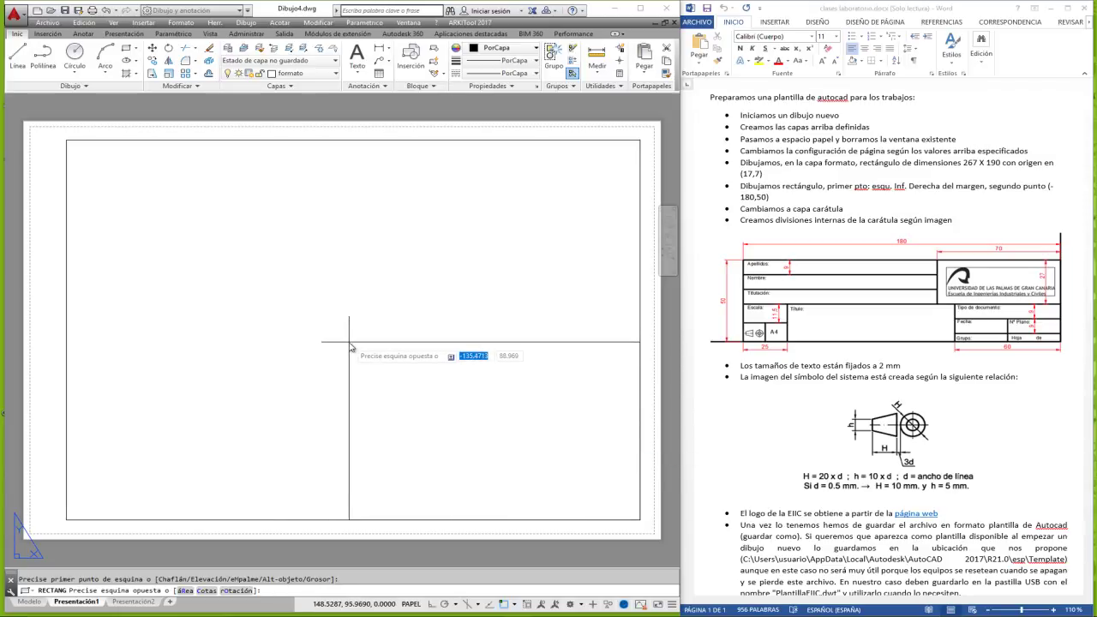
type("-180")
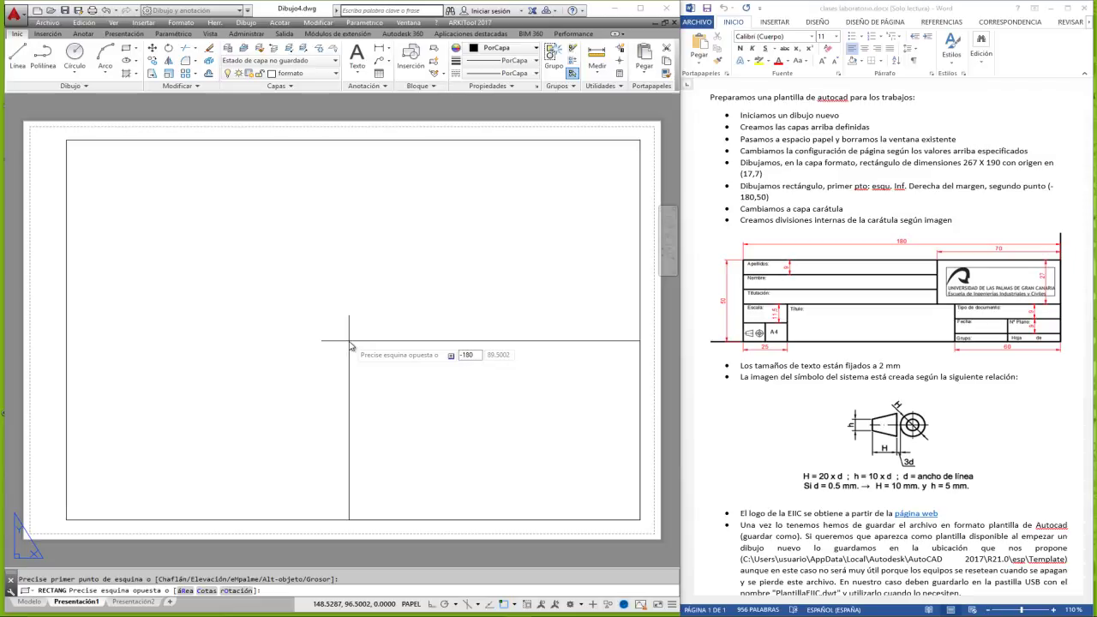
key("Tab")
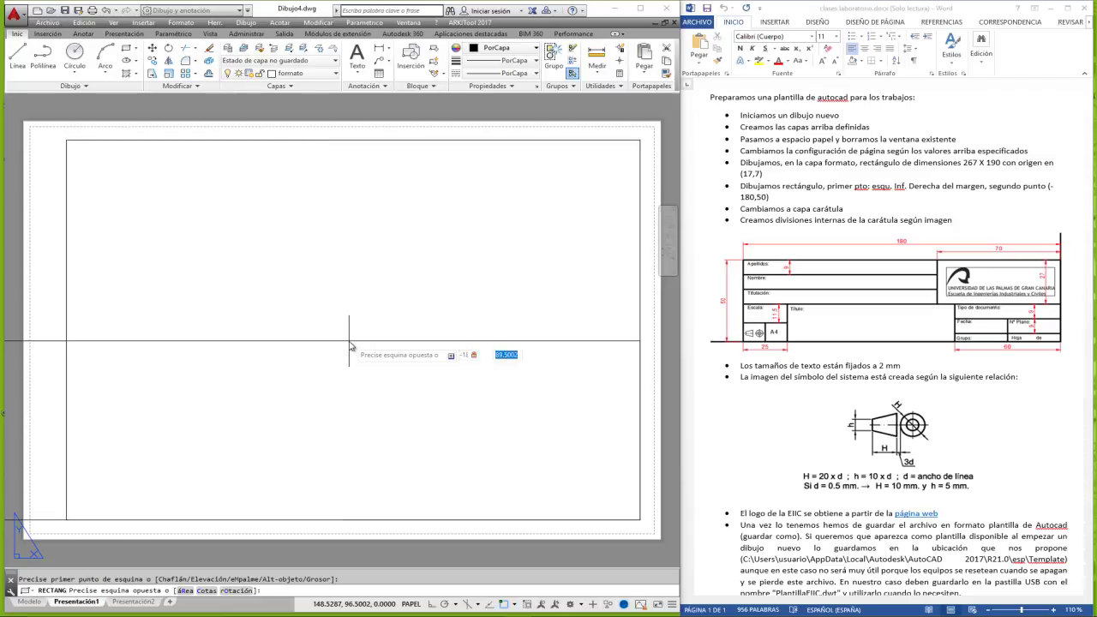
type("50")
key("Return")
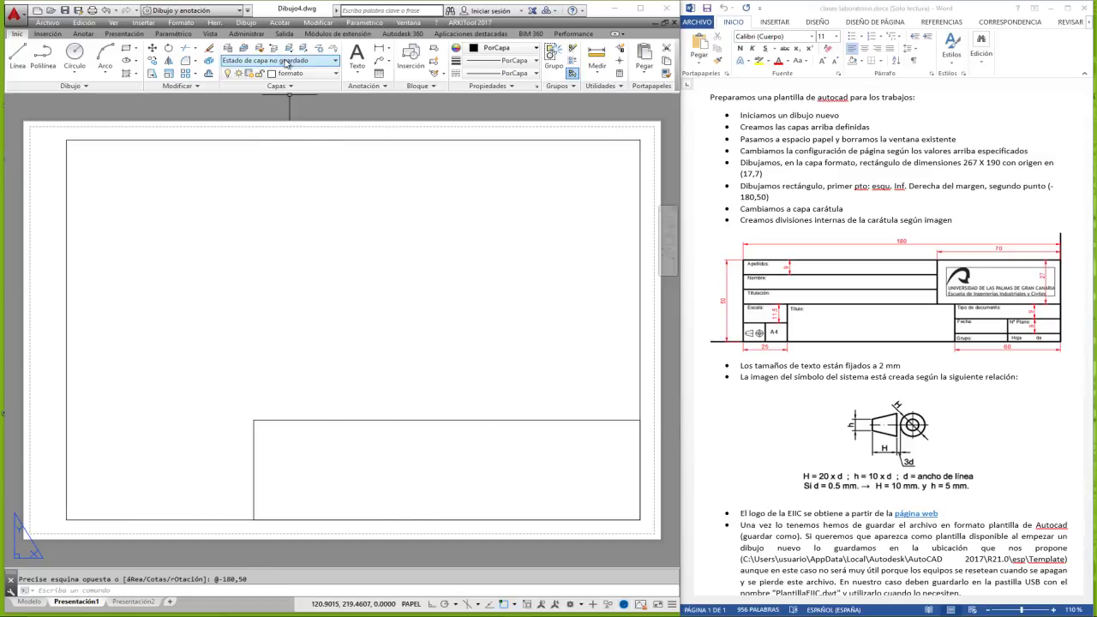
Make carátula current and explode the 180 × 50 title-block rectangle into separate lines.
left_click(308, 76)
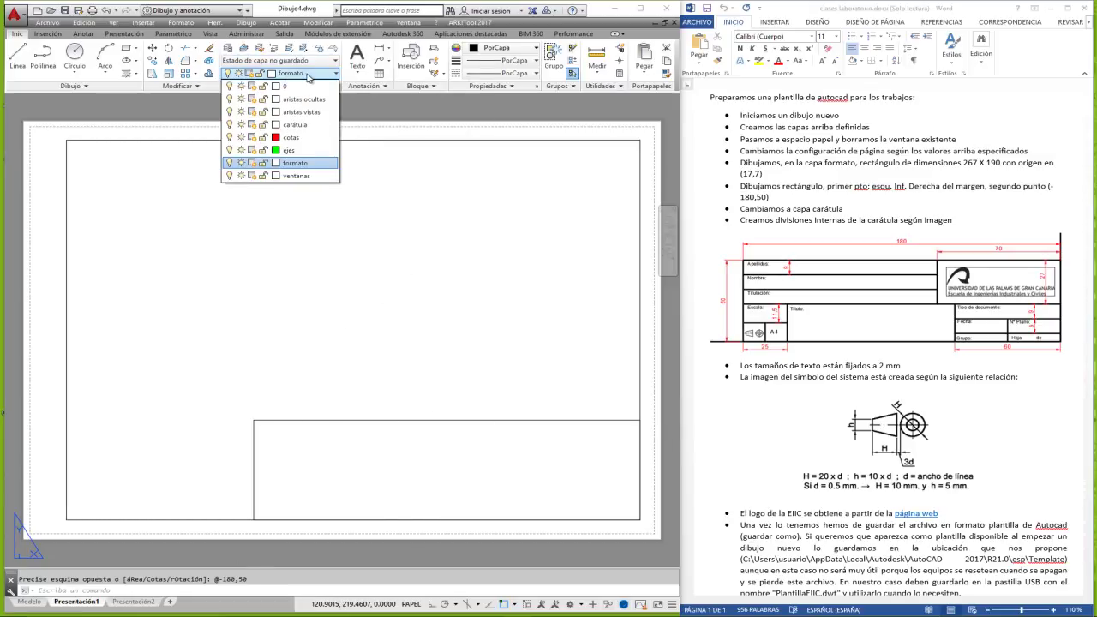
left_click(304, 125)
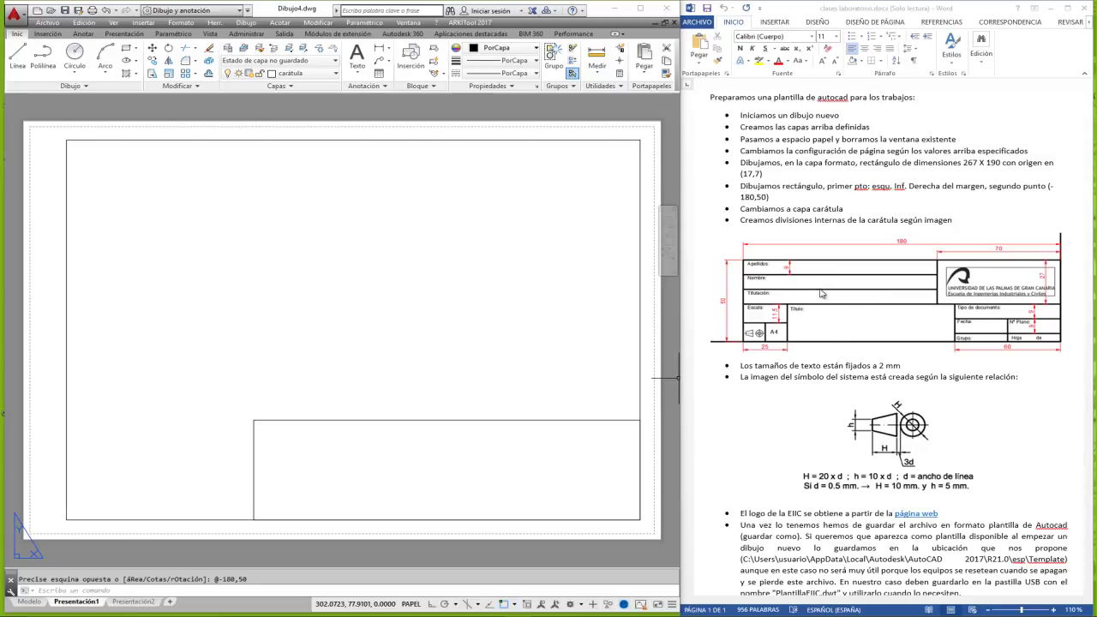
left_click(408, 421)
type("descom")
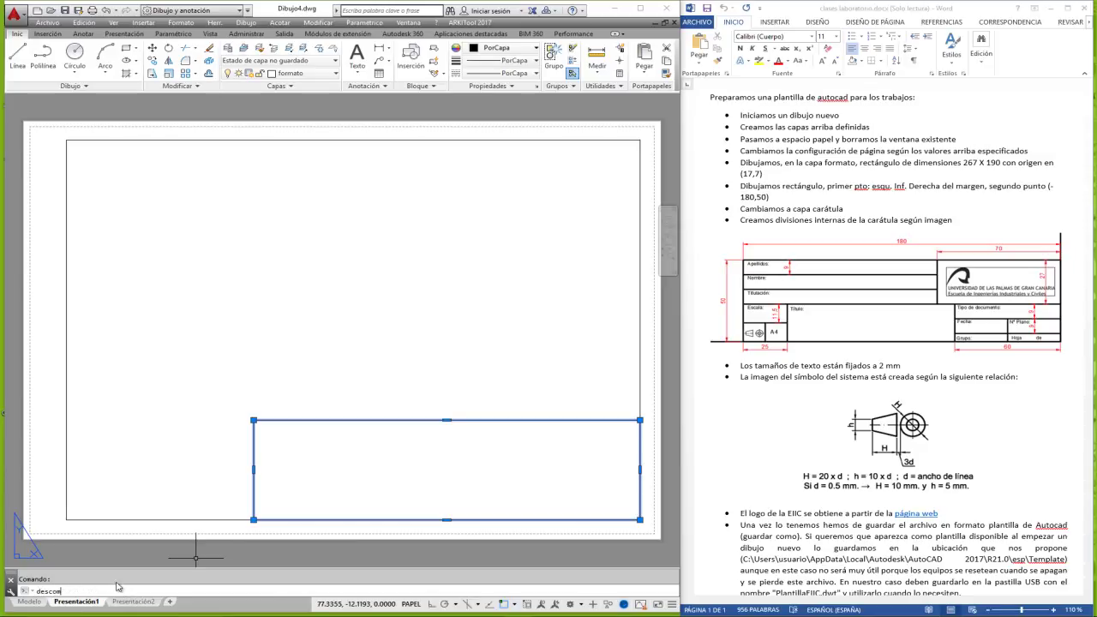
type("p")
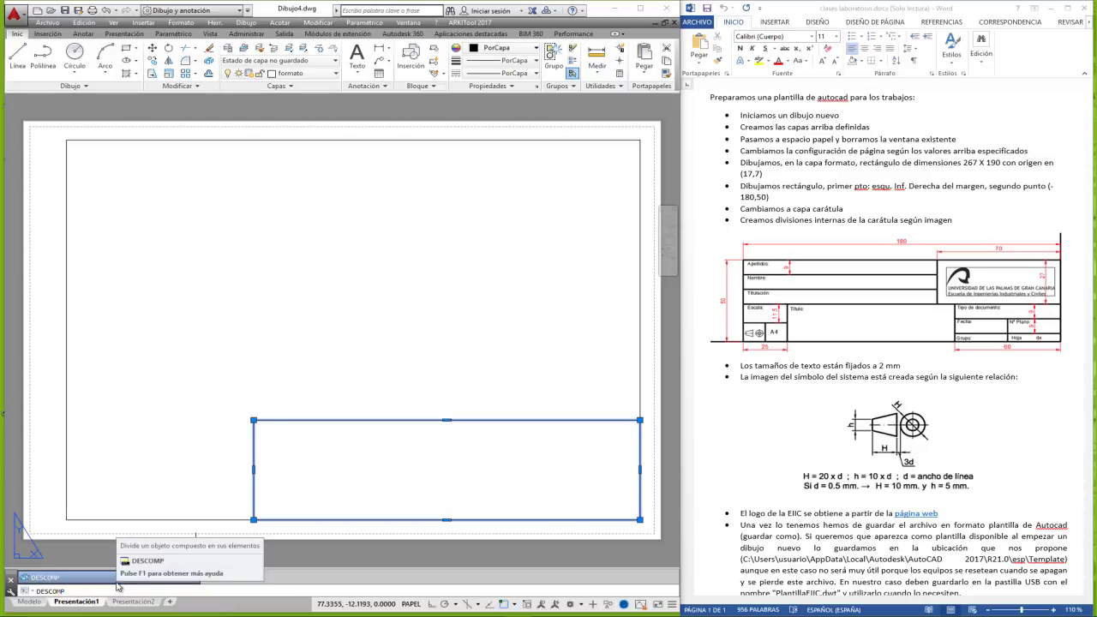
key("Return")
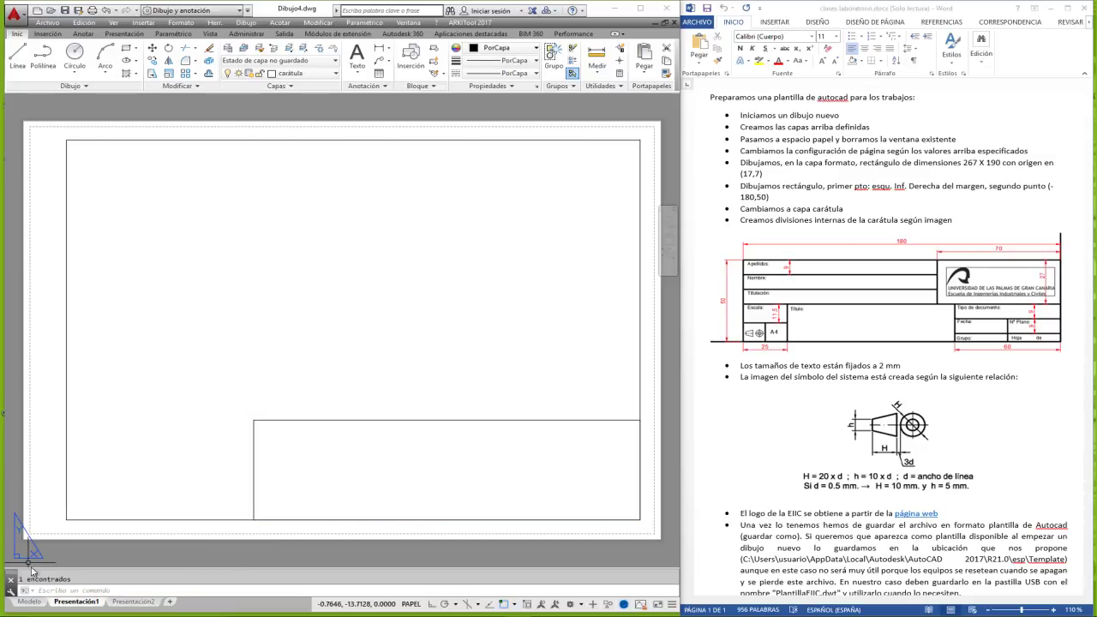
left_click(333, 420)
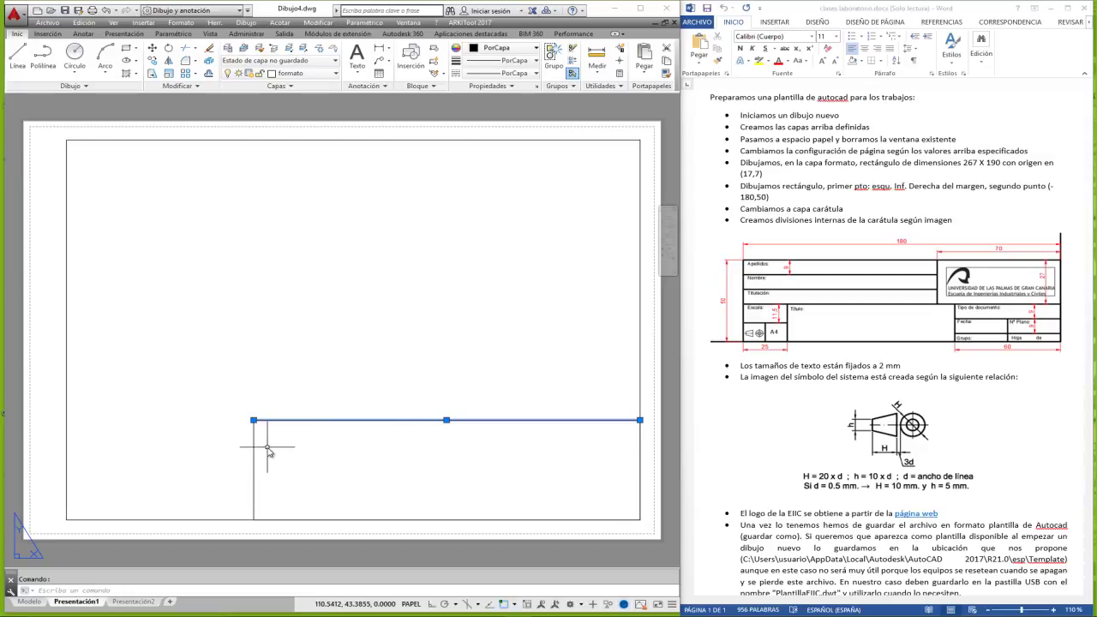
Offset the title block's top line downward three times, 9 apart, for row lines.
left_click(209, 75)
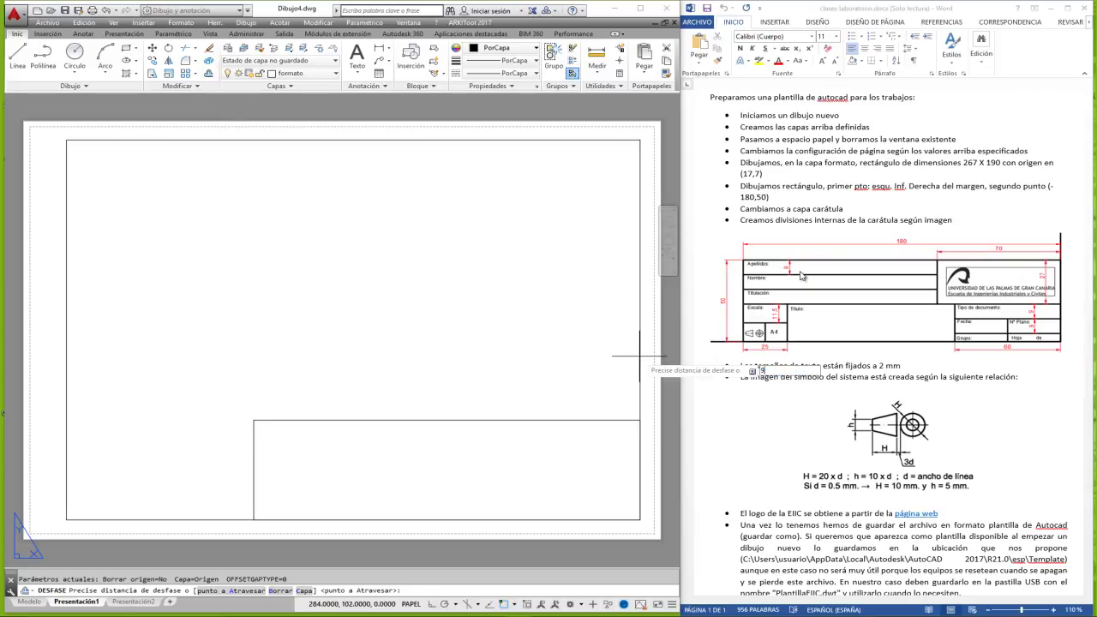
type("9")
key("Return")
left_click(531, 421)
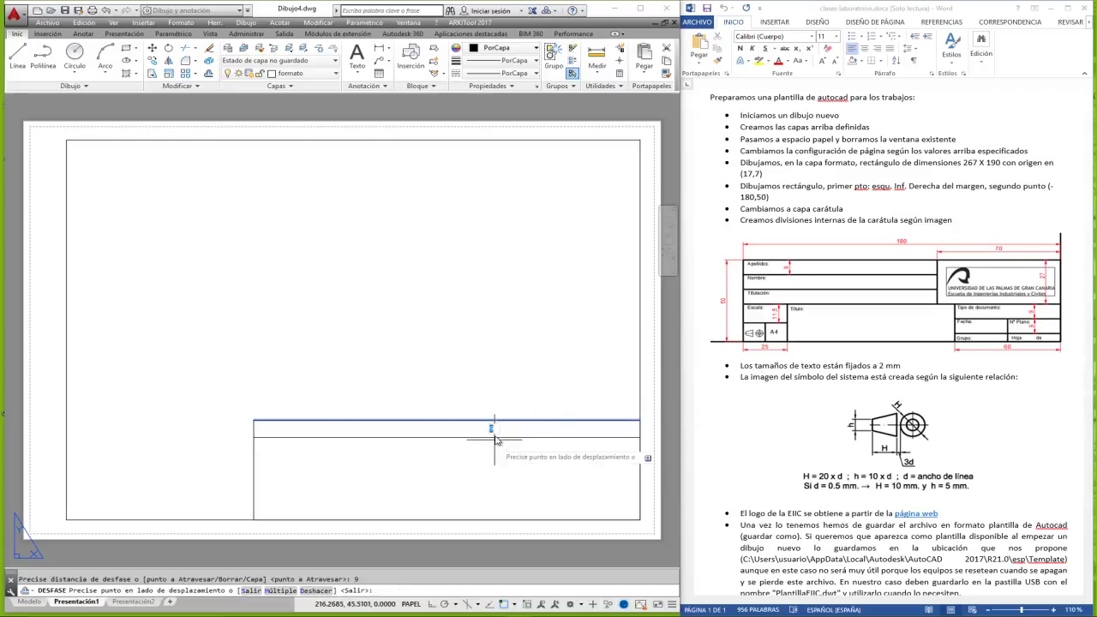
left_click(456, 438)
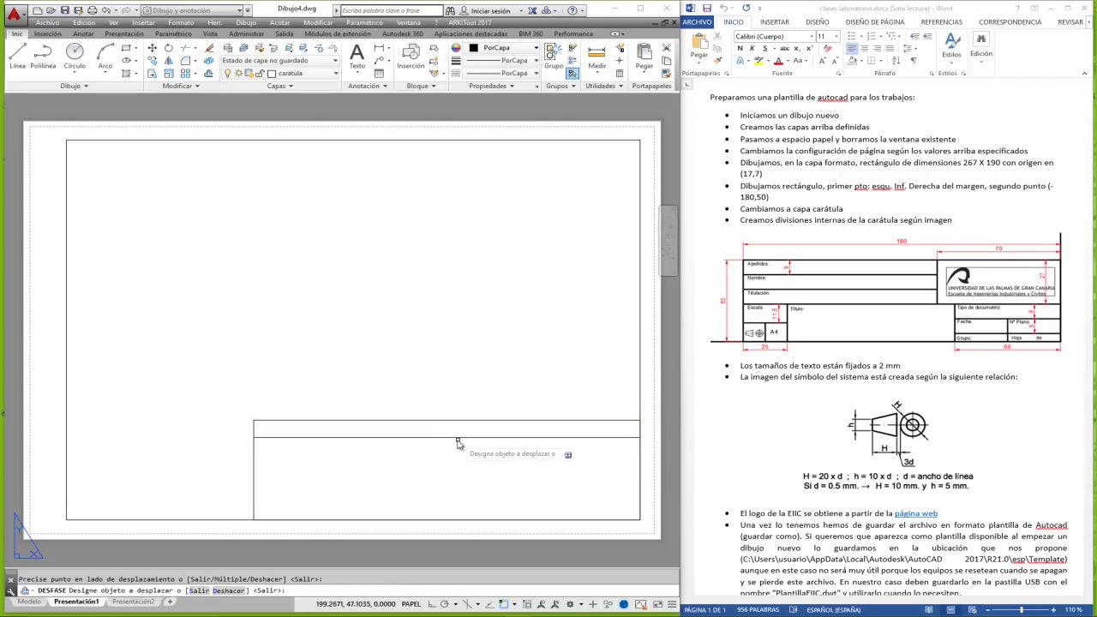
left_click(449, 438)
left_click(440, 466)
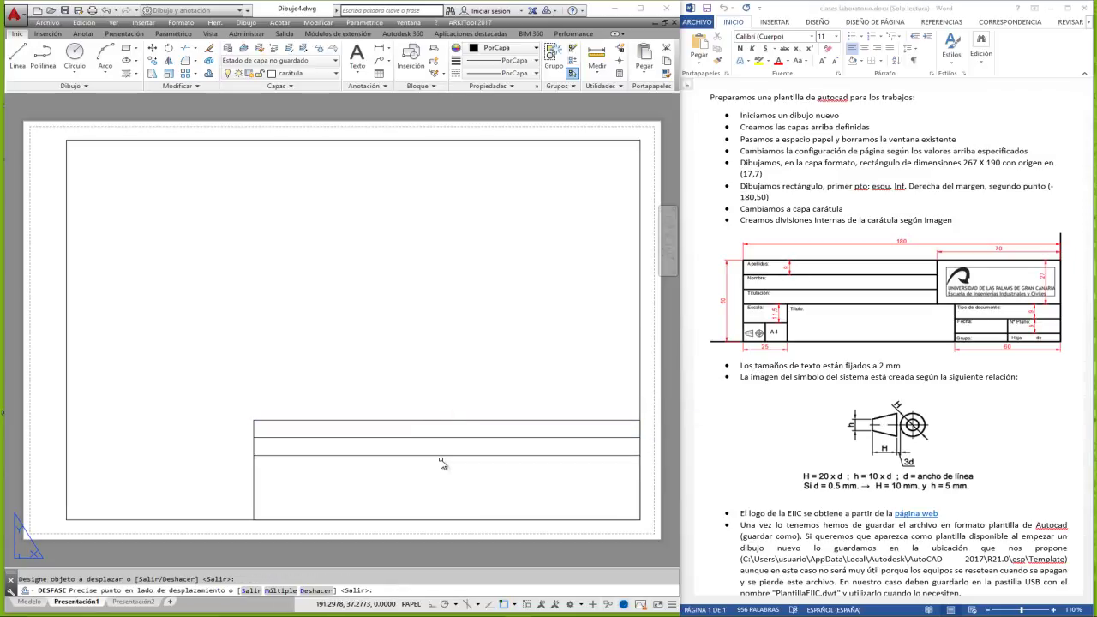
left_click(441, 455)
left_click(435, 482)
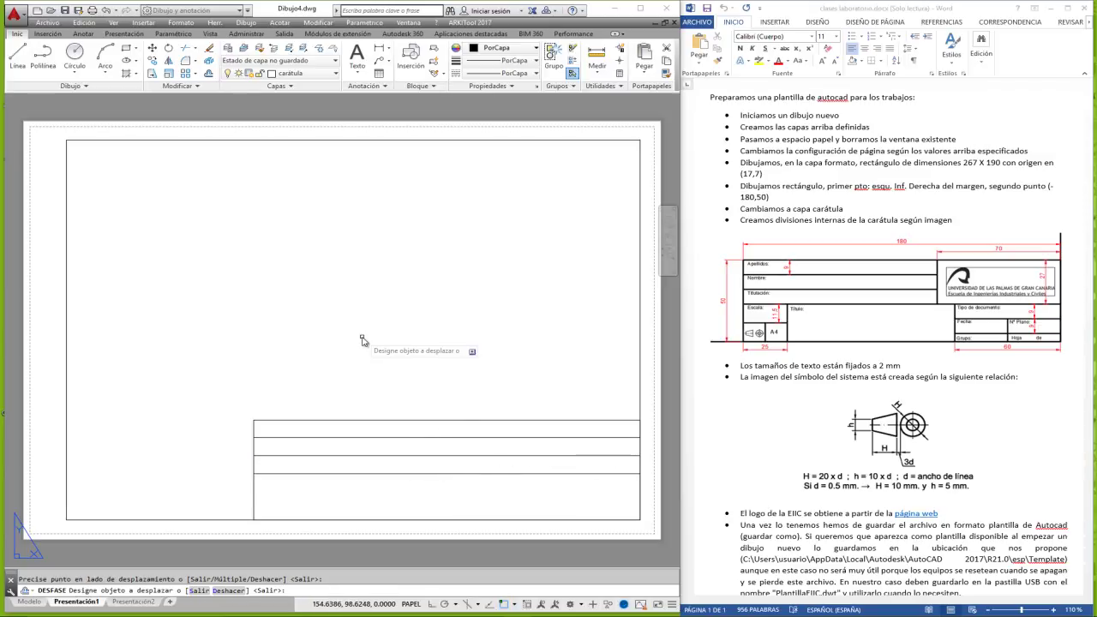
key("Return")
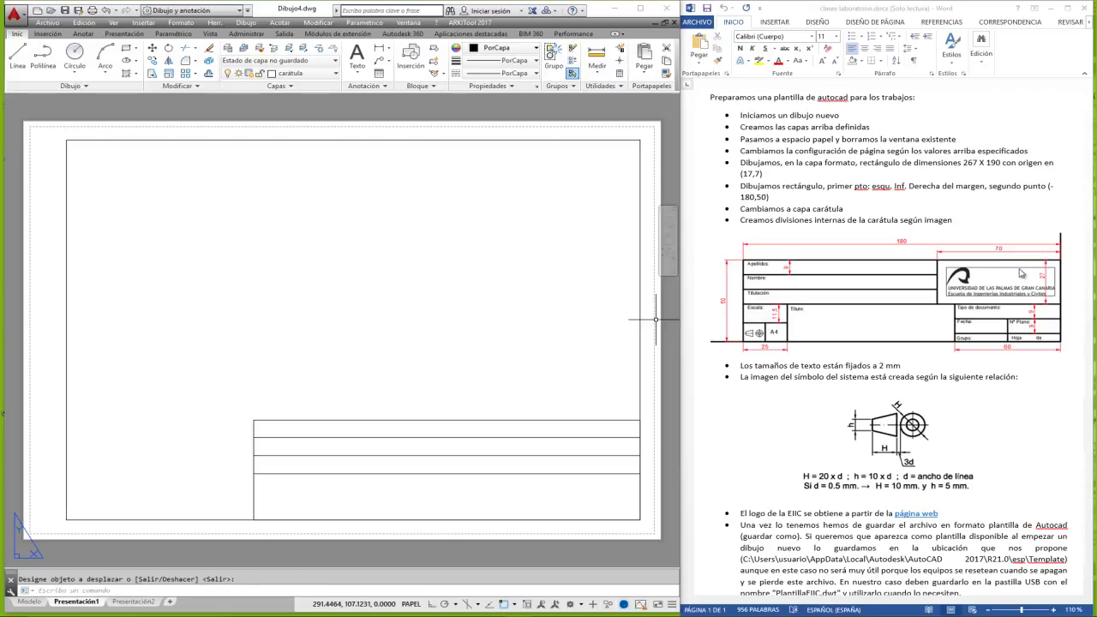
Offset the title block's right edge 70 inward as a vertical divider.
right_click(464, 311)
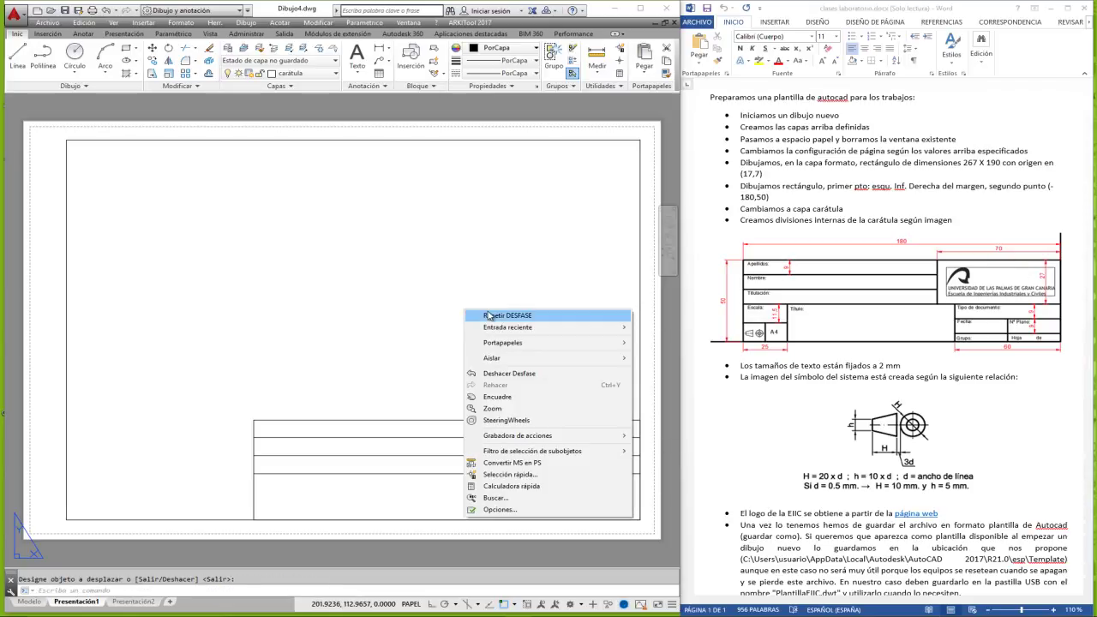
left_click(493, 316)
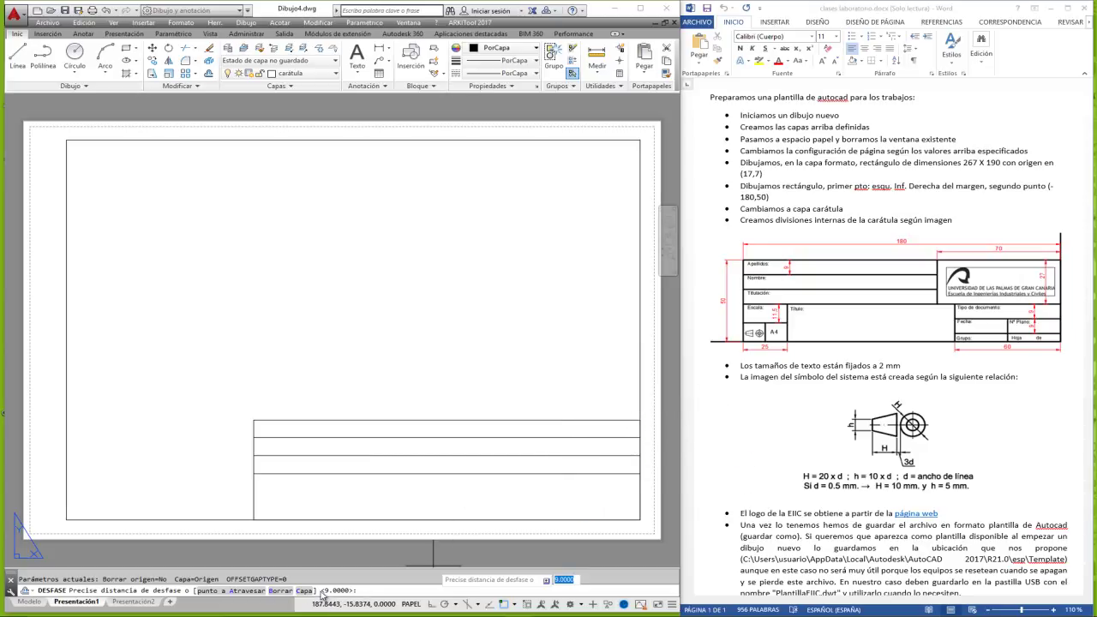
key("Return")
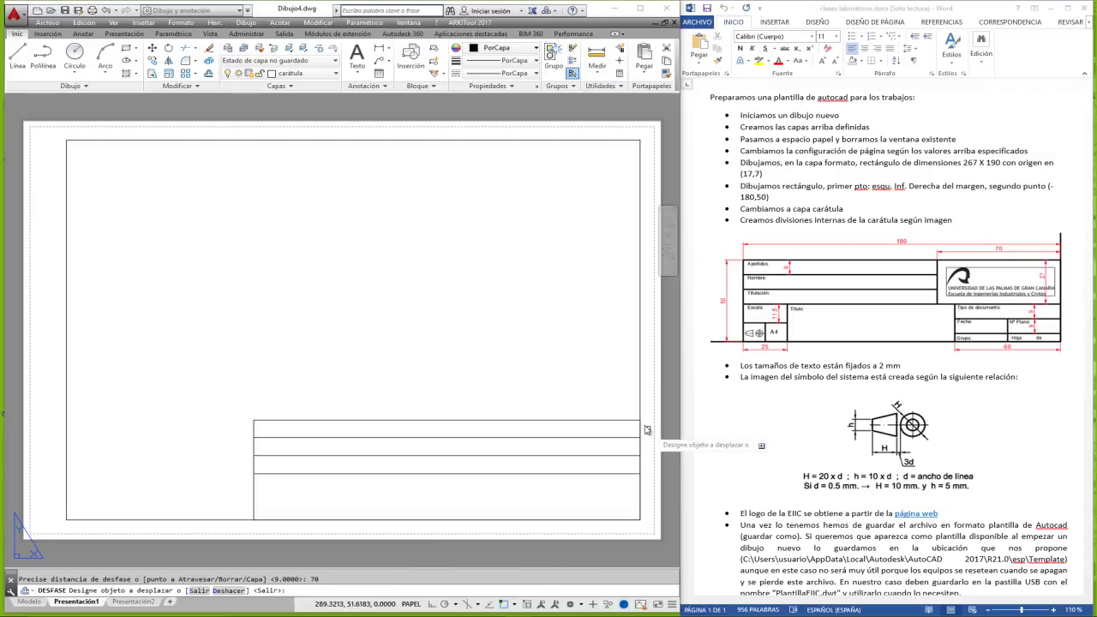
left_click(639, 435)
left_click(510, 436)
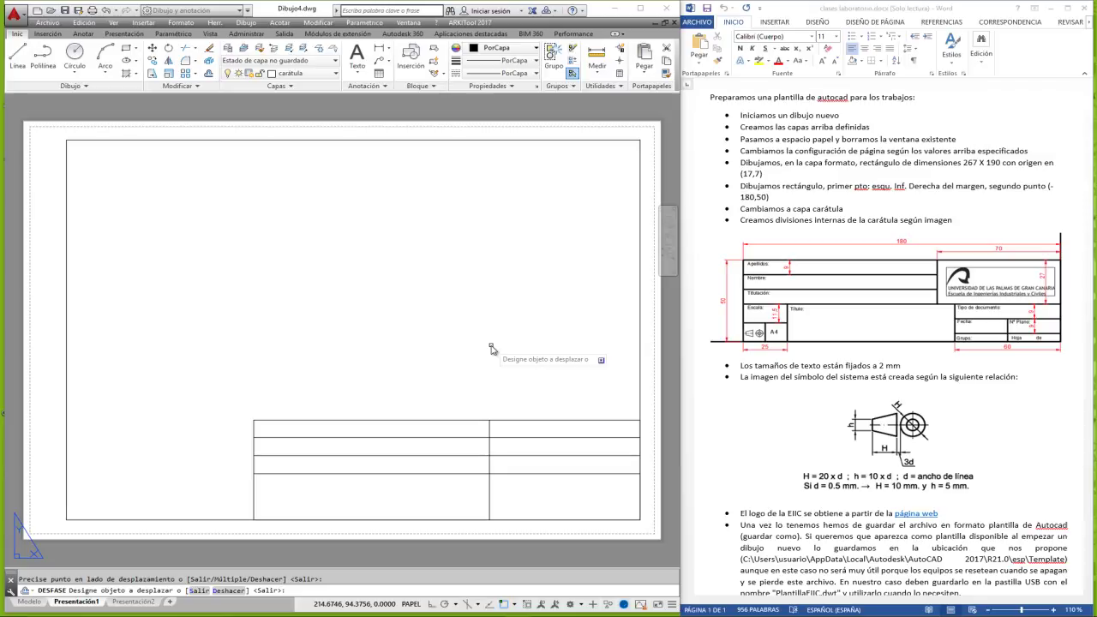
Trim the row lines right of the 70 vertical divider.
left_click(188, 49)
left_click(489, 484)
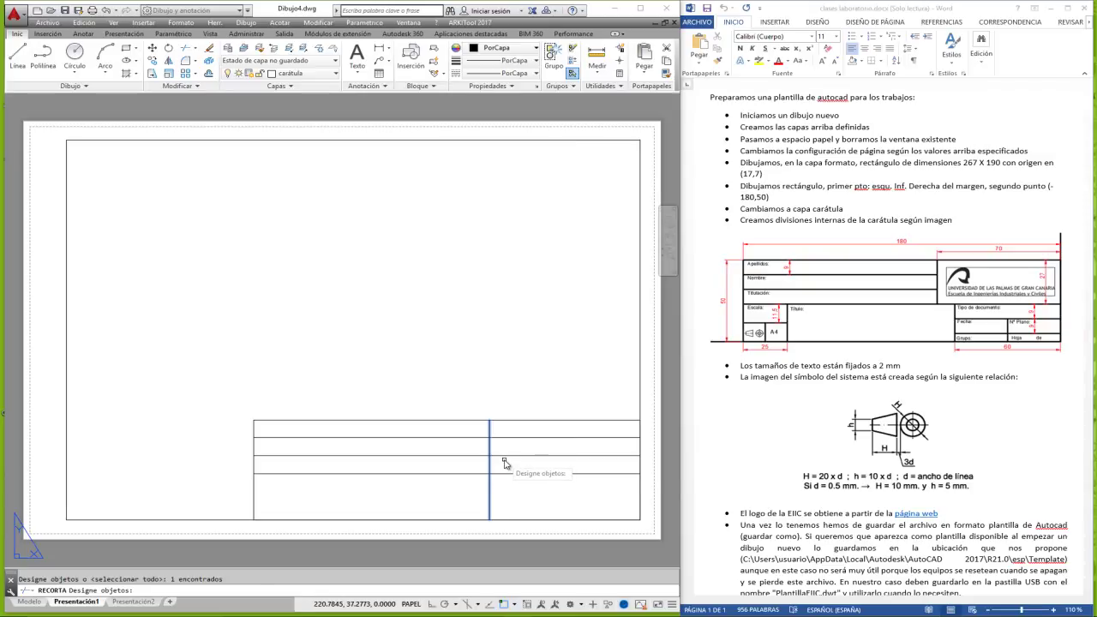
key("Return")
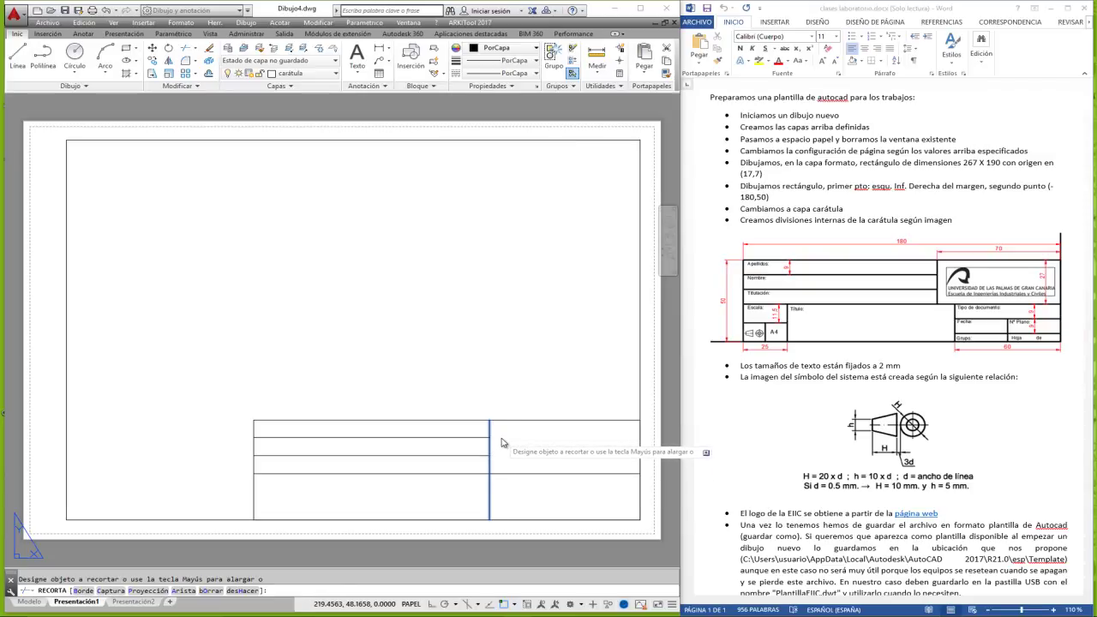
right_click(490, 336)
left_click(501, 343)
Trim the vertical divider below the lowest row line.
right_click(460, 328)
left_click(485, 336)
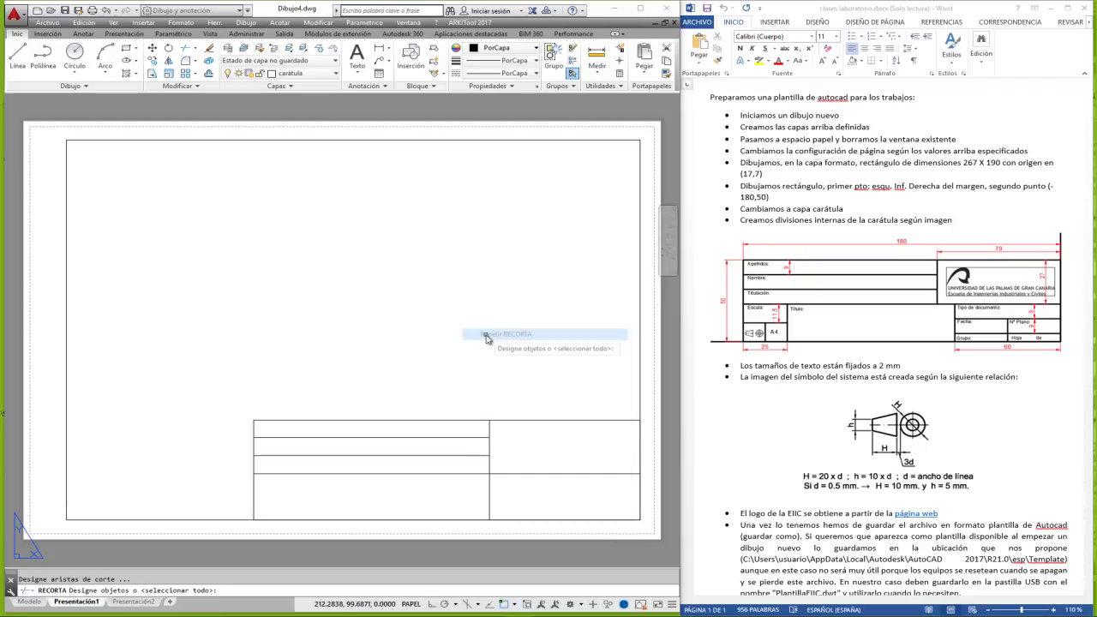
left_click(519, 473)
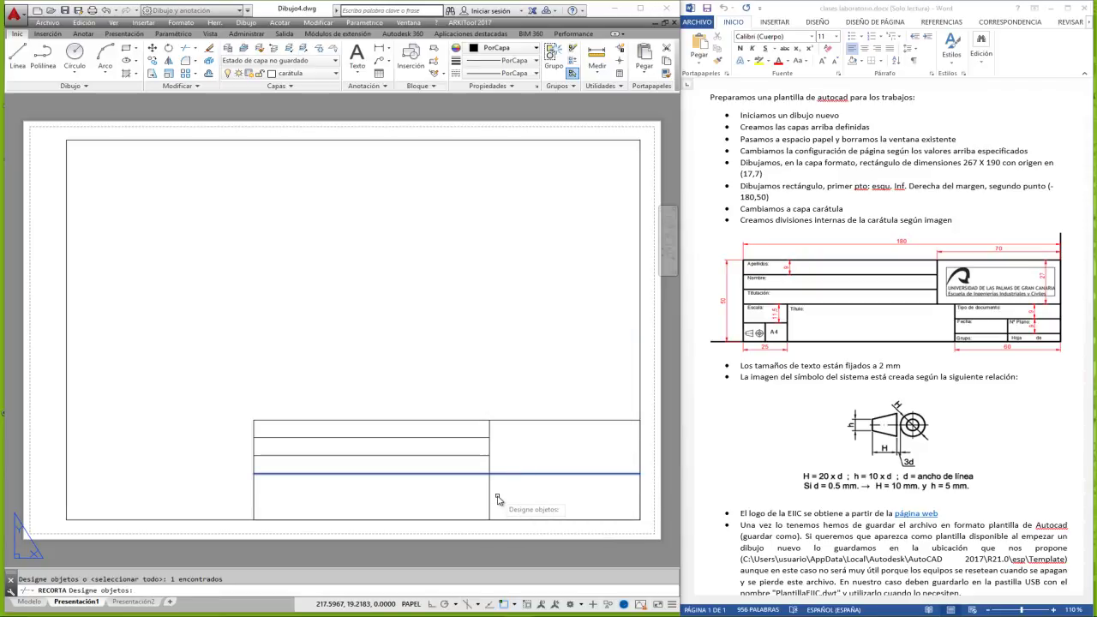
key("Return")
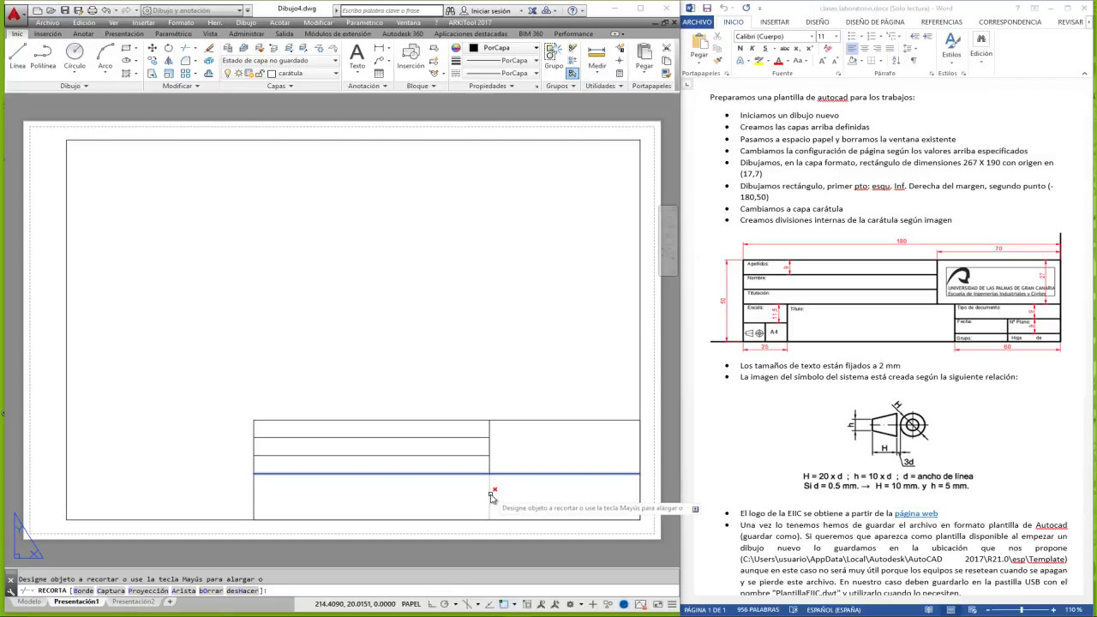
right_click(463, 353)
left_click(471, 358)
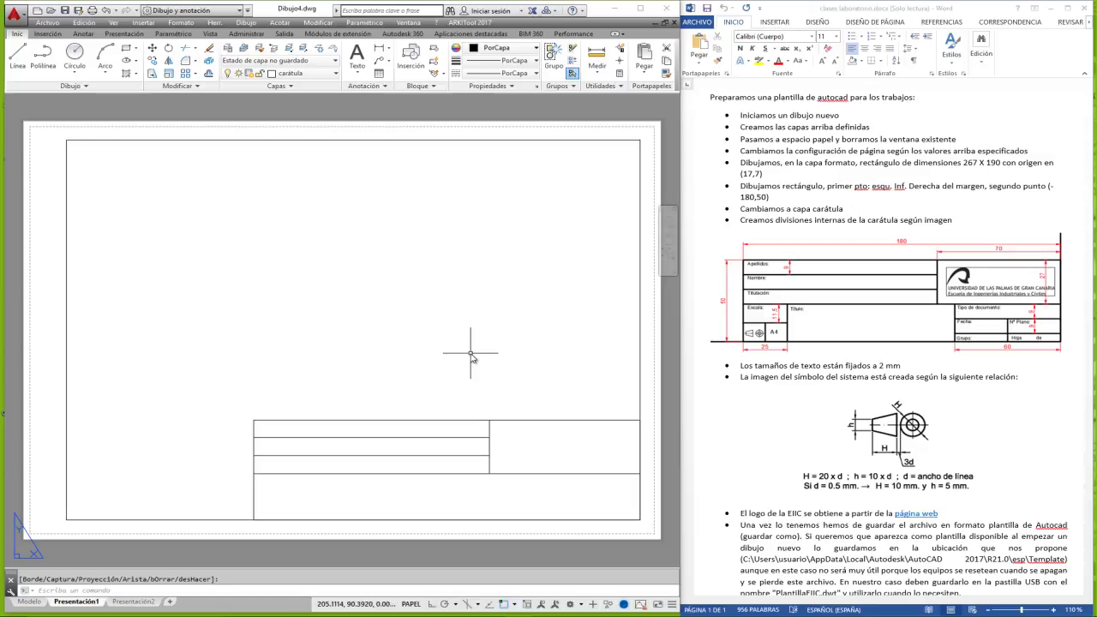
Offset the left edge 25 right and the right edge 60 inward in the title block.
left_click(213, 77)
type("25")
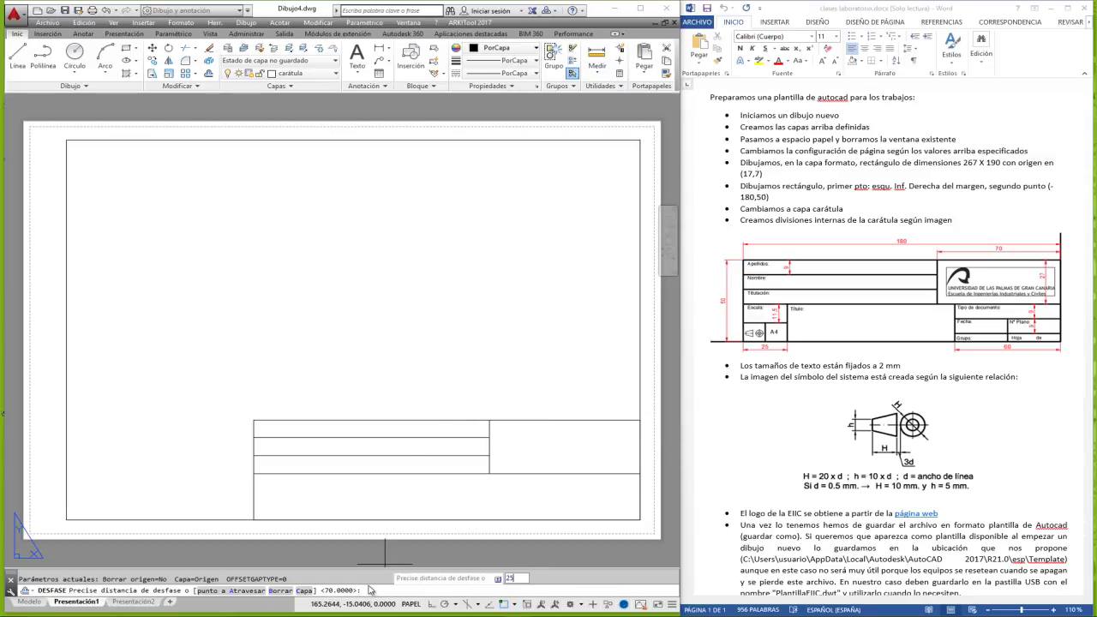
key("Return")
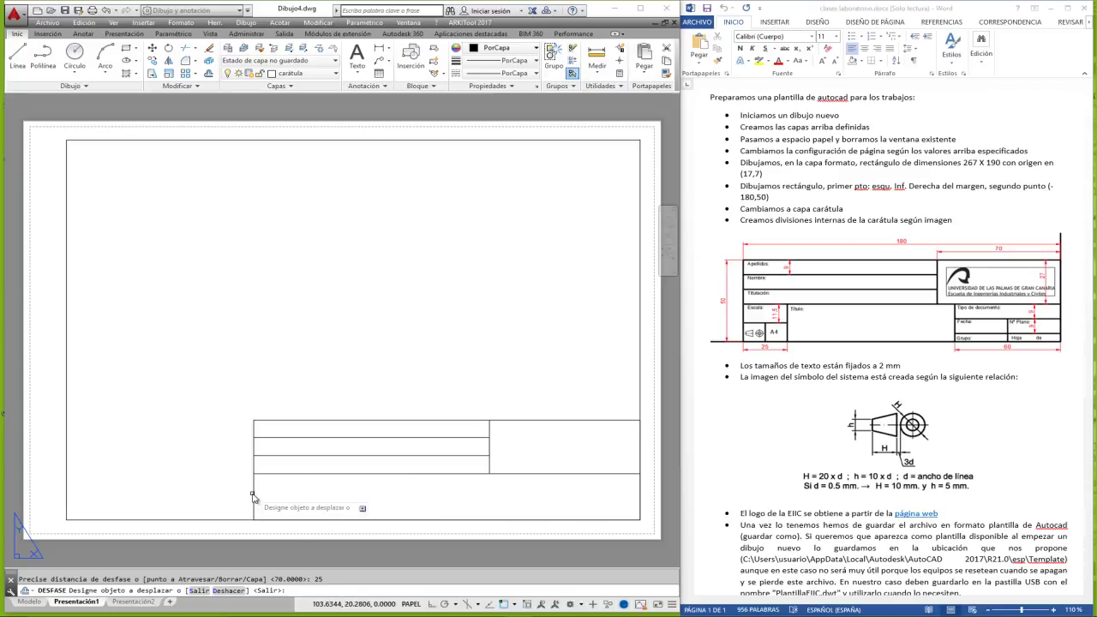
left_click(256, 501)
left_click(282, 502)
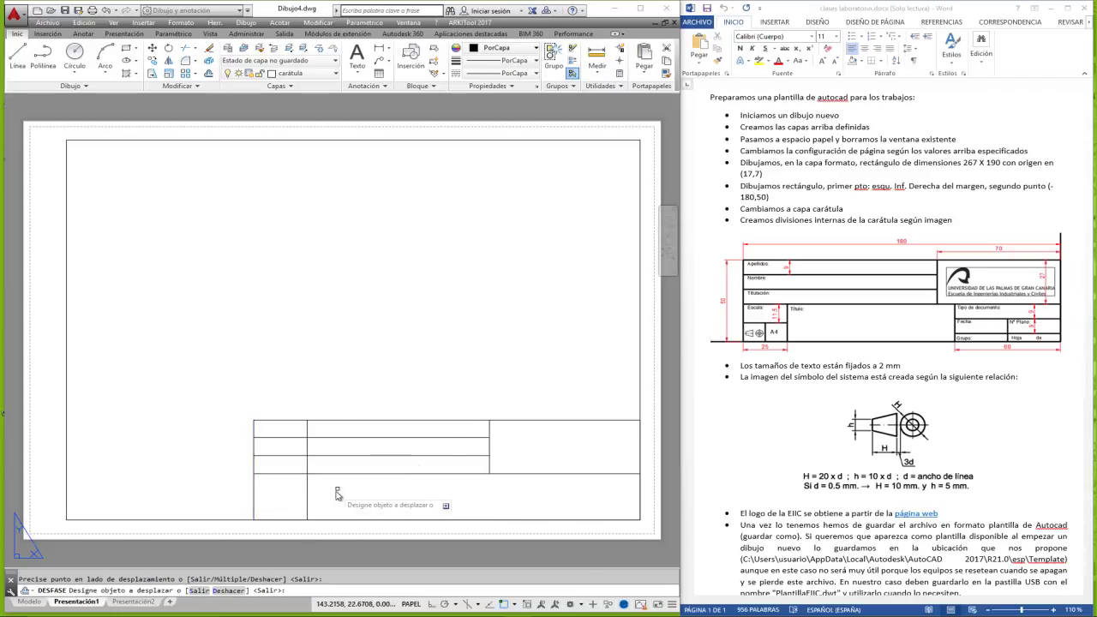
right_click(330, 371)
left_click(345, 378)
right_click(338, 361)
left_click(368, 368)
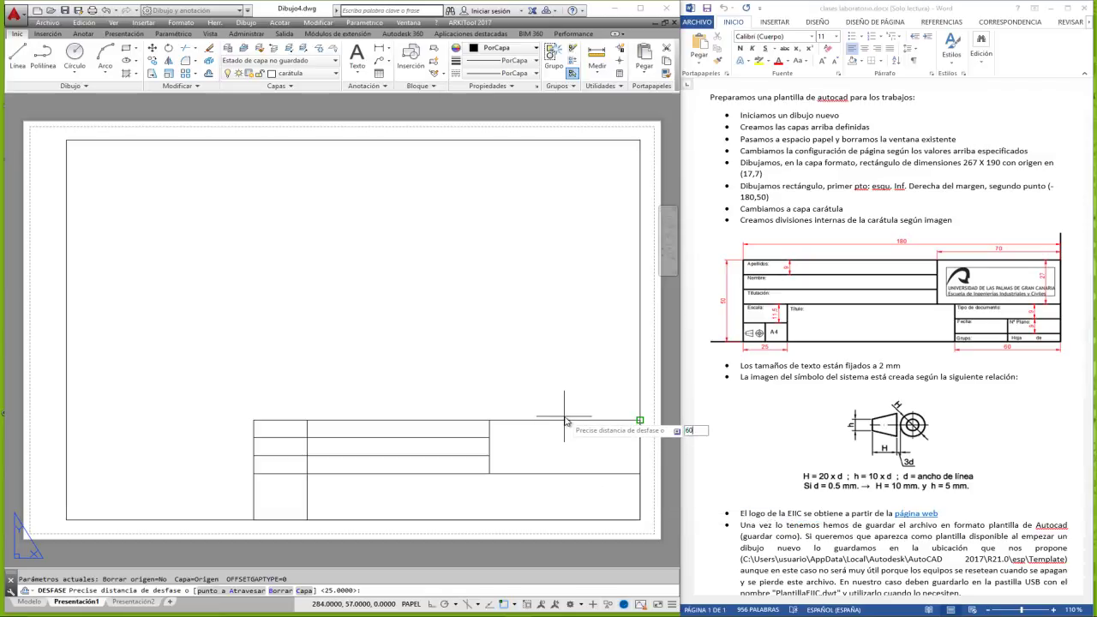
key("Return")
left_click(639, 487)
left_click(555, 492)
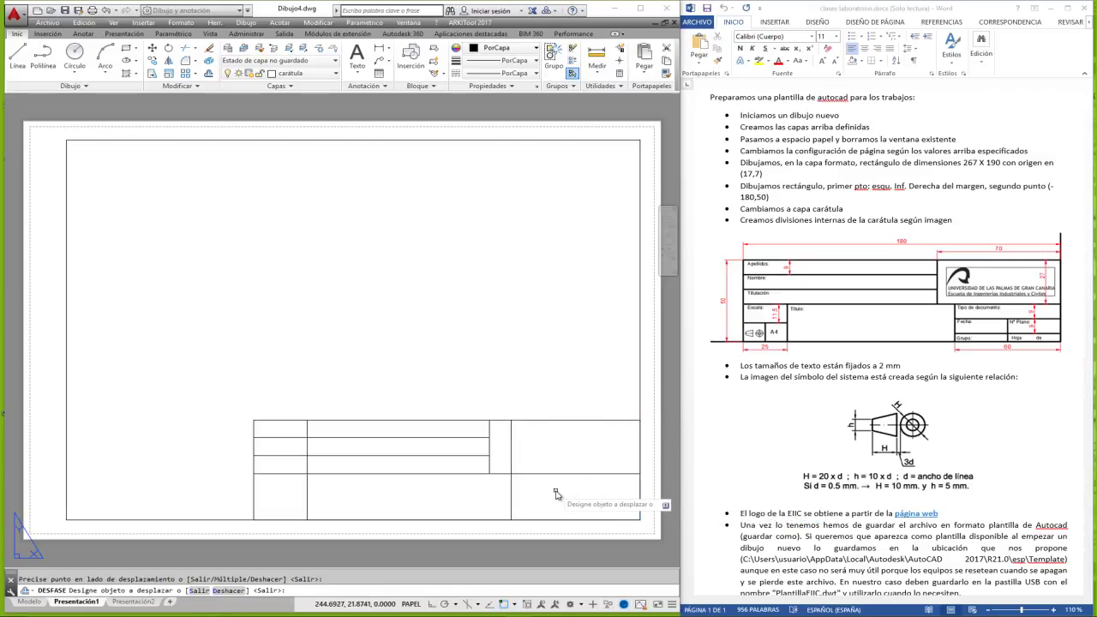
Trim the 25 vertical line above the bottom row.
left_click(186, 60)
left_click(336, 472)
key("Return")
left_click(308, 459)
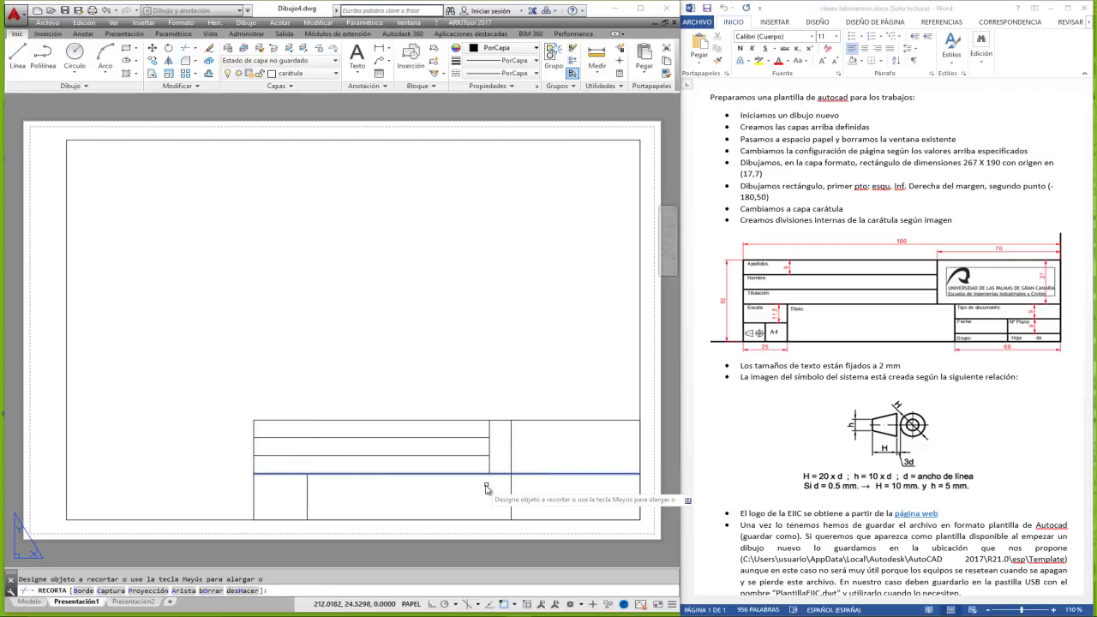
right_click(470, 355)
left_click(486, 361)
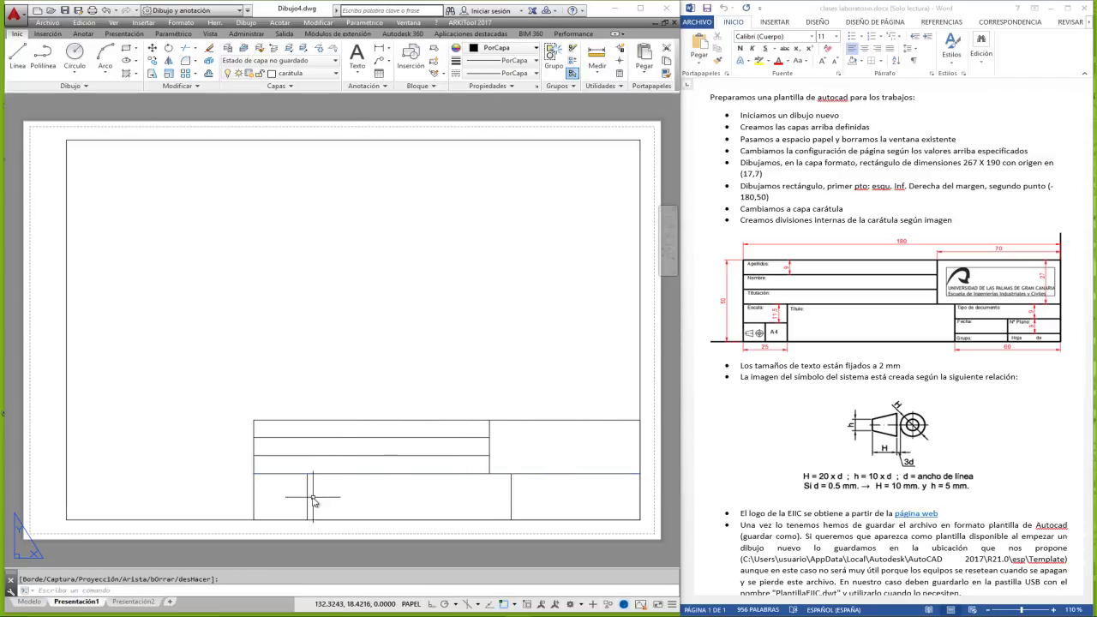
Offset a title-block horizontal line 11.5 downward.
left_click(208, 74)
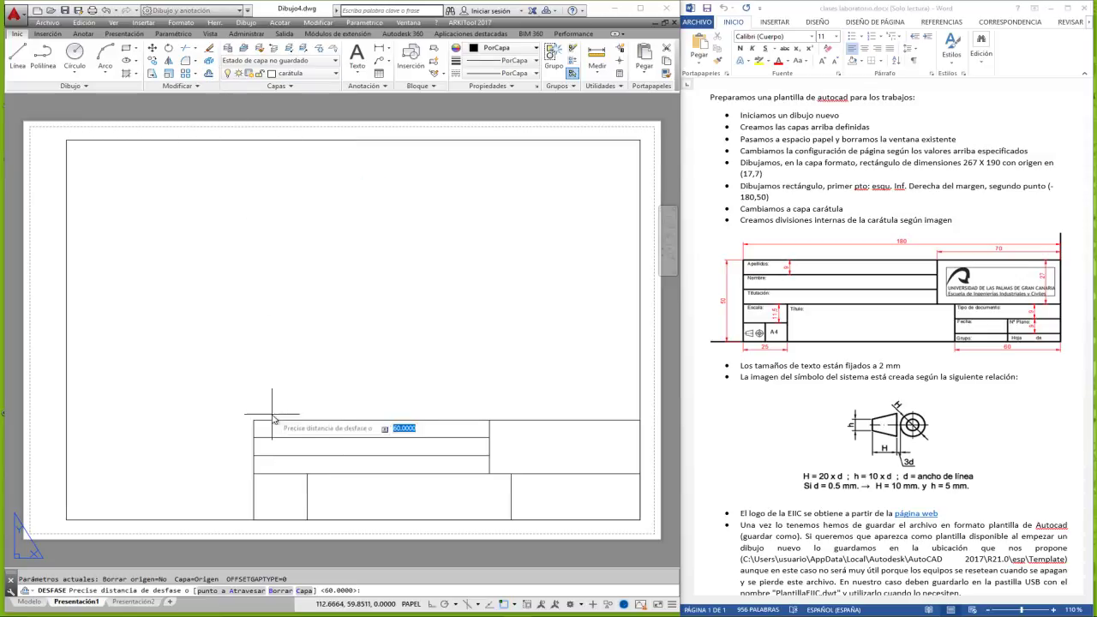
type("11")
key("Return")
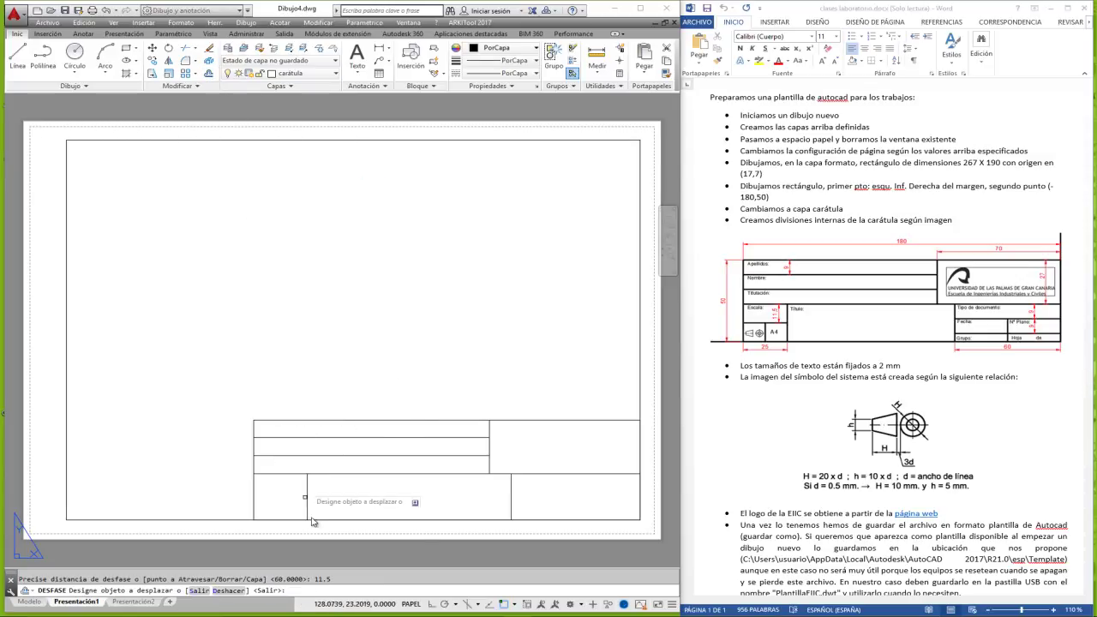
left_click(267, 474)
left_click(271, 497)
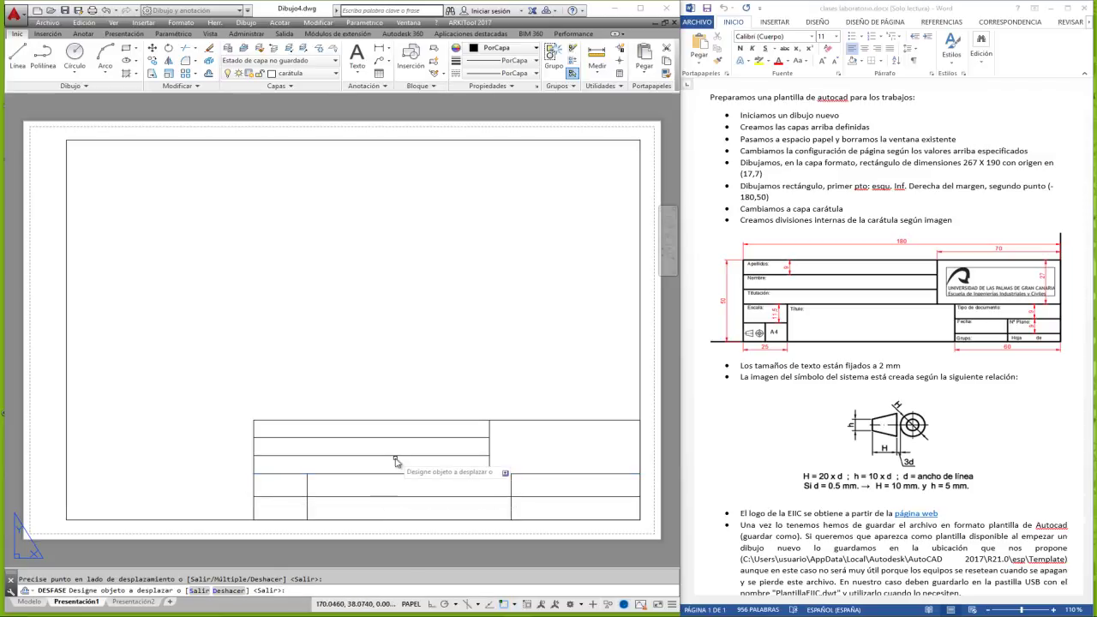
key("Return")
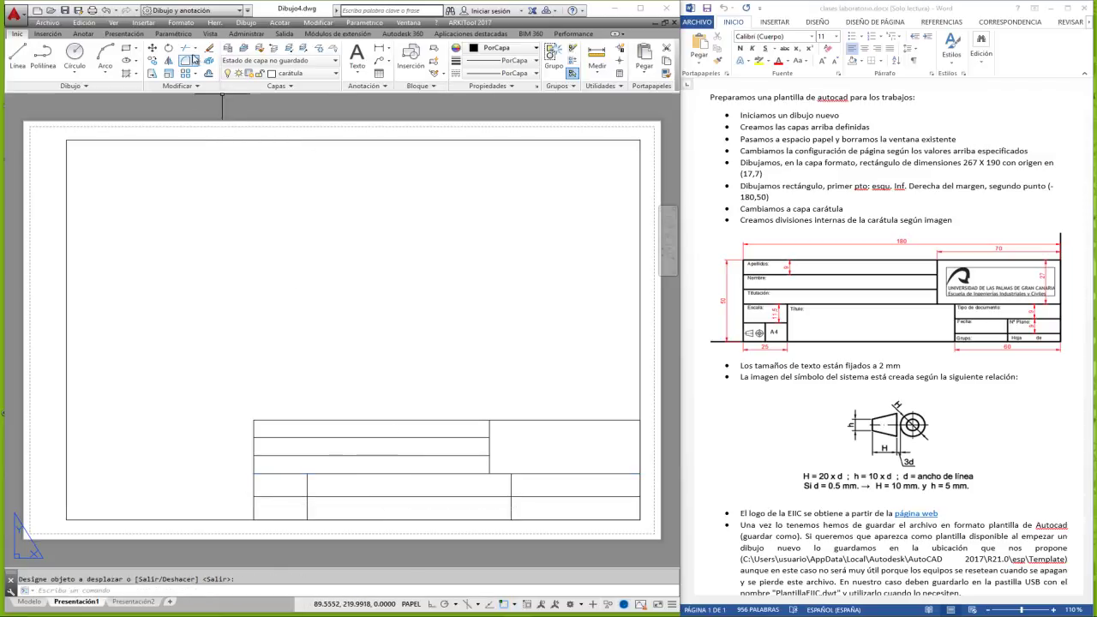
Trim the new 11.5 line back to the 25 vertical divider.
left_click(187, 50)
left_click(308, 486)
key("Return")
left_click(322, 498)
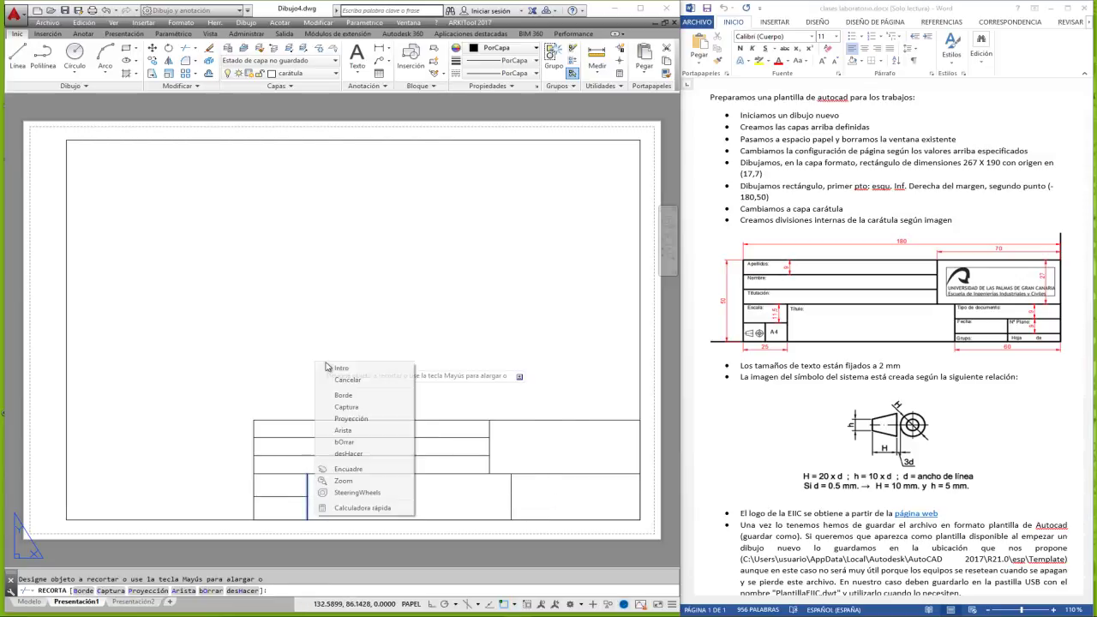
right_click(316, 361)
left_click(343, 368)
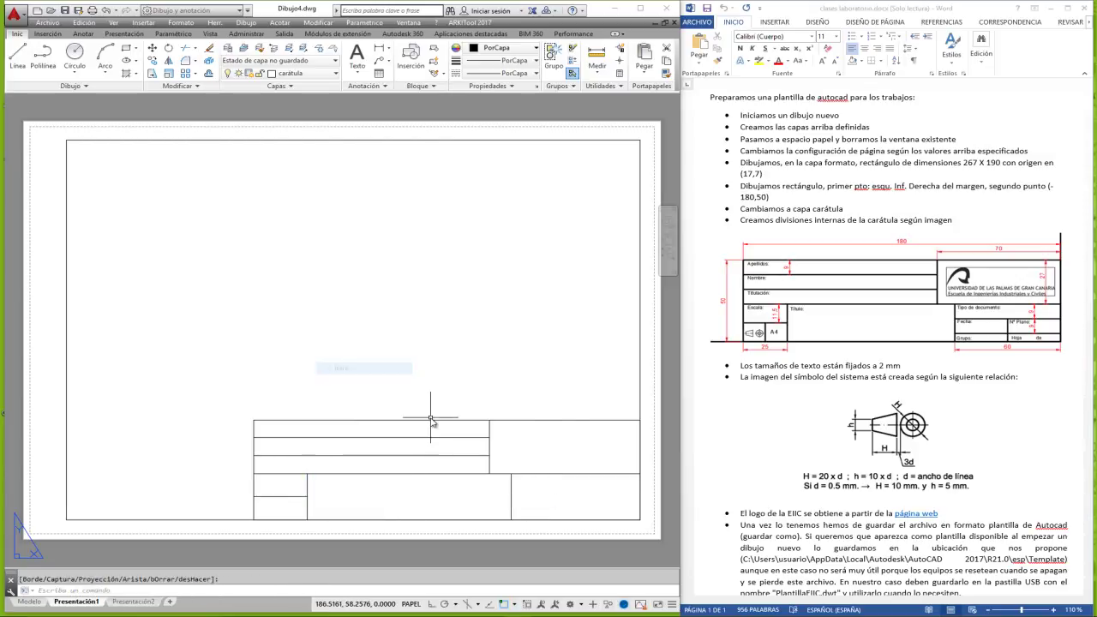
Offset two horizontal lines 11.5 downward in the lower-right section.
left_click(208, 75)
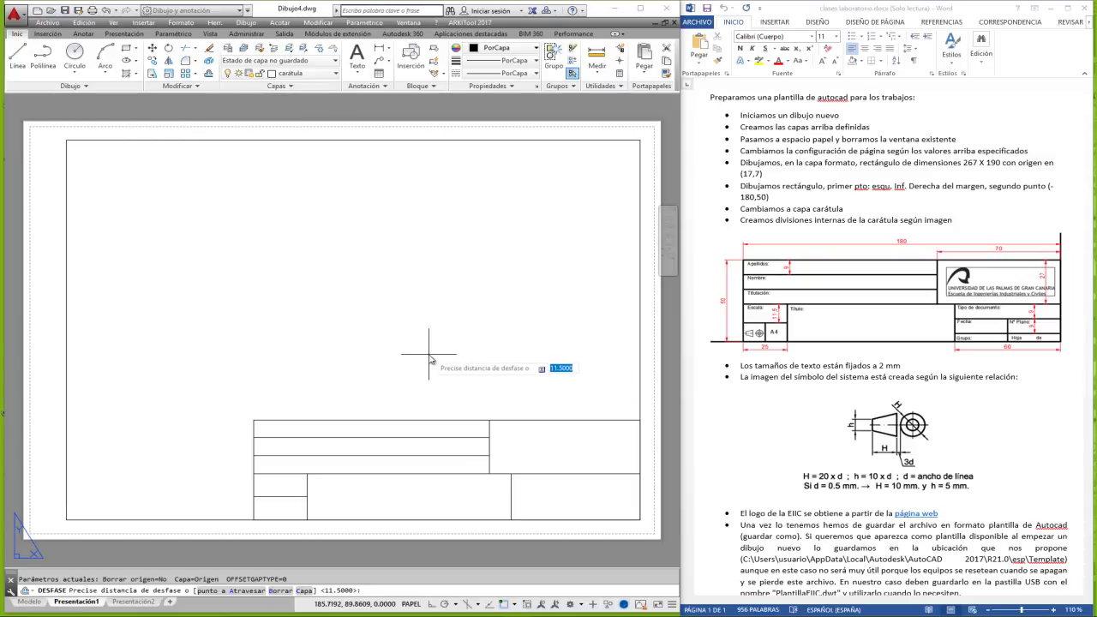
key("Return")
left_click(555, 474)
left_click(553, 495)
left_click(551, 493)
left_click(552, 501)
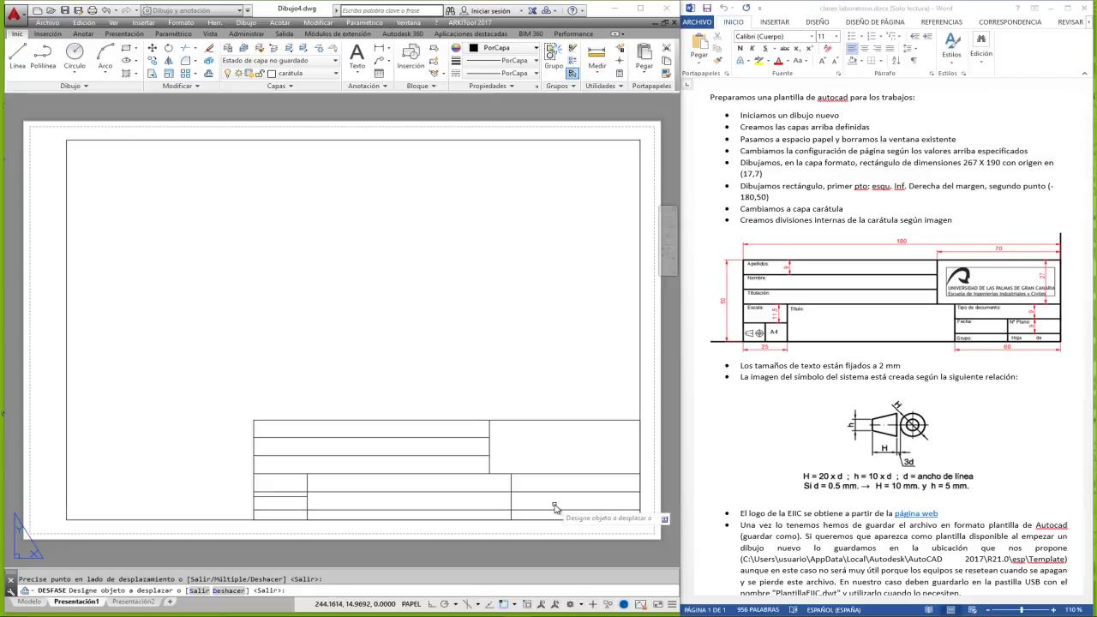
Trim the excess of the new lines with a crossing selection.
left_click(185, 48)
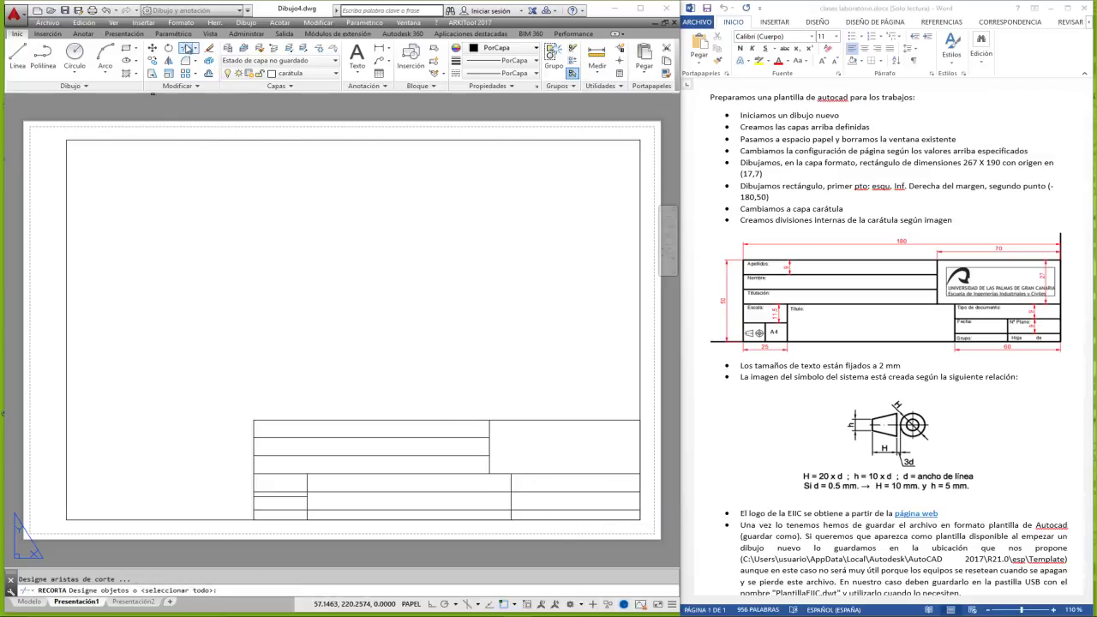
key("Return")
left_click(511, 493)
left_click(503, 497)
left_click(496, 502)
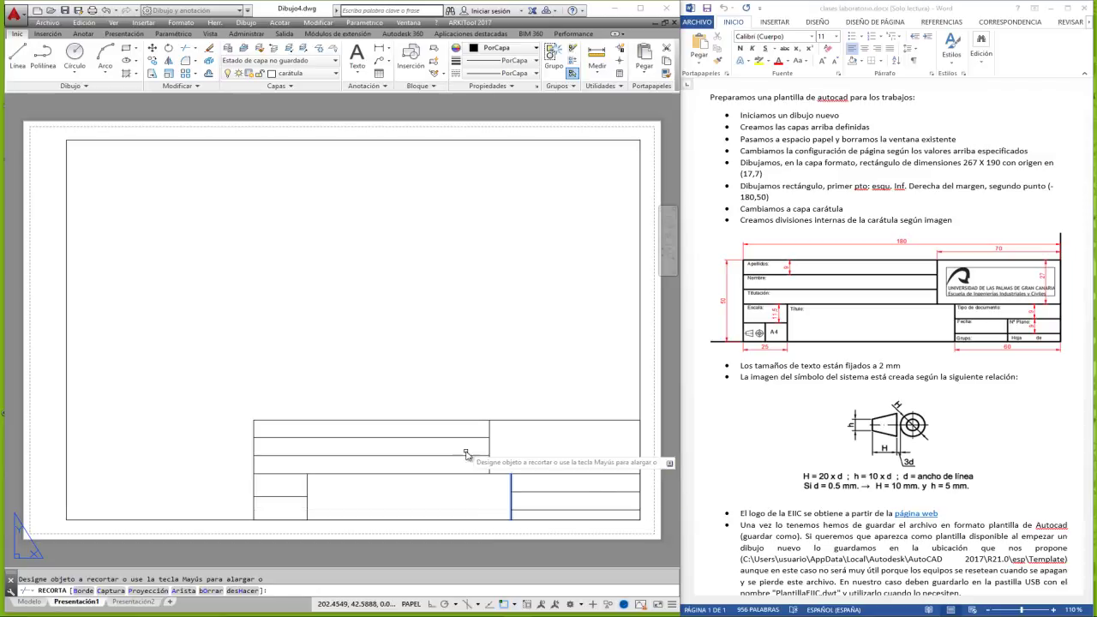
key("Return")
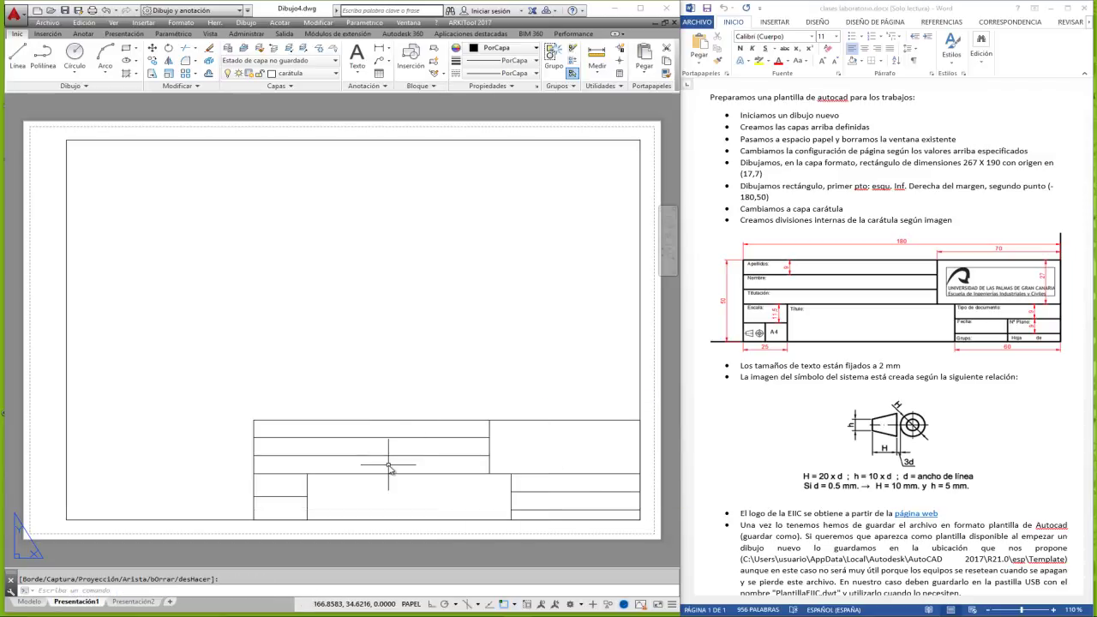
Offset a vertical line through the midpoint of the 25-wide lower-left cell.
left_click(207, 75)
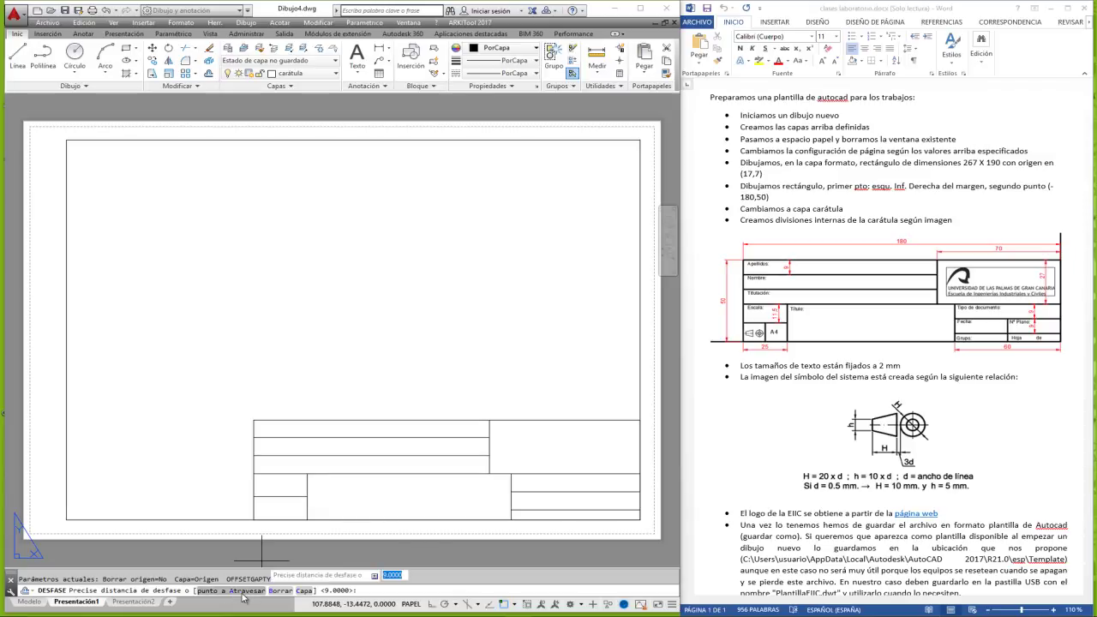
left_click(243, 593)
left_click(308, 510)
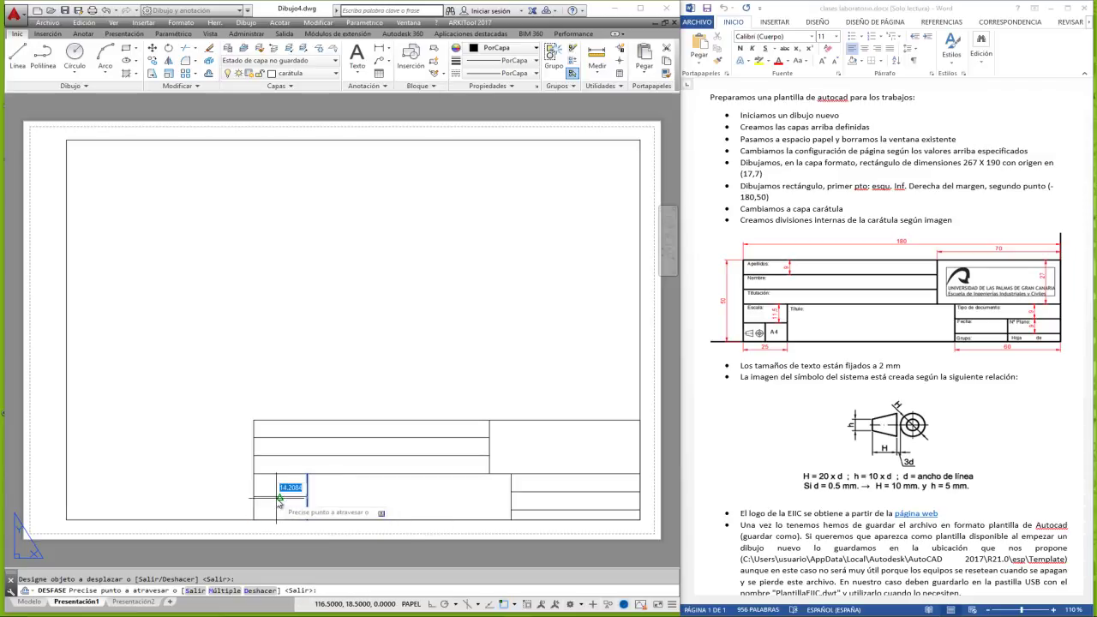
left_click(279, 501)
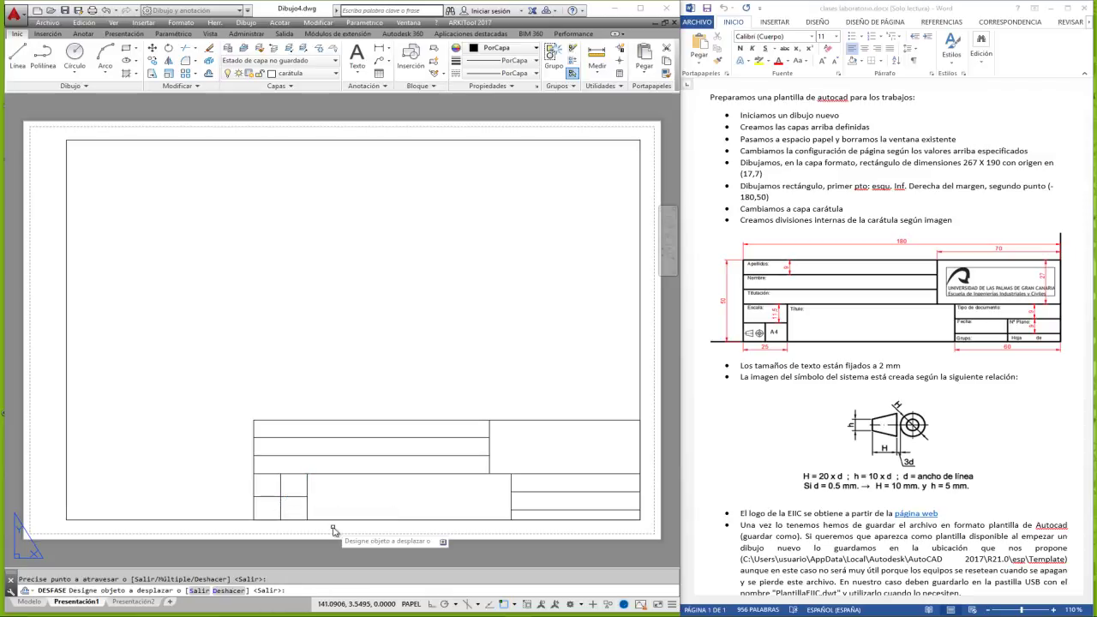
Trim the lower-left cell's new vertical above the short horizontal line.
left_click(187, 52)
left_click(285, 496)
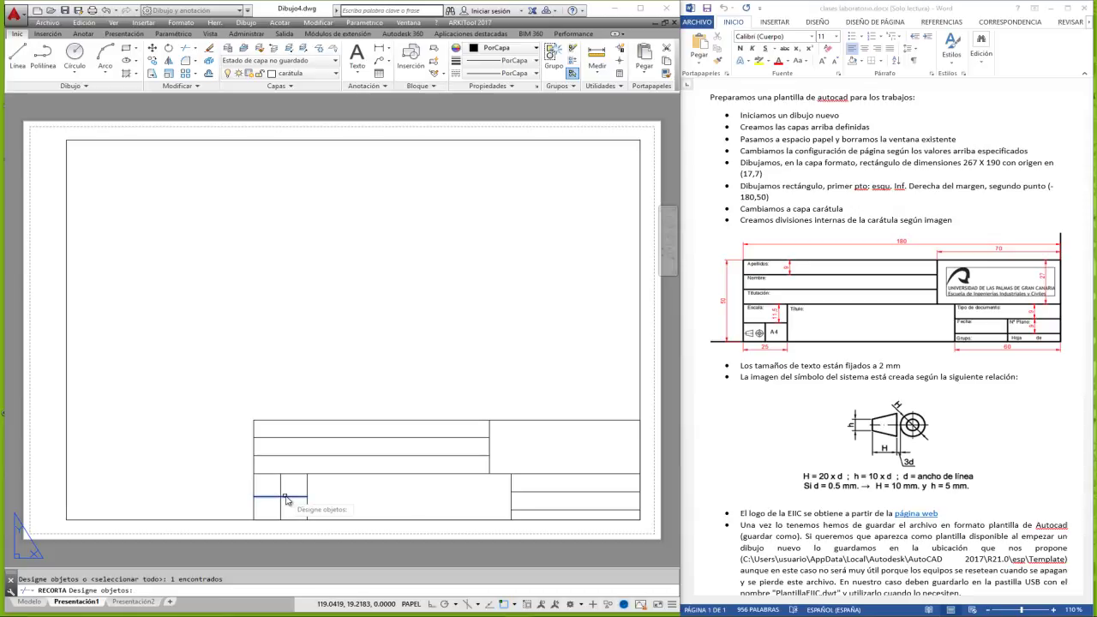
key("Return")
left_click(282, 483)
right_click(338, 335)
left_click(369, 341)
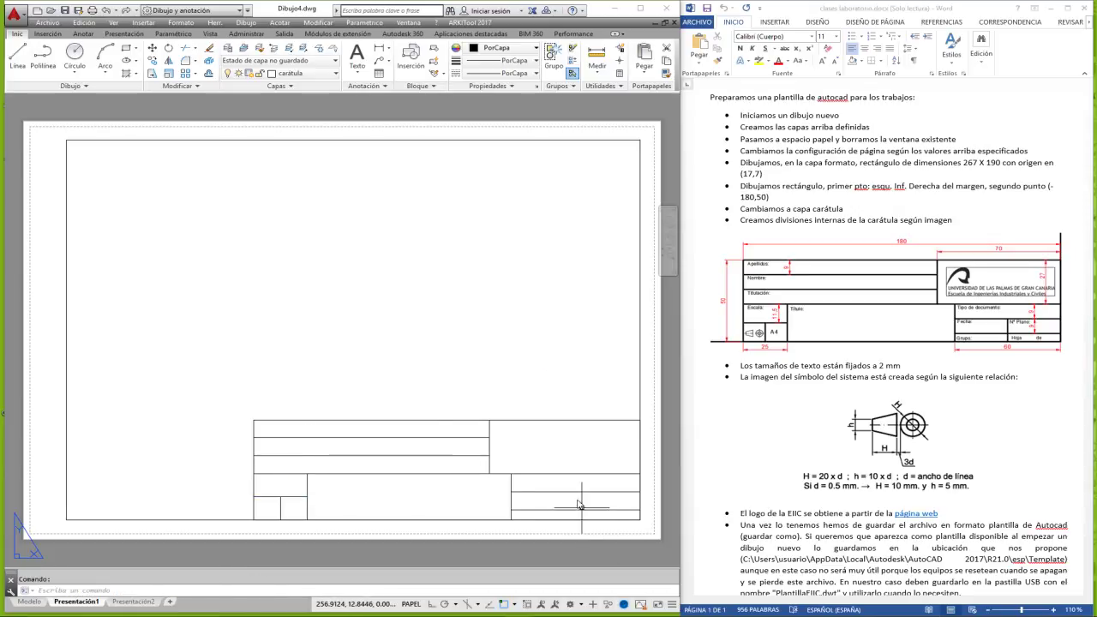
Offset a vertical through a point in the lower-right section and trim it.
left_click(209, 76)
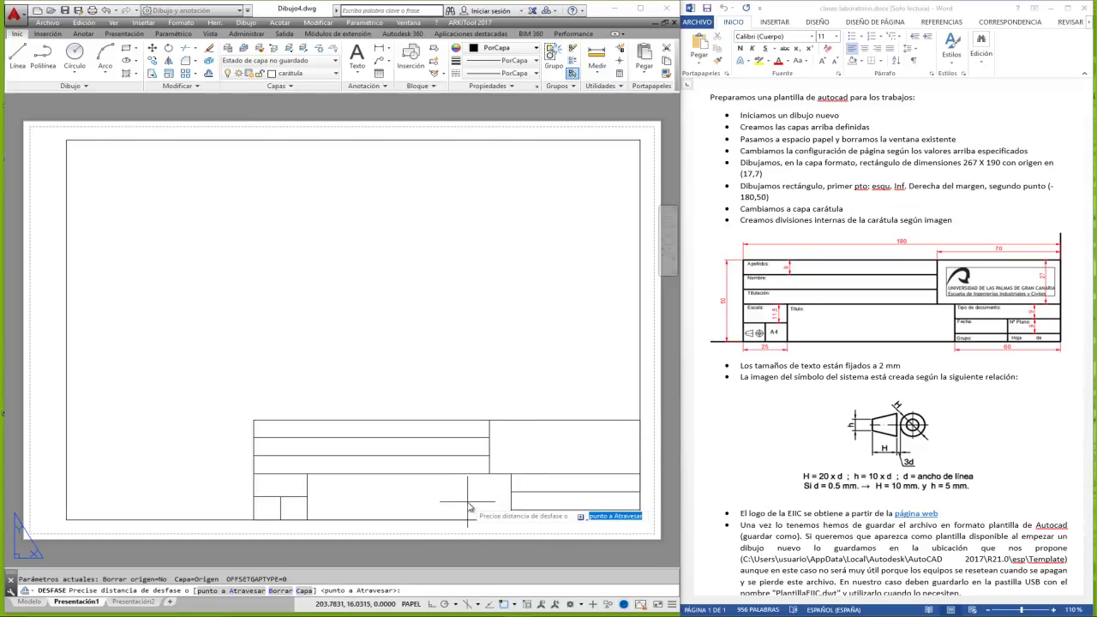
left_click(248, 591)
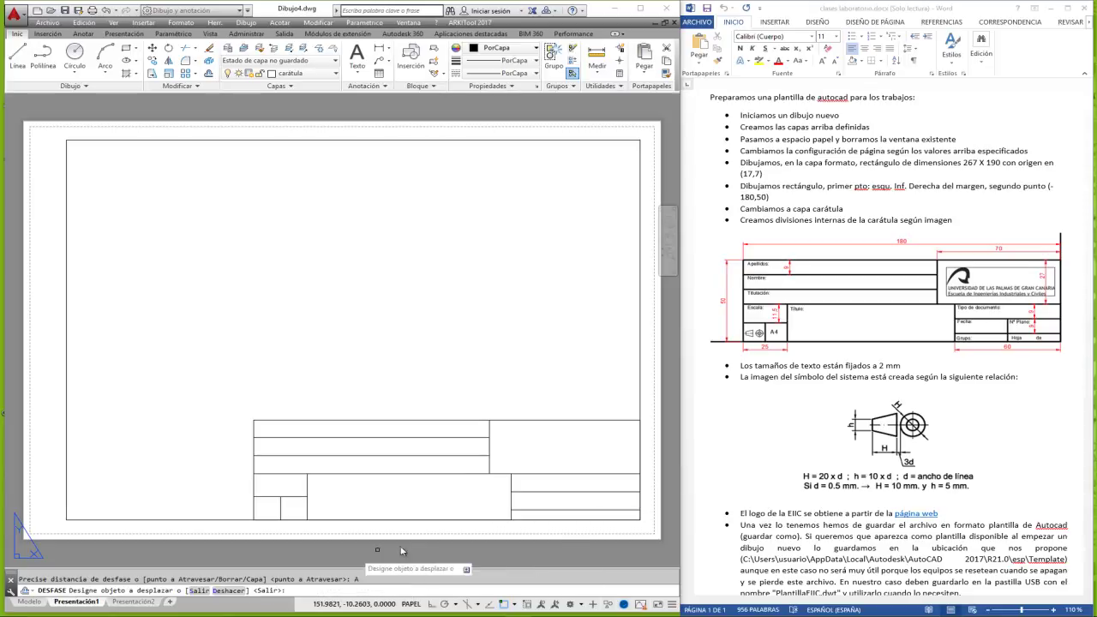
left_click(511, 485)
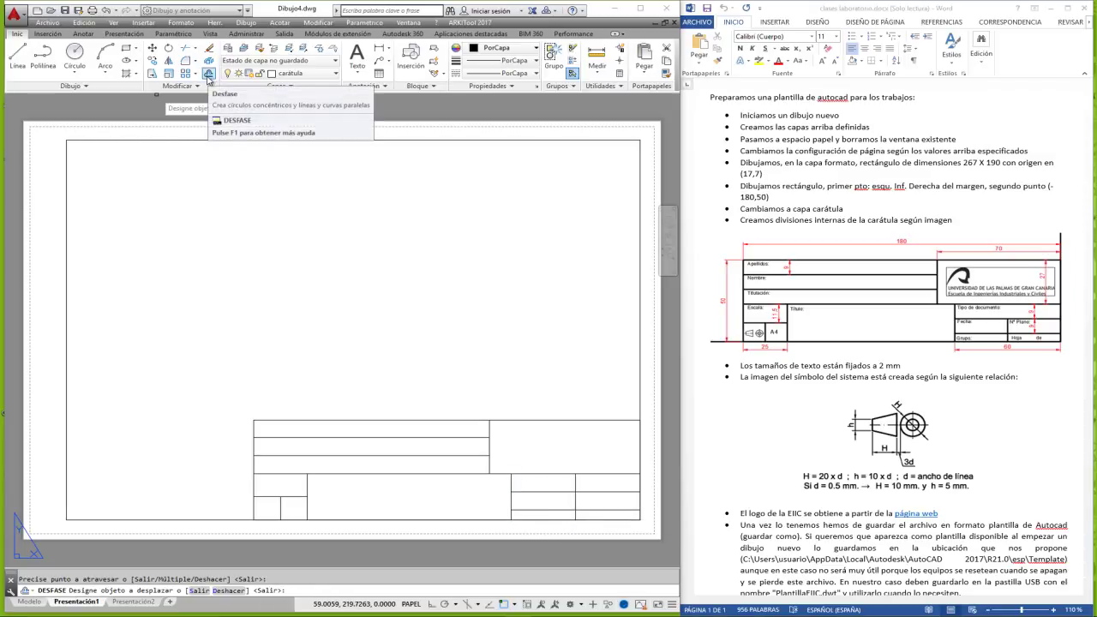
left_click(208, 76)
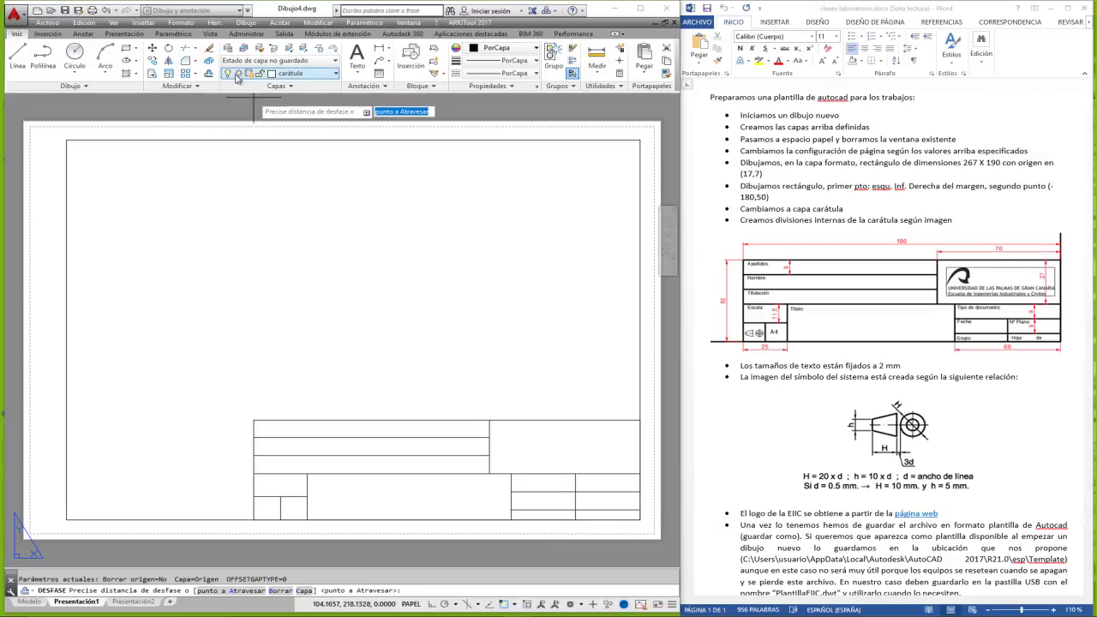
left_click(183, 48)
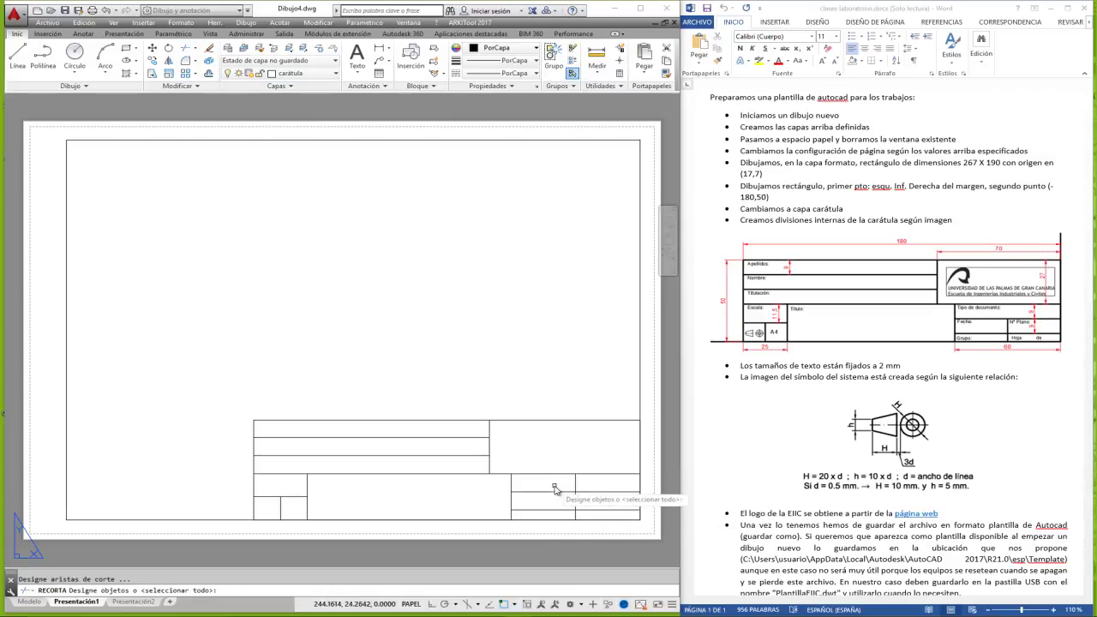
key("Return")
right_click(514, 355)
left_click(530, 364)
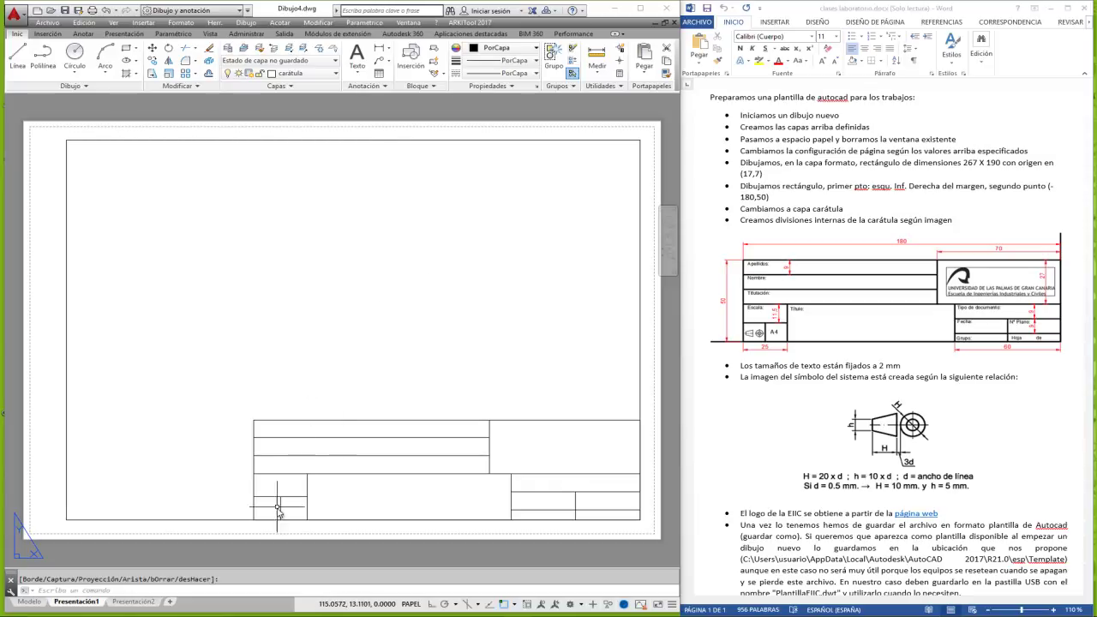
Draw concentric circles of radius 5 and 2.5 near the page middle.
left_click(75, 55)
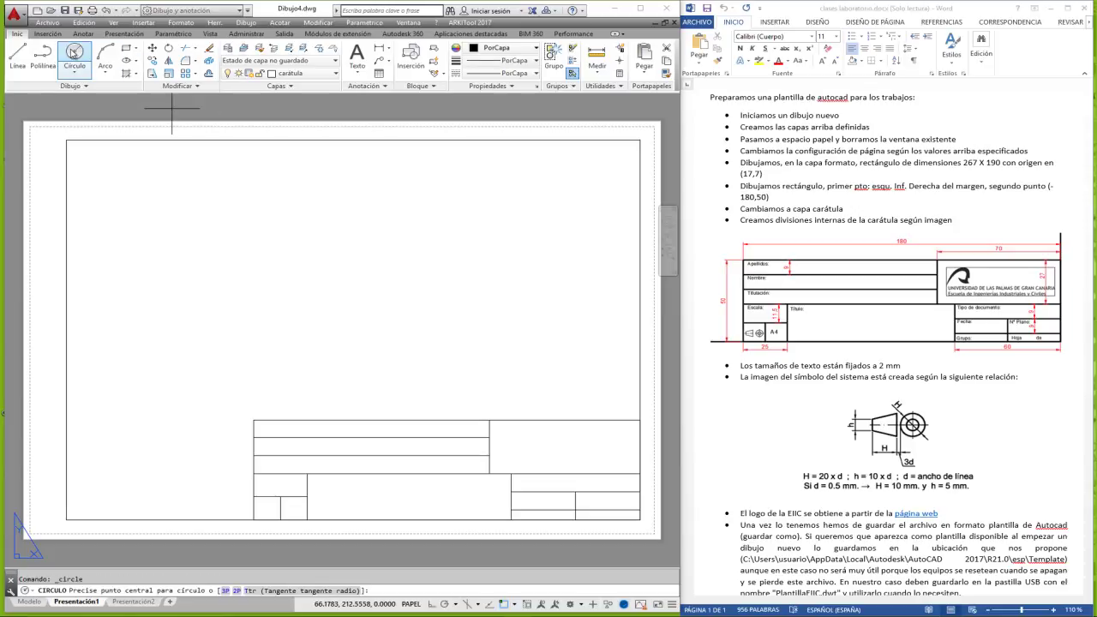
left_click(360, 304)
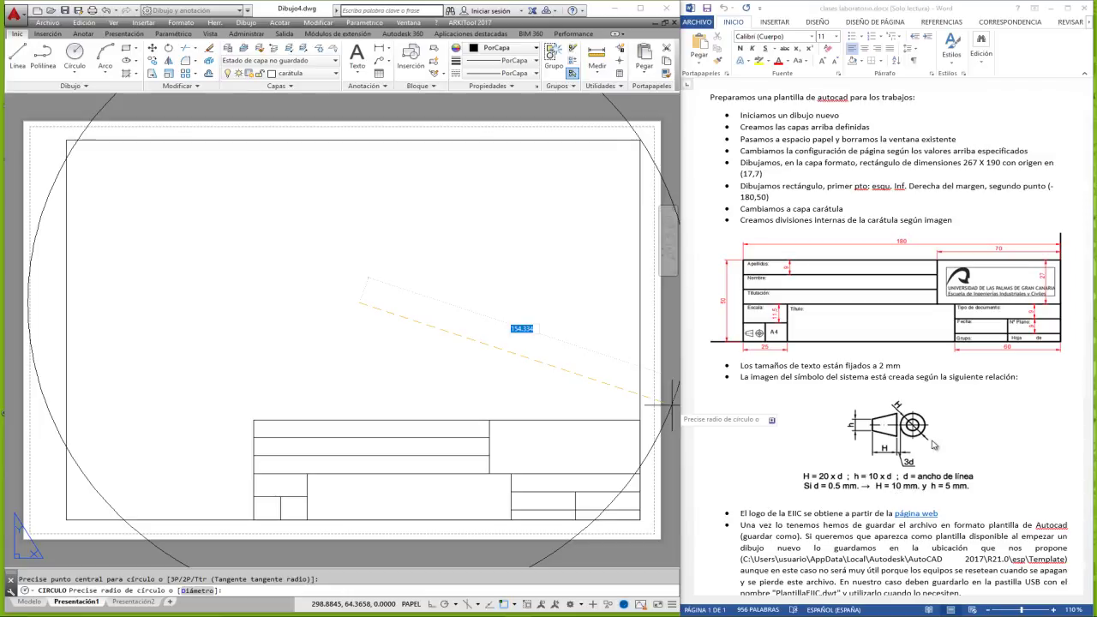
type("5")
key("Return")
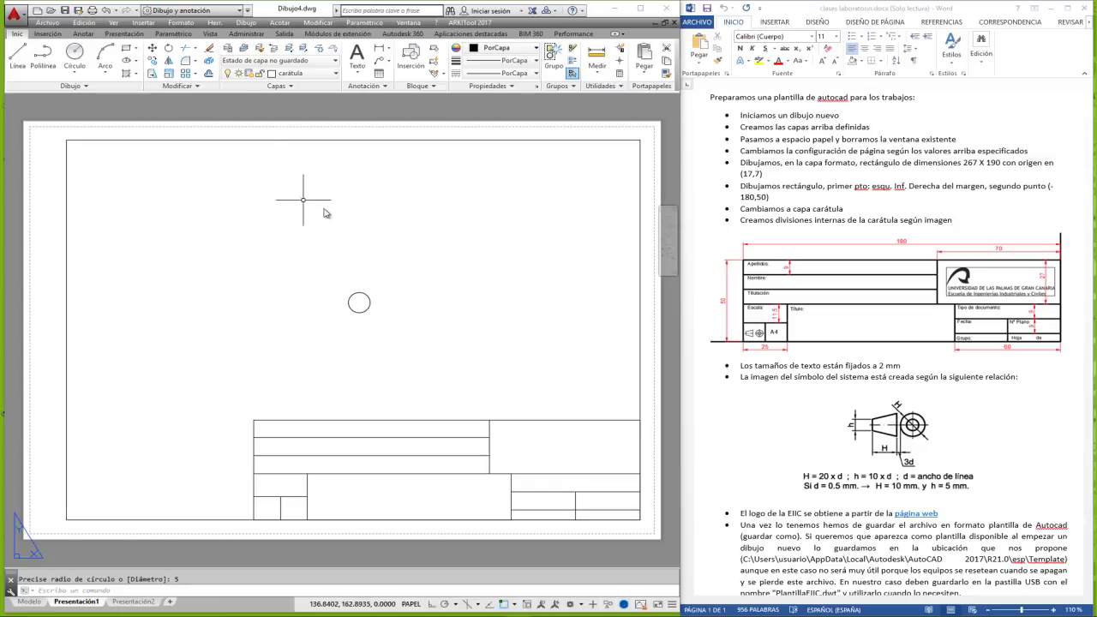
left_click(75, 55)
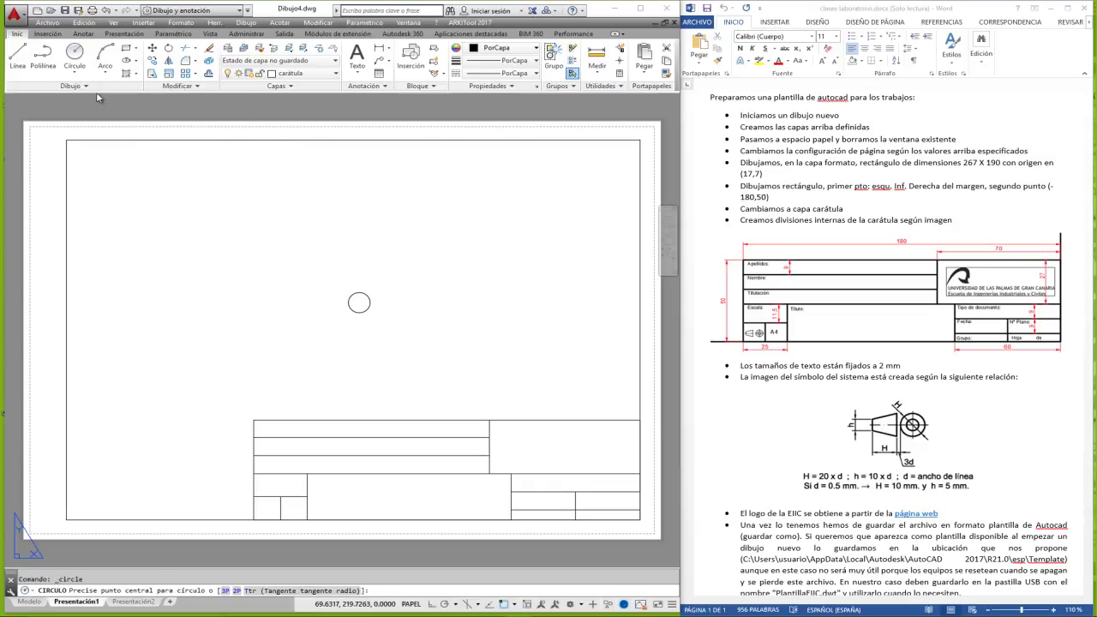
left_click(359, 302)
type("2.5")
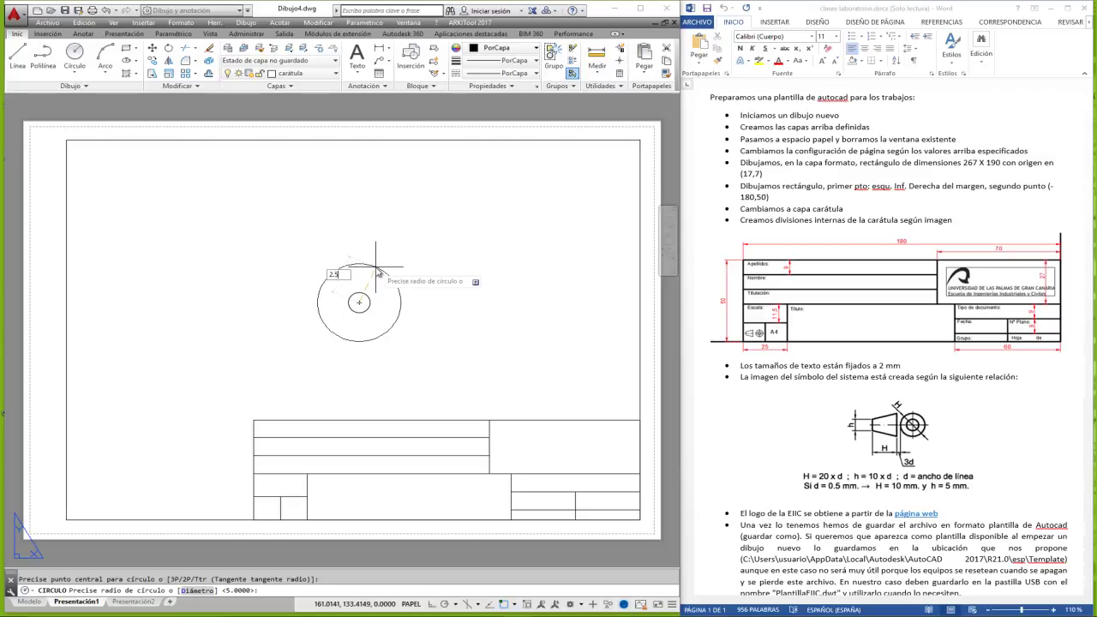
key("Return")
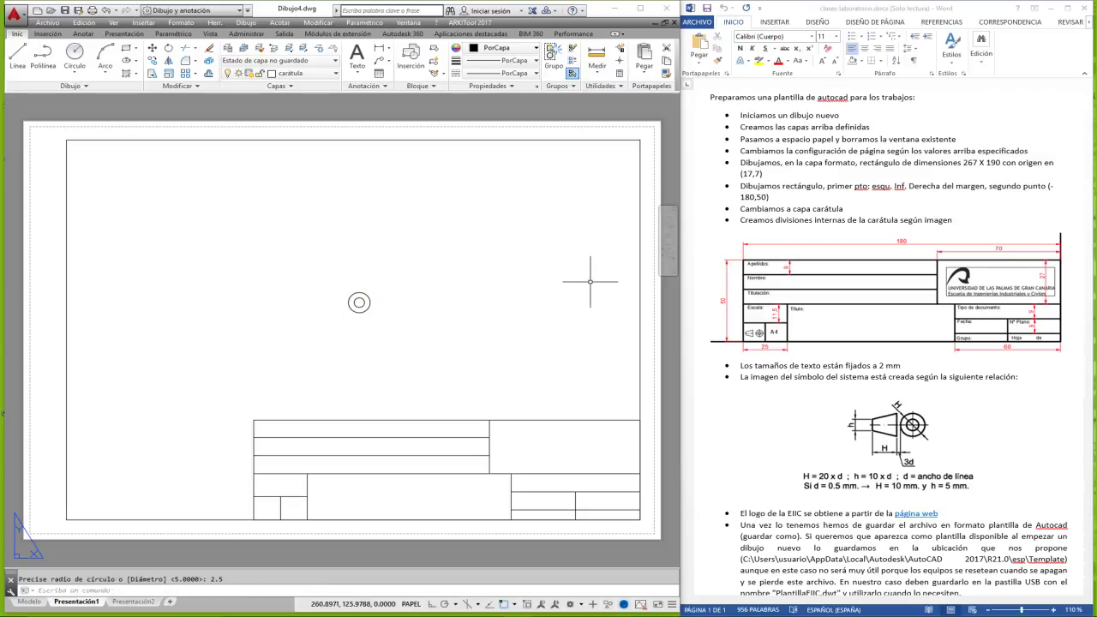
Draw a vertical line between the outer circle's top and bottom quadrants.
scroll(334, 302, "up", 4)
scroll(333, 341, "up", 2)
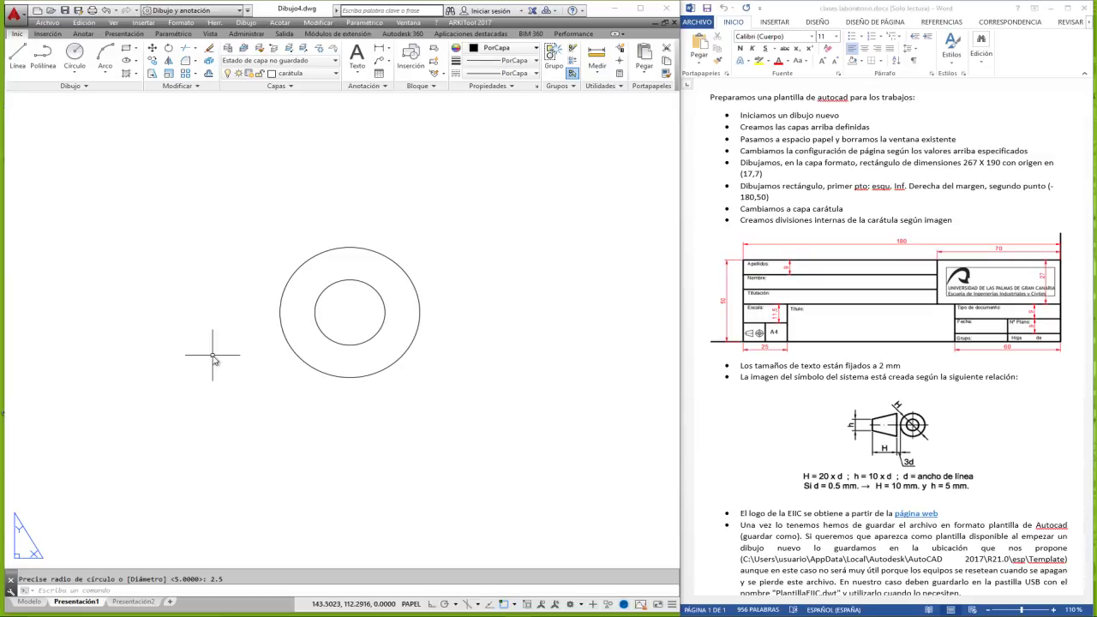
left_click(18, 53)
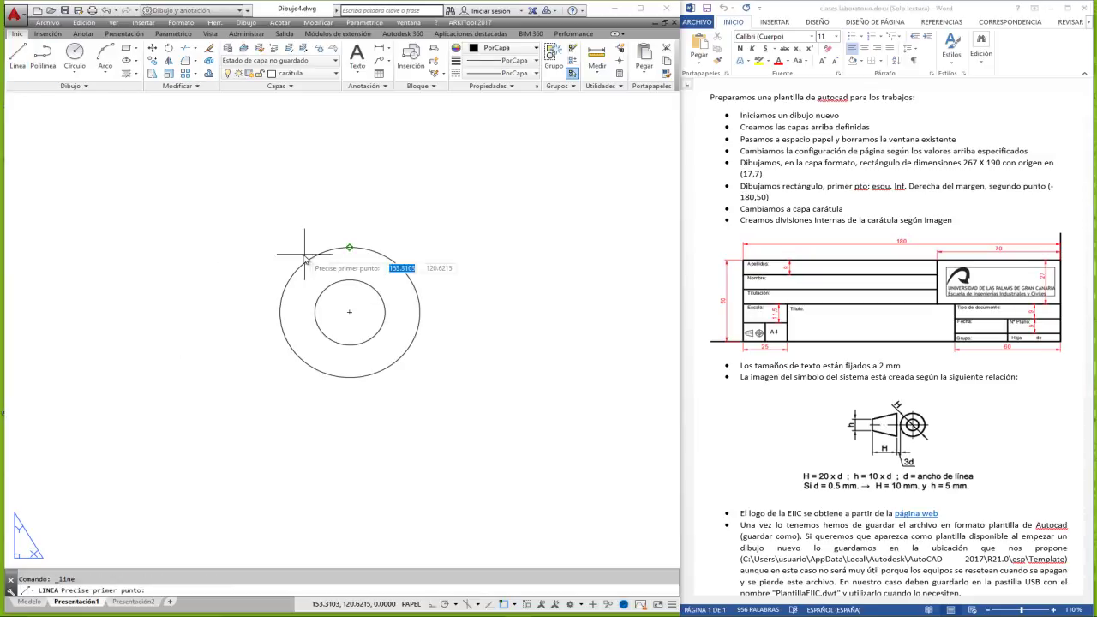
left_click(350, 249)
left_click(350, 377)
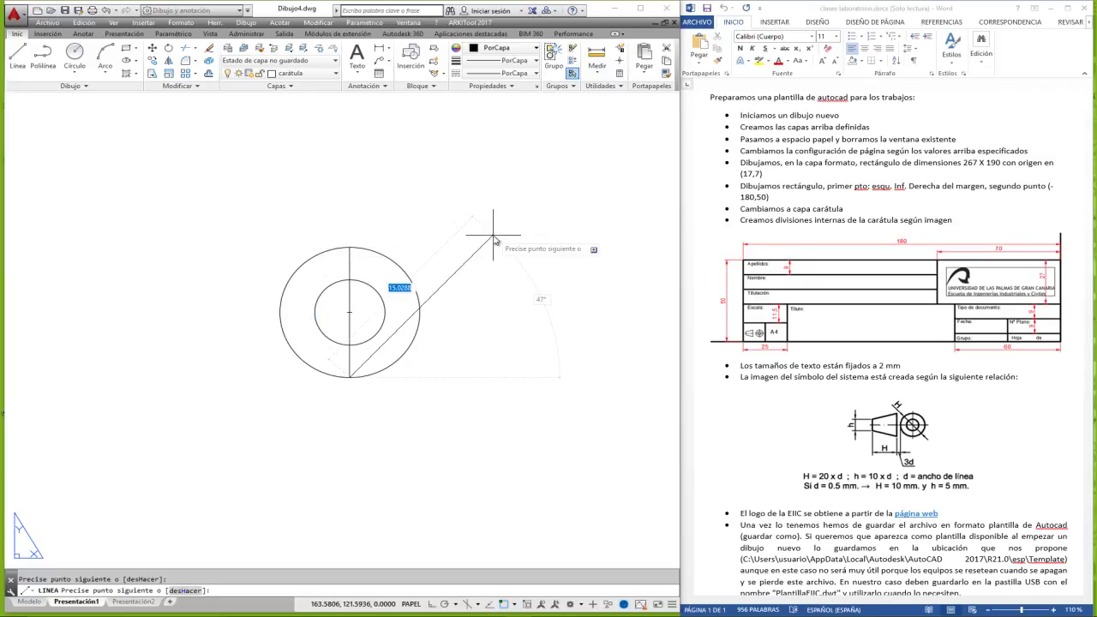
key("Return")
left_click(152, 49)
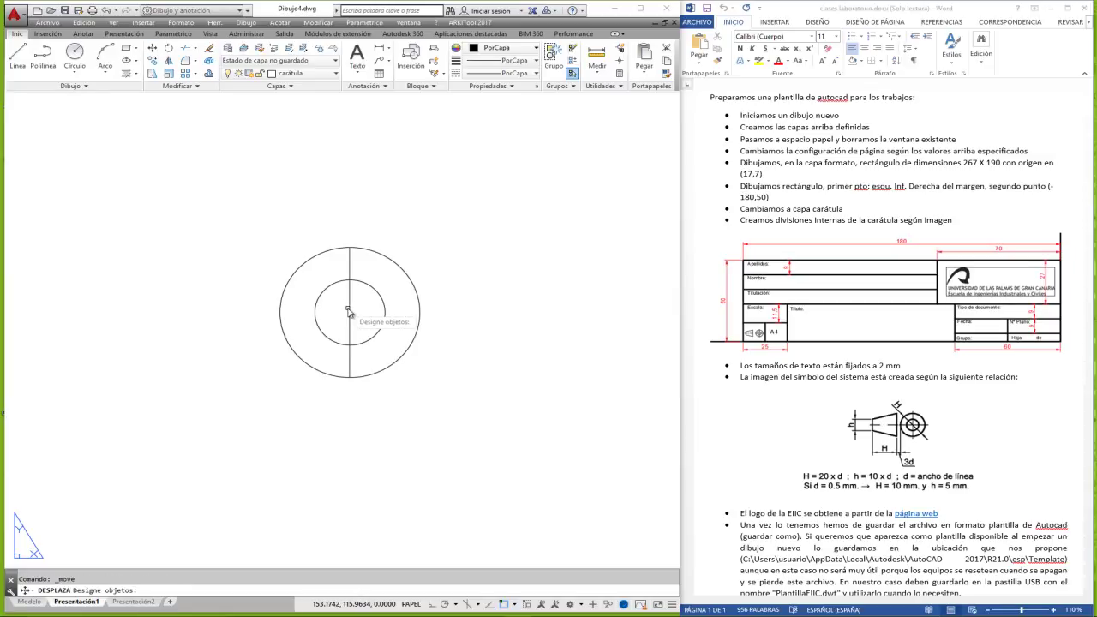
Try moving the vertical line left from the circle centre, then undo it.
left_click(349, 312)
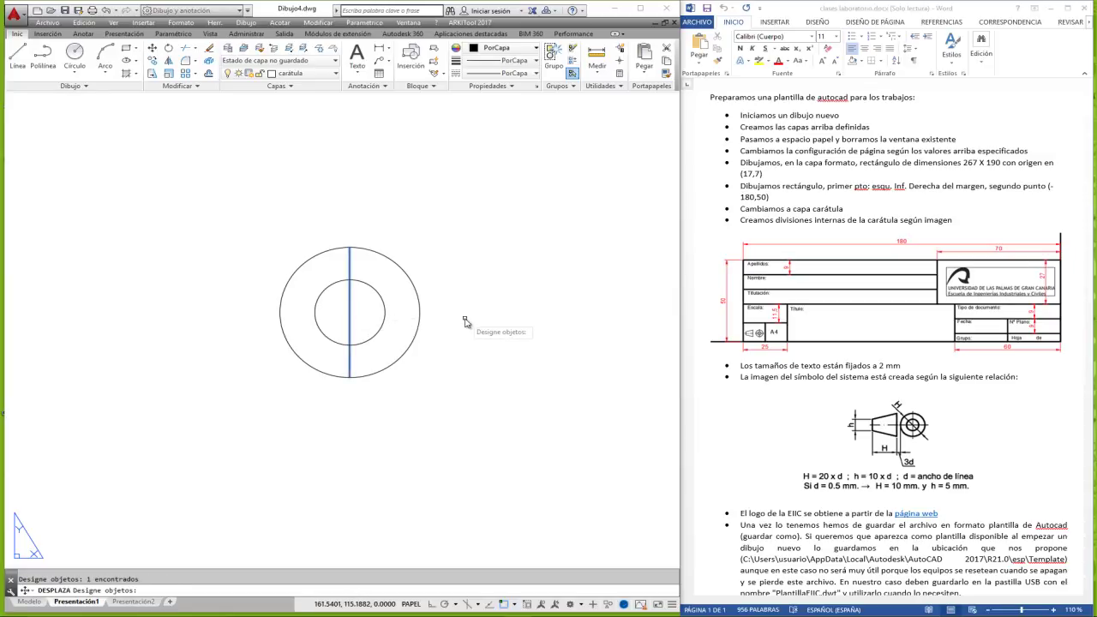
key("Return")
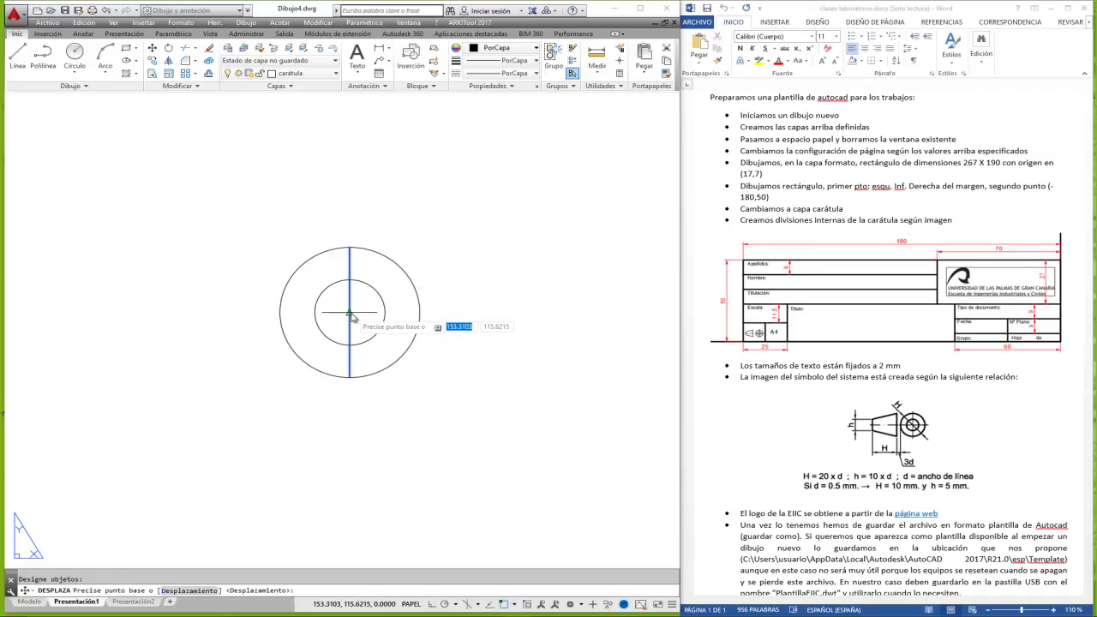
left_click(350, 312)
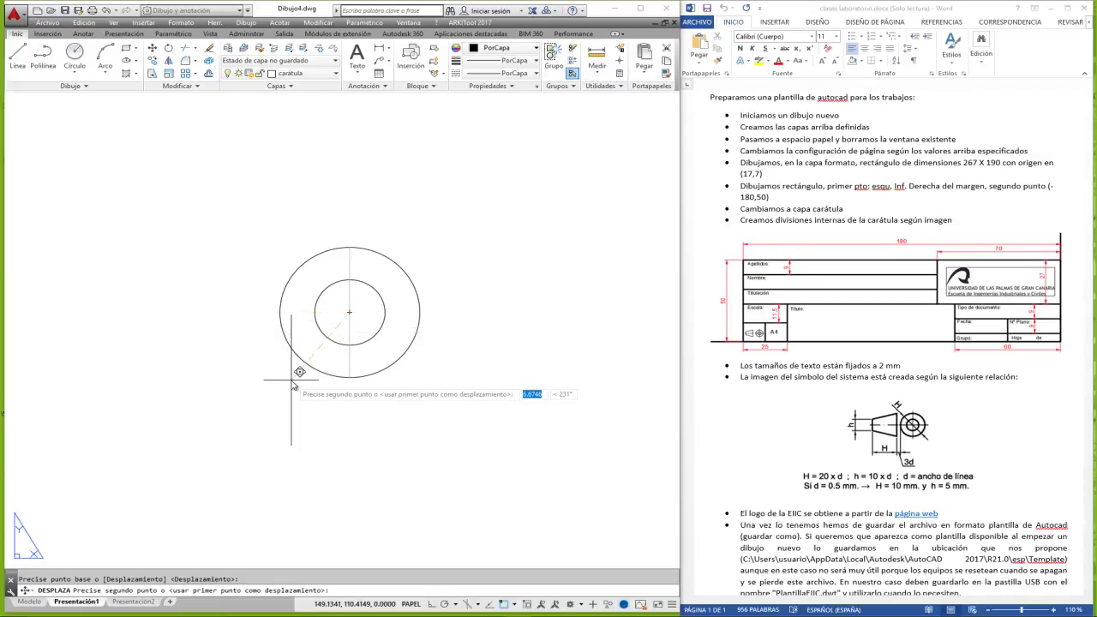
type("-12")
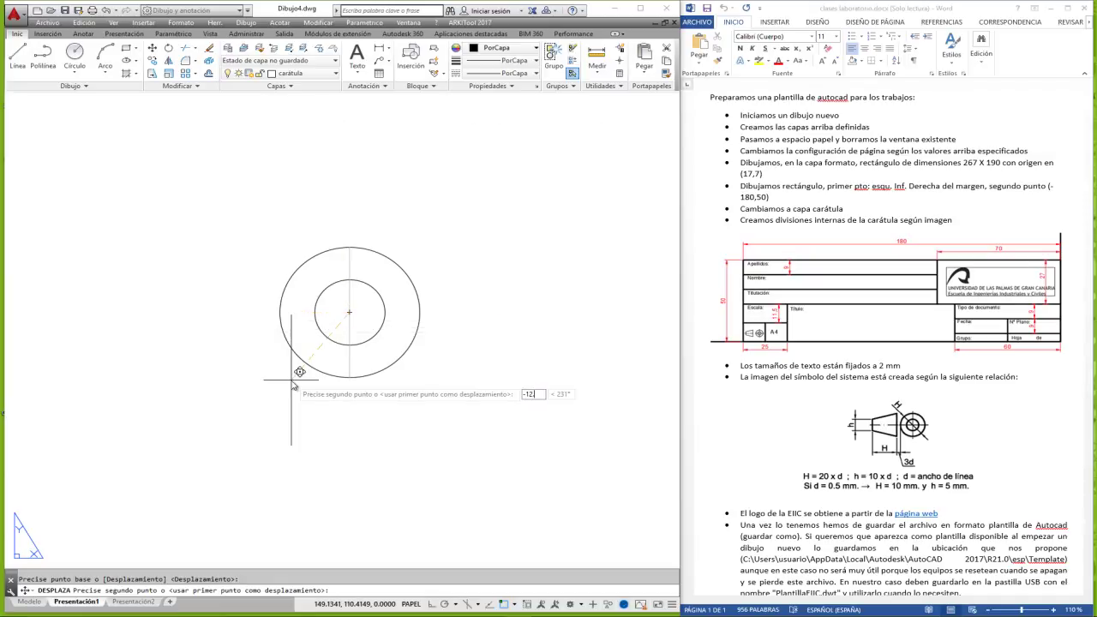
type(".5")
key("Return")
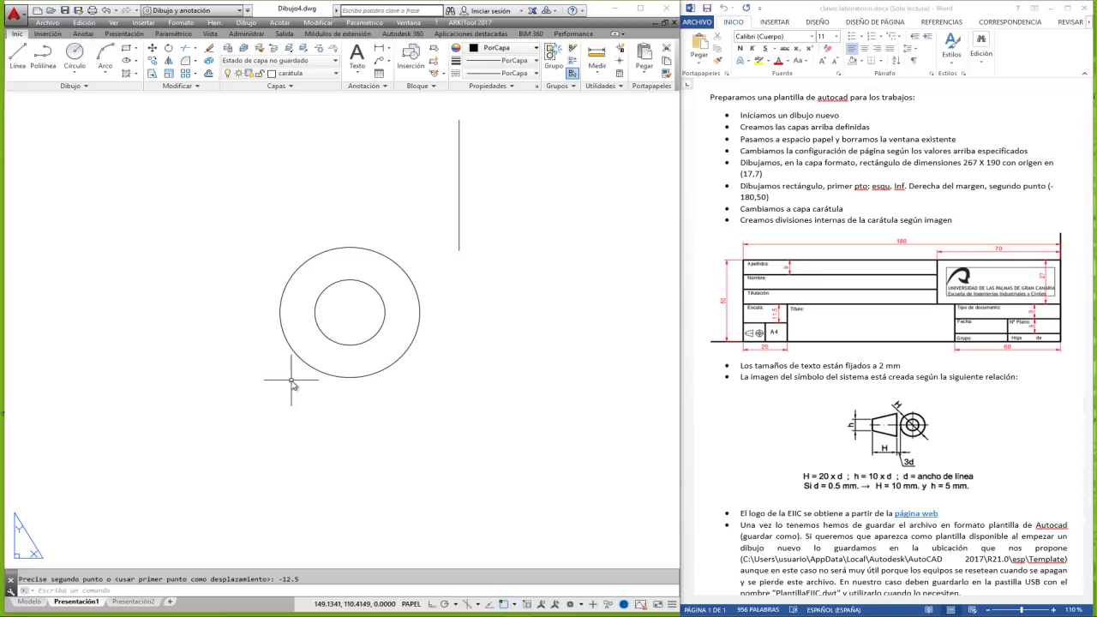
key("ctrl+z")
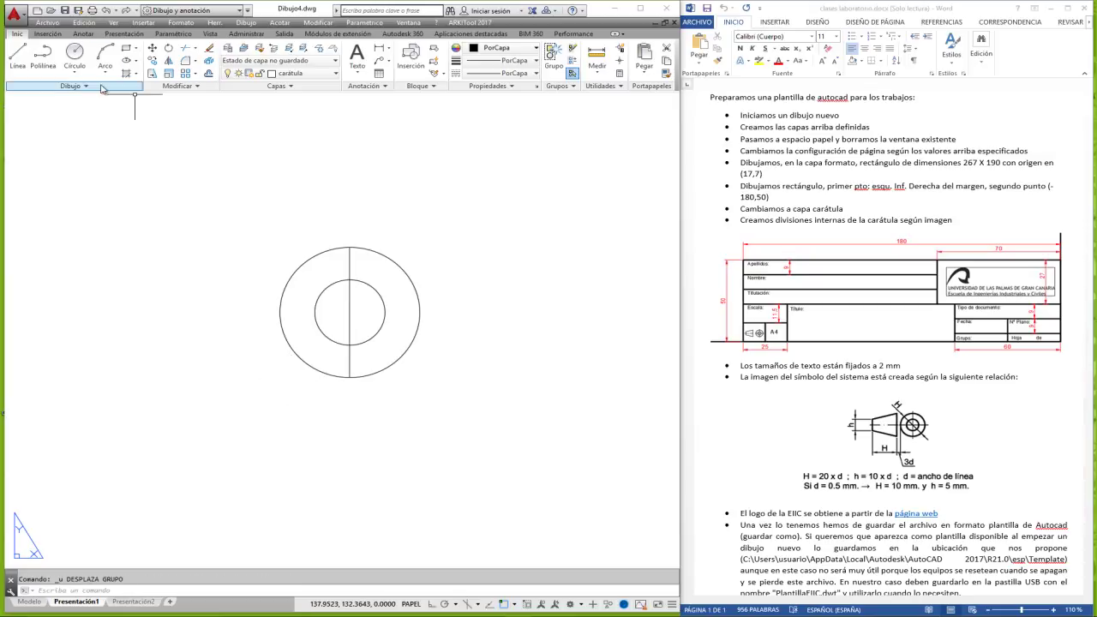
Move the vertical line 12.5 units left (@-12.5,0), then undo that move.
left_click(152, 48)
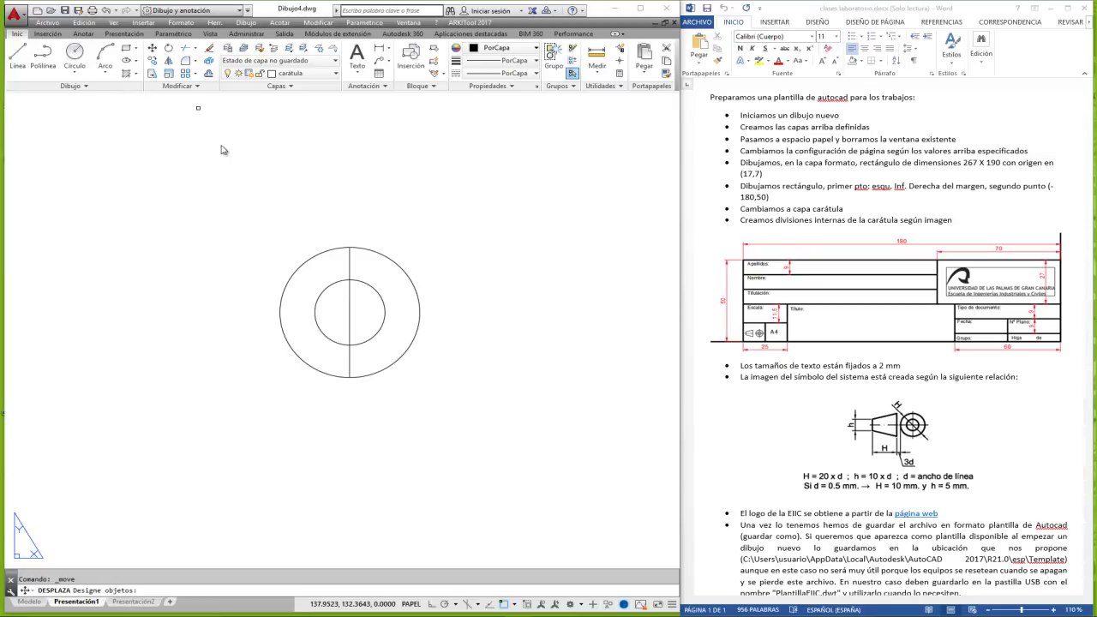
left_click(349, 313)
key("Return")
left_click(348, 312)
type("-12.5")
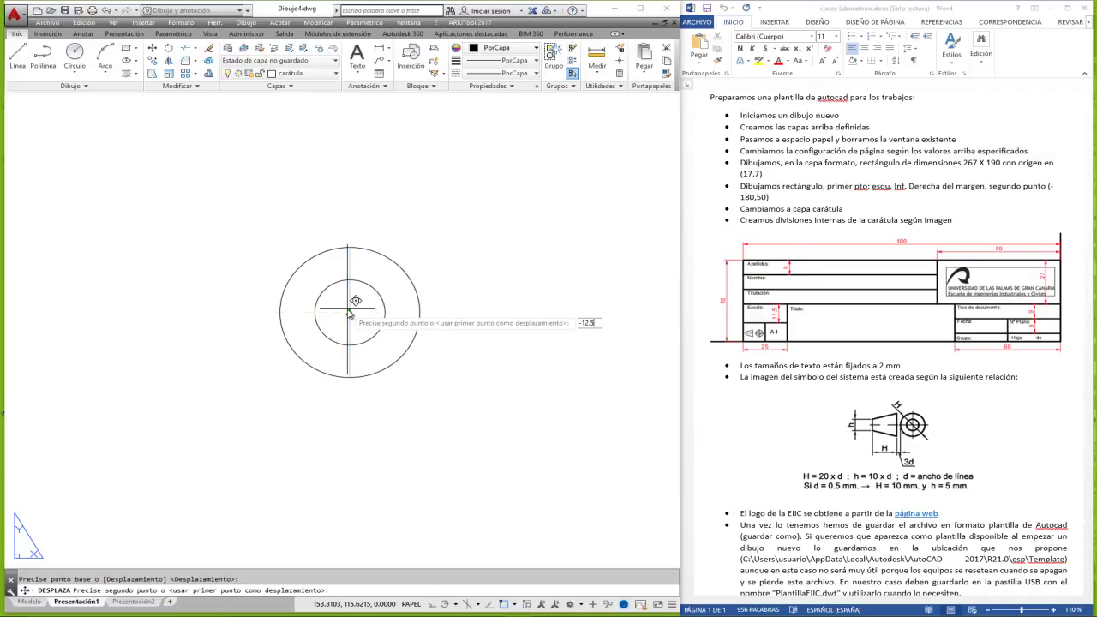
type(",0")
key("Return")
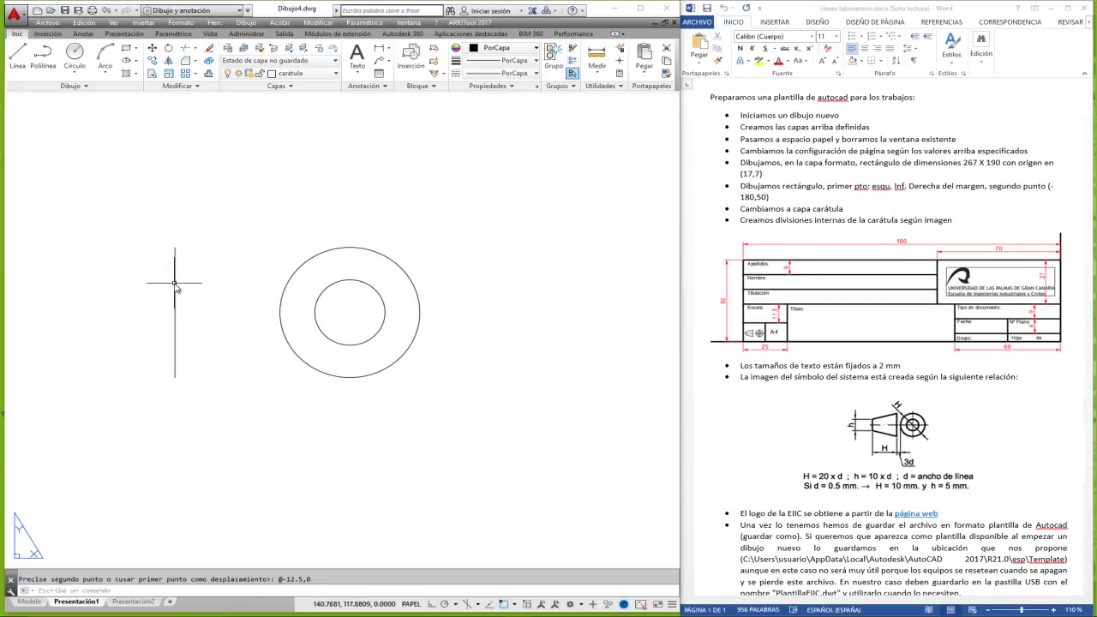
key("ctrl+z")
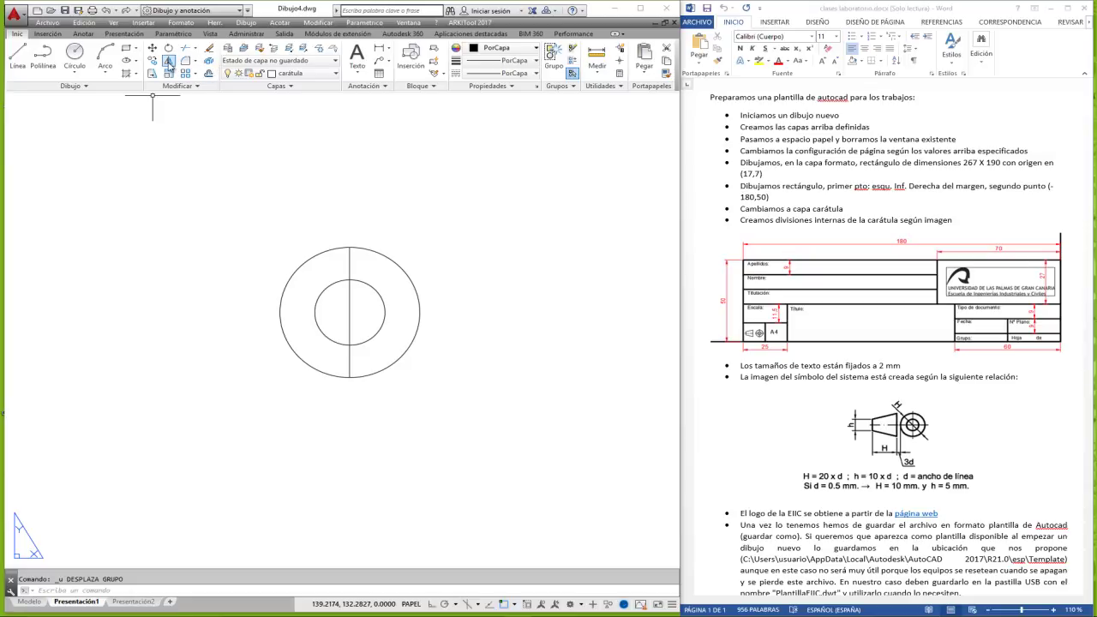
Move the vertical line 6 units left of the circles' centre.
left_click(153, 48)
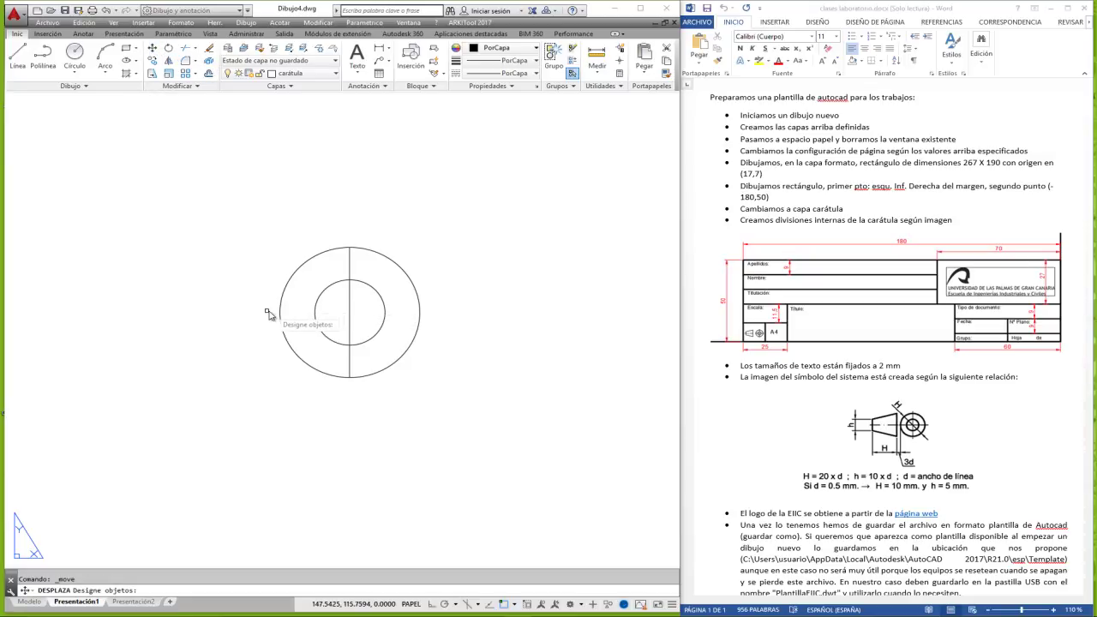
left_click(348, 313)
key("Return")
left_click(350, 314)
type(",0")
key("Return")
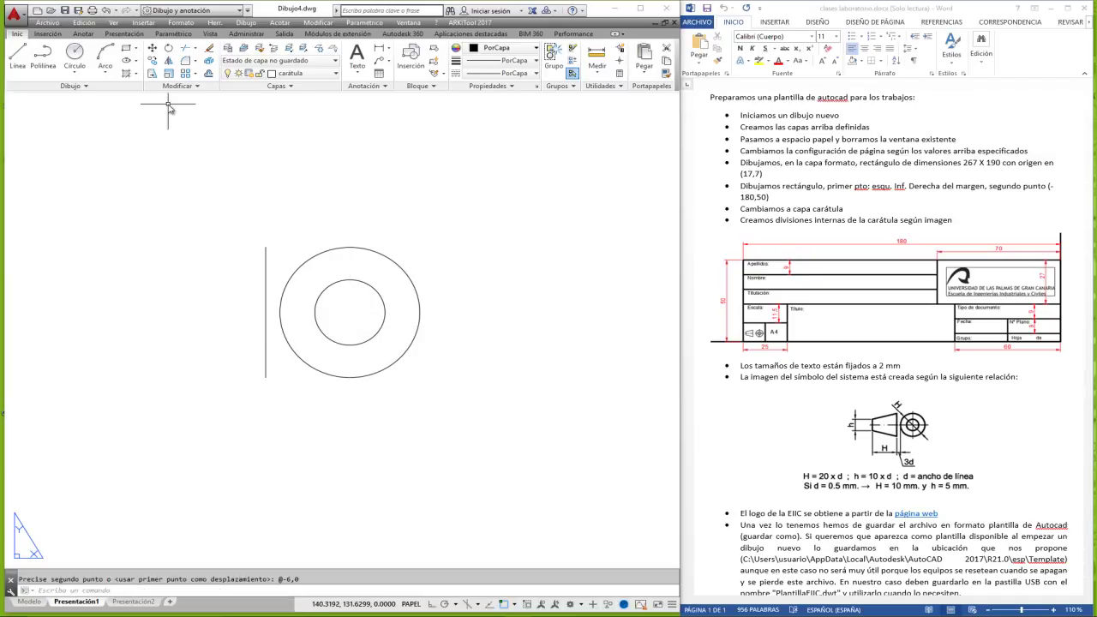
Offset the vertical line 10 units to the left.
left_click(209, 74)
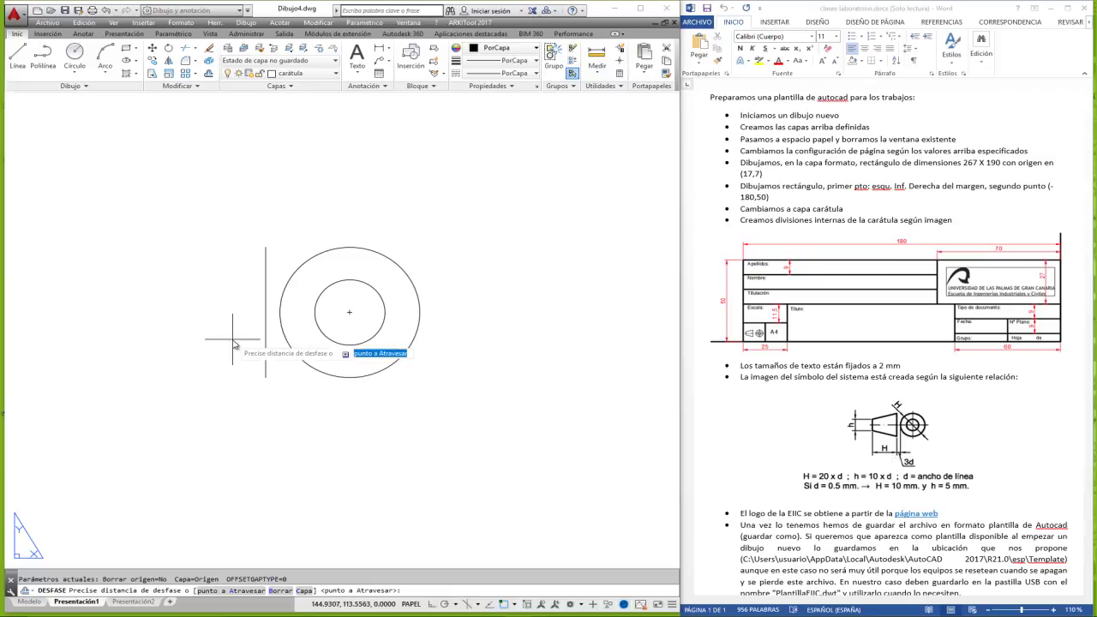
type("10")
key("Return")
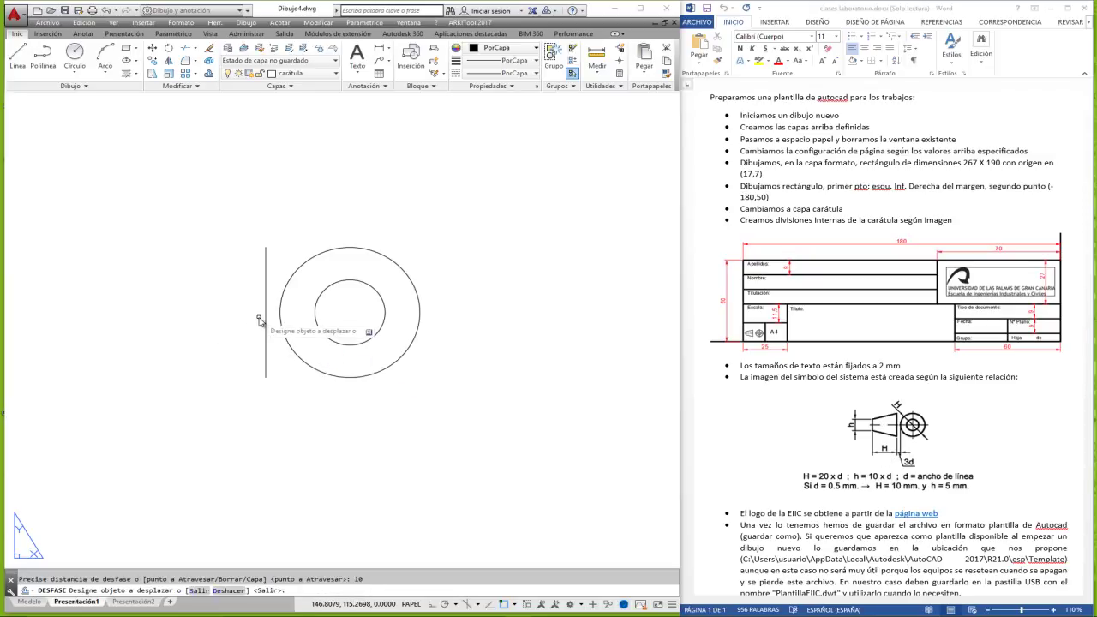
left_click(265, 313)
left_click(182, 313)
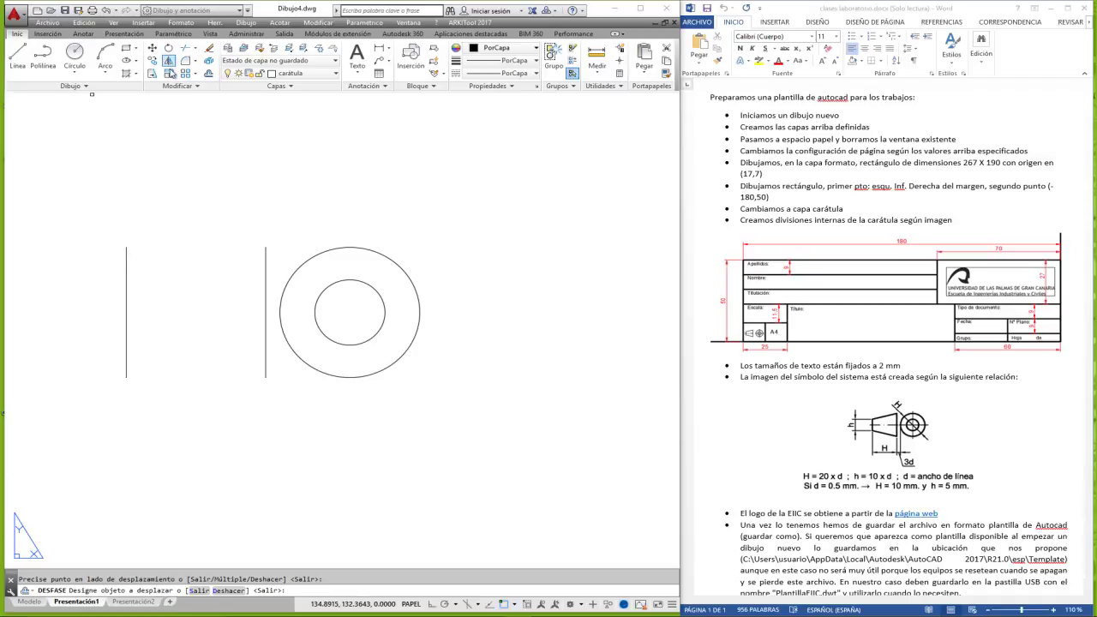
Scale the far-left line by 0.5 about its midpoint.
left_click(169, 76)
left_click(127, 305)
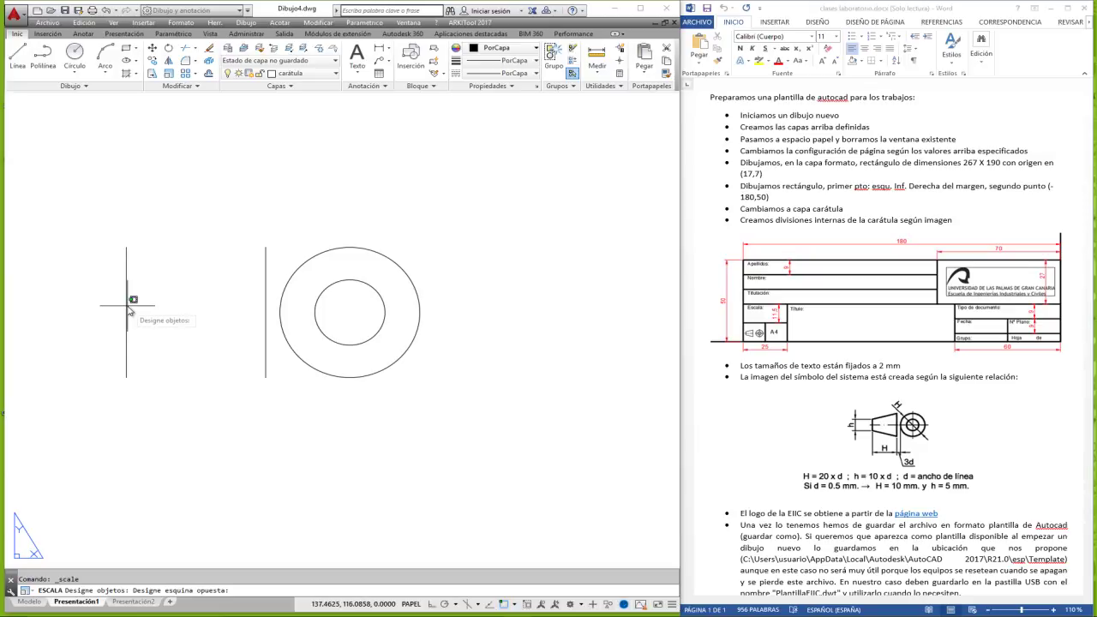
left_click(117, 317)
key("Return")
left_click(125, 312)
type("0.5")
key("Return")
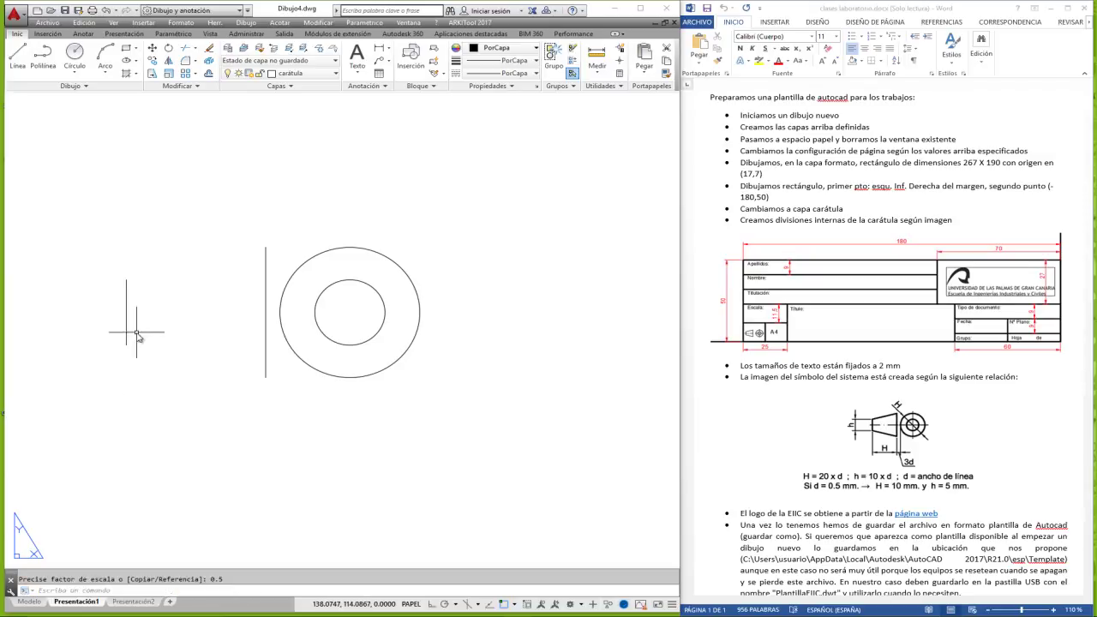
Draw lines joining the short line's top and bottom ends to the longer line's ends.
left_click(17, 54)
left_click(126, 285)
left_click(266, 249)
key("Return")
key("Return")
left_click(126, 345)
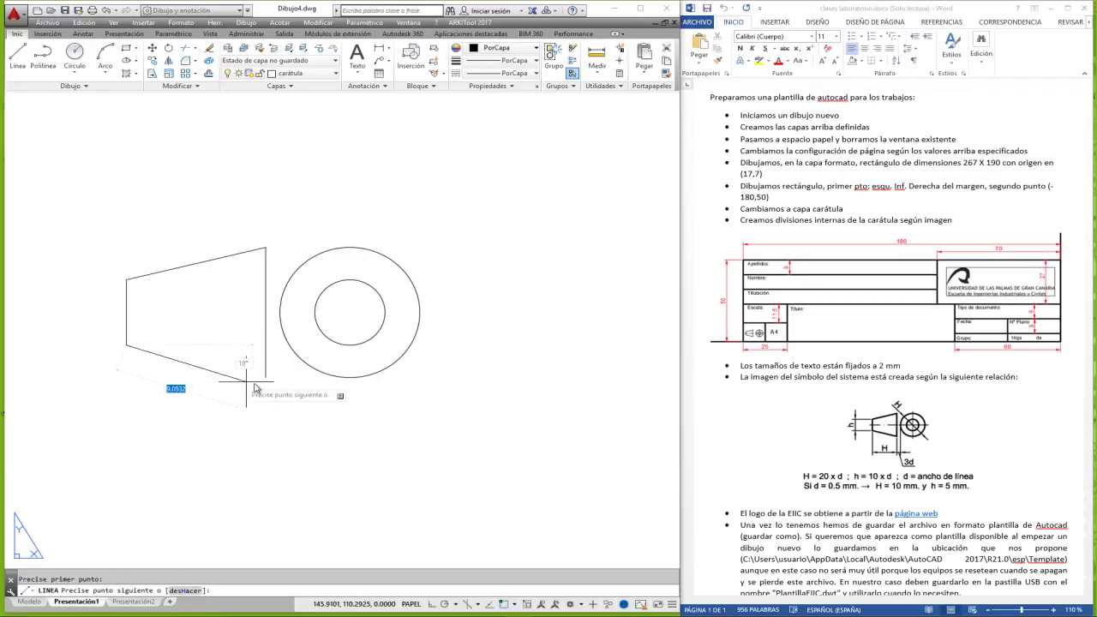
left_click(265, 377)
key("Return")
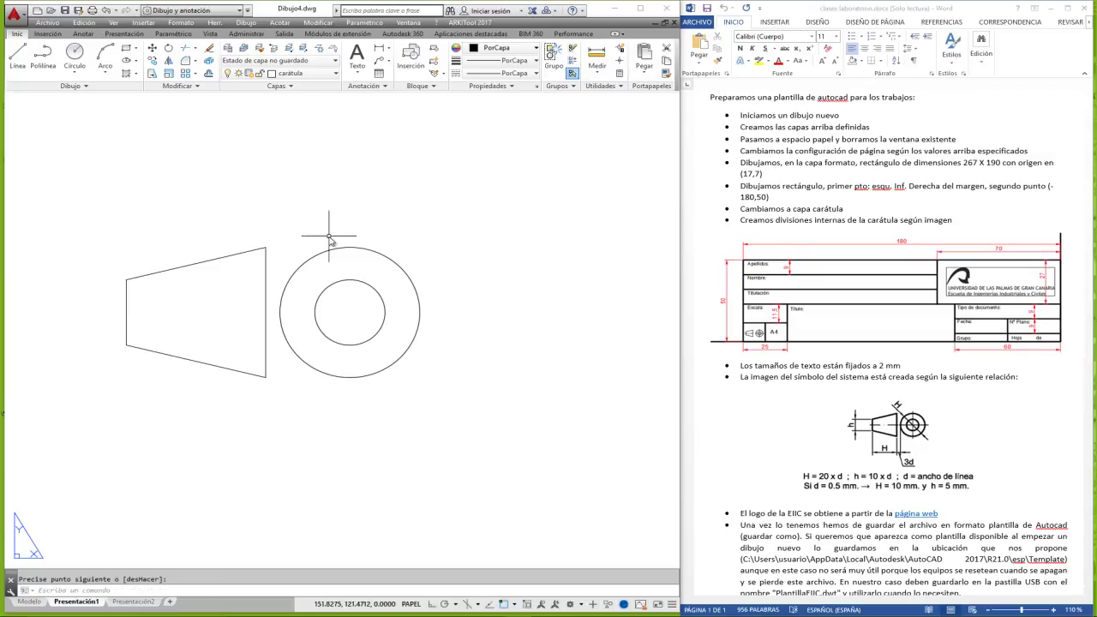
Add a Center Mark to the inner circle from the Anotar tab.
left_click(84, 34)
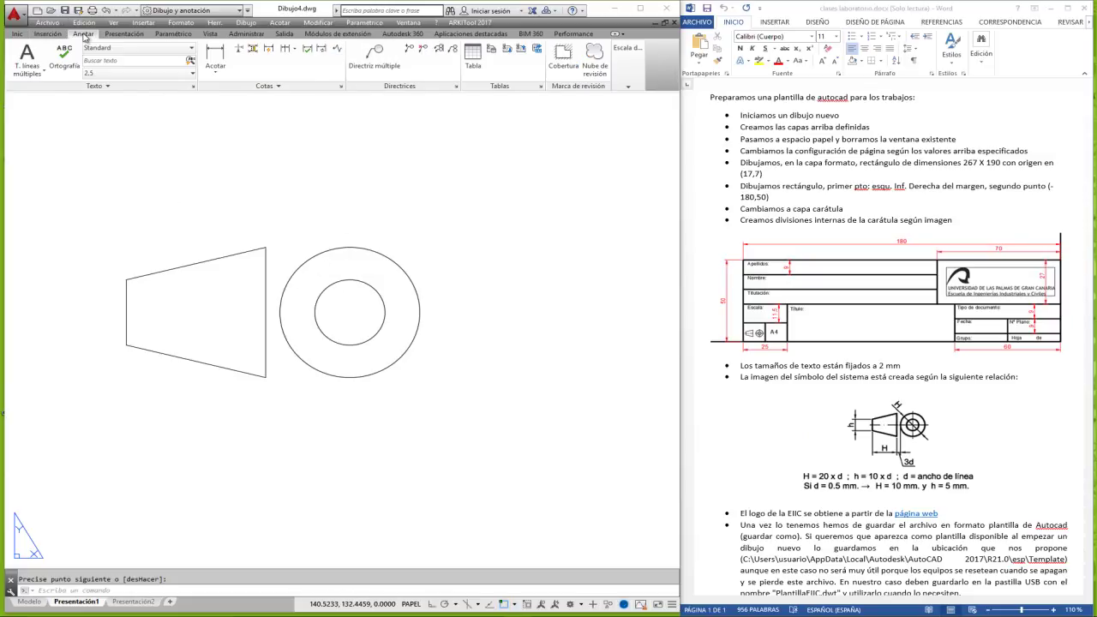
left_click(274, 87)
left_click(237, 99)
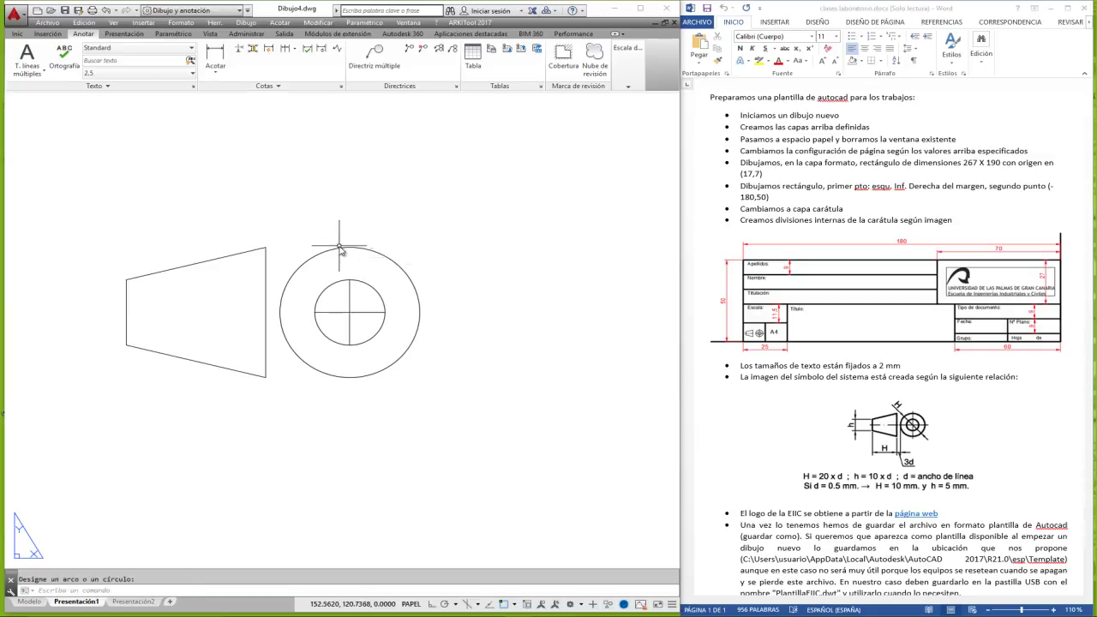
left_click(349, 293)
mouse_move(349, 279)
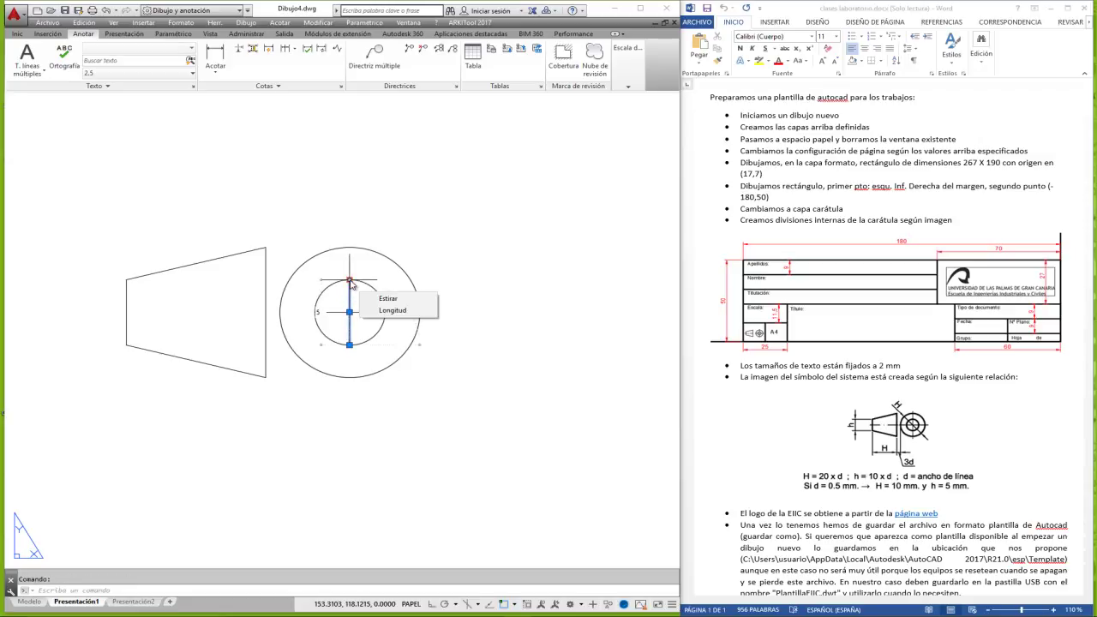
Extend the vertical center line's top and bottom ends by 3 each.
left_click(349, 281)
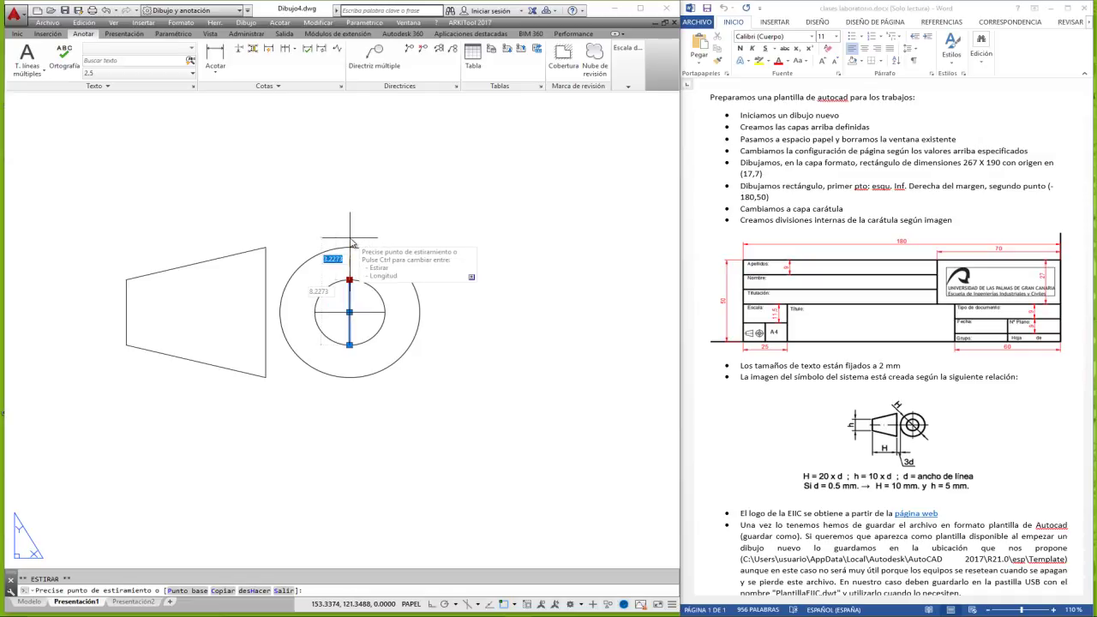
type("3")
key("Return")
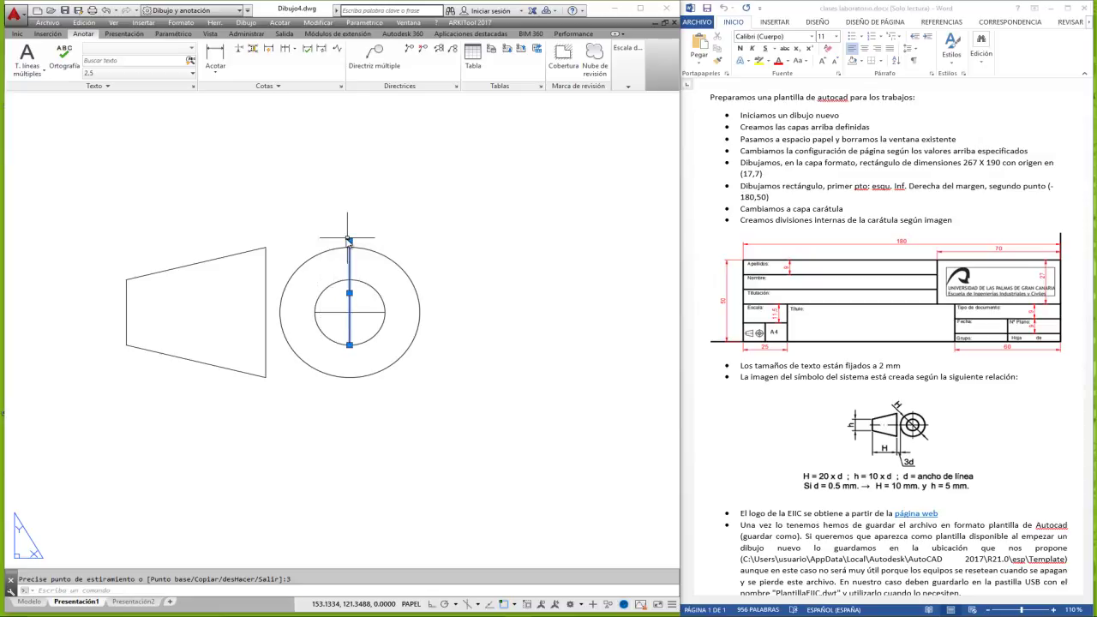
left_click(349, 345)
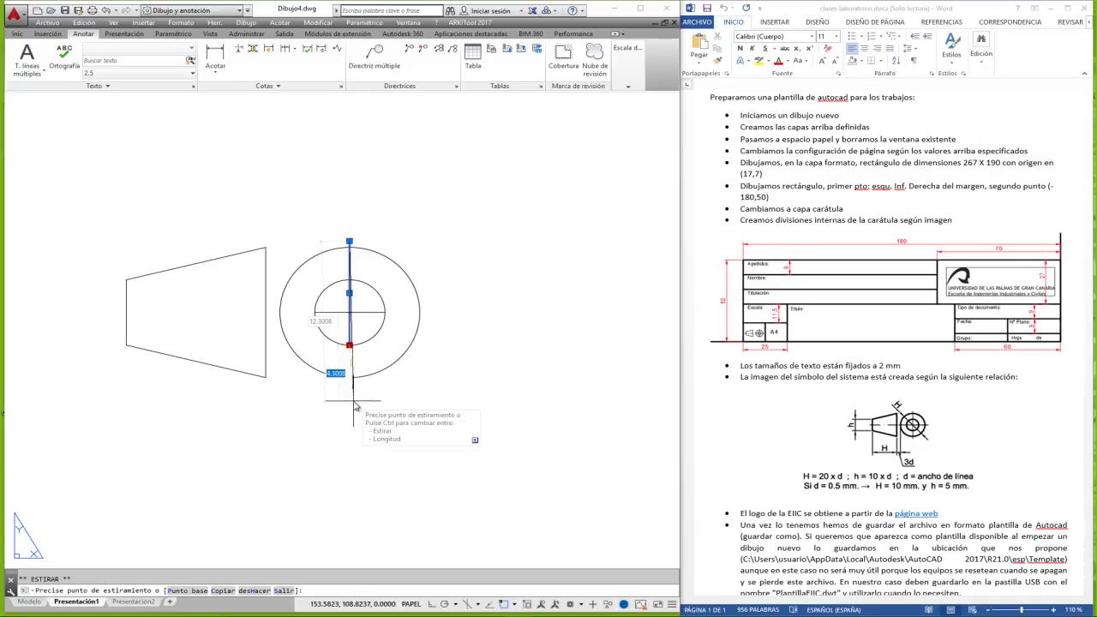
type("3")
key("Return")
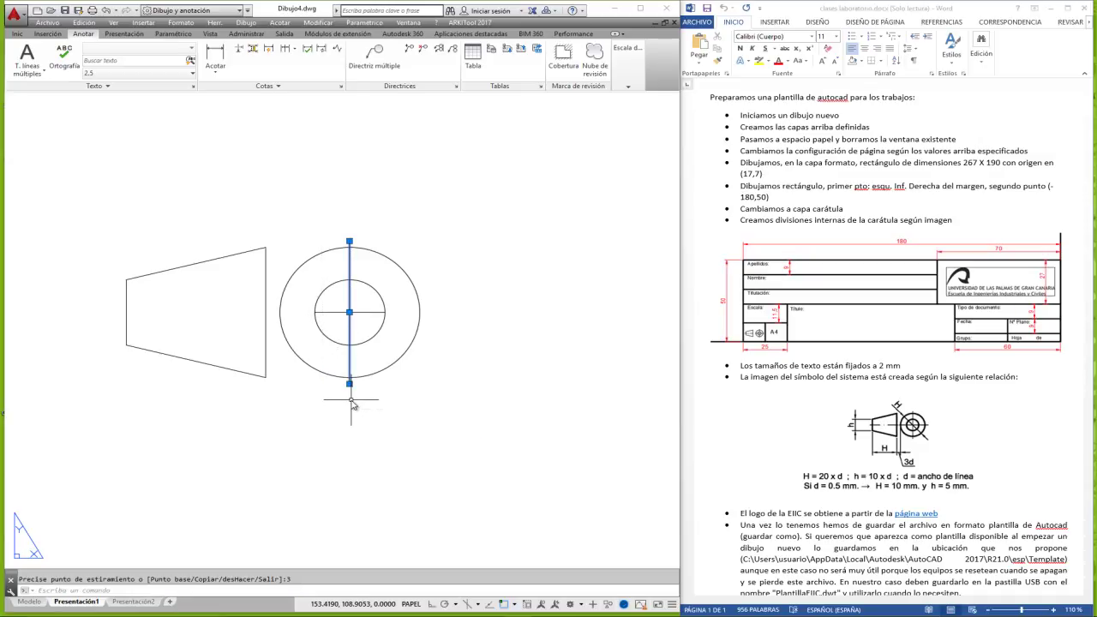
Extend the horizontal center line's right and left ends by 3 each.
left_click(367, 312)
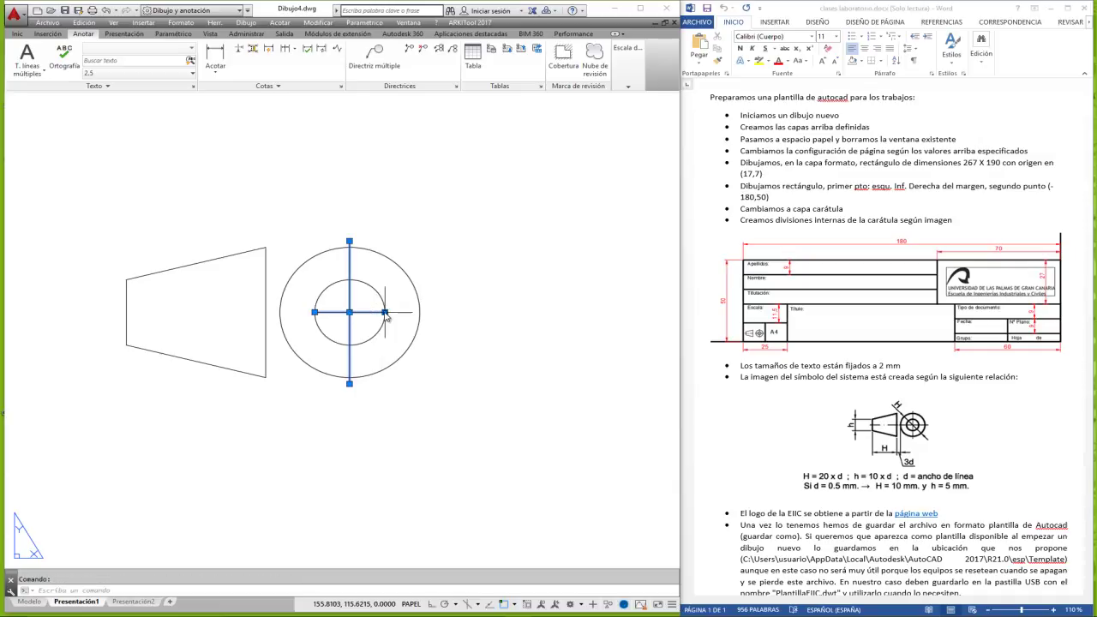
left_click(385, 312)
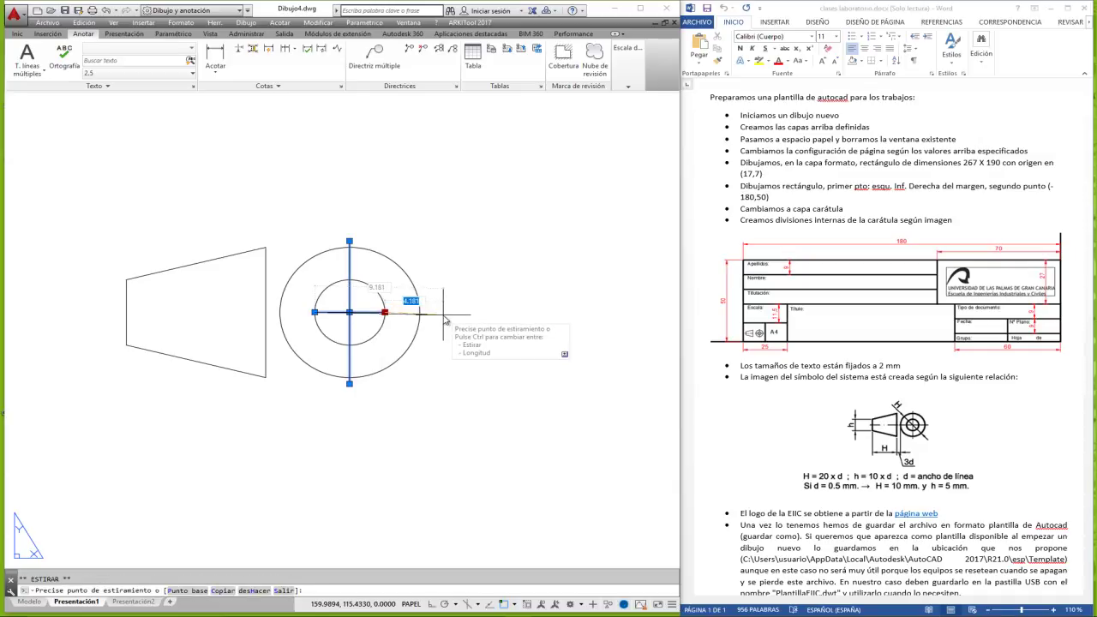
type("3")
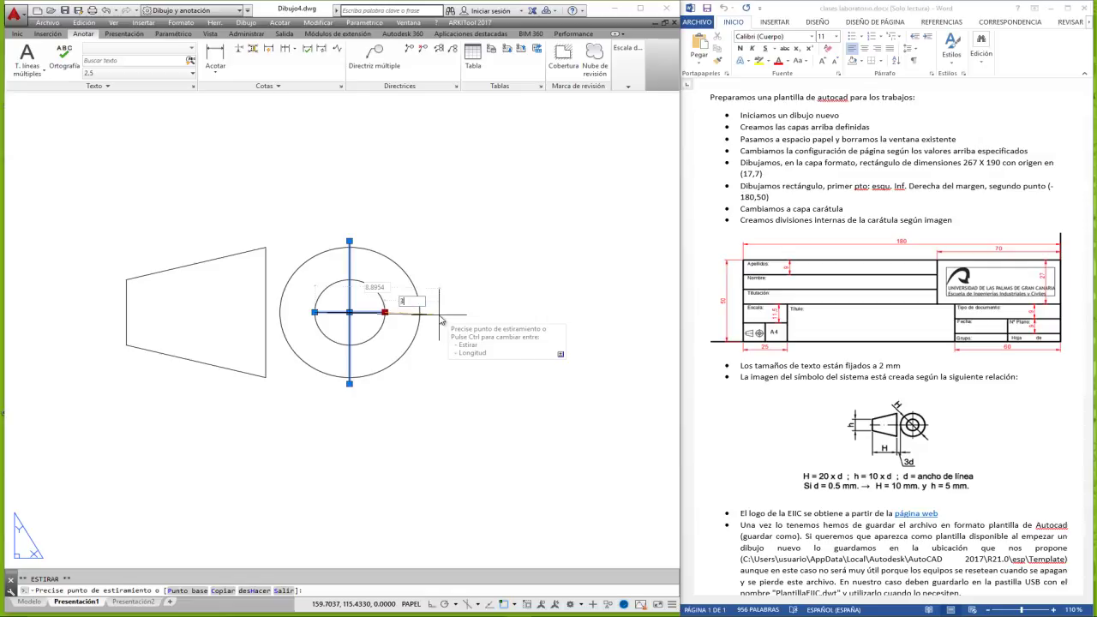
key("Return")
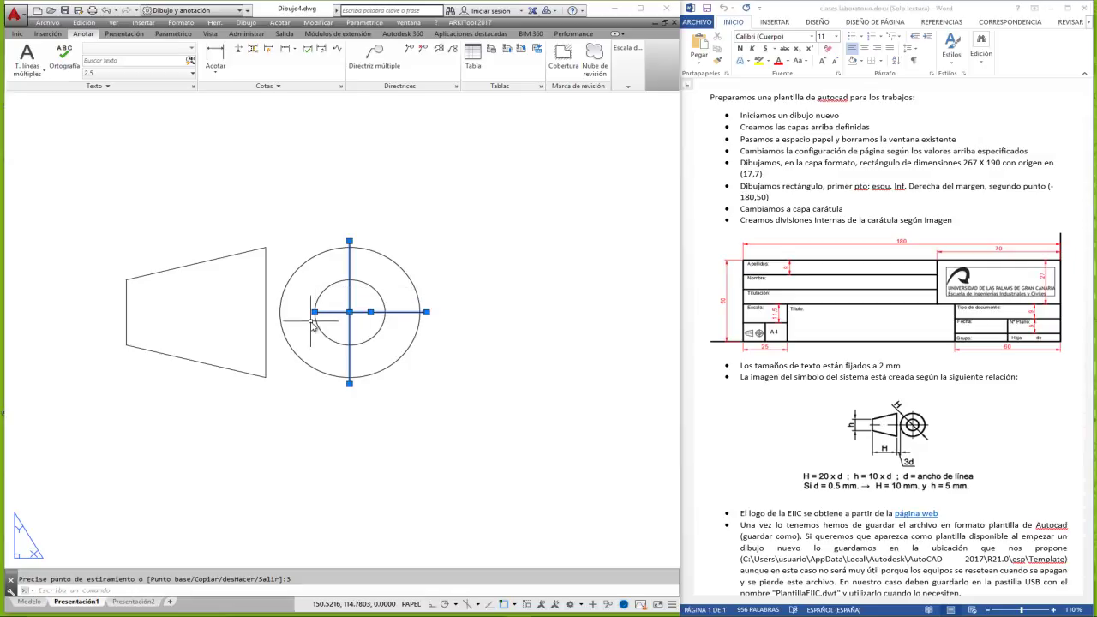
left_click(314, 312)
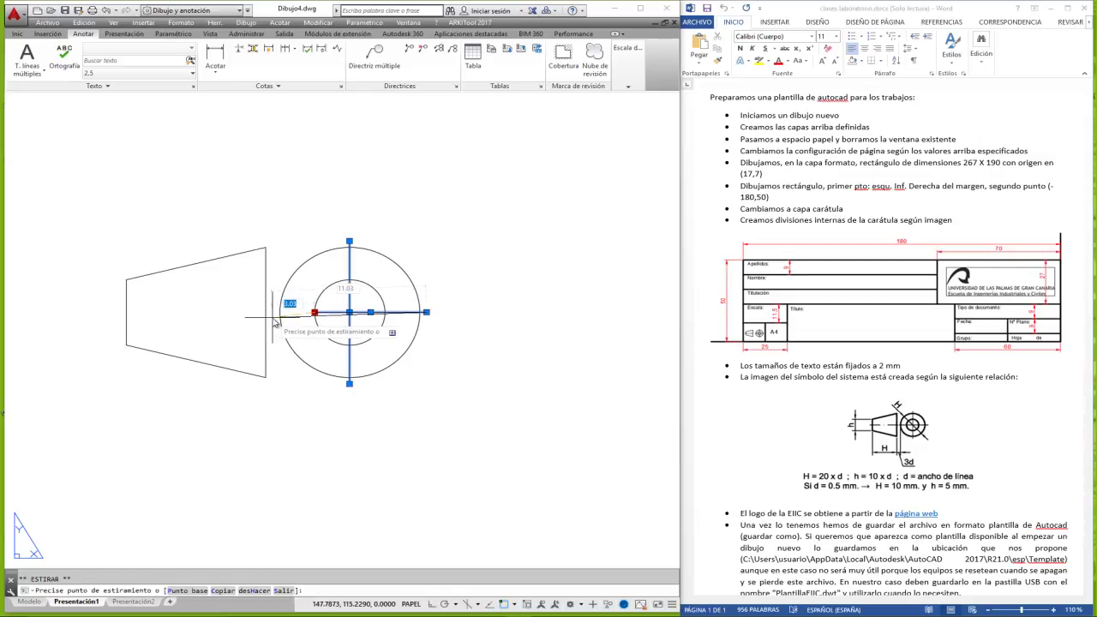
type("3")
key("Return")
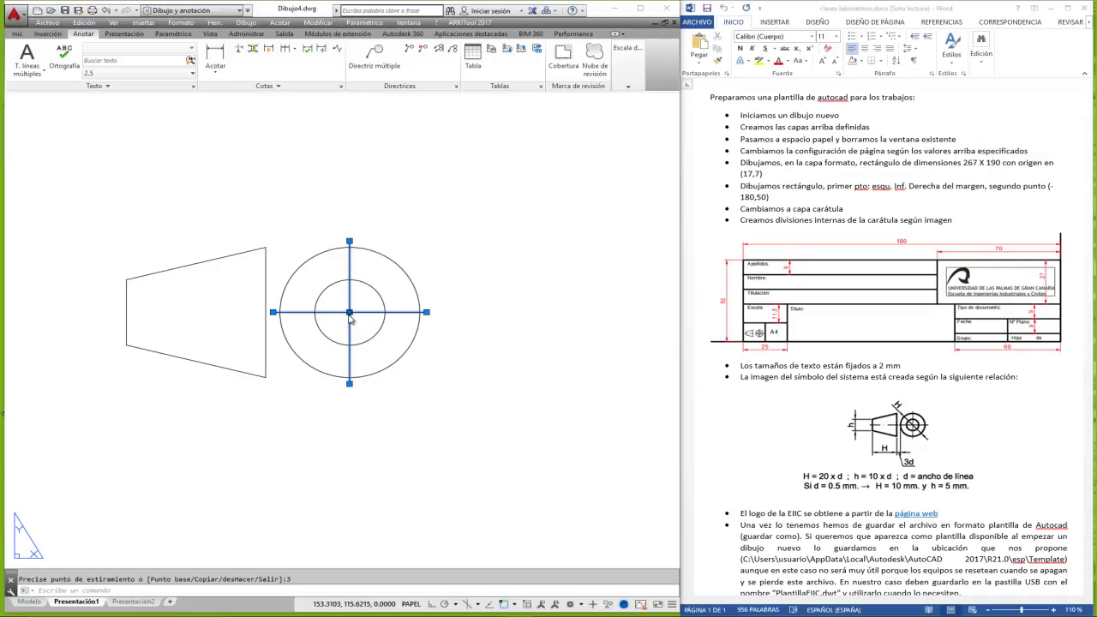
Give the crosshair lines the ACAD_ISO10W linetype in Propiedades.
right_click(351, 316)
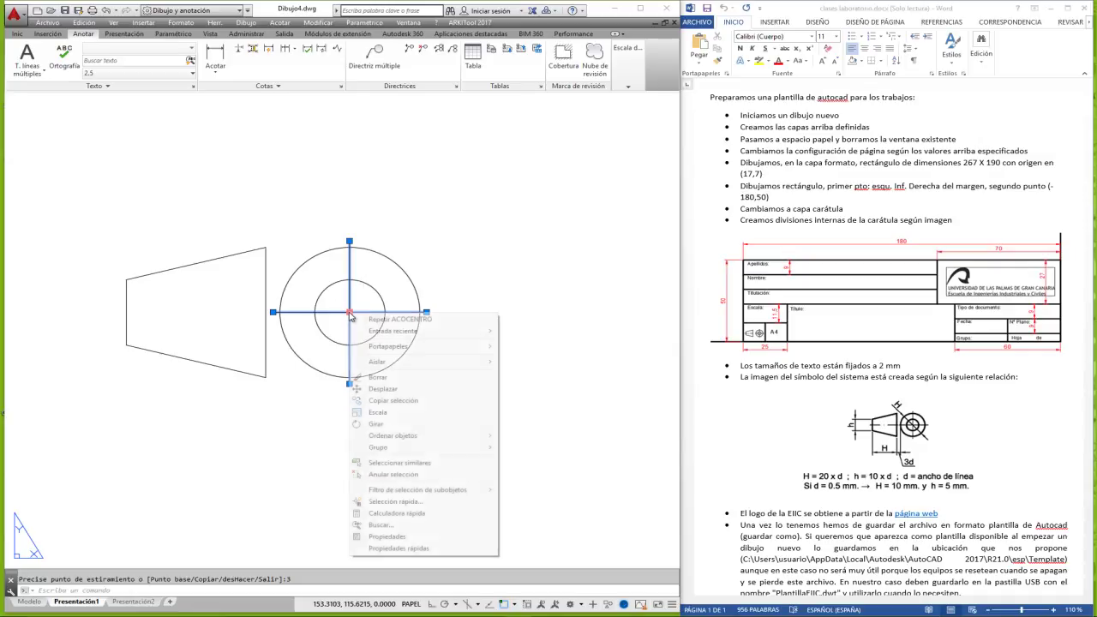
left_click(387, 536)
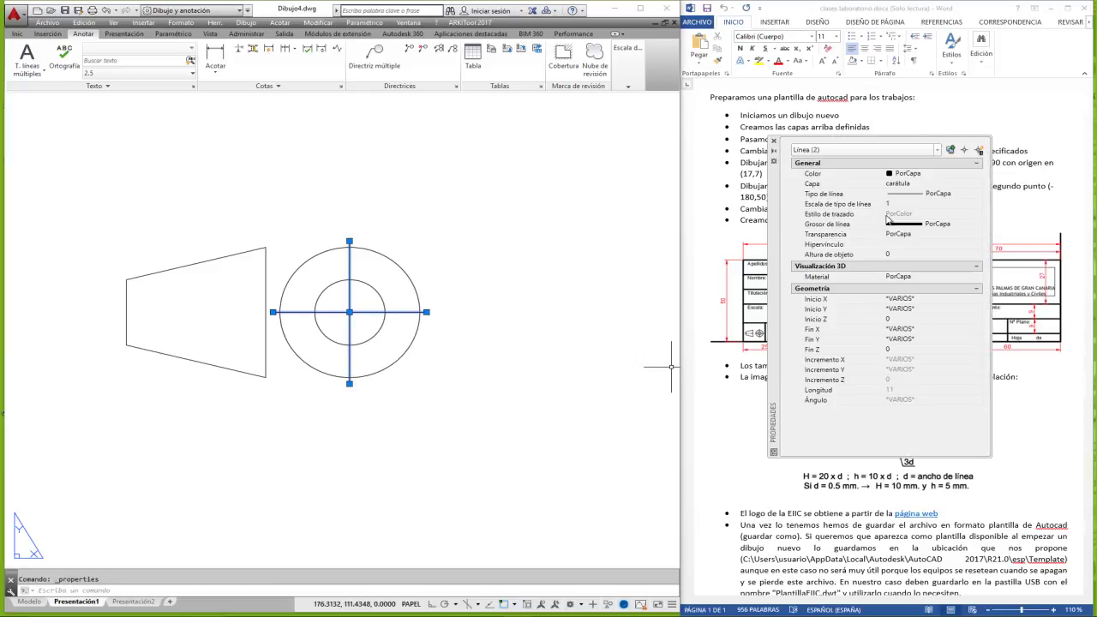
left_click(921, 198)
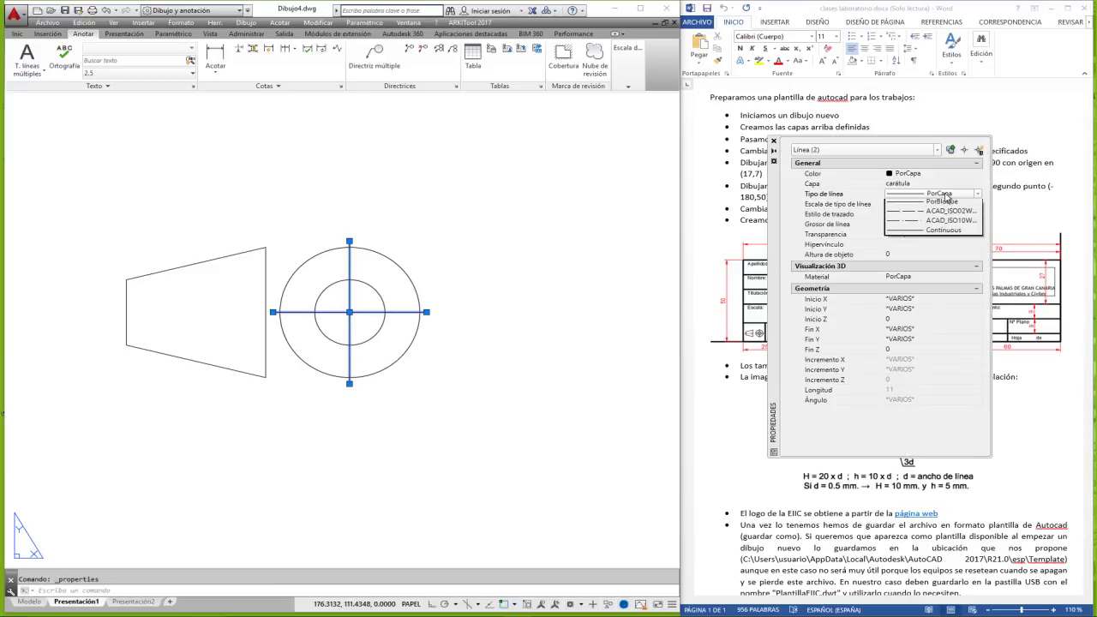
left_click(942, 232)
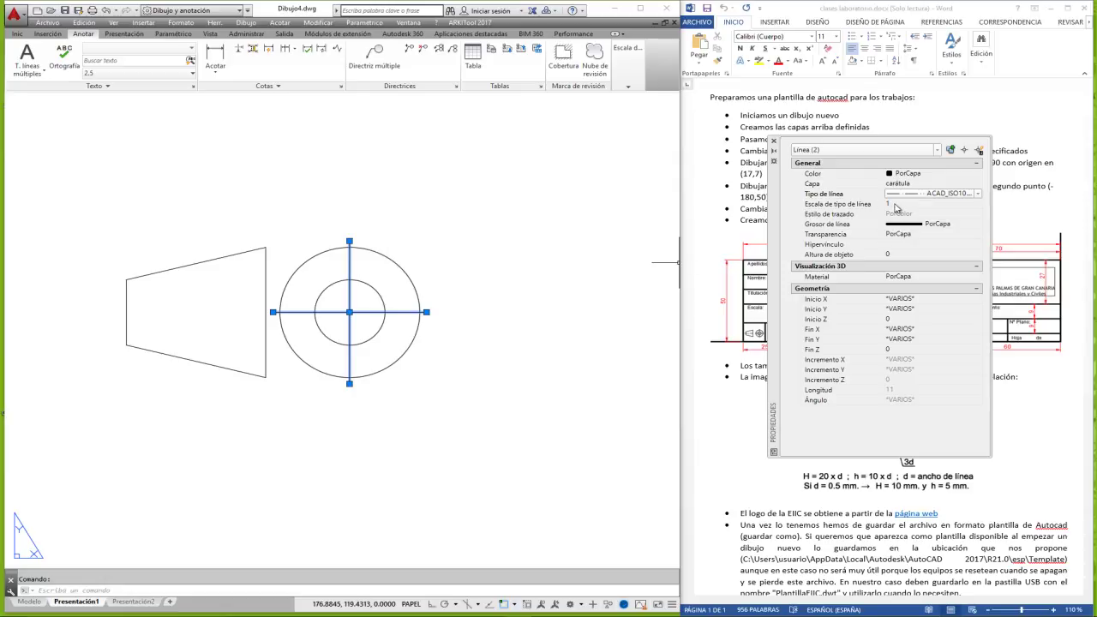
Try linetype scales of 0.2, 0.3 and 0.4 on the crosshair lines.
left_click(889, 204)
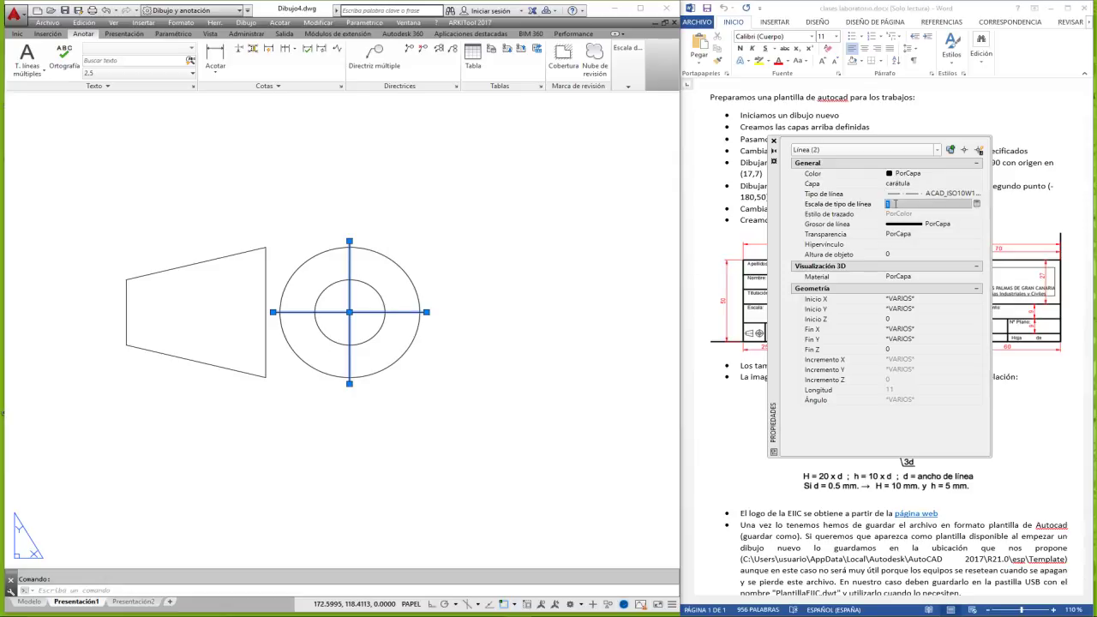
type(".2")
key("Return")
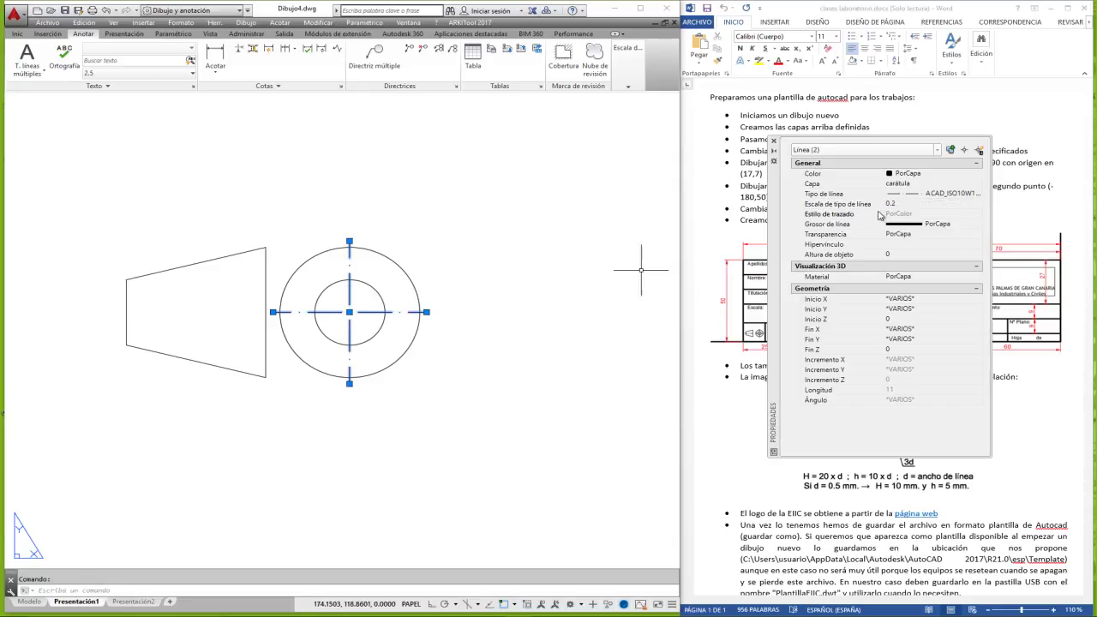
left_click(905, 203)
type("0.3")
key("Return")
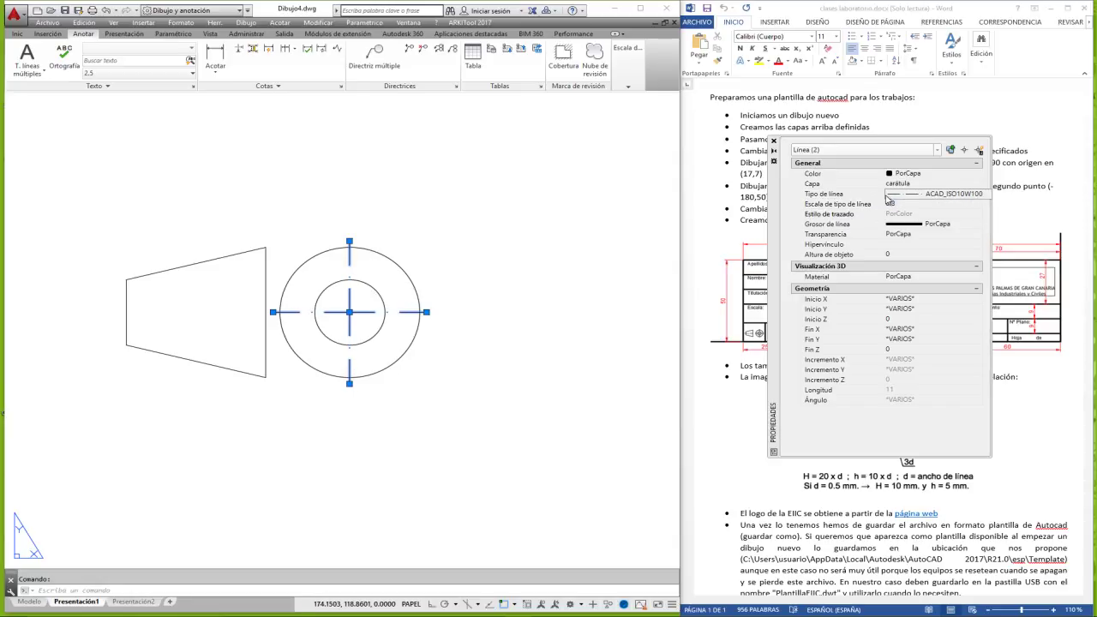
left_click(910, 202)
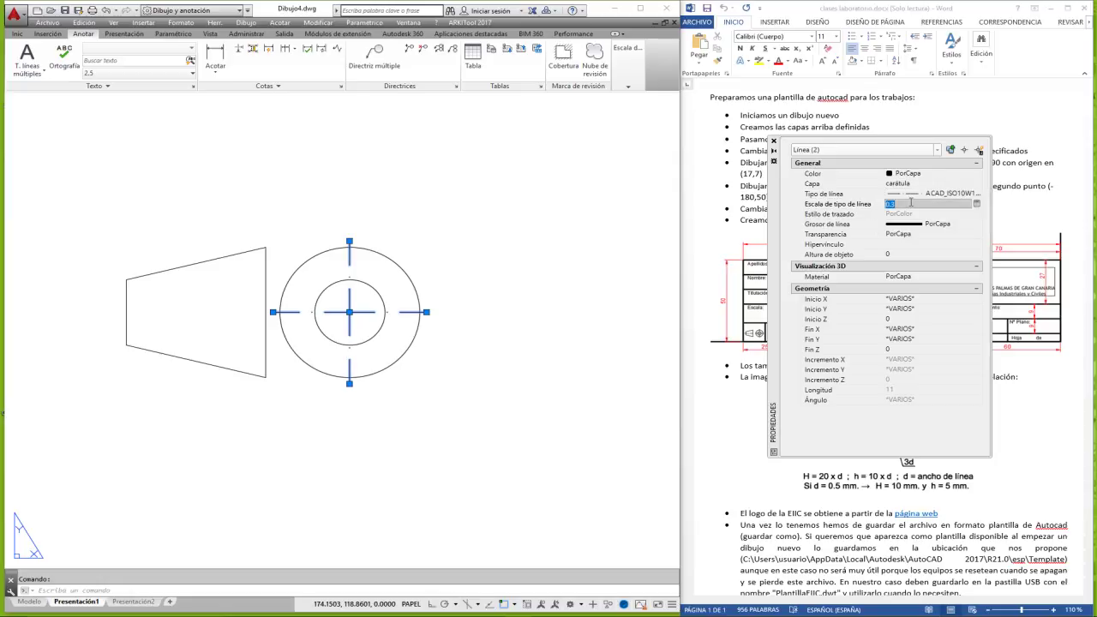
type("0.4")
key("Return")
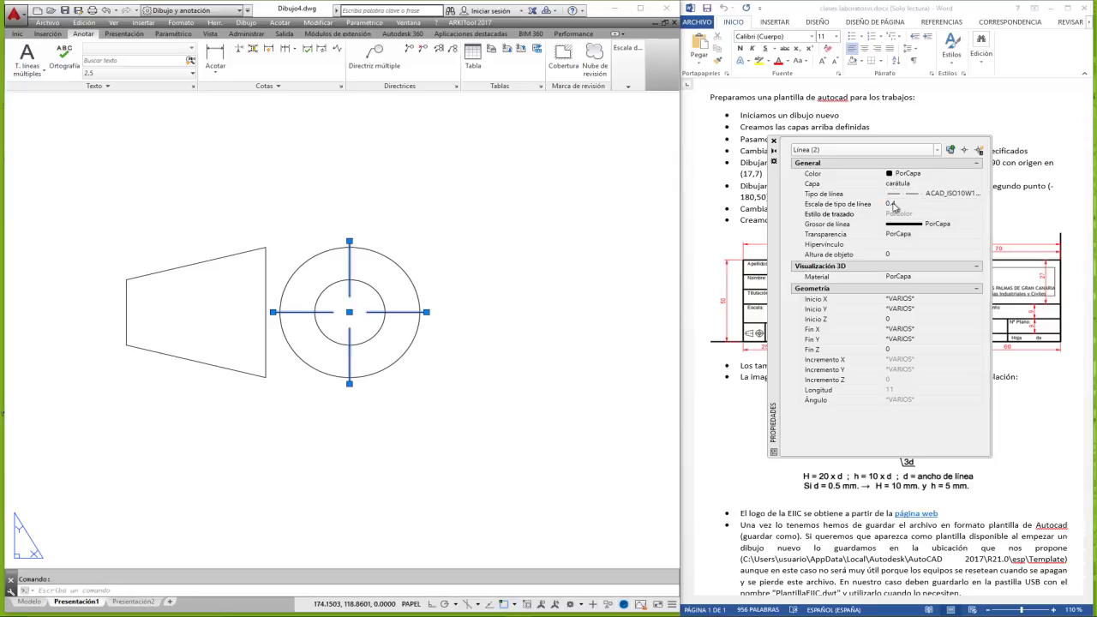
Try linetype scales of 0.3 and 0.35, then deselect the center lines.
left_click(904, 204)
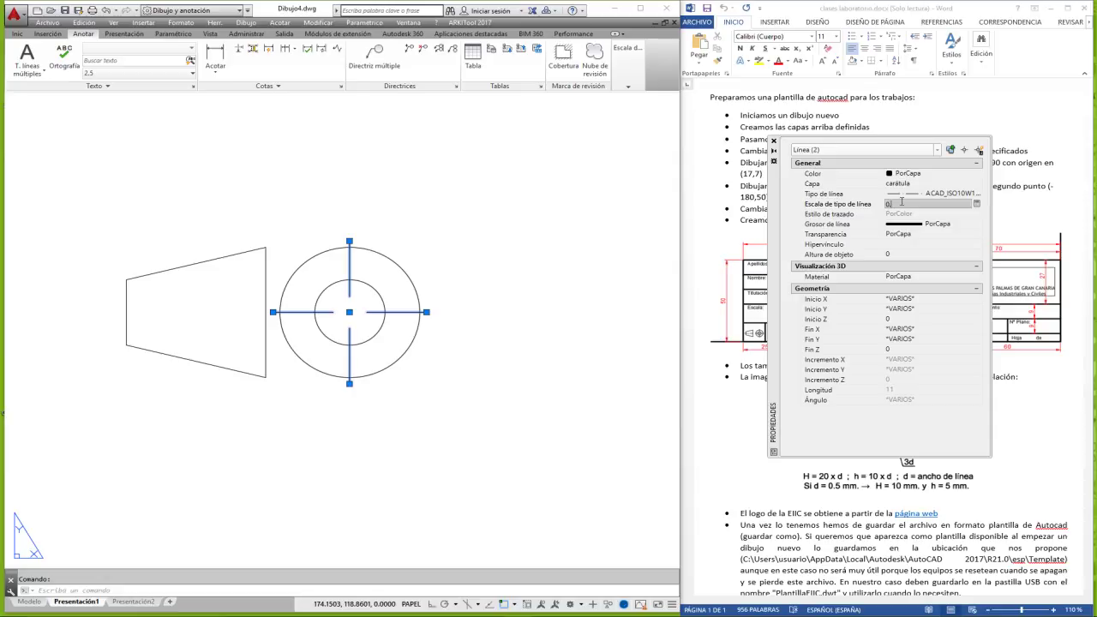
type("0.3")
key("Return")
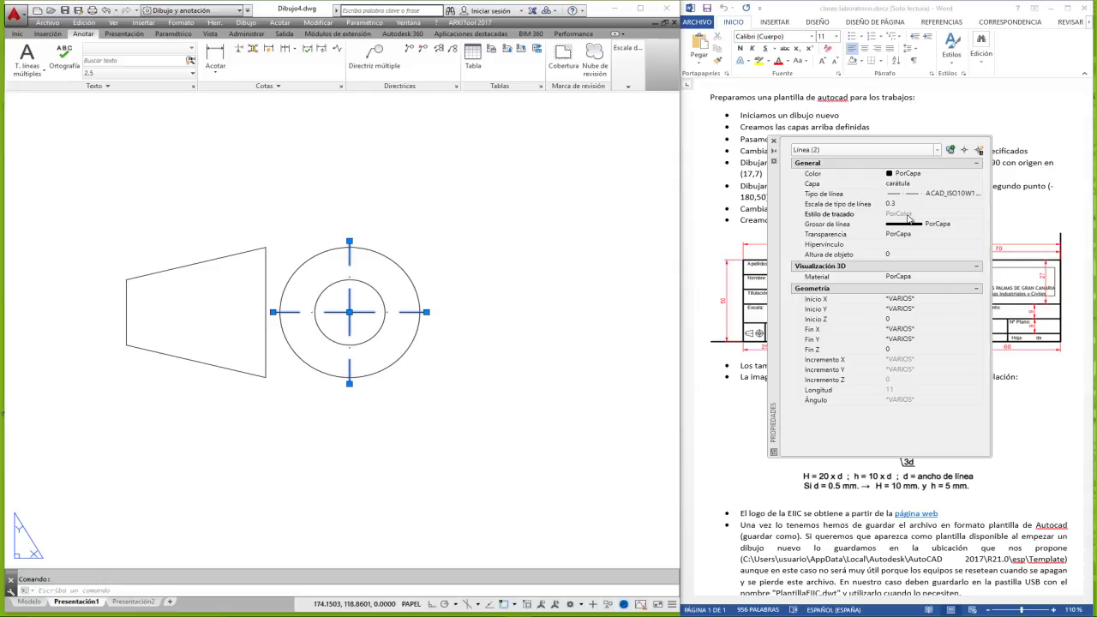
left_click(901, 203)
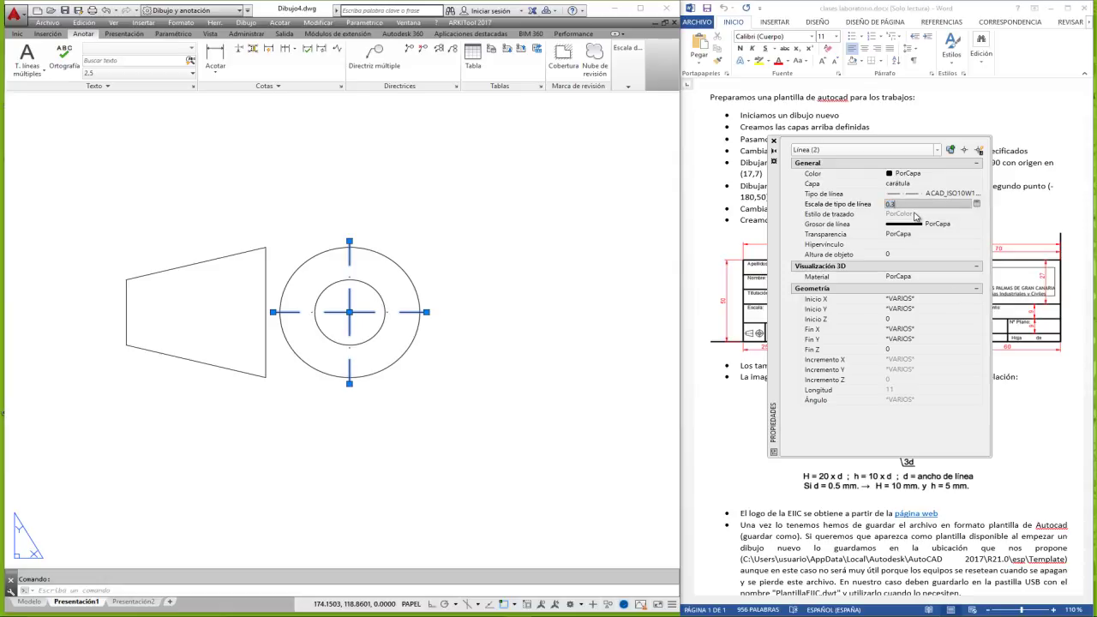
type("5")
key("Return")
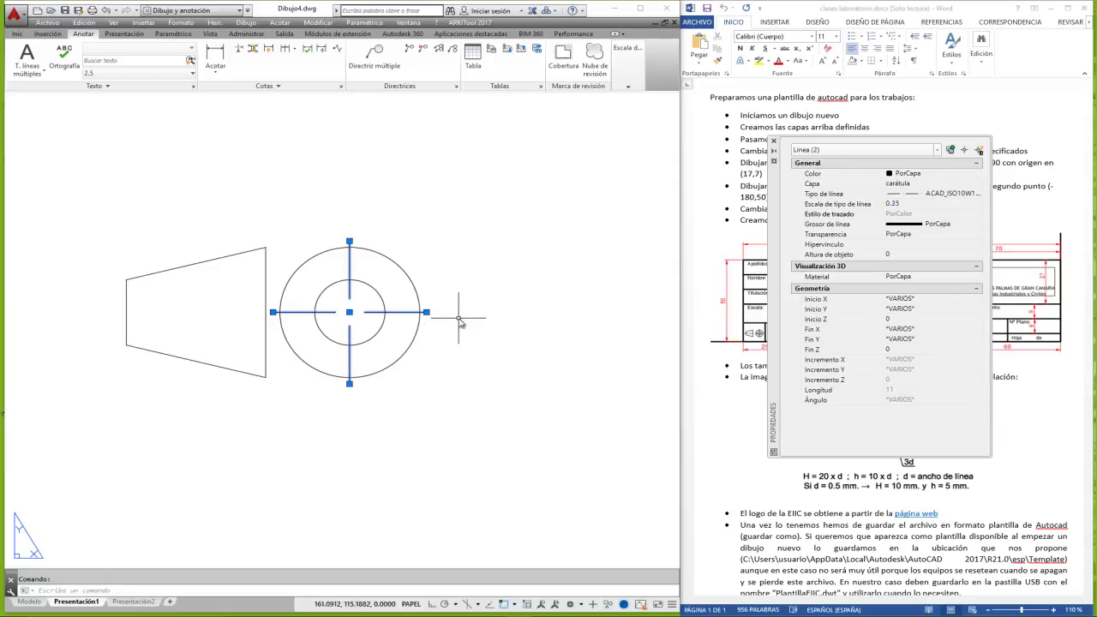
key("Escape")
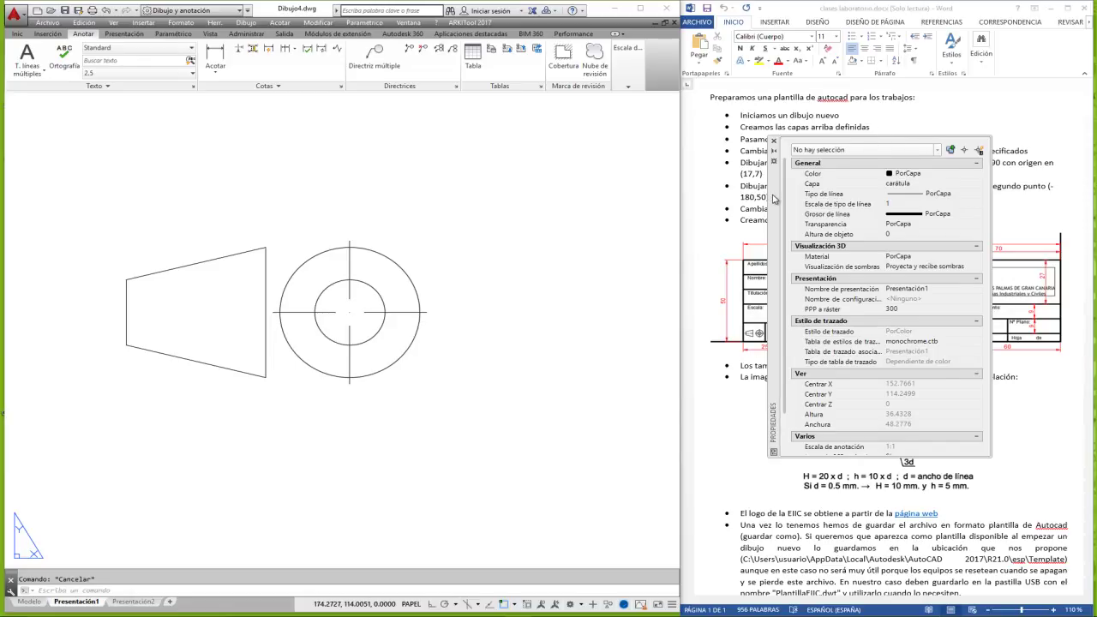
Reselect the center lines and settle their linetype scale at 0.2.
left_click_drag(774, 199, 496, 212)
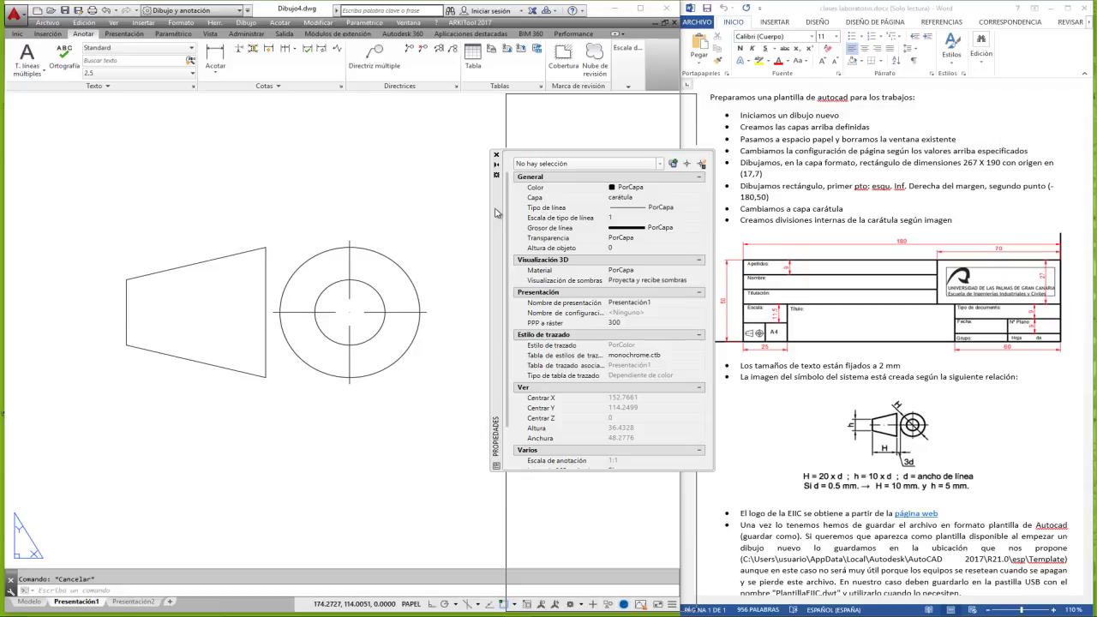
left_click_drag(495, 212, 727, 202)
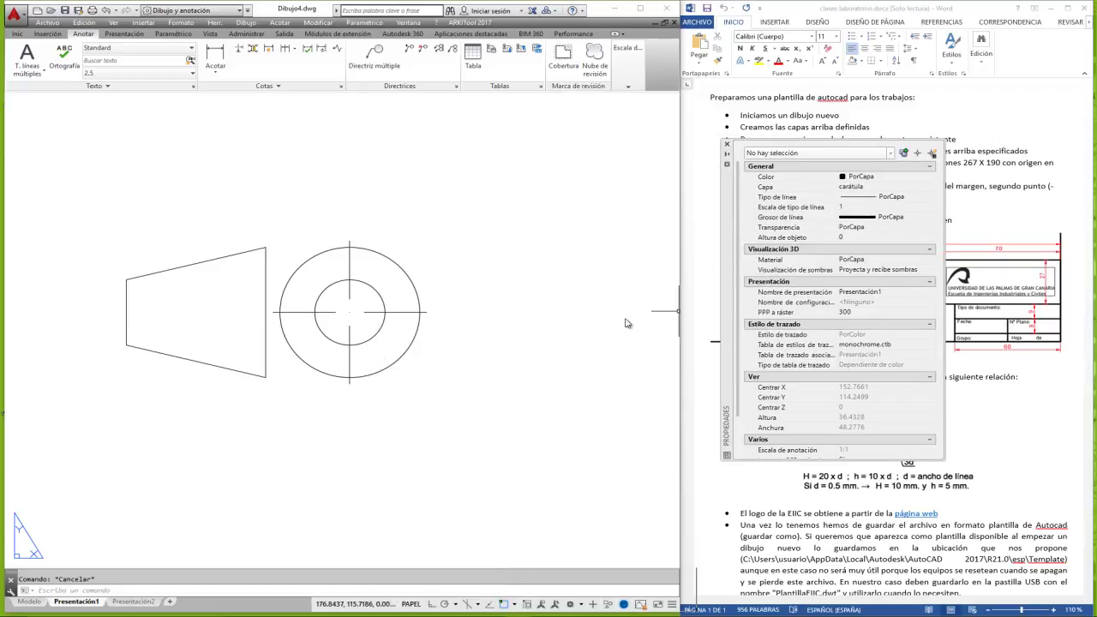
left_click(358, 319)
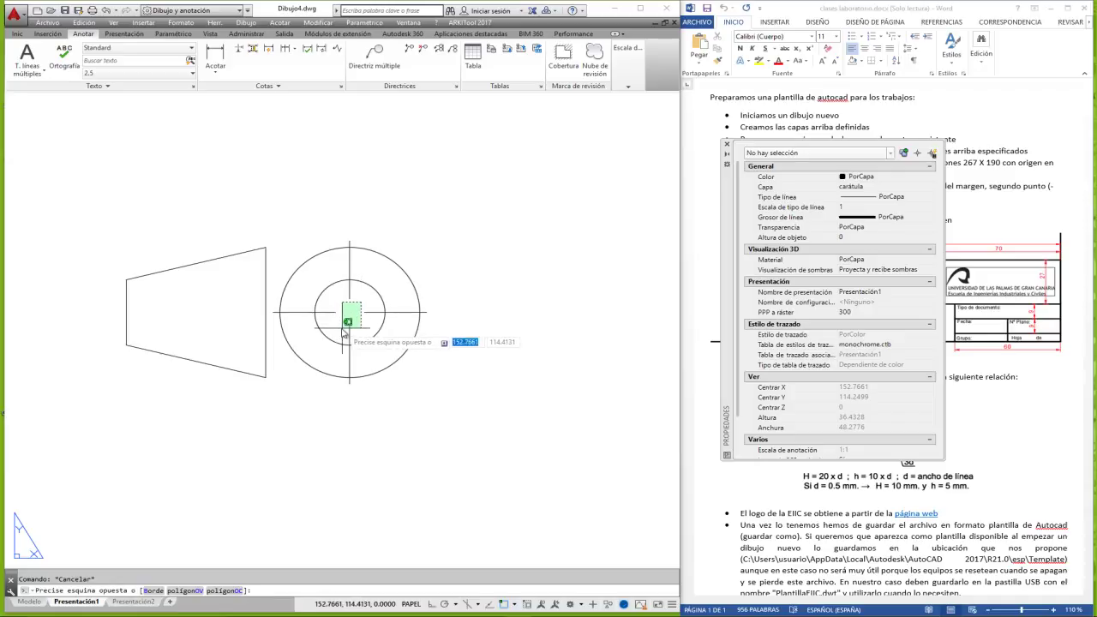
left_click(343, 301)
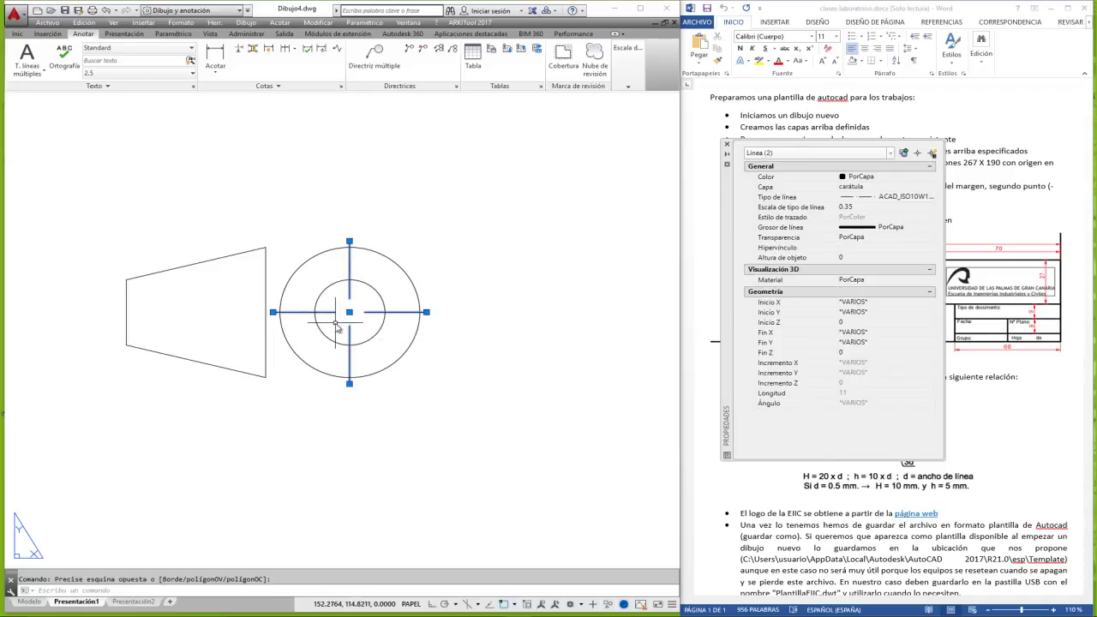
left_click(854, 207)
type(".5")
key("Return")
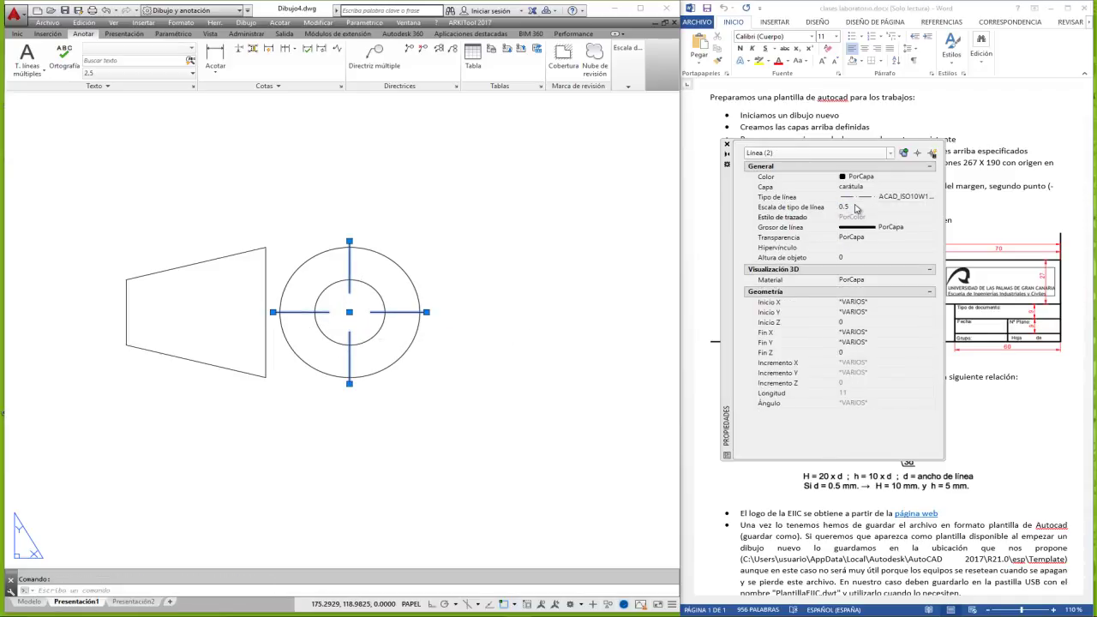
left_click(853, 206)
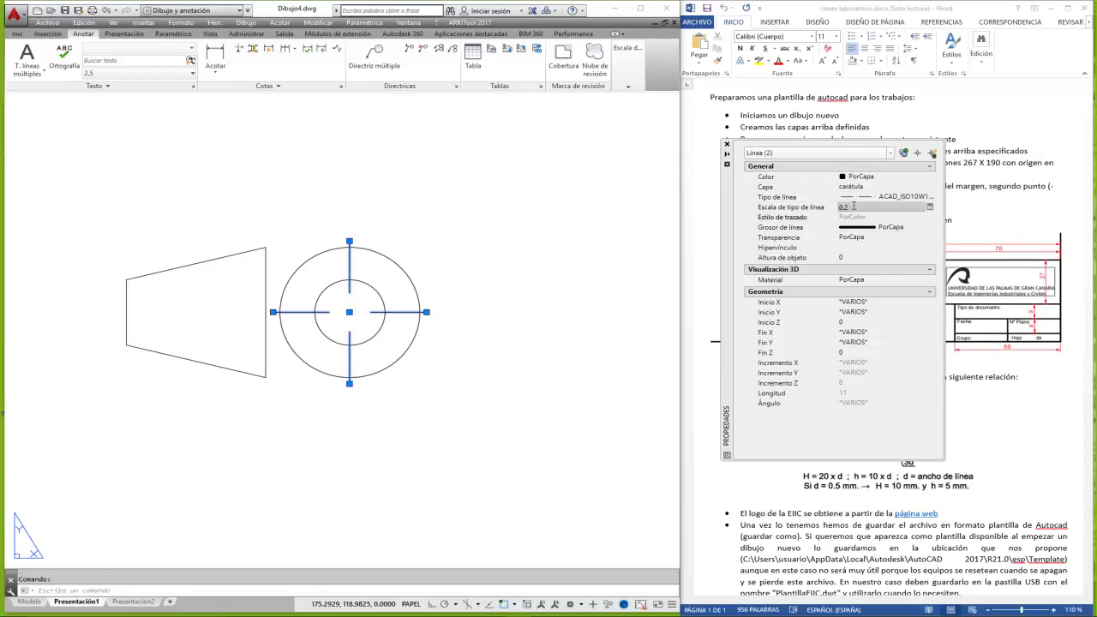
key("Return")
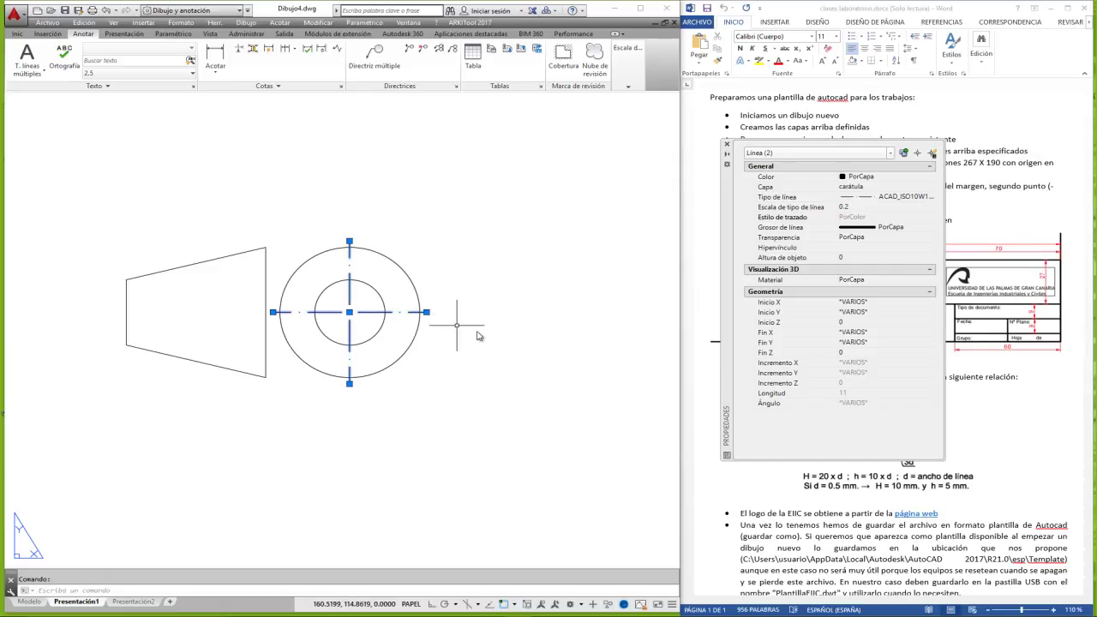
key("Escape")
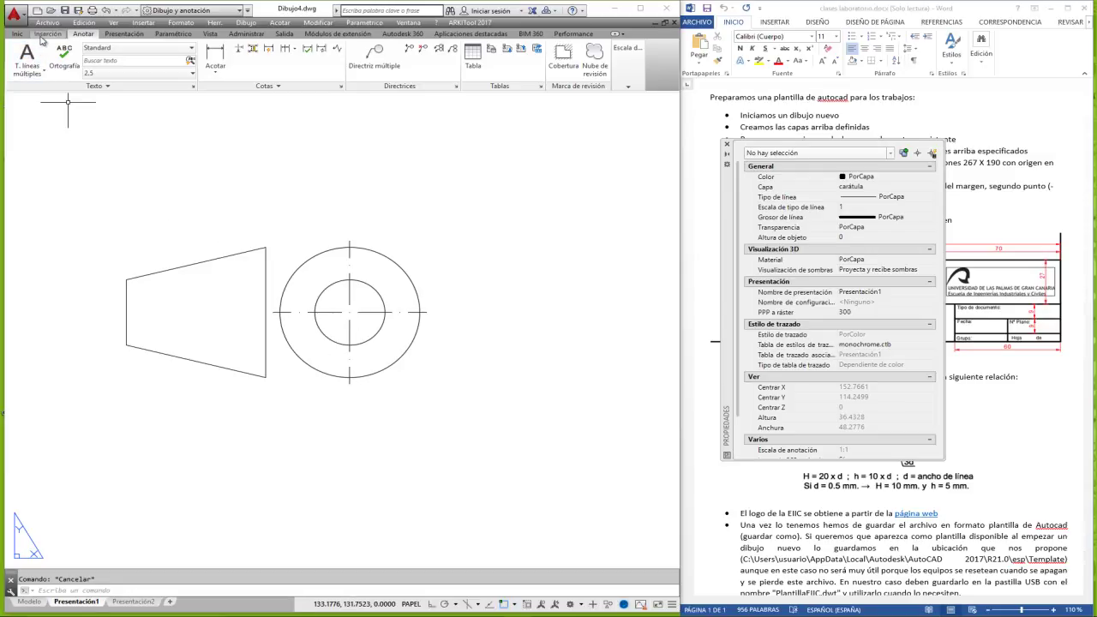
Draw a horizontal line across the trapezoid between its right and left edges.
left_click(16, 34)
left_click(21, 56)
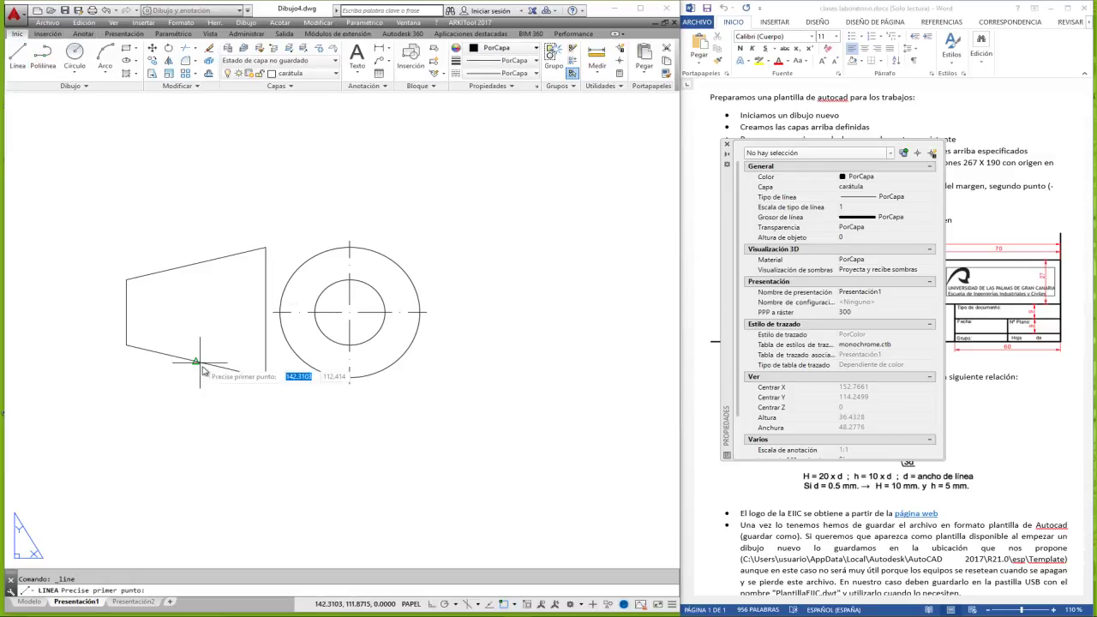
left_click(266, 313)
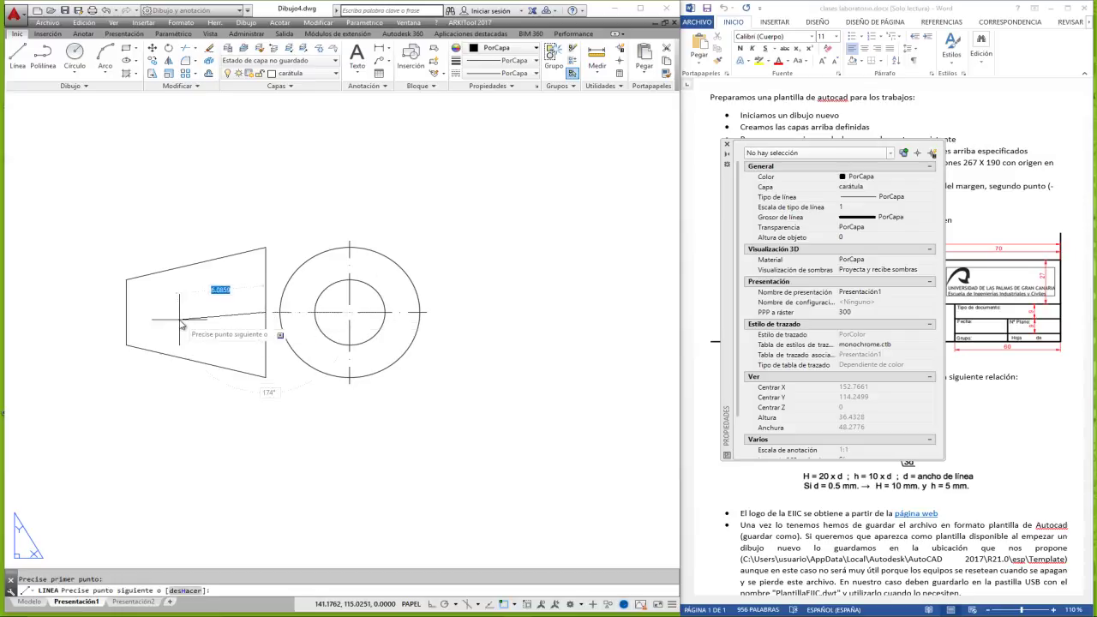
left_click(126, 312)
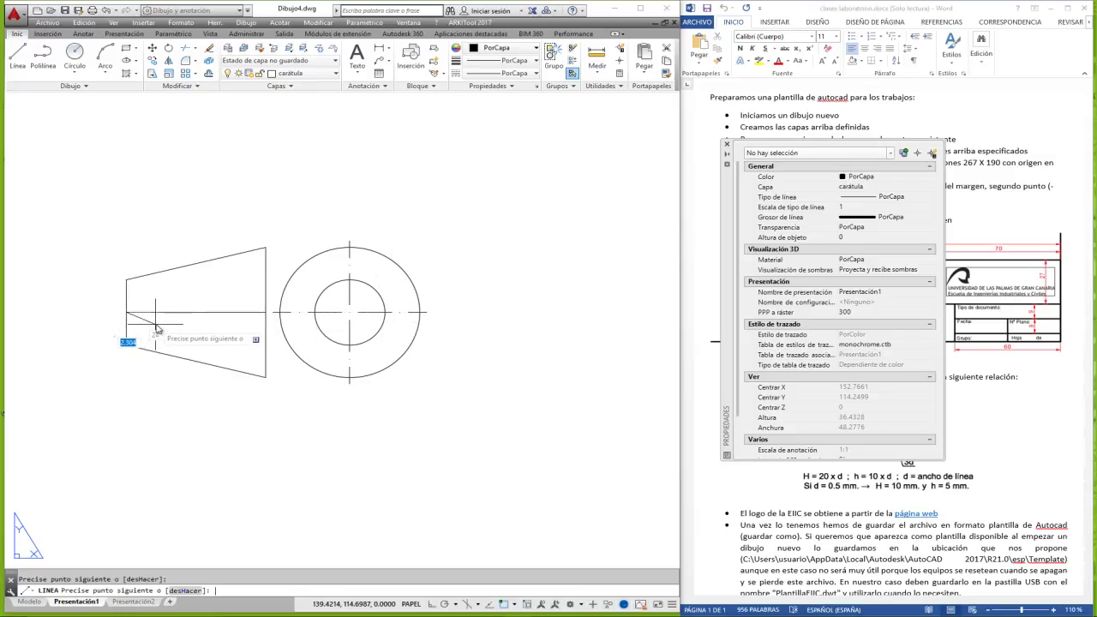
key("Escape")
Extend both ends of the horizontal axis line by 0.5 to make it 11 long.
left_click(147, 313)
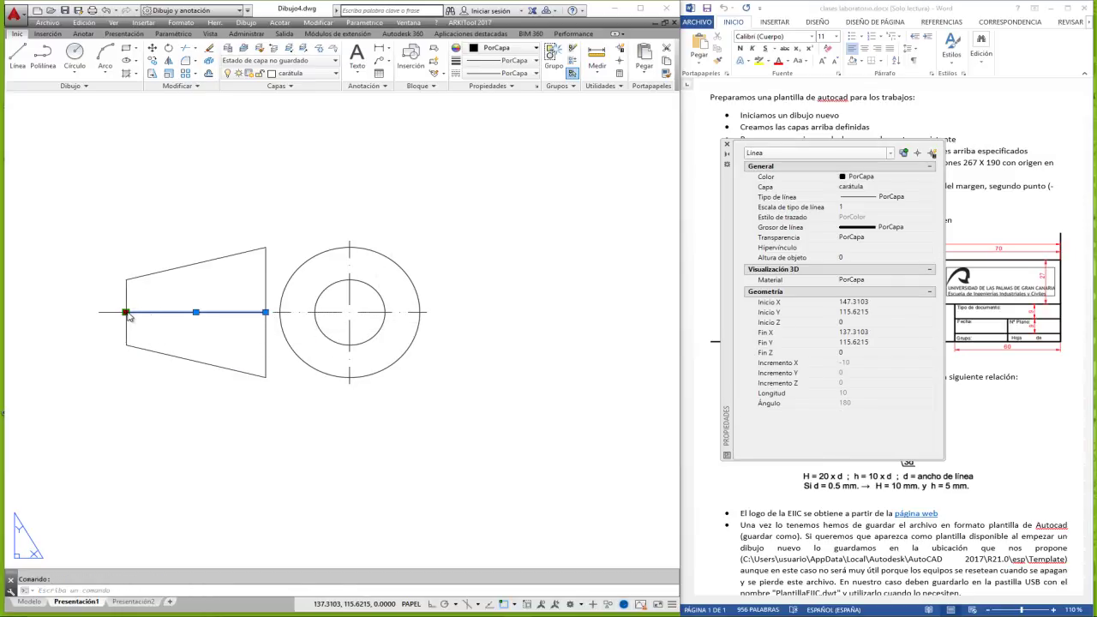
left_click(126, 312)
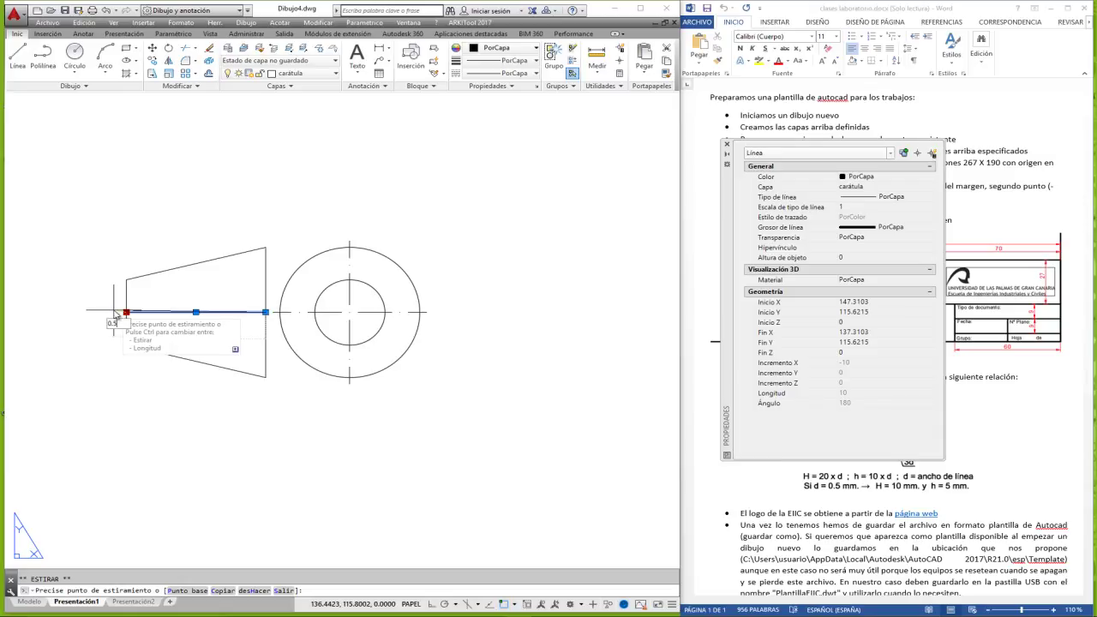
key("Return")
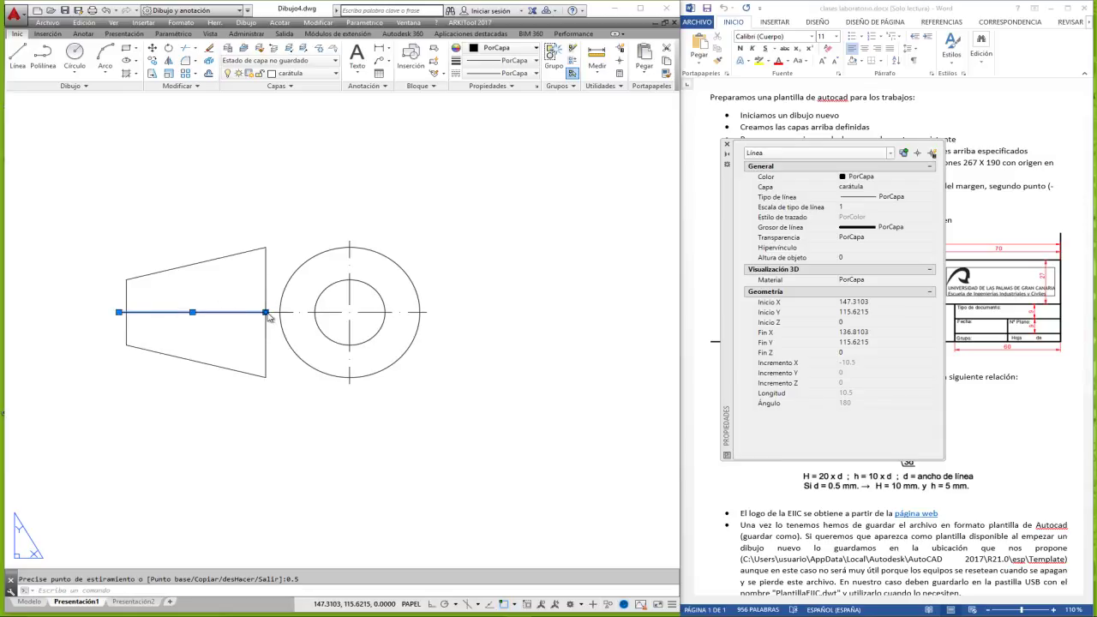
left_click(265, 313)
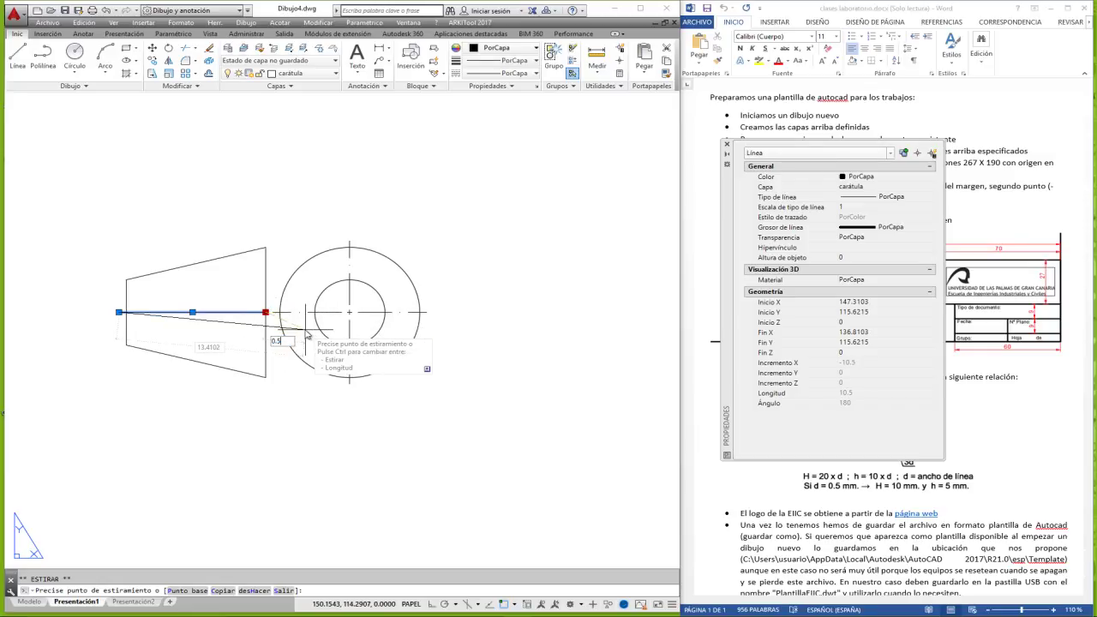
key("Return")
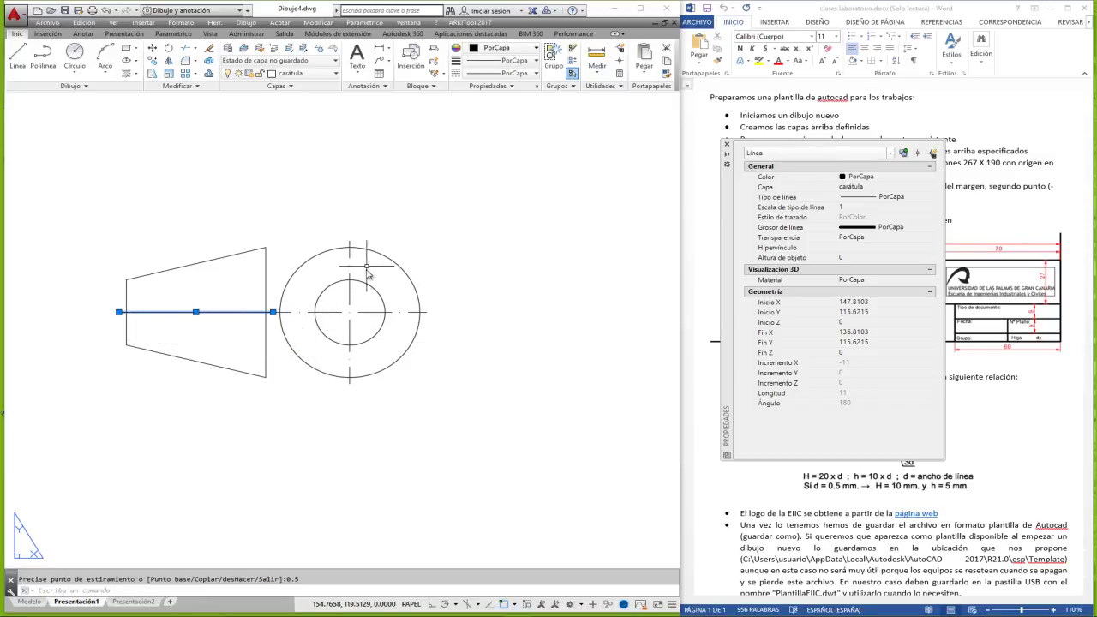
key("Escape")
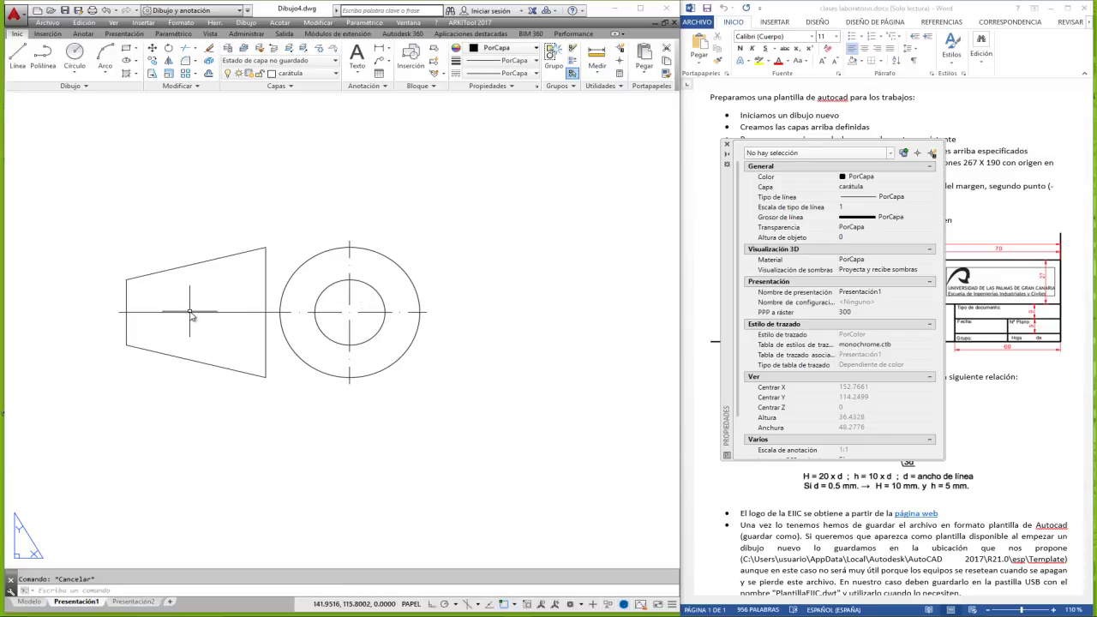
left_click(189, 312)
Set the trapezoid axis to ACAD_ISO10W100 linetype with linetype scale 0.2.
right_click(196, 313)
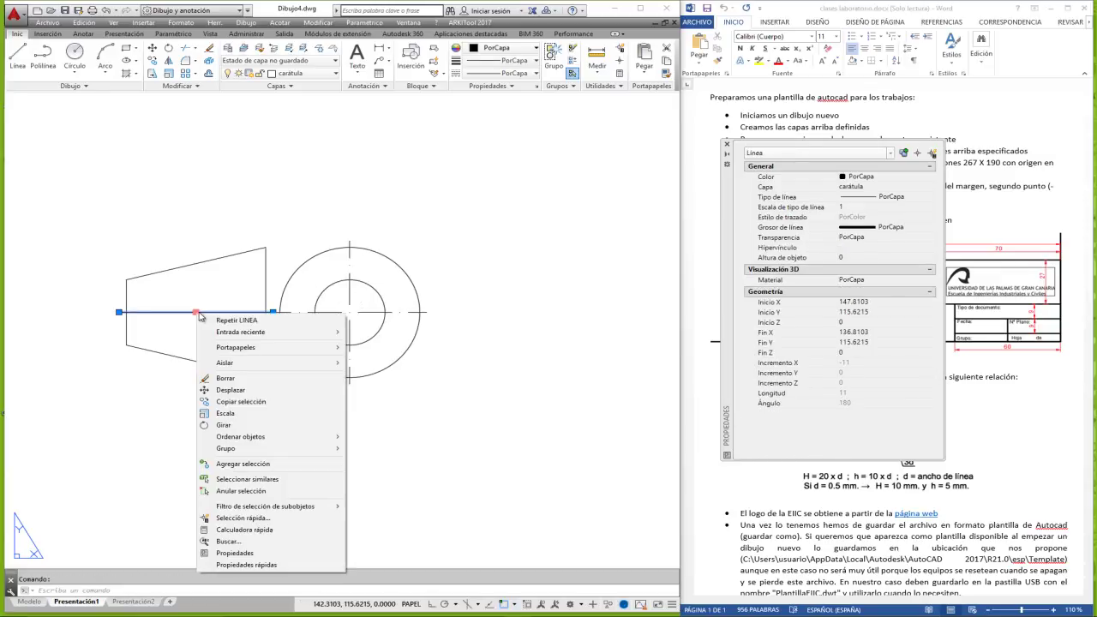
key("Escape")
left_click(882, 199)
left_click(882, 199)
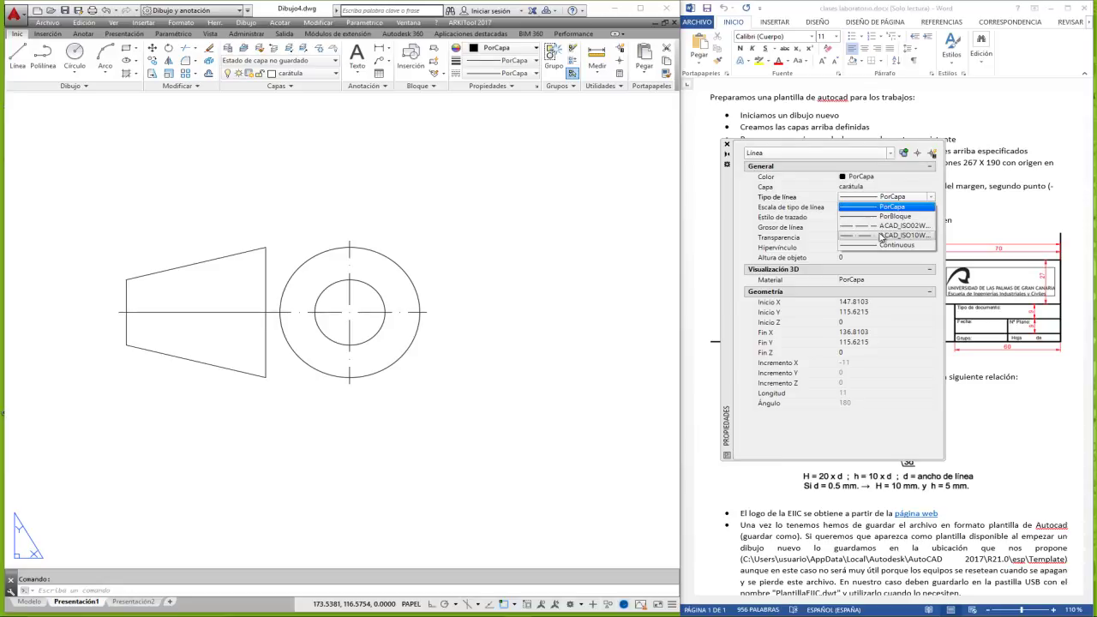
left_click(882, 235)
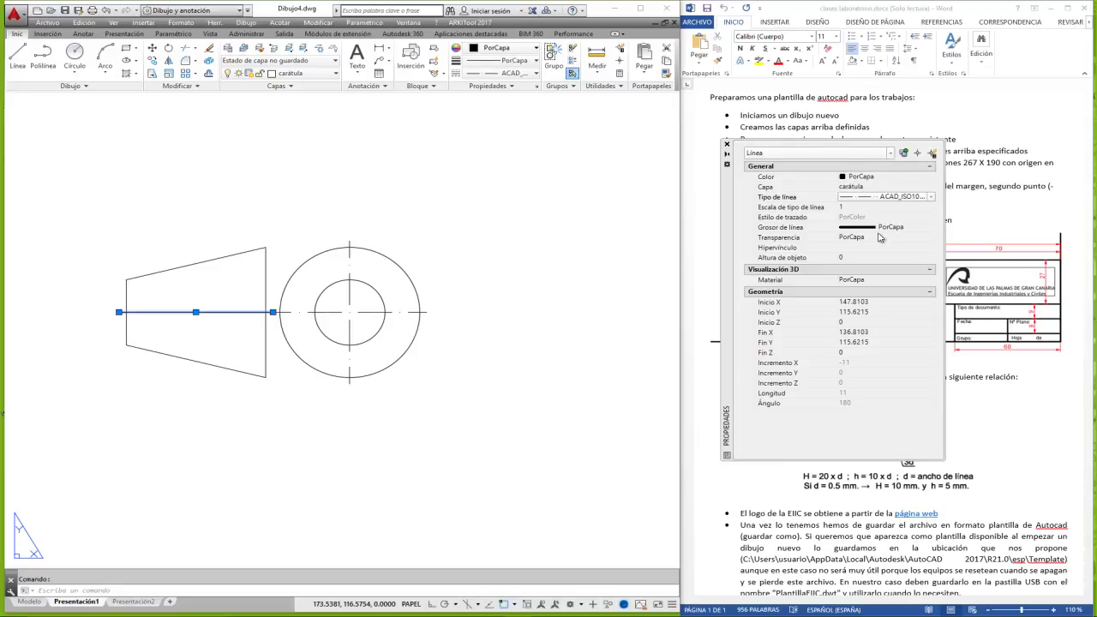
left_click(852, 208)
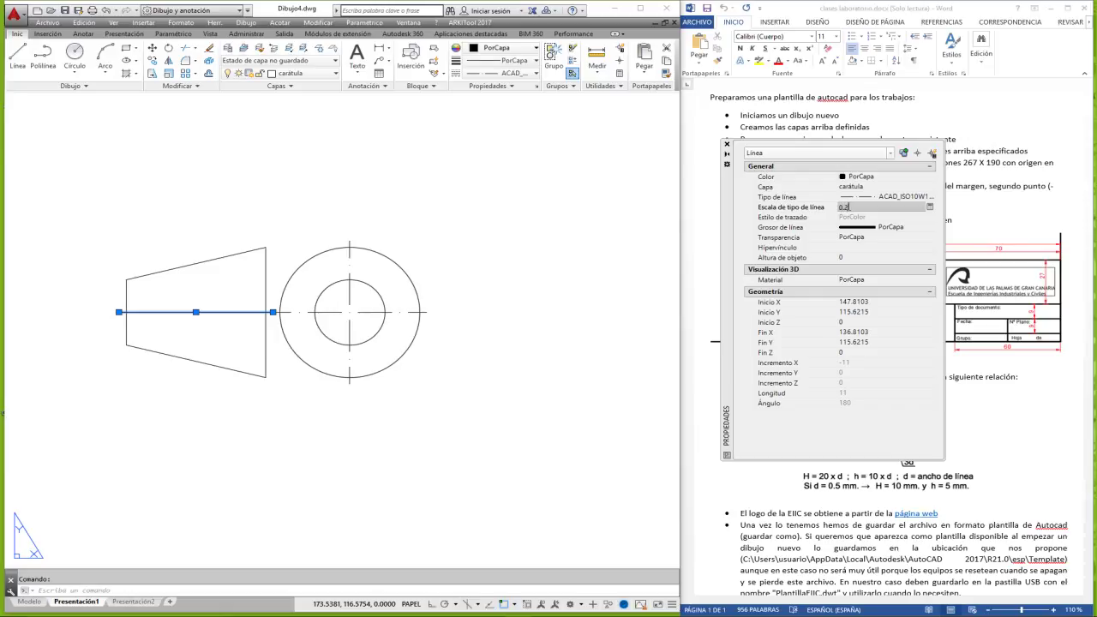
key("Return")
key("Escape")
Check the circle's axis lines, then close the Properties palette.
left_click(349, 296)
left_click(340, 330)
key("Escape")
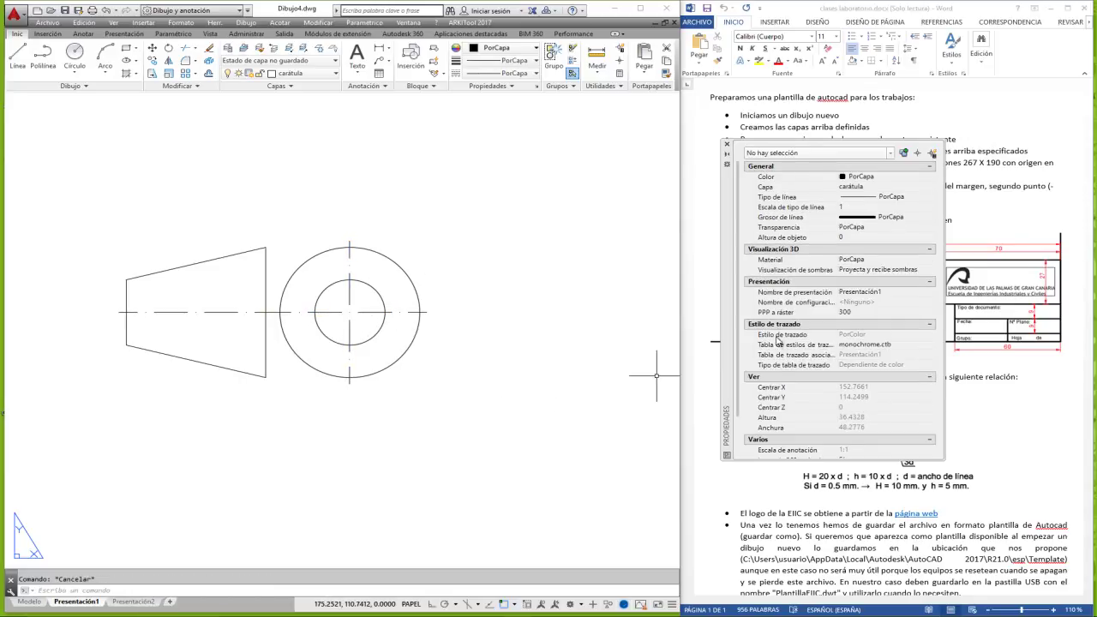
left_click(727, 146)
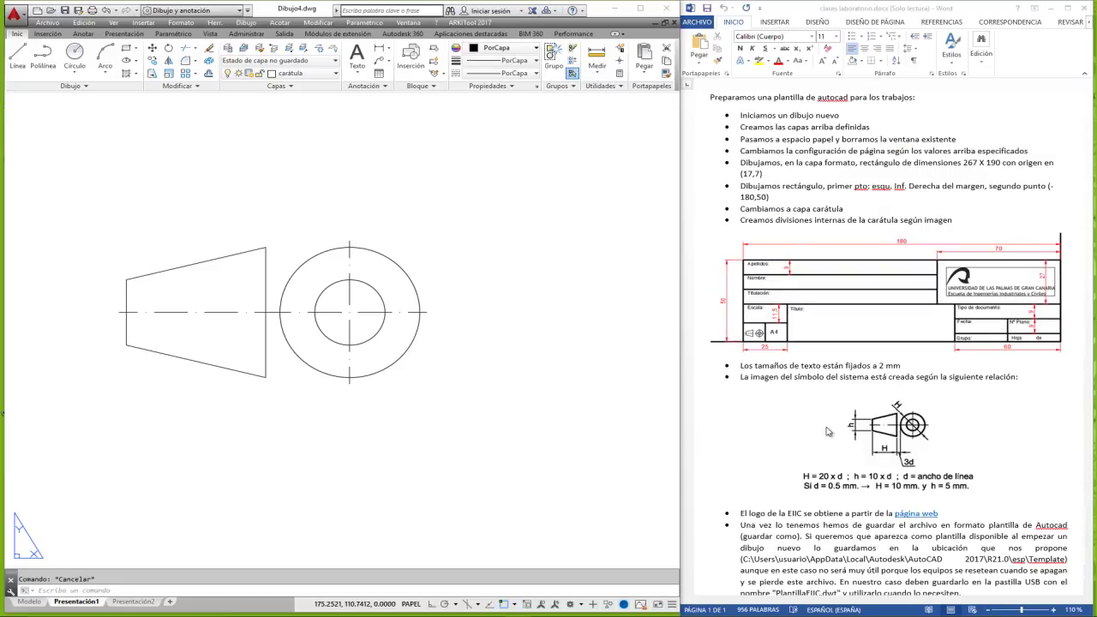
Window-select the projection symbol and scale it by 0.5 about its centre.
left_click(502, 372)
scroll(402, 397, "down", 6)
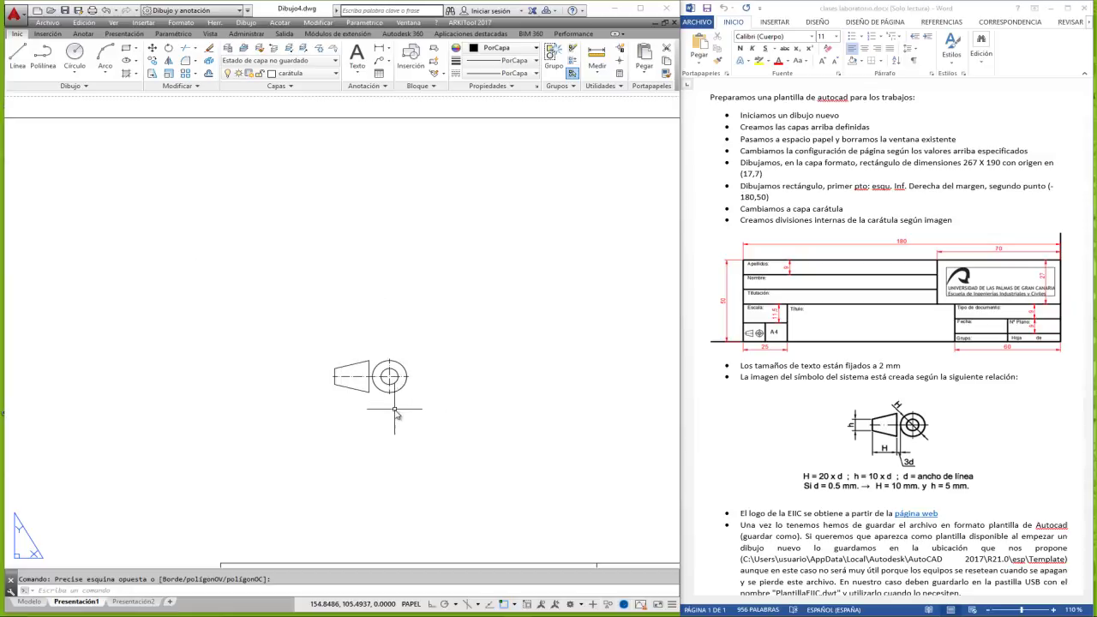
scroll(395, 414, "down", 2)
middle_click_drag(358, 361, 291, 182)
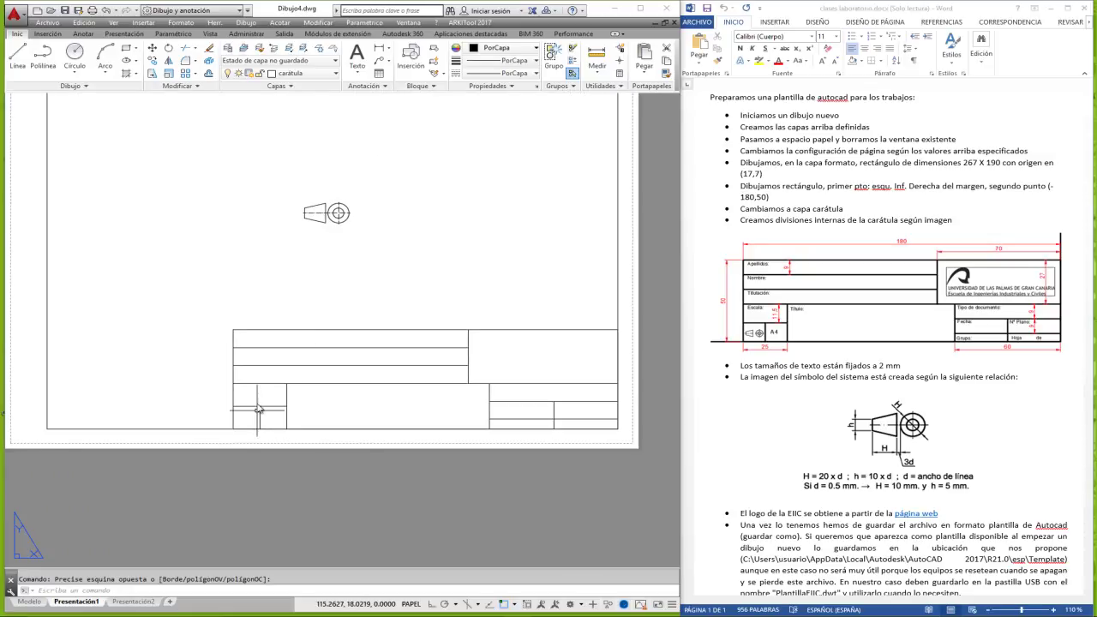
left_click(284, 192)
left_click(381, 246)
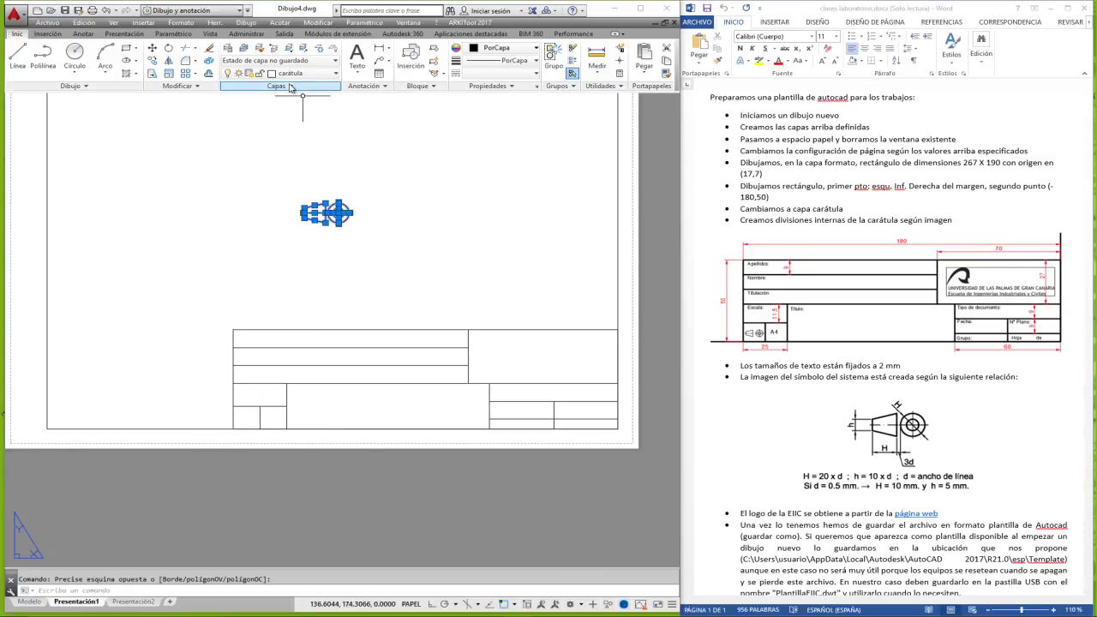
left_click(170, 74)
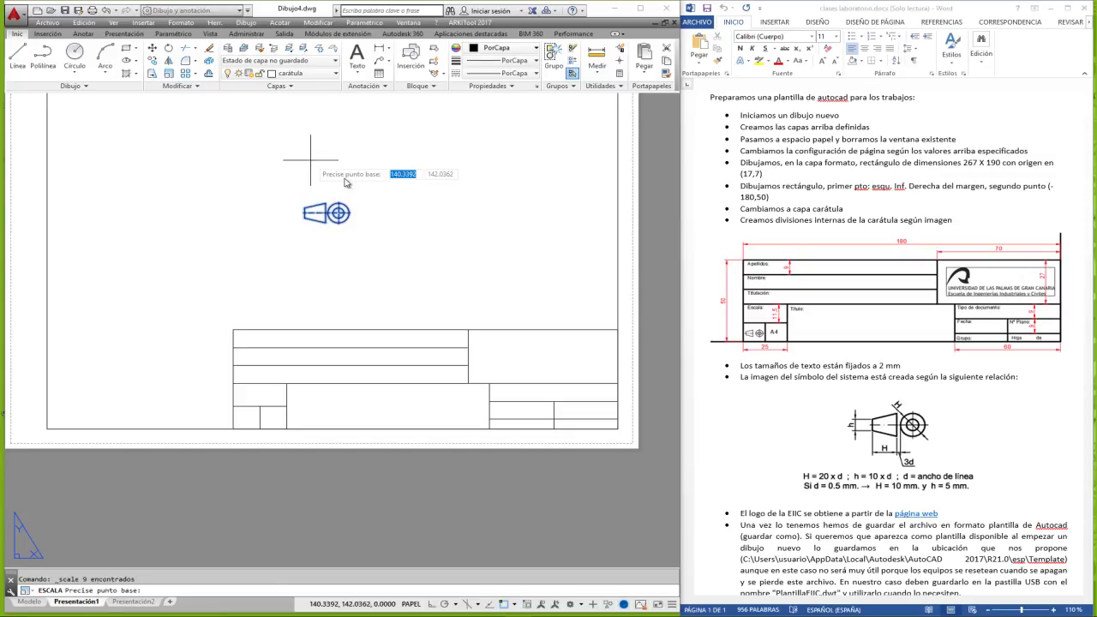
left_click(338, 212)
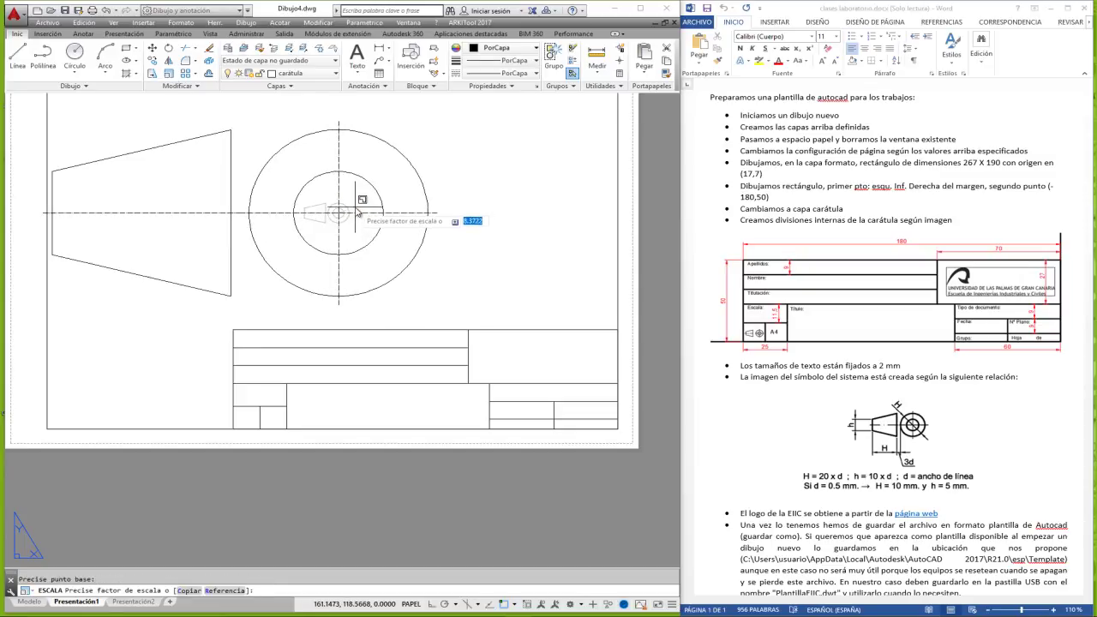
type("0.5")
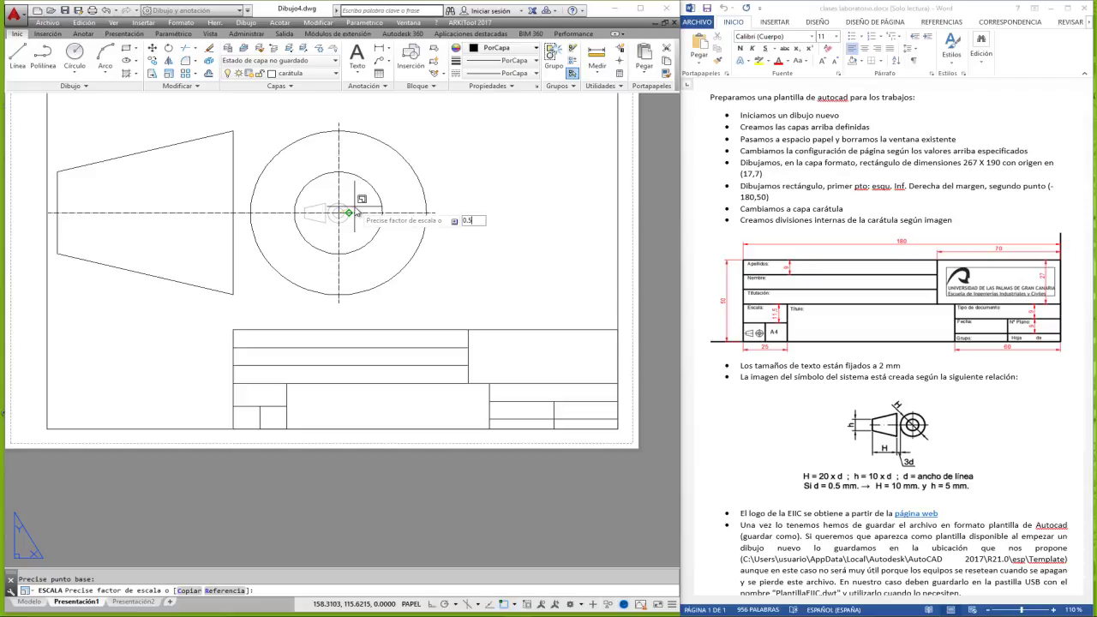
key("Return")
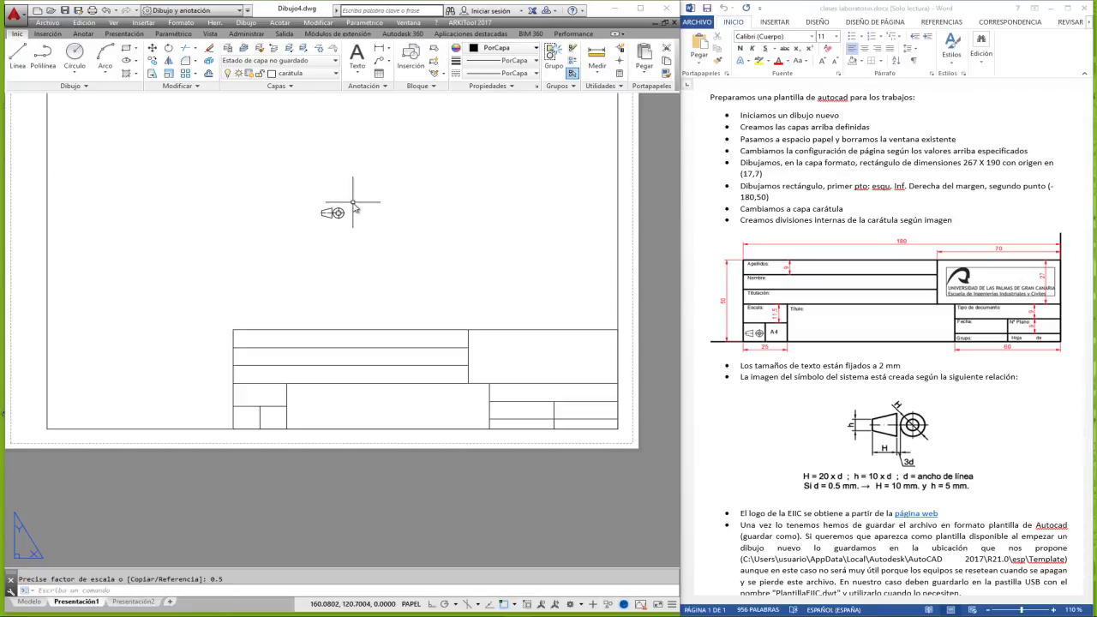
Move the shrunken symbol from its centre into the title block's small cell.
left_click(353, 201)
left_click(339, 224)
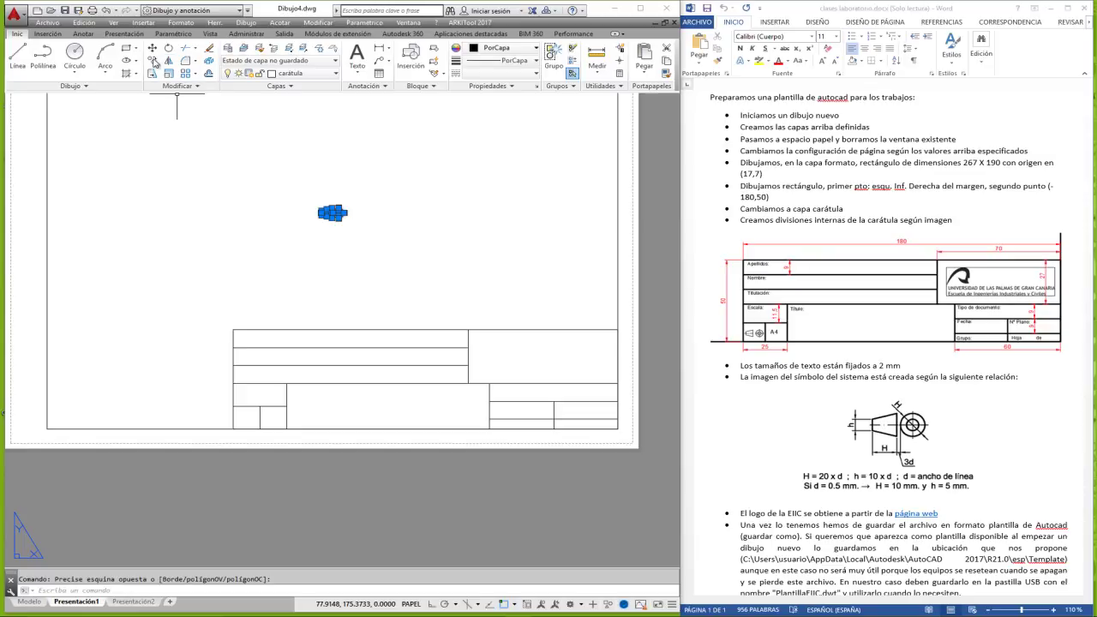
left_click(152, 48)
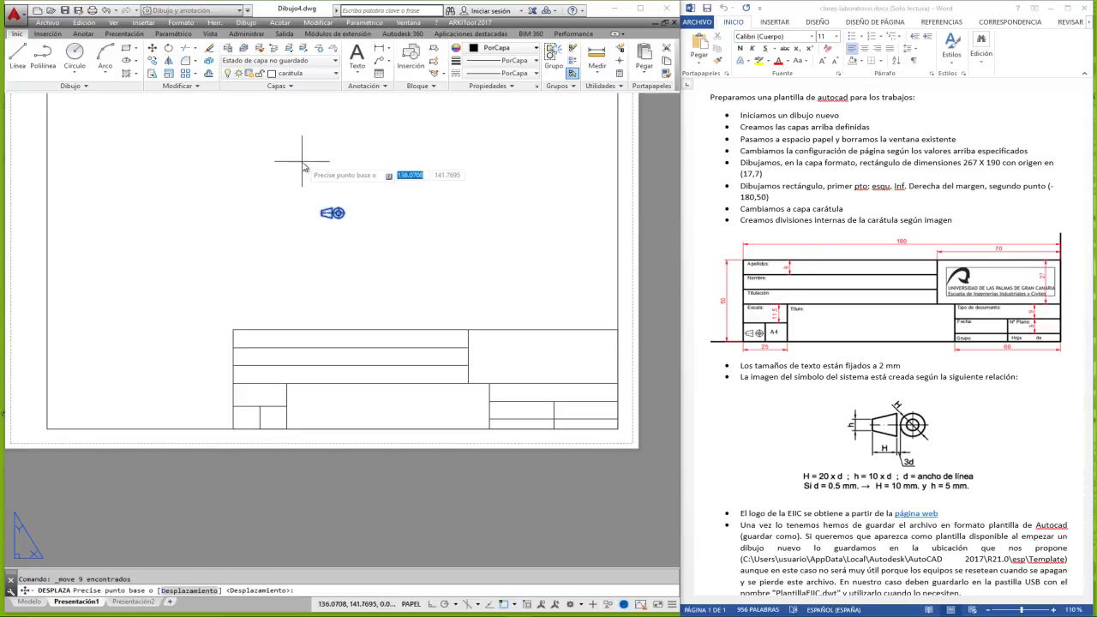
scroll(340, 212, "up", 3)
left_click(341, 212)
scroll(340, 242, "down", 4)
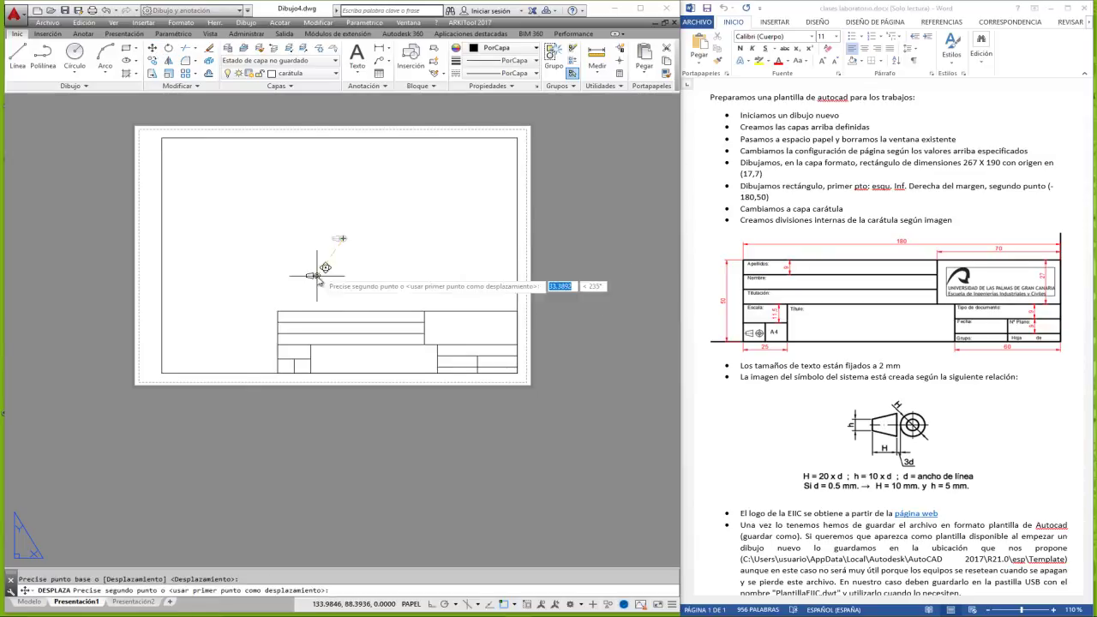
scroll(291, 369, "up", 1)
scroll(282, 367, "up", 1)
scroll(317, 371, "up", 1)
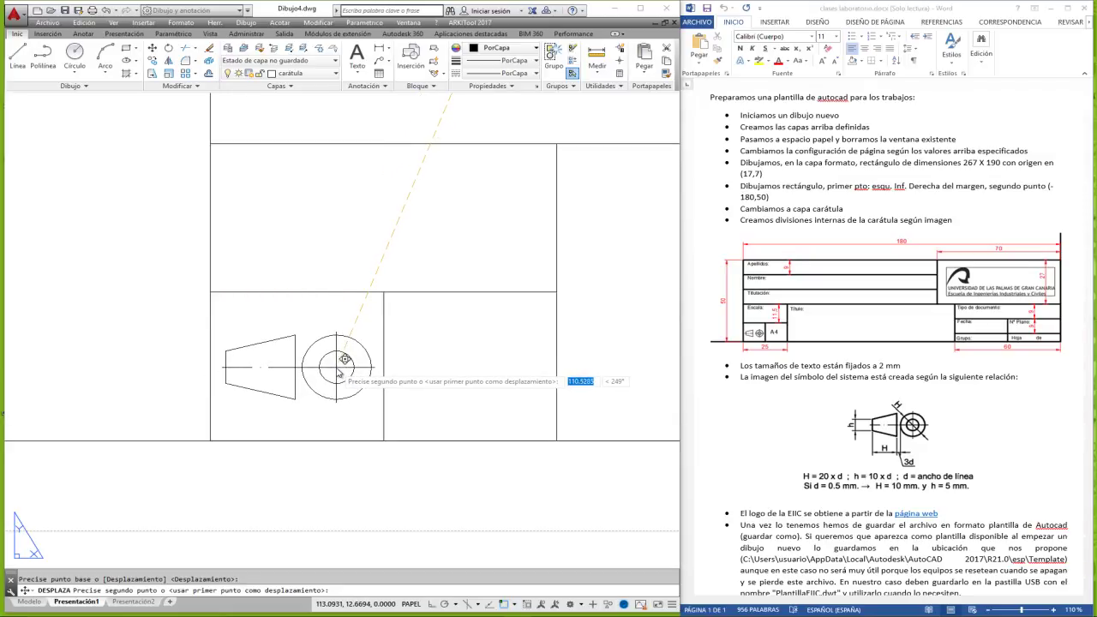
left_click(339, 368)
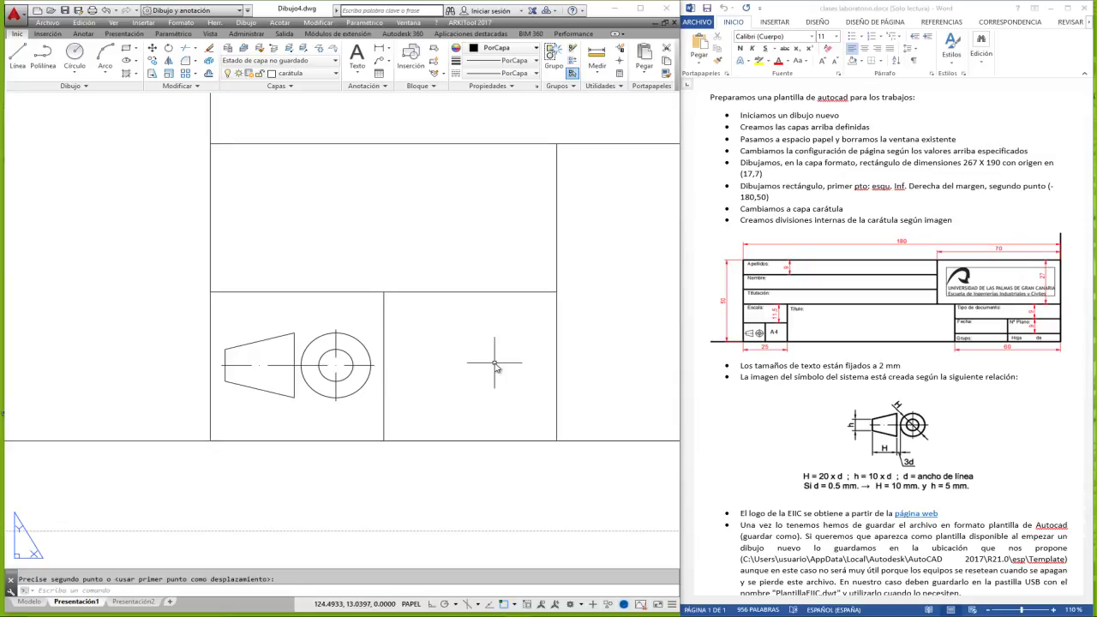
Select the symbol's circle centre lines in the title-block cell.
left_click(339, 376)
key("Escape")
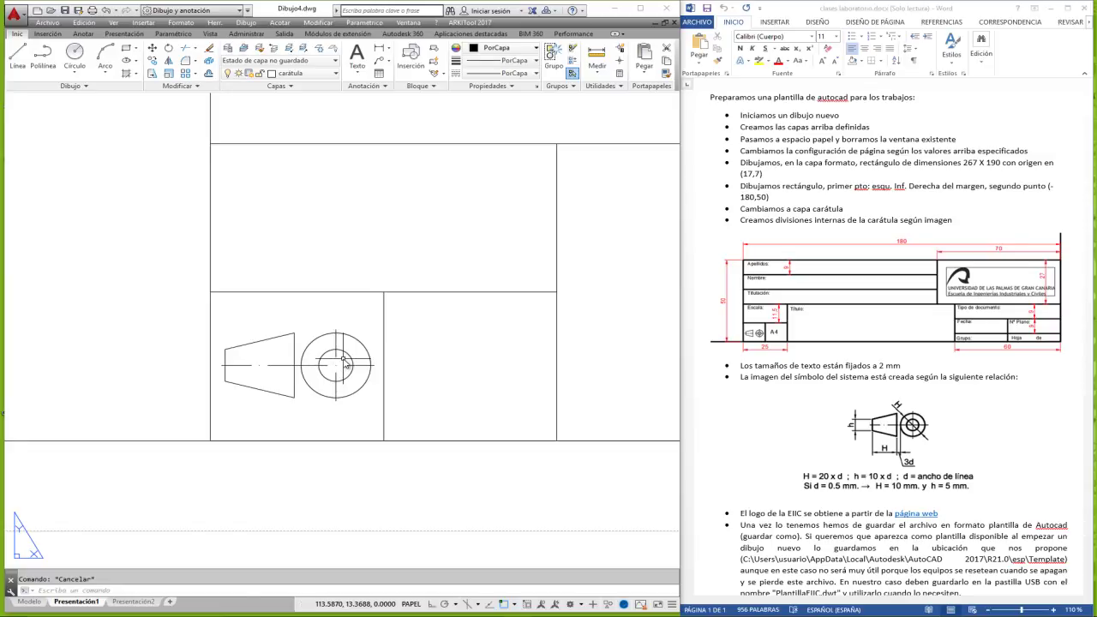
left_click(365, 384)
left_click(301, 346)
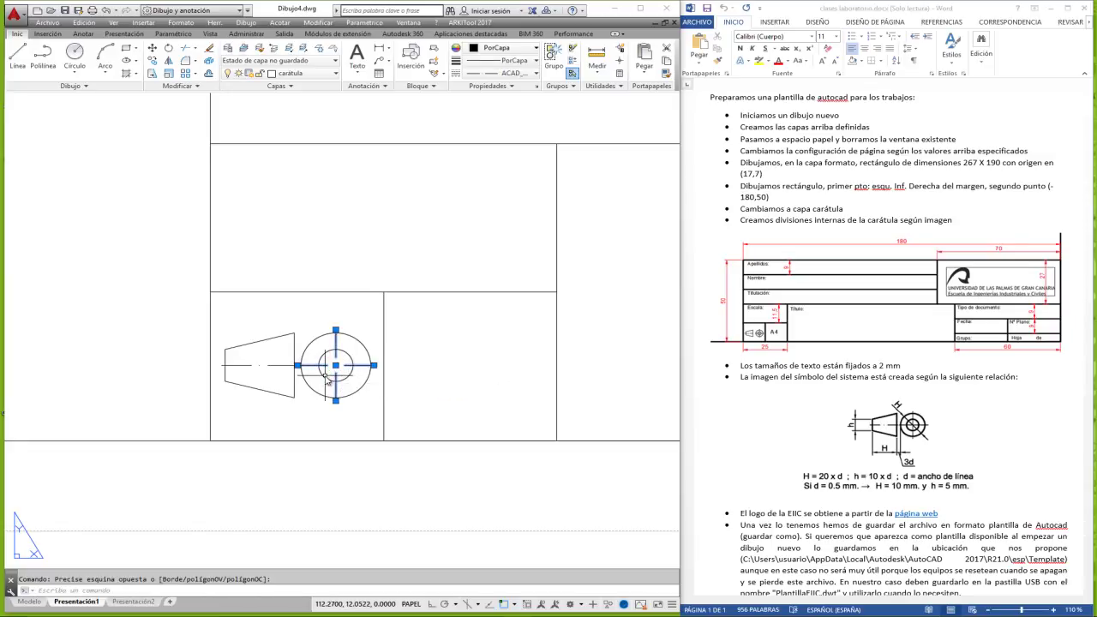
Give the projection symbol's three centre lines a linetype scale of 0.1 in Propiedades.
left_click(277, 360)
left_click(258, 370)
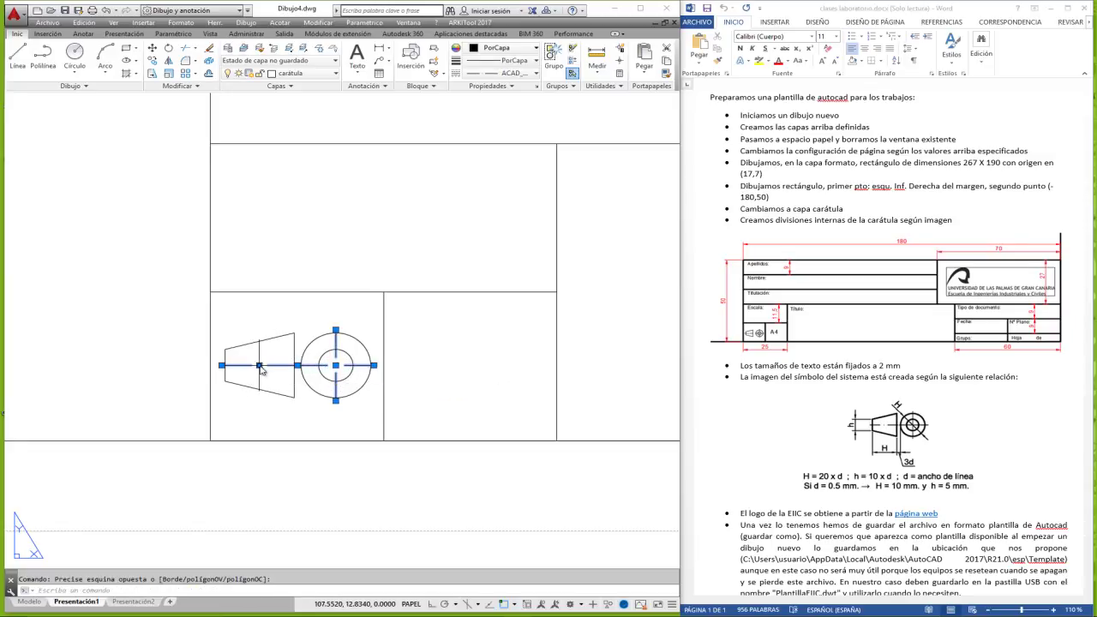
right_click(261, 369)
left_click(292, 592)
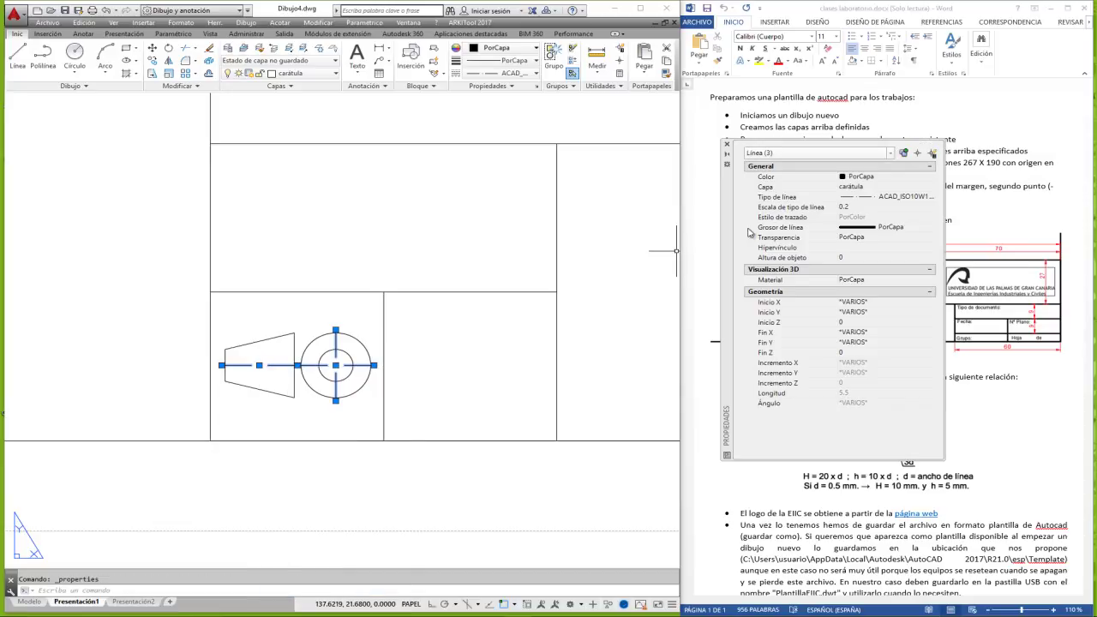
left_click(848, 208)
type("0.1")
key("Return")
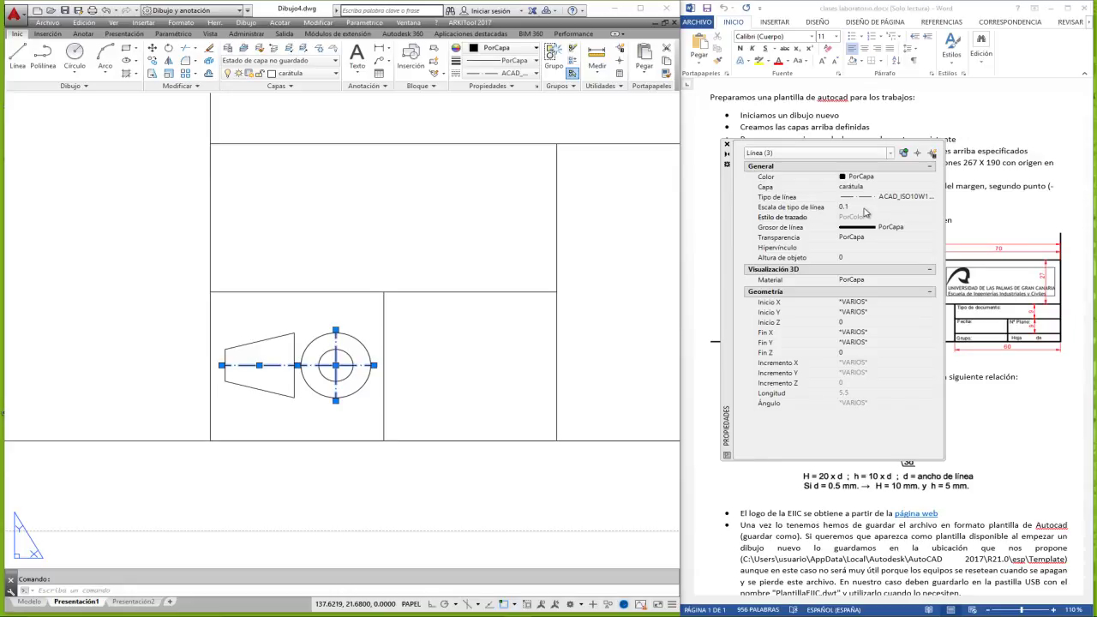
left_click(865, 208)
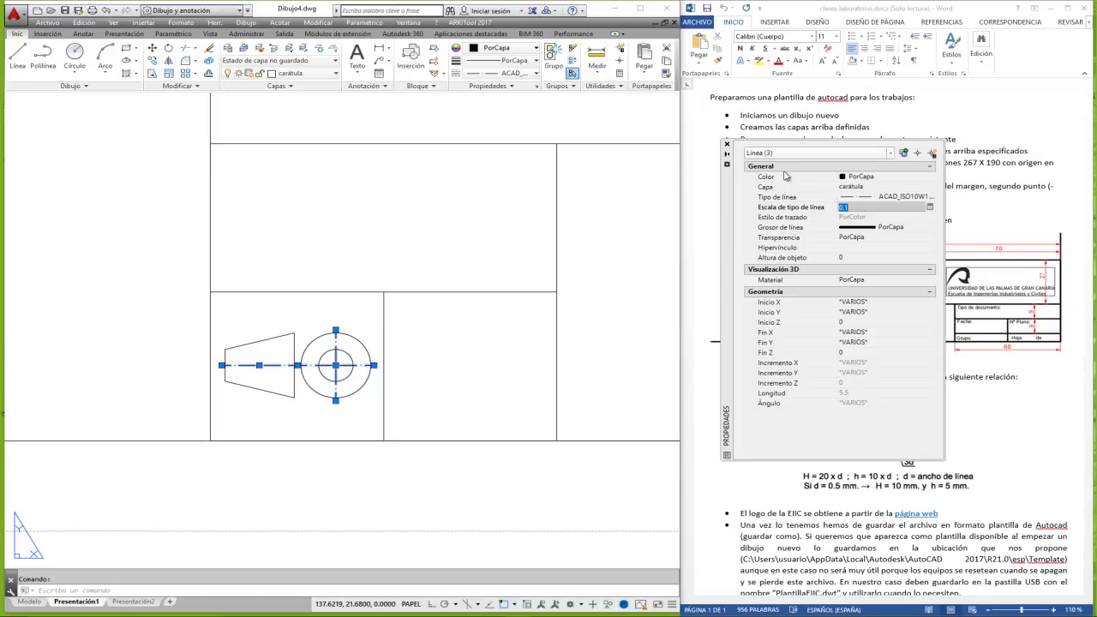
left_click(727, 143)
key("Escape")
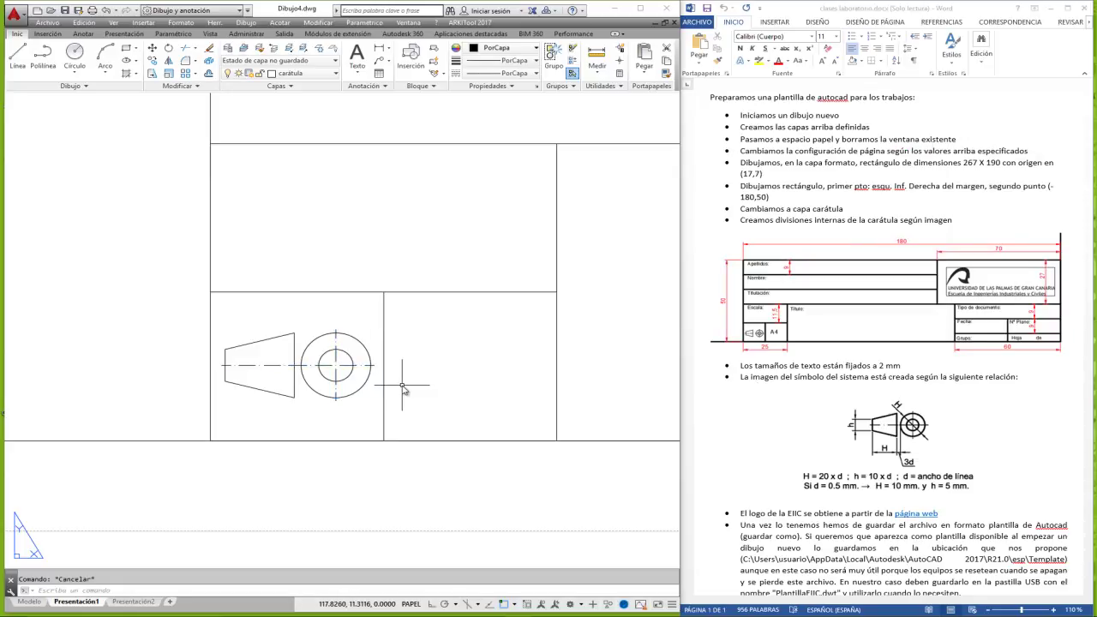
Pan the view over to the right end of the title block.
scroll(429, 385, "down", 3)
scroll(335, 437, "up", 2)
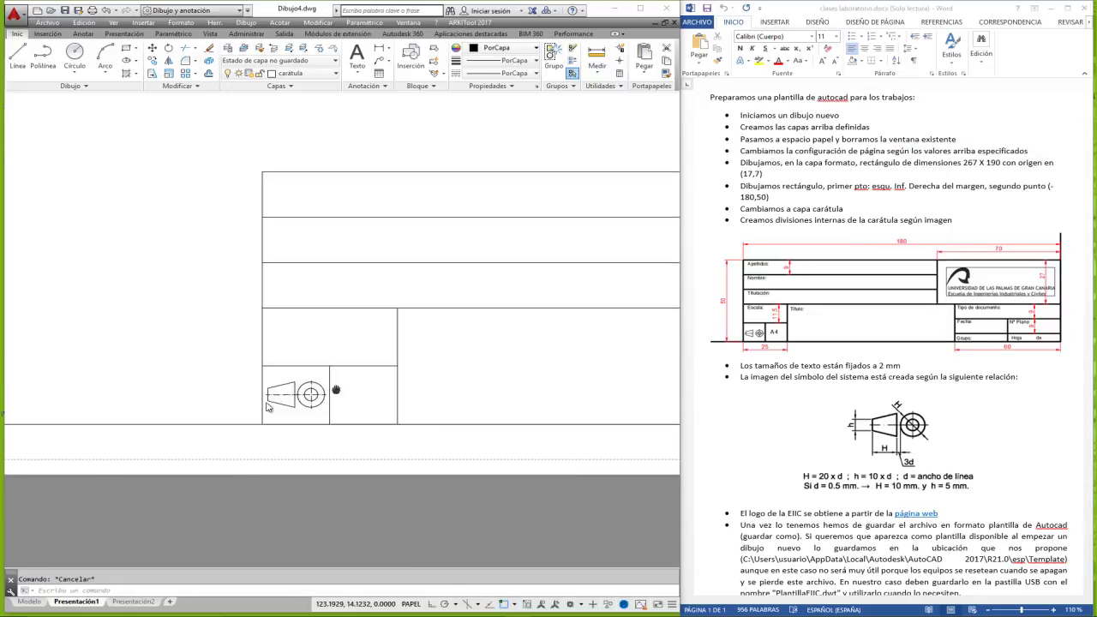
middle_click_drag(308, 419, 54, 400)
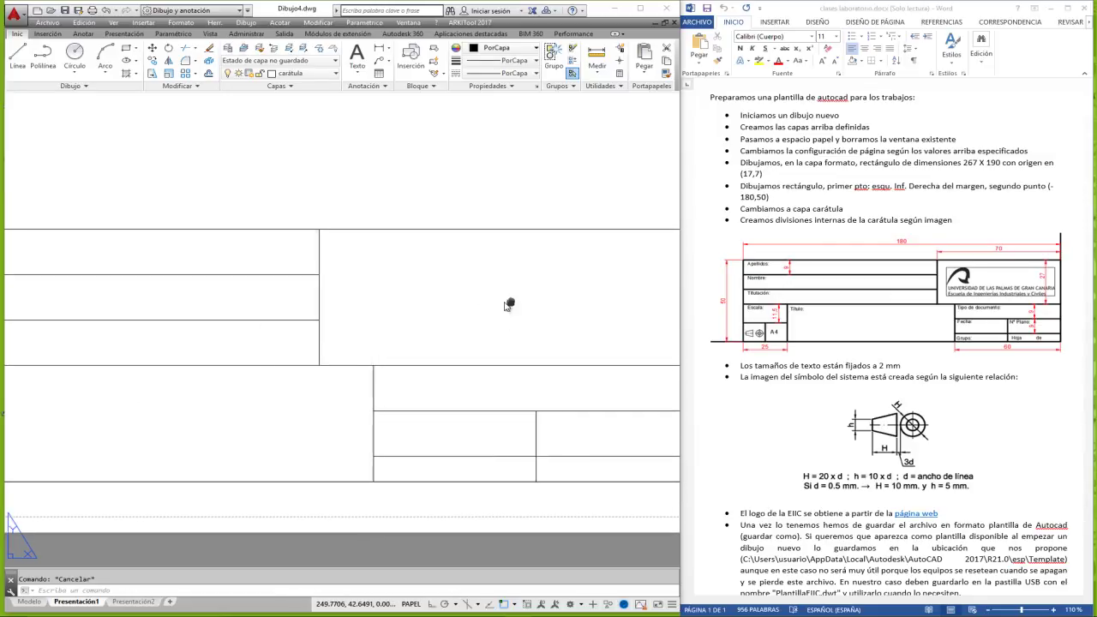
middle_click_drag(507, 303, 368, 309)
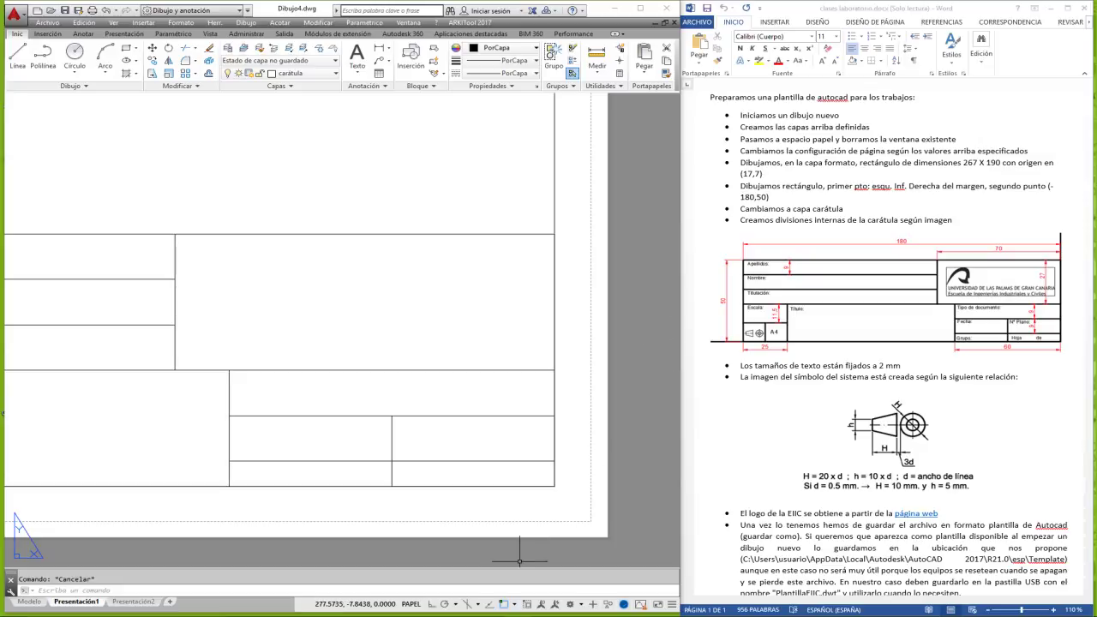
Go to the Trabajo Fin de Título page on the EIIC website in Firefox.
left_click(438, 580)
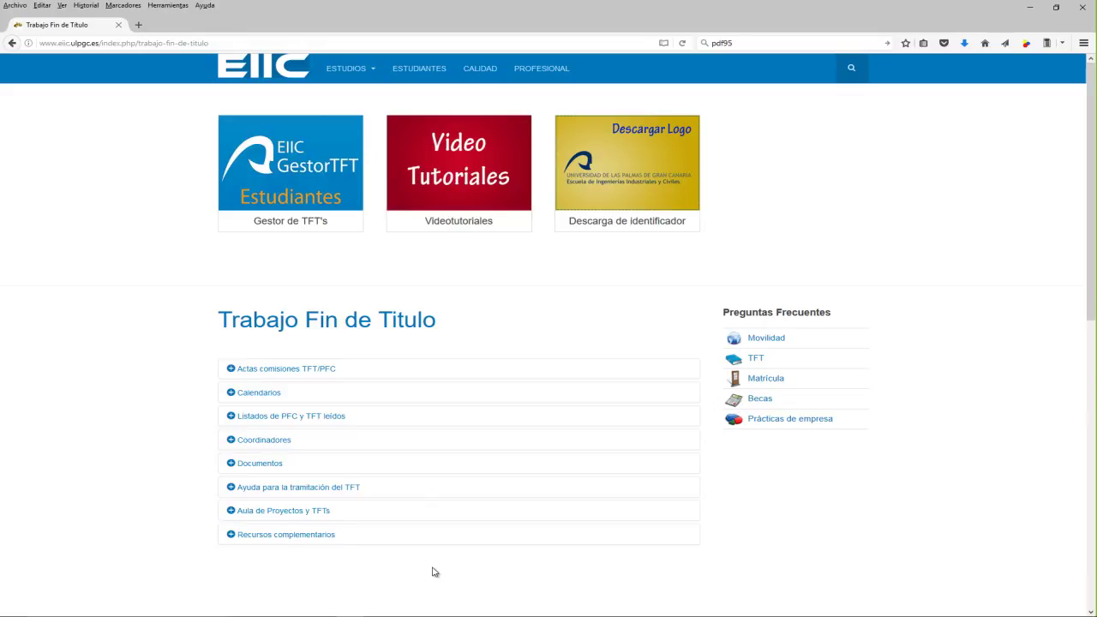
left_click(246, 75)
left_click(56, 44)
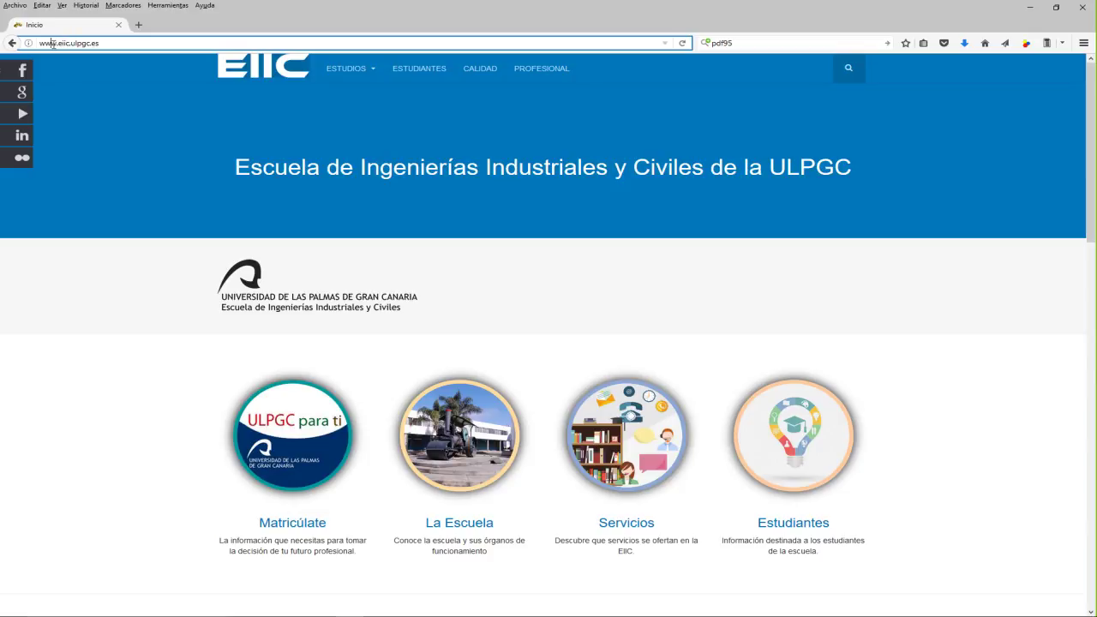
triple_click(53, 43)
scroll(105, 280, "down", 5)
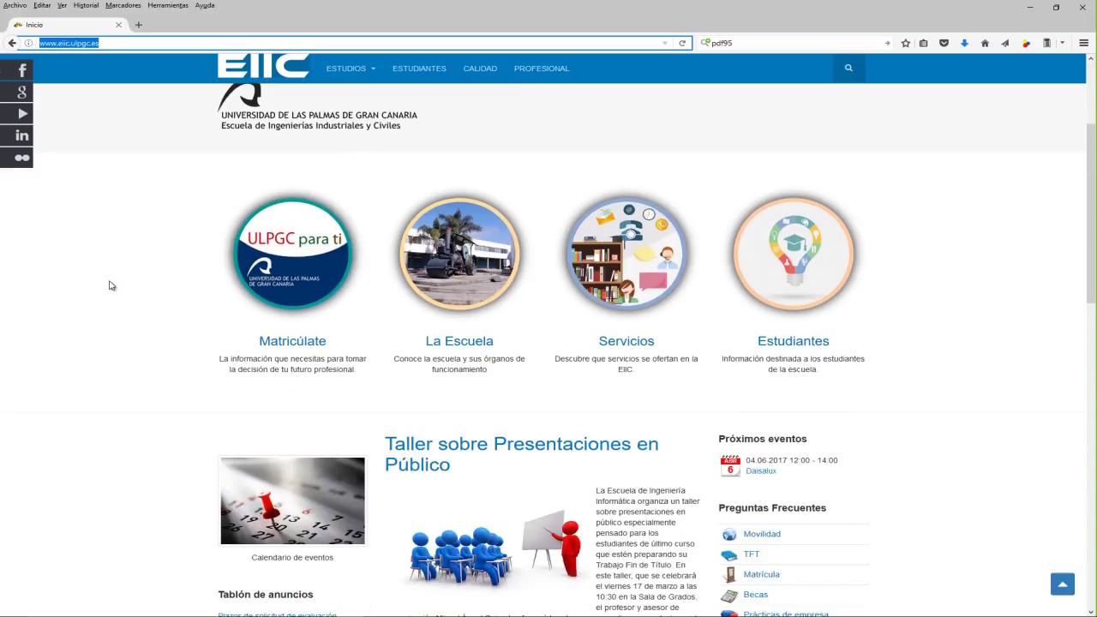
scroll(108, 284, "down", 10)
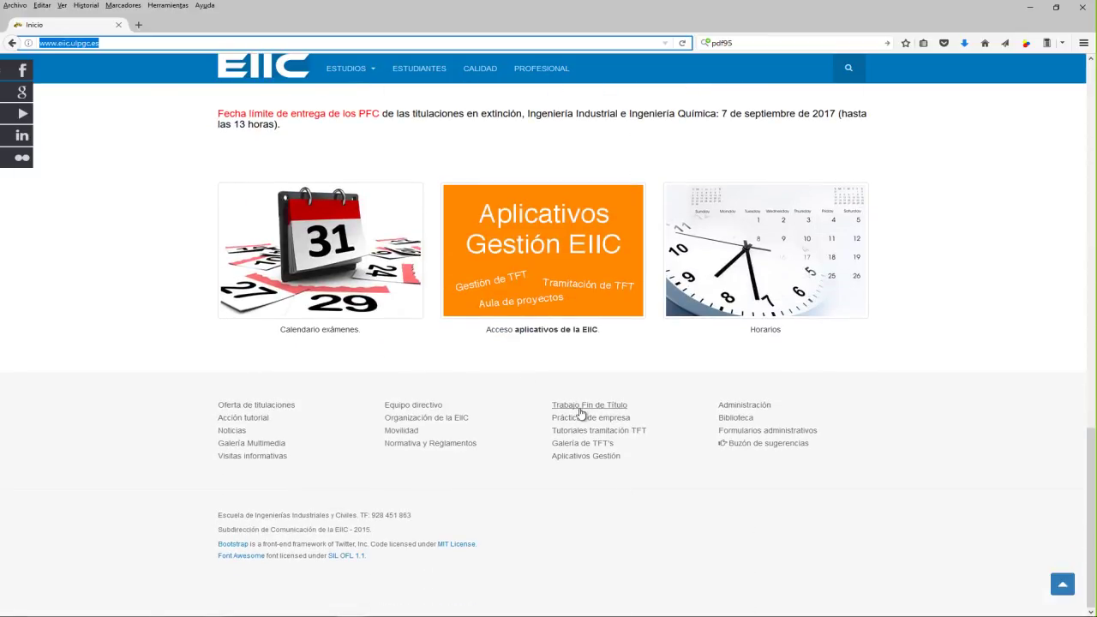
left_click(576, 408)
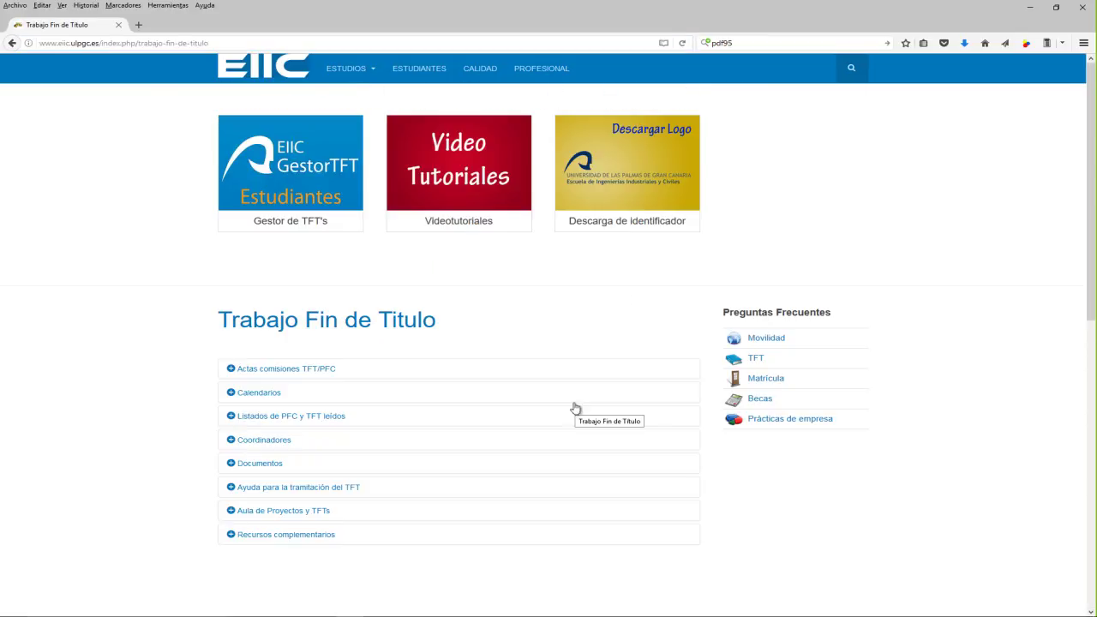
Download the EIIC logo zip and open its containing Downloads folder.
left_click(645, 178)
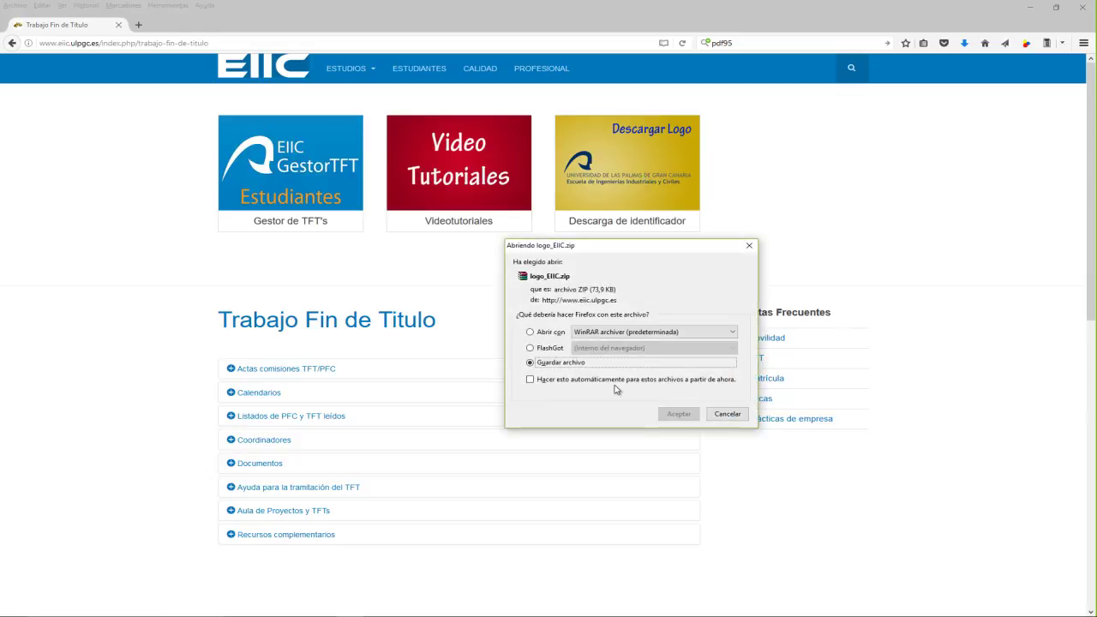
left_click(678, 414)
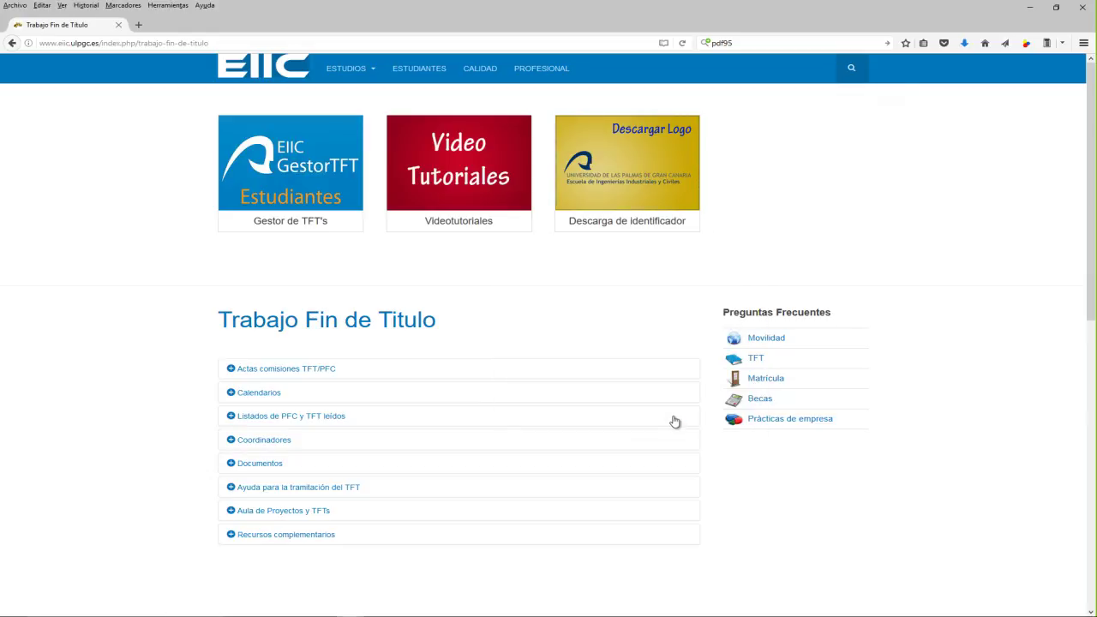
left_click(965, 45)
right_click(816, 76)
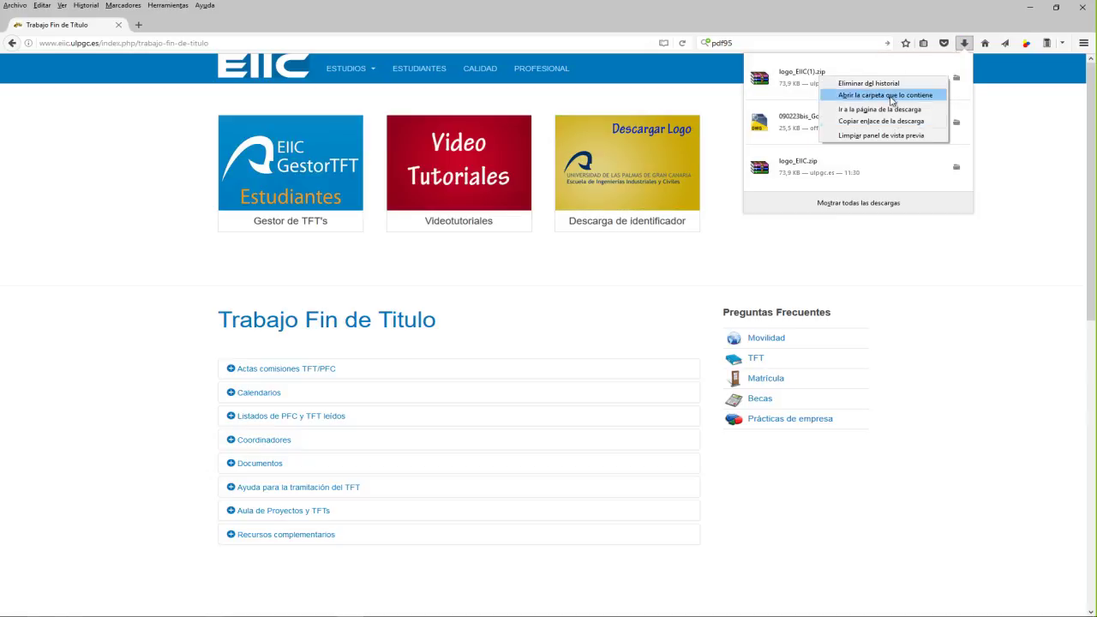
left_click(890, 95)
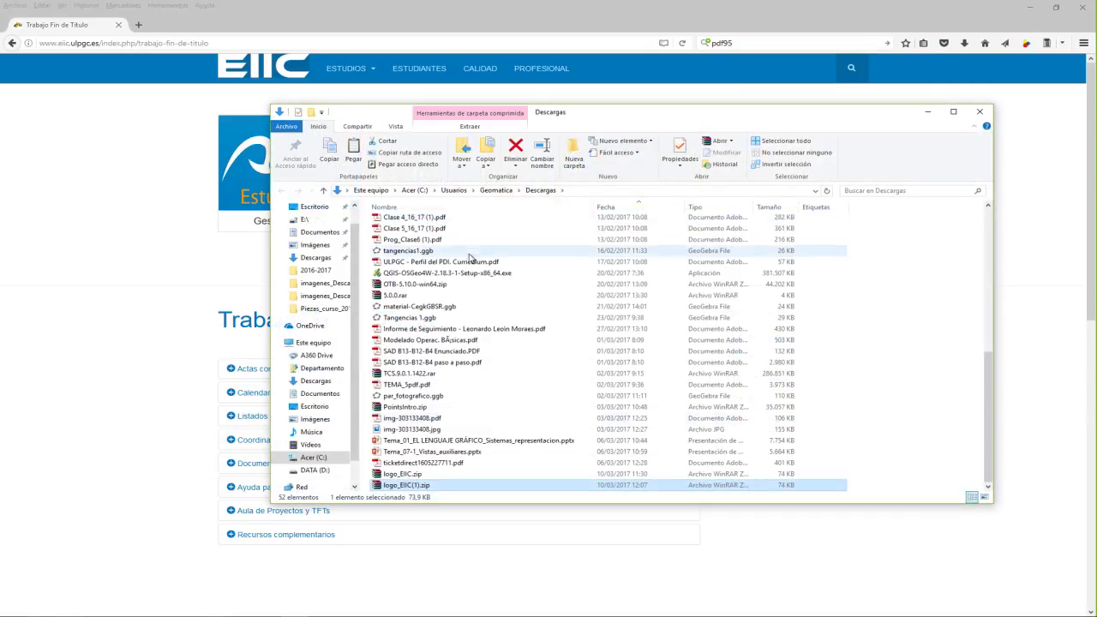
Copy logo_EIIC(1).zip into Documentos\2016-2017\Electricos.
right_click(421, 488)
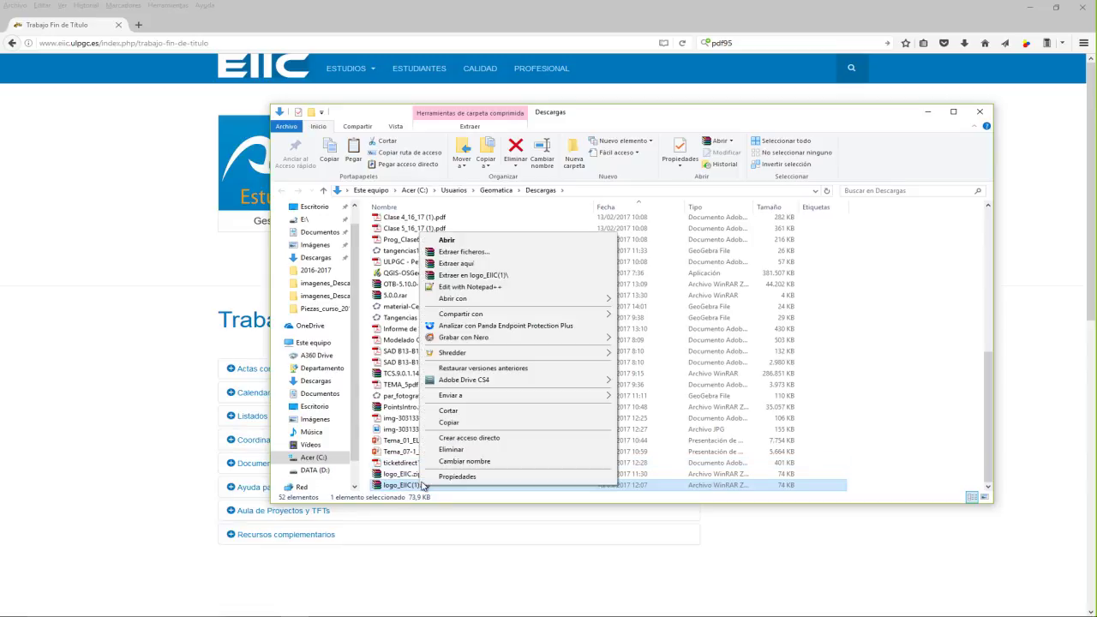
left_click(449, 421)
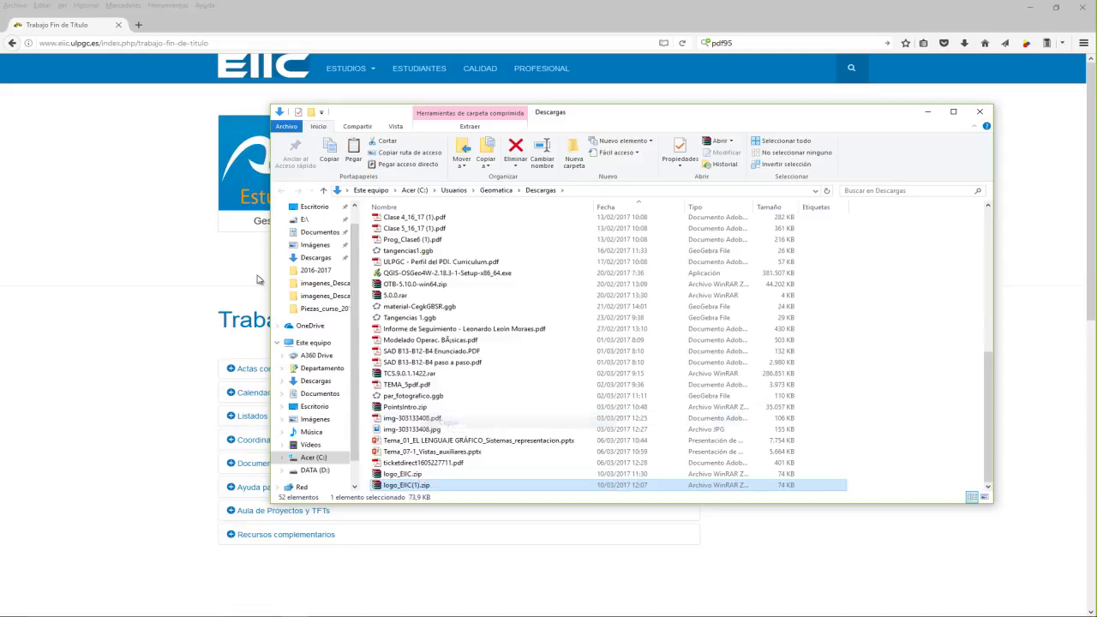
left_click(317, 235)
double_click(416, 234)
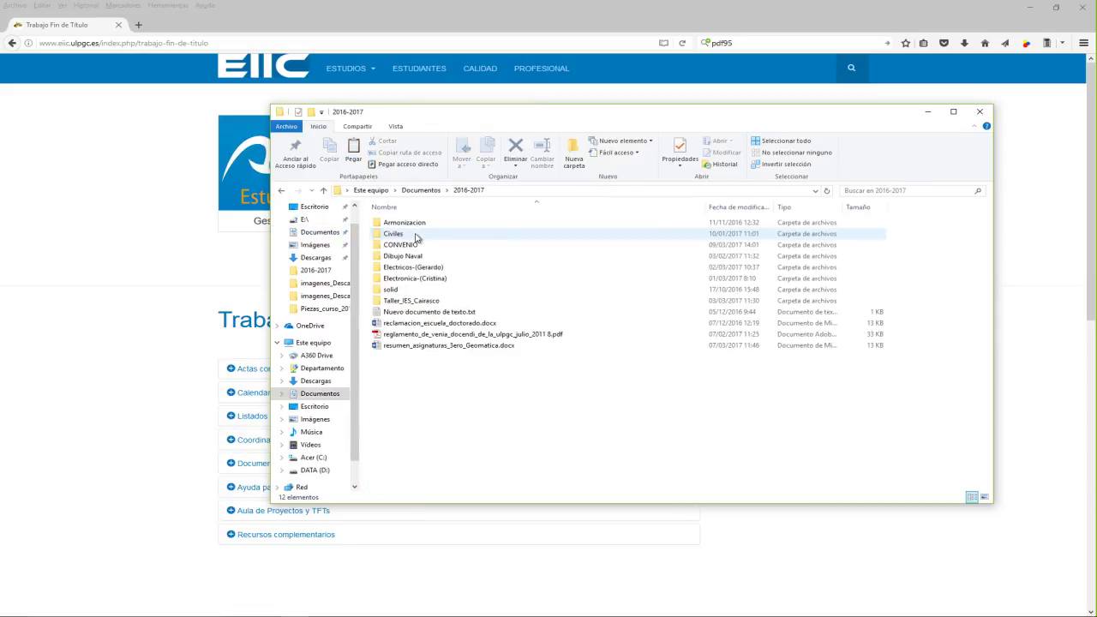
double_click(420, 268)
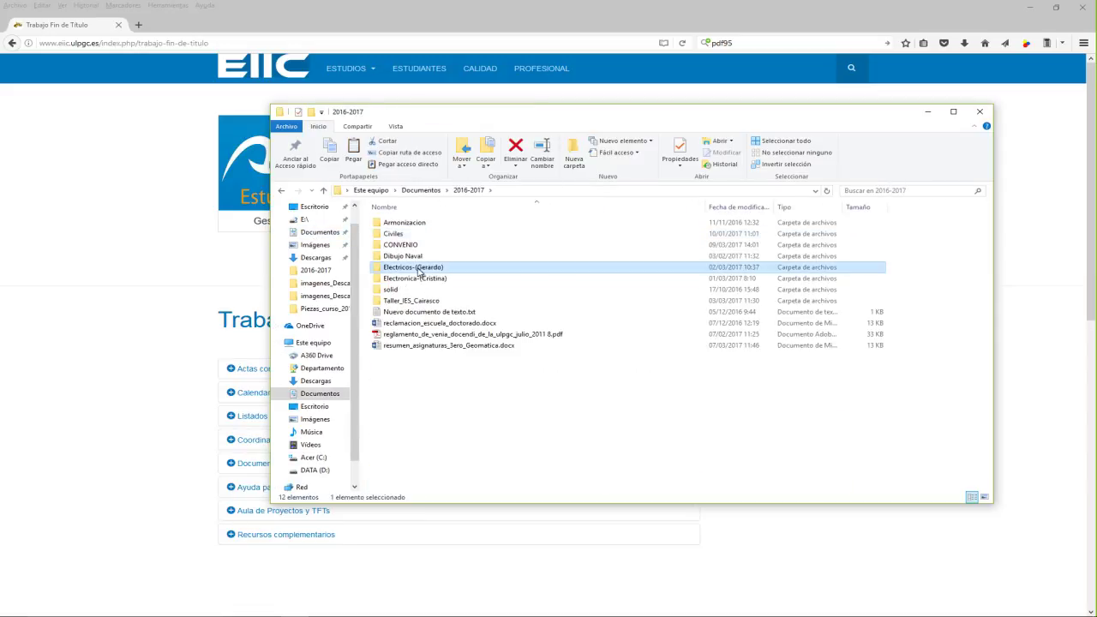
right_click(413, 323)
left_click(440, 397)
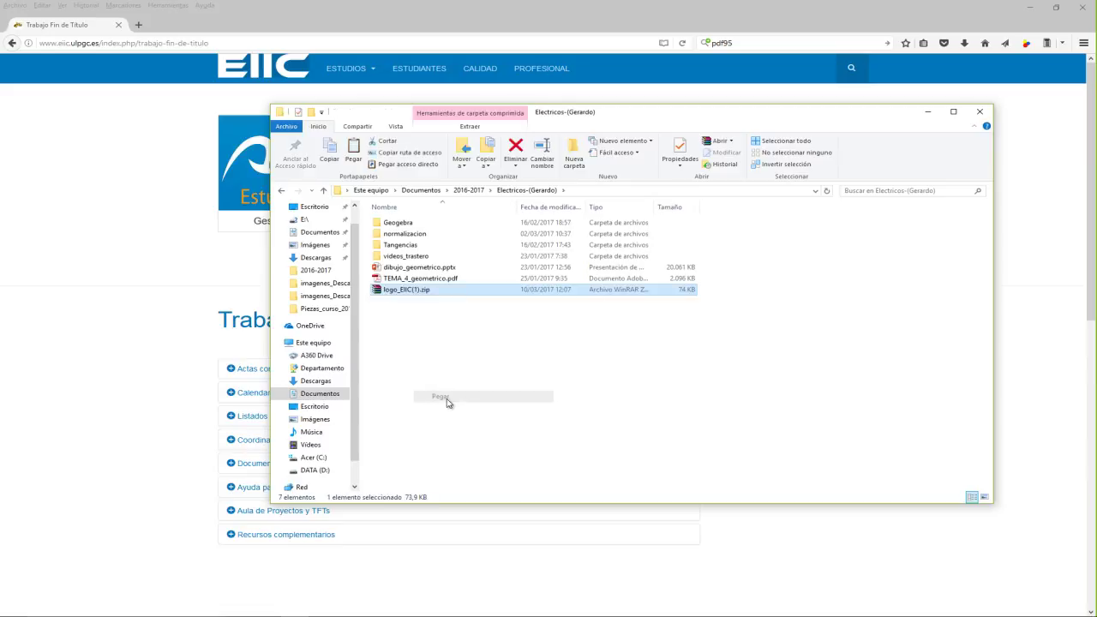
Extract the zip to logo_EIIC(1), preview ulpgc_eiic_N.png in its logo folder, then close Explorer.
right_click(403, 291)
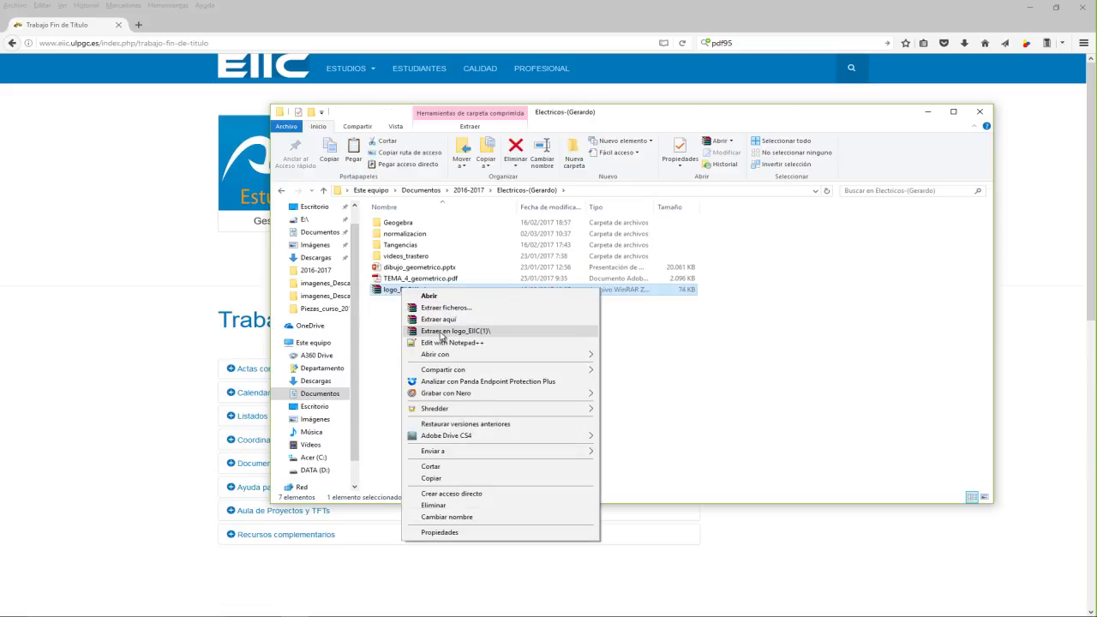
left_click(441, 336)
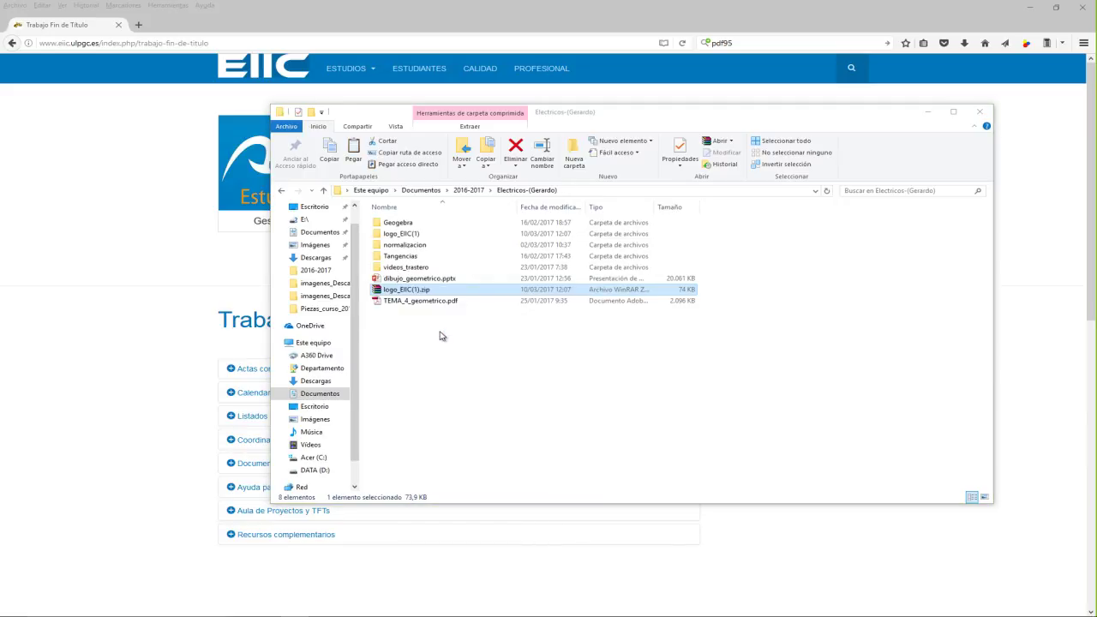
left_click(399, 236)
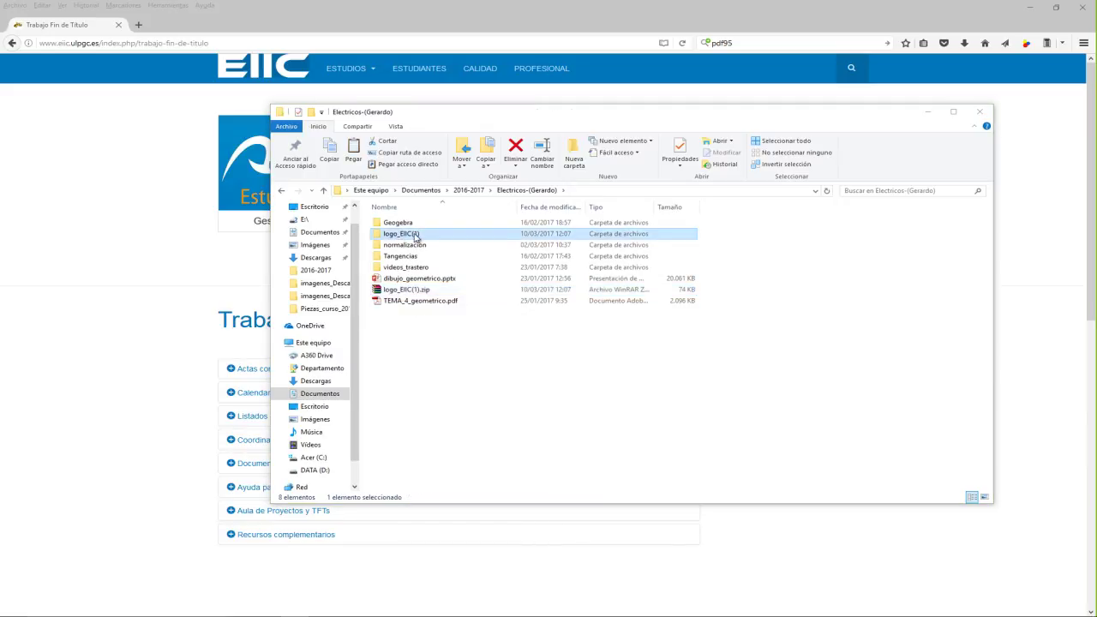
double_click(399, 236)
double_click(393, 222)
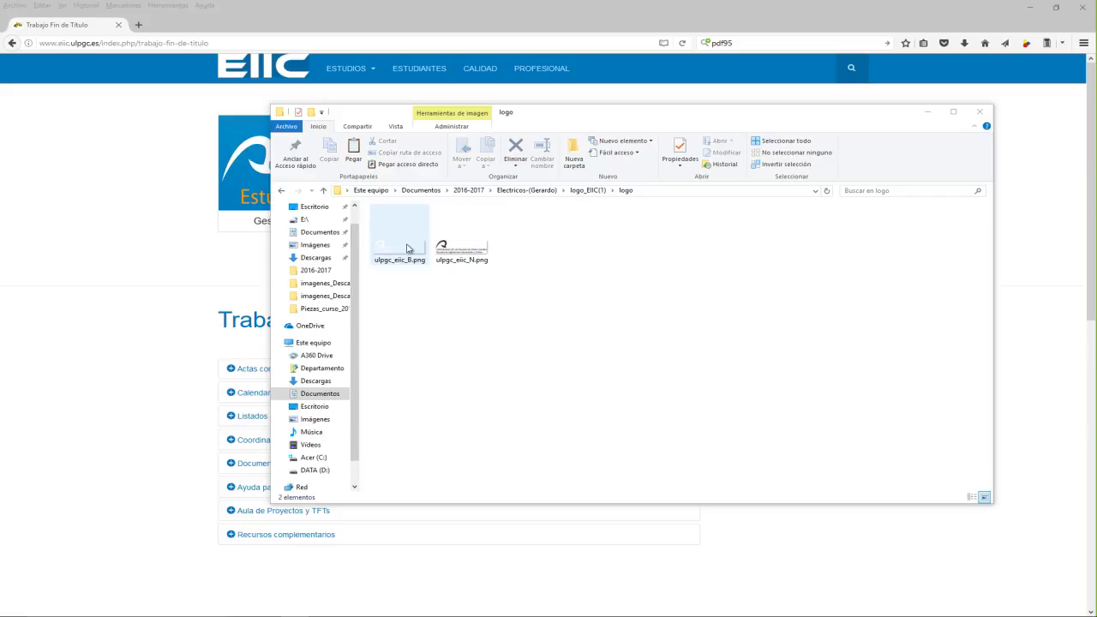
left_click(458, 253)
double_click(488, 243)
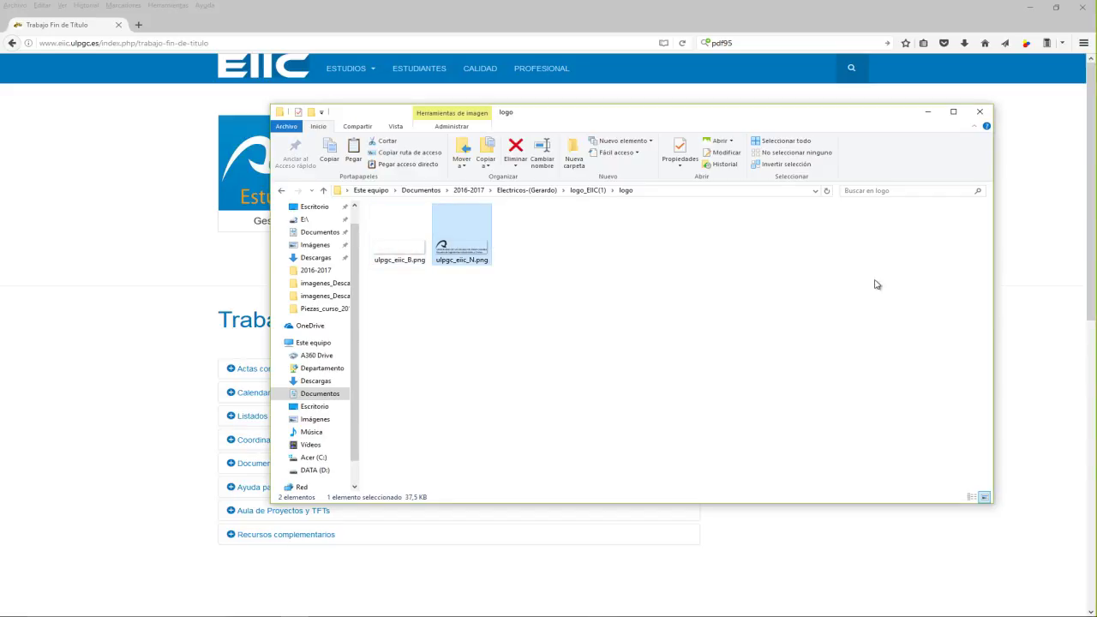
left_click(981, 113)
mouse_move(518, 610)
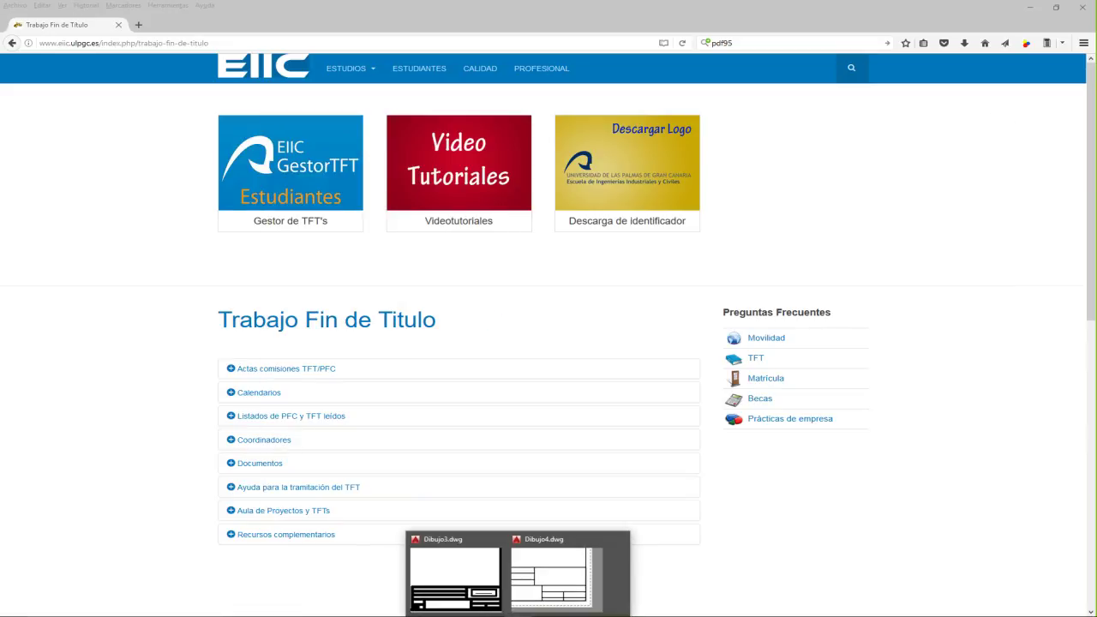
Back in Dibujo4, start attaching an external image from the Inserción tab.
left_click(548, 588)
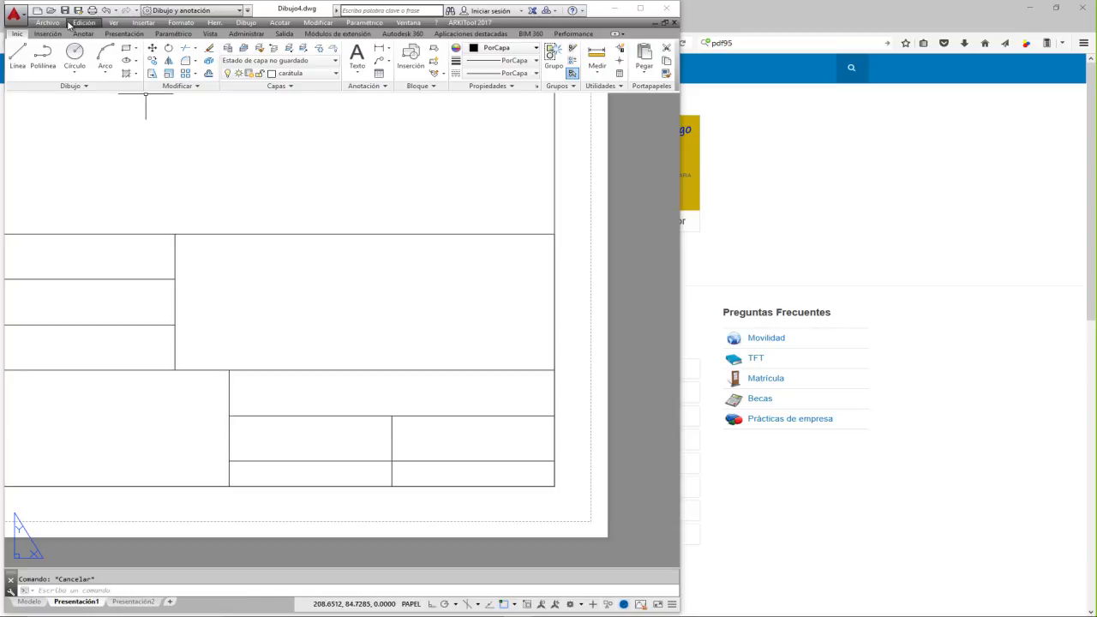
left_click(150, 24)
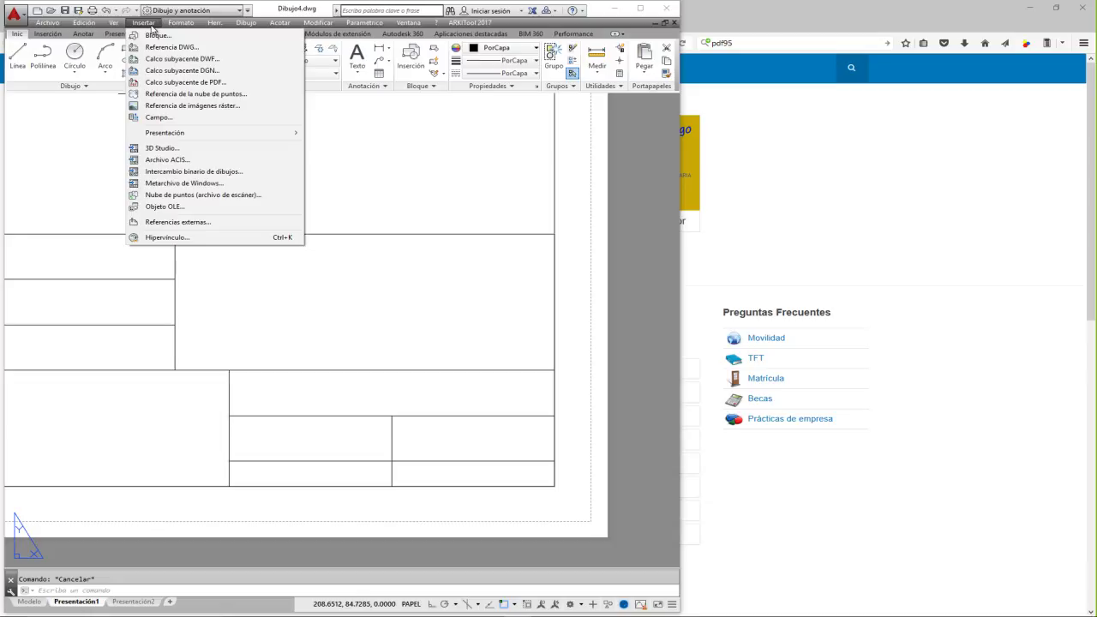
left_click(149, 25)
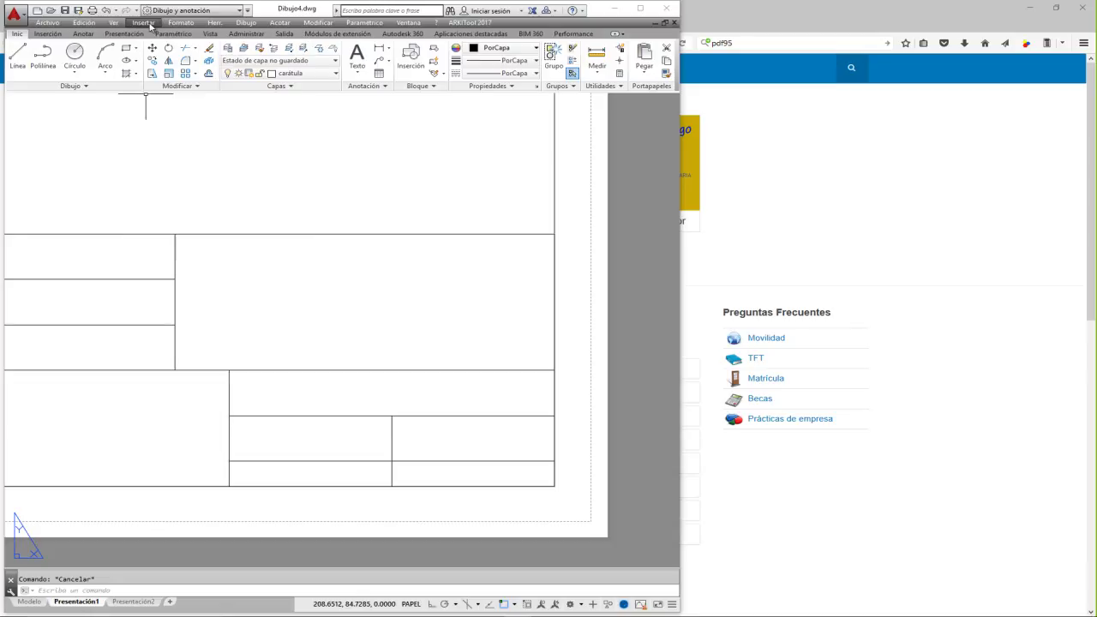
left_click(44, 35)
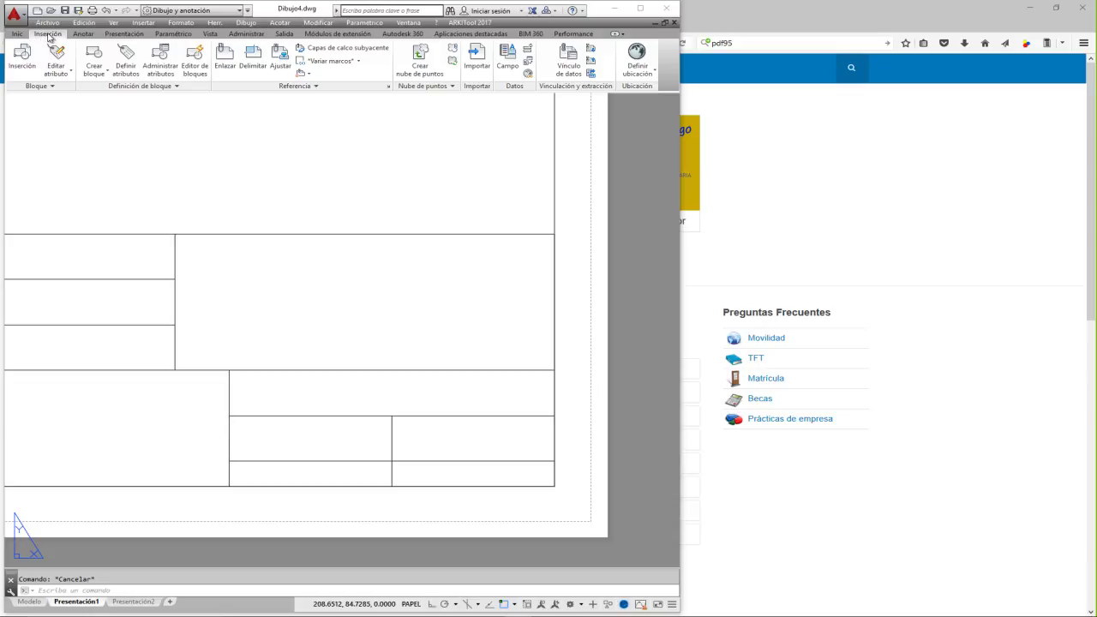
left_click(224, 58)
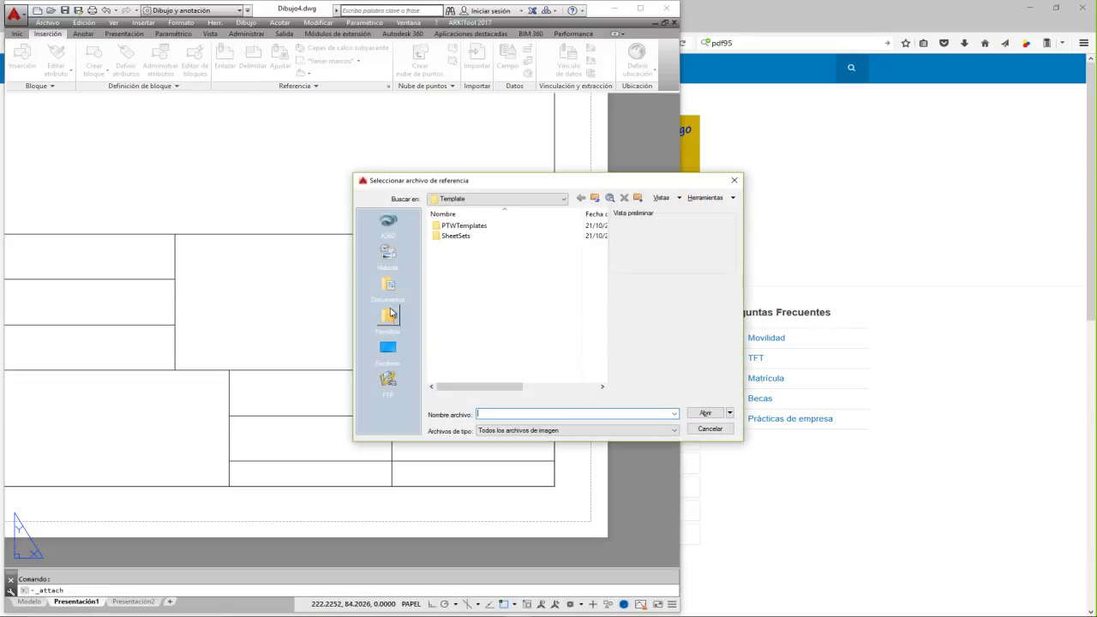
Choose ulpgc_eiic_N.png from Electricos\logo_EIIC(1)\logo as the image to attach.
left_click(390, 287)
double_click(457, 236)
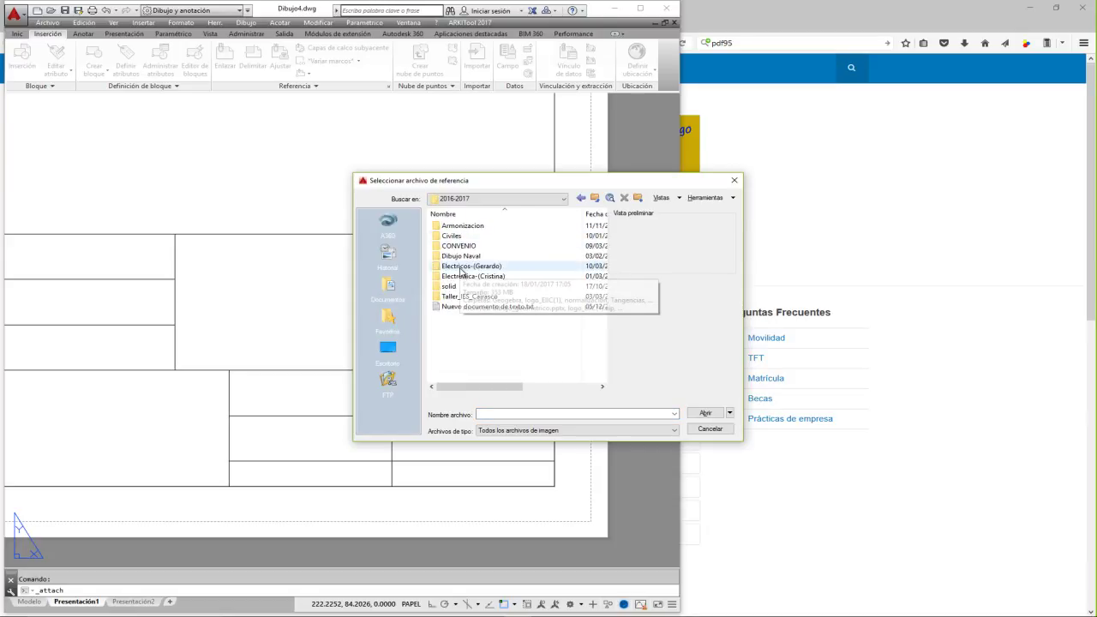
double_click(460, 267)
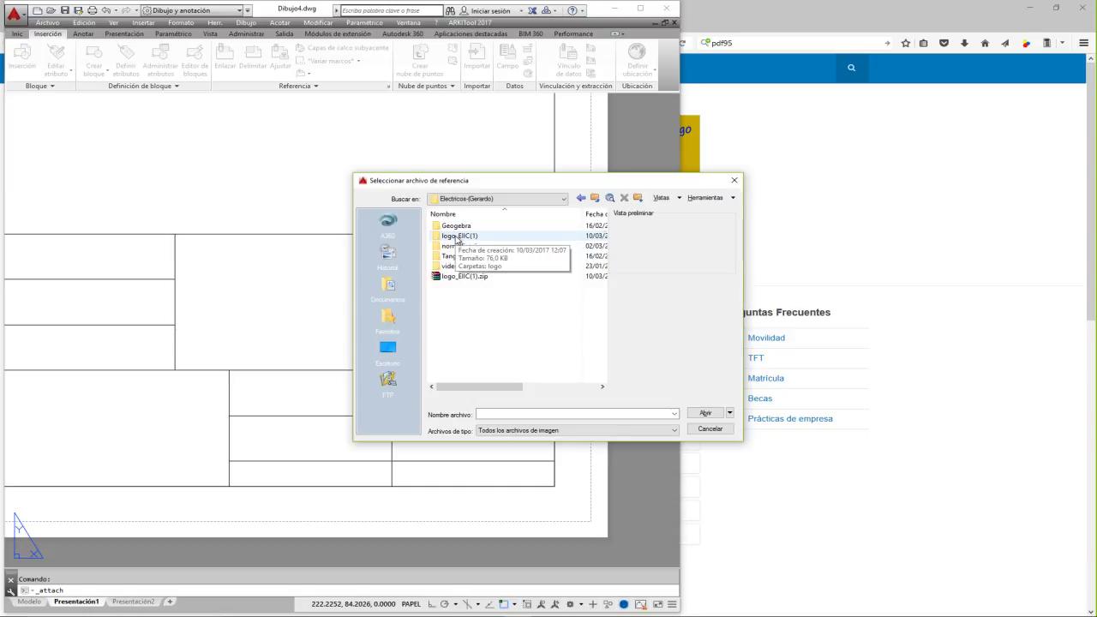
double_click(457, 236)
double_click(453, 227)
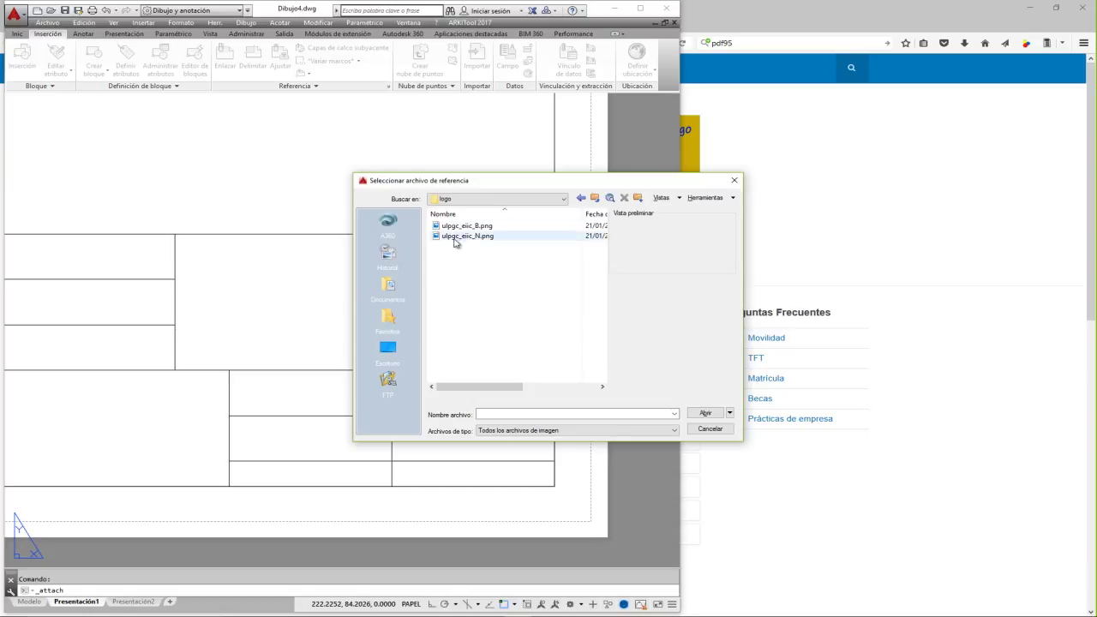
left_click(453, 237)
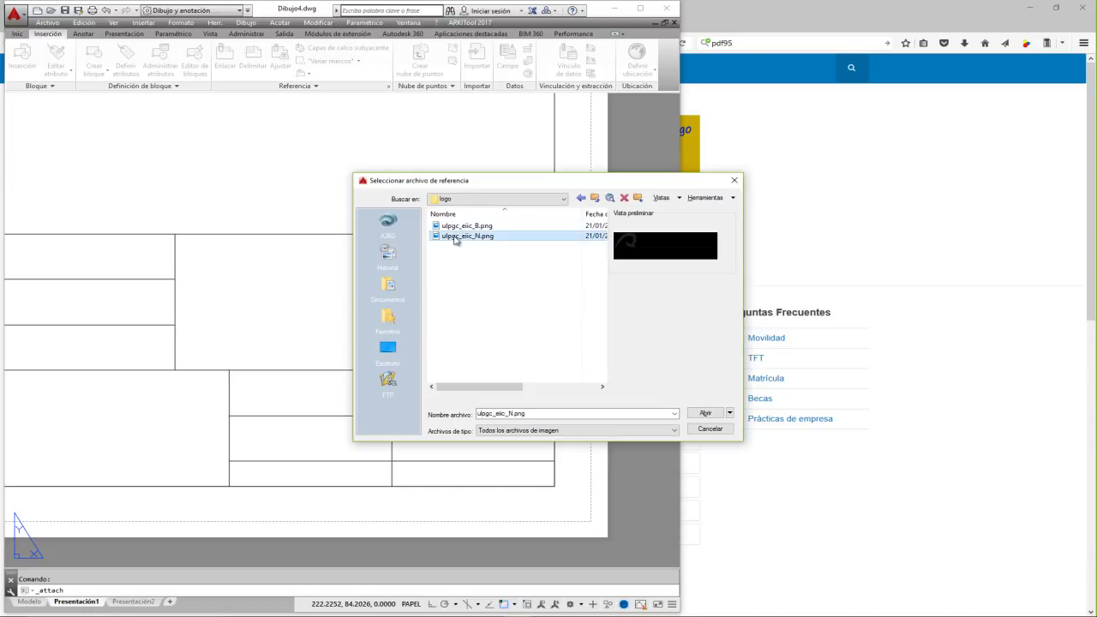
left_click(704, 414)
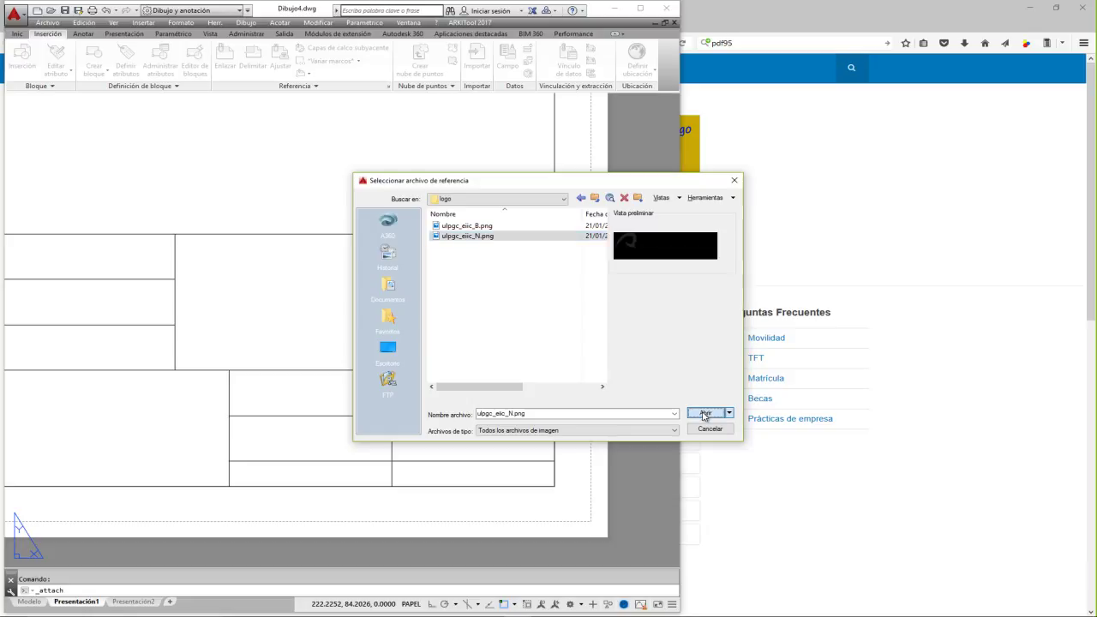
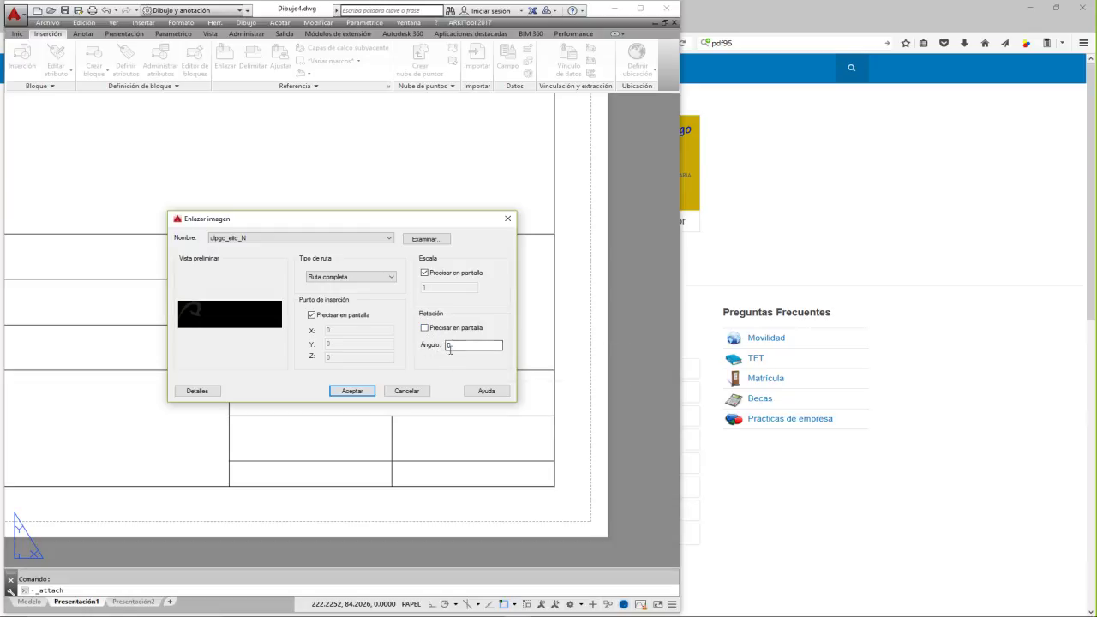
Insert the ulpgc_eiic_N logo at scale 1 at the upper cell's lower-left corner.
left_click(351, 392)
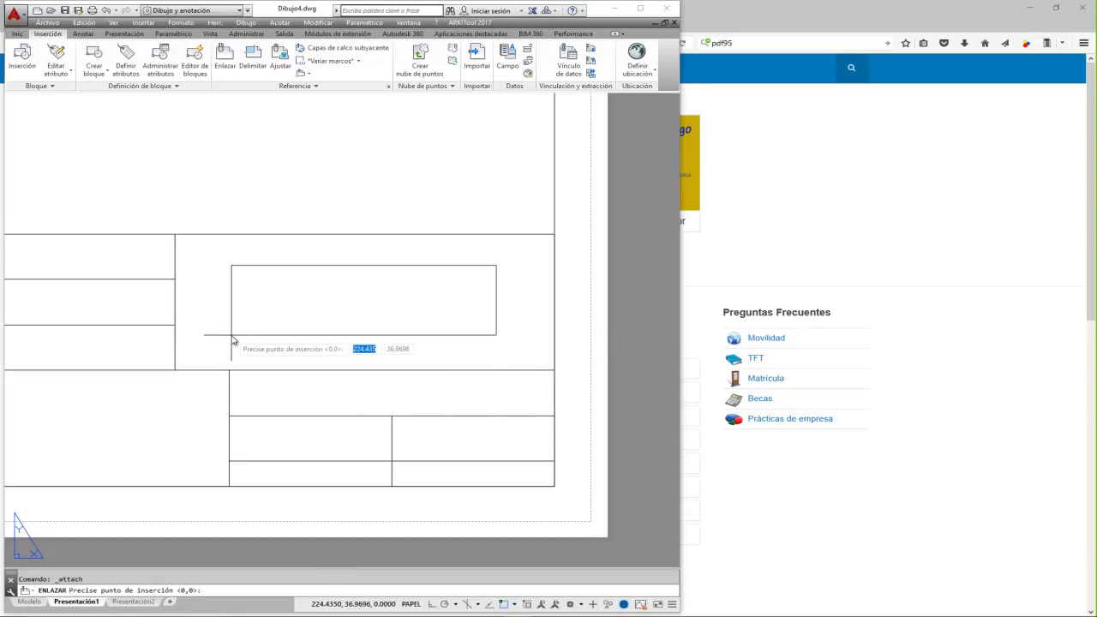
left_click(231, 335)
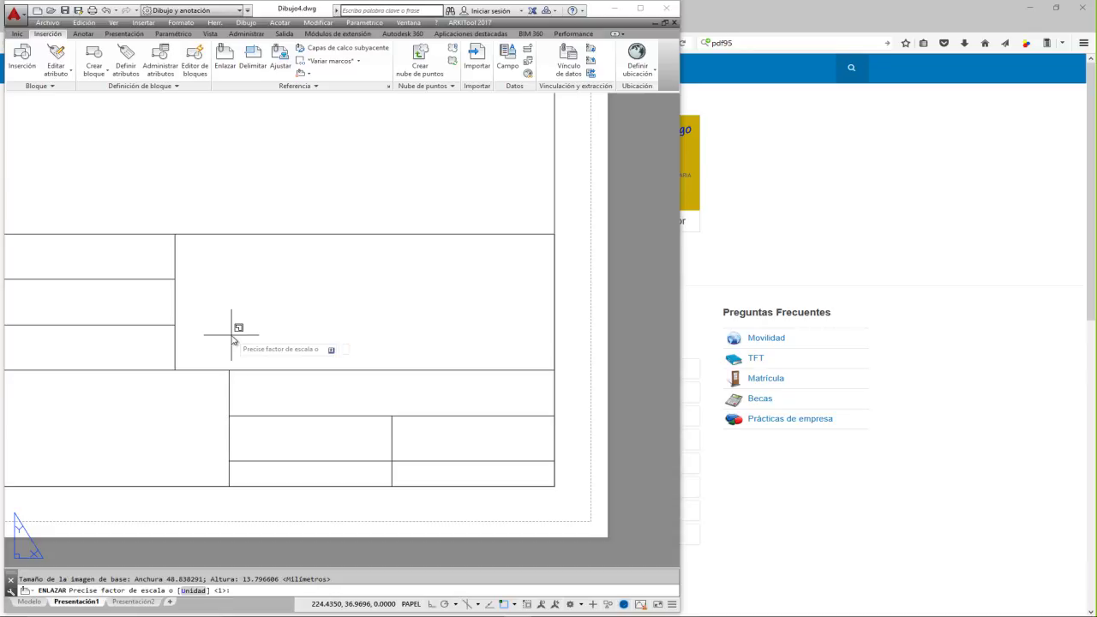
key("Return")
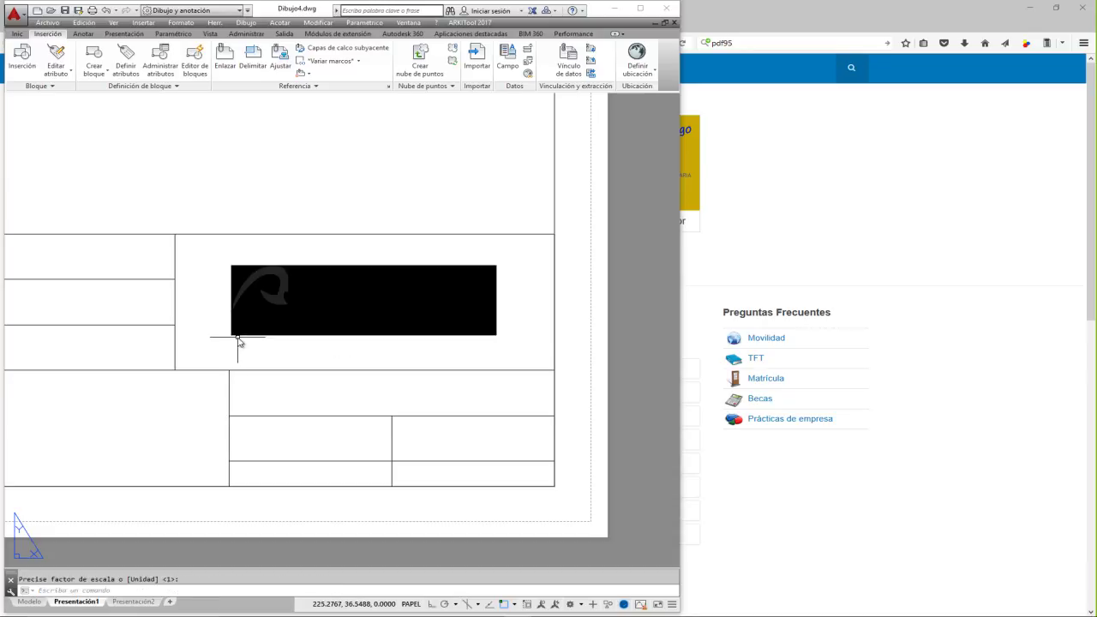
left_click(230, 338)
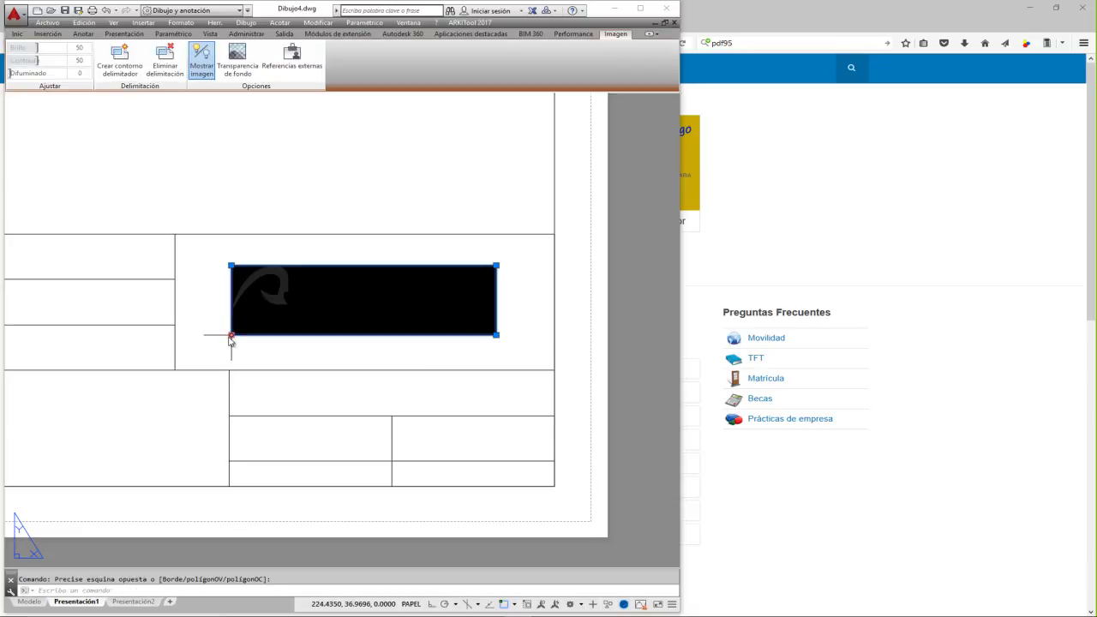
right_click(230, 339)
Set the logo image's Transparencia de fondo to Sí and close its Properties palette.
left_click(283, 592)
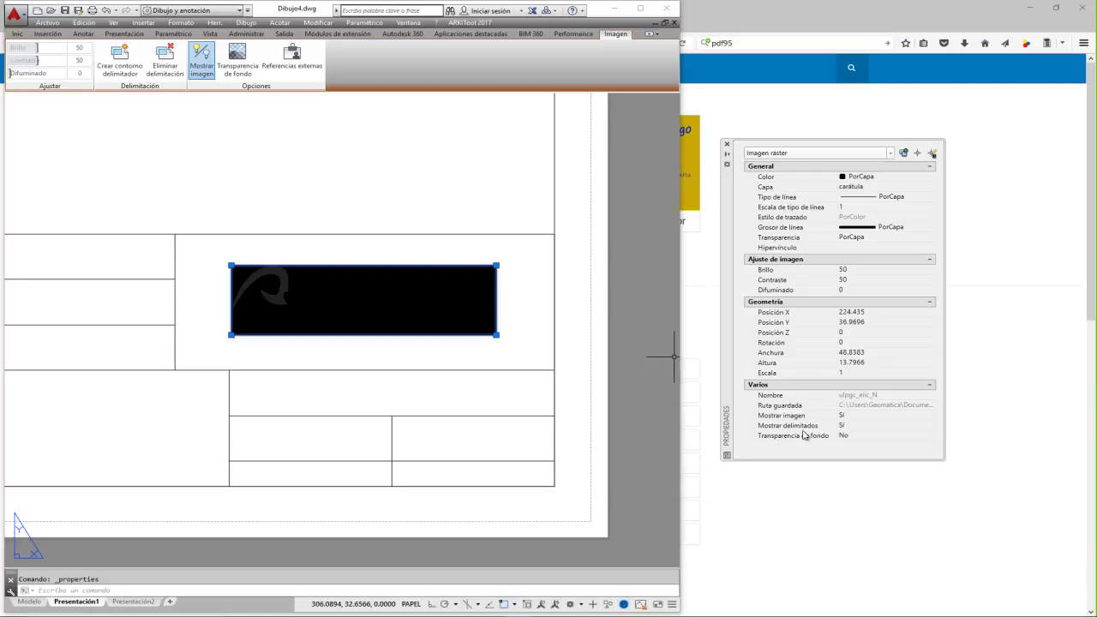
left_click(864, 436)
left_click(864, 436)
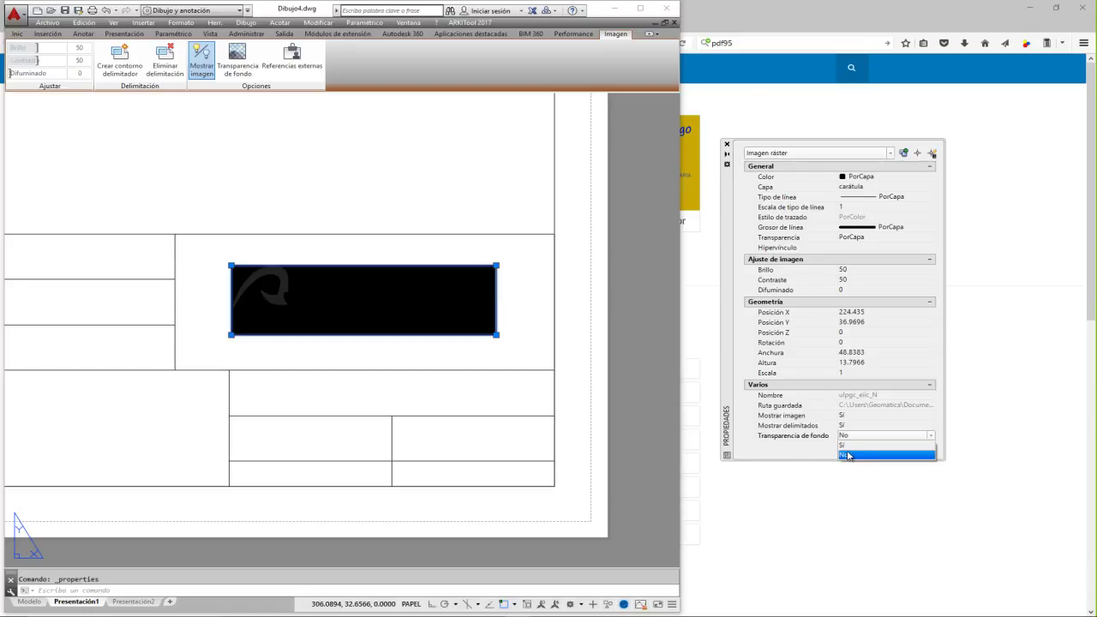
left_click(849, 450)
left_click(727, 144)
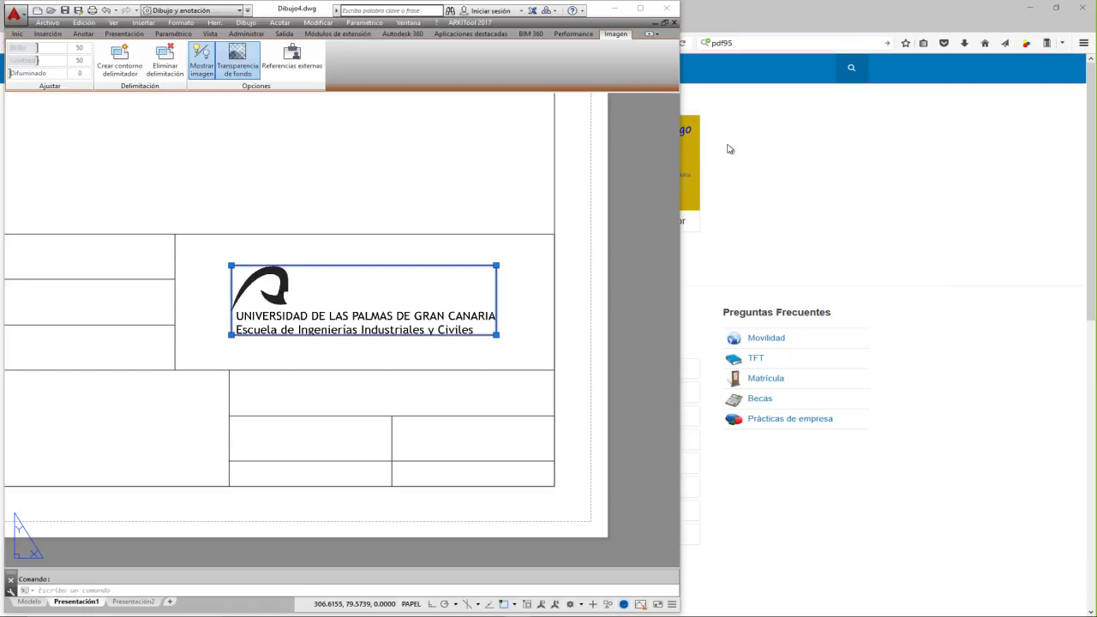
scroll(365, 334, "down", 4)
middle_click_drag(363, 343, 434, 354)
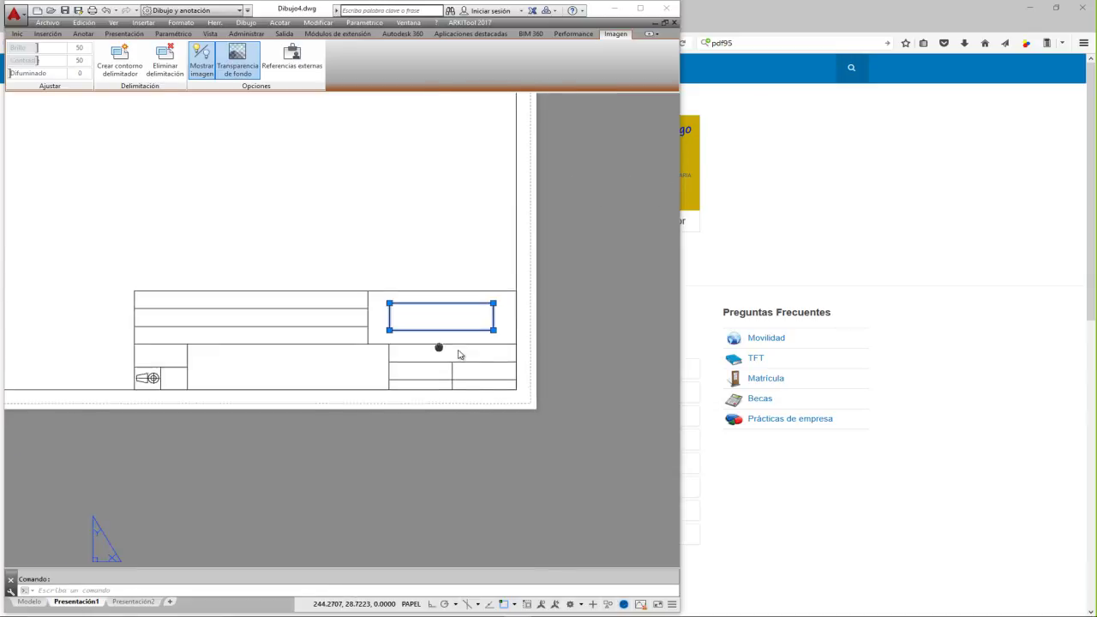
key("Escape")
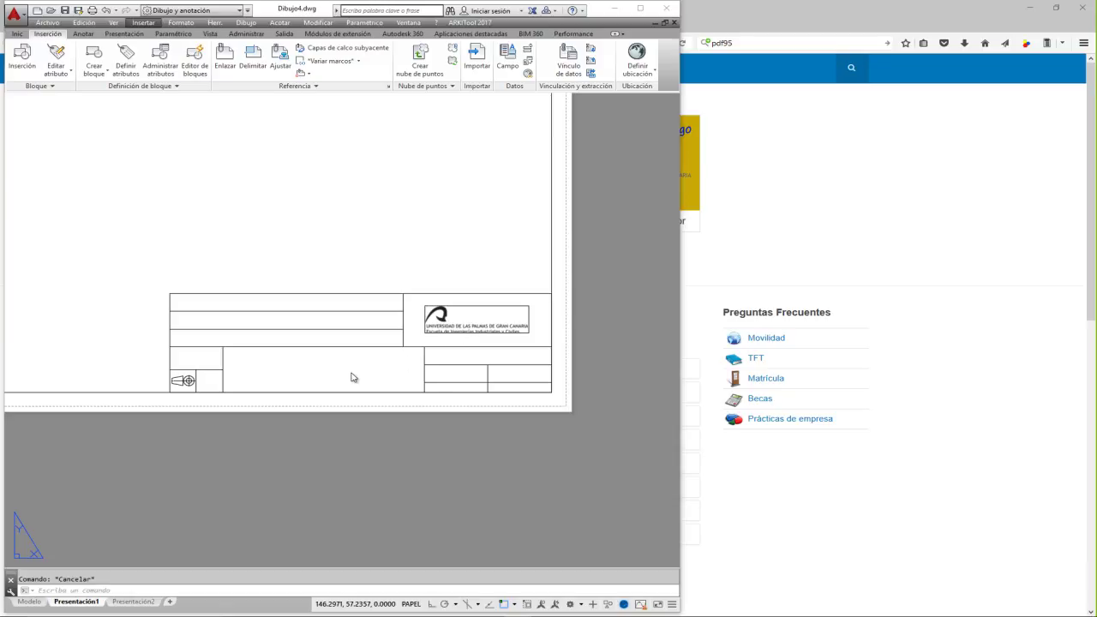
Zoom in on the title block and bring up the Word lab instructions.
scroll(368, 341, "up", 2)
middle_click_drag(382, 355, 360, 355)
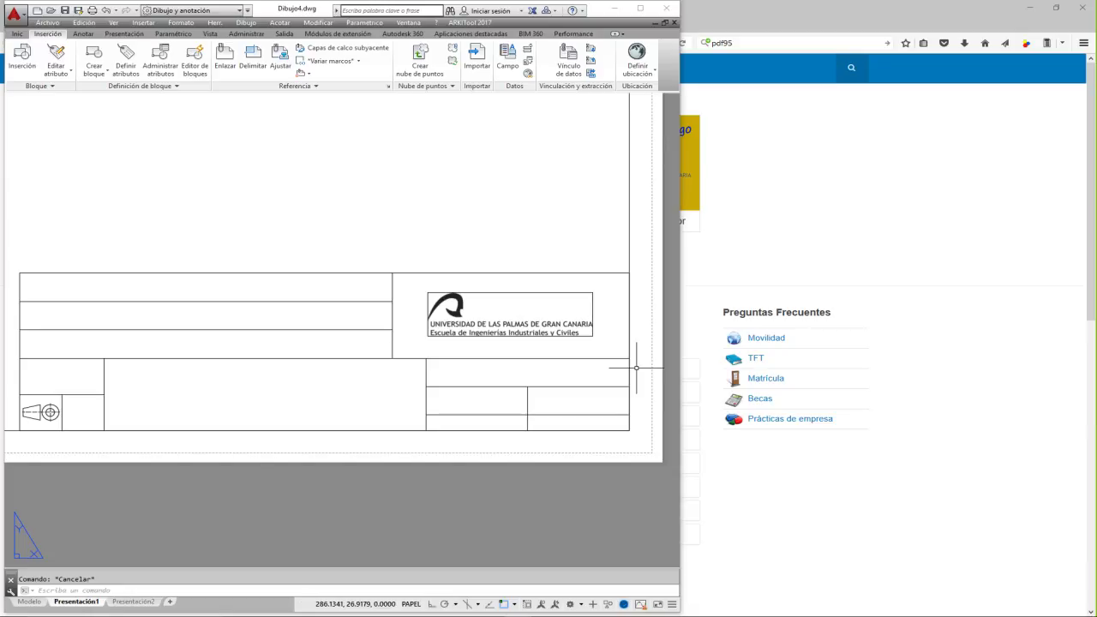
key("alt+Tab")
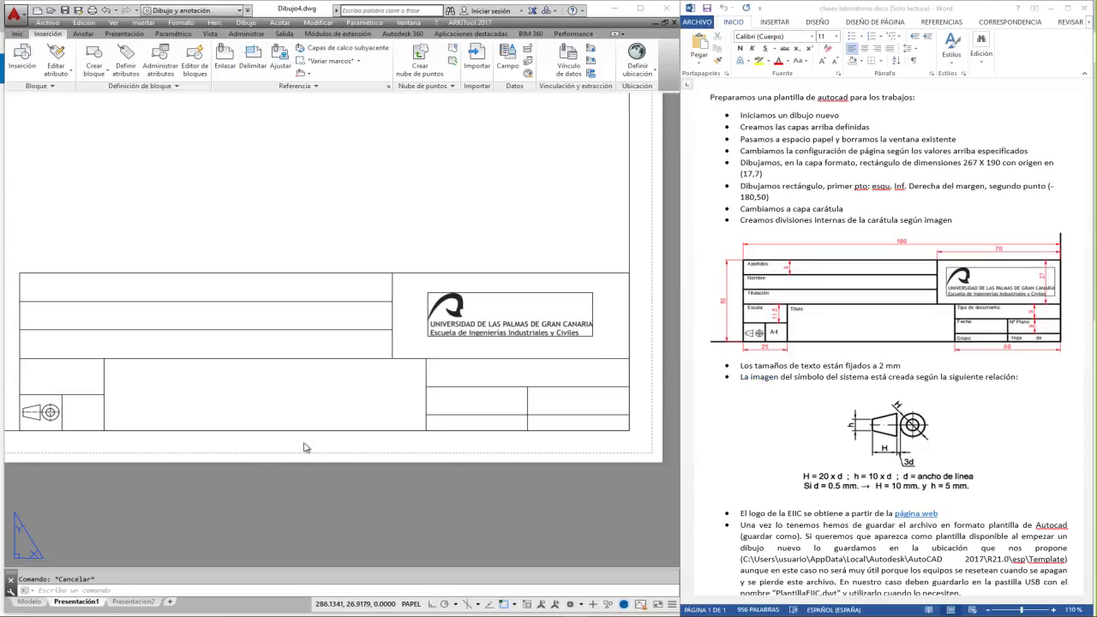
Draw a TEXTOM multiline text box across the title block's top-left row.
left_click(19, 34)
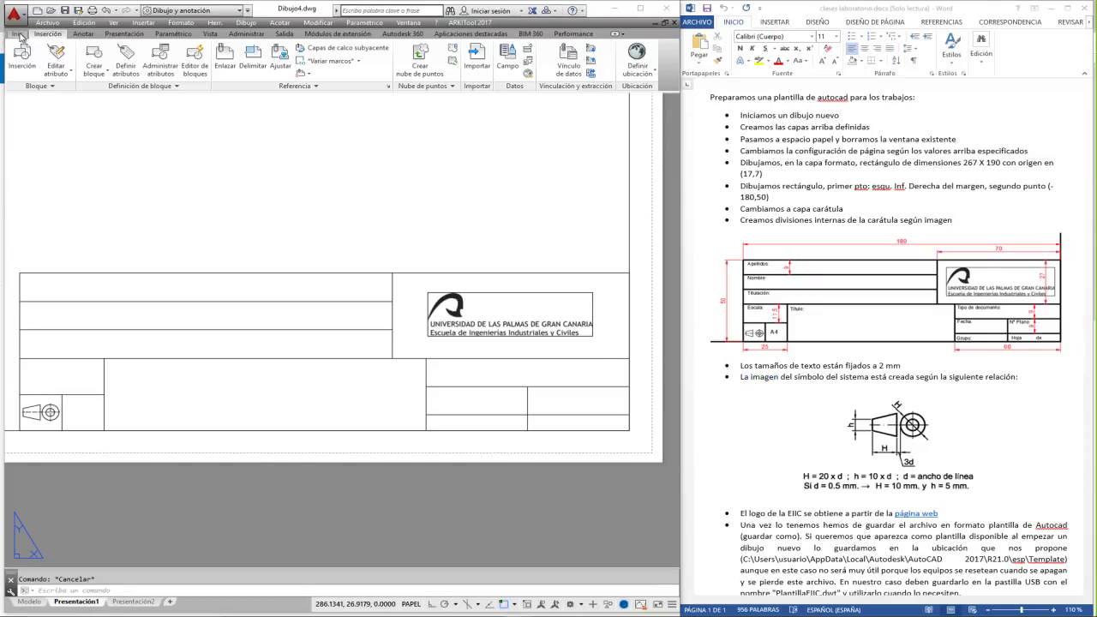
left_click(19, 35)
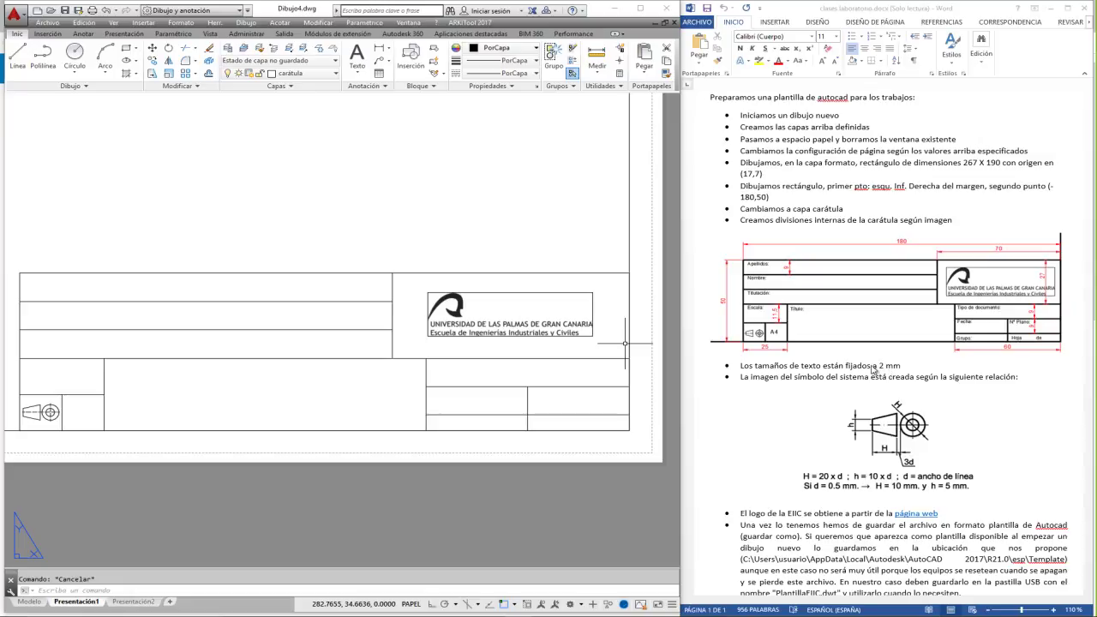
left_click(357, 56)
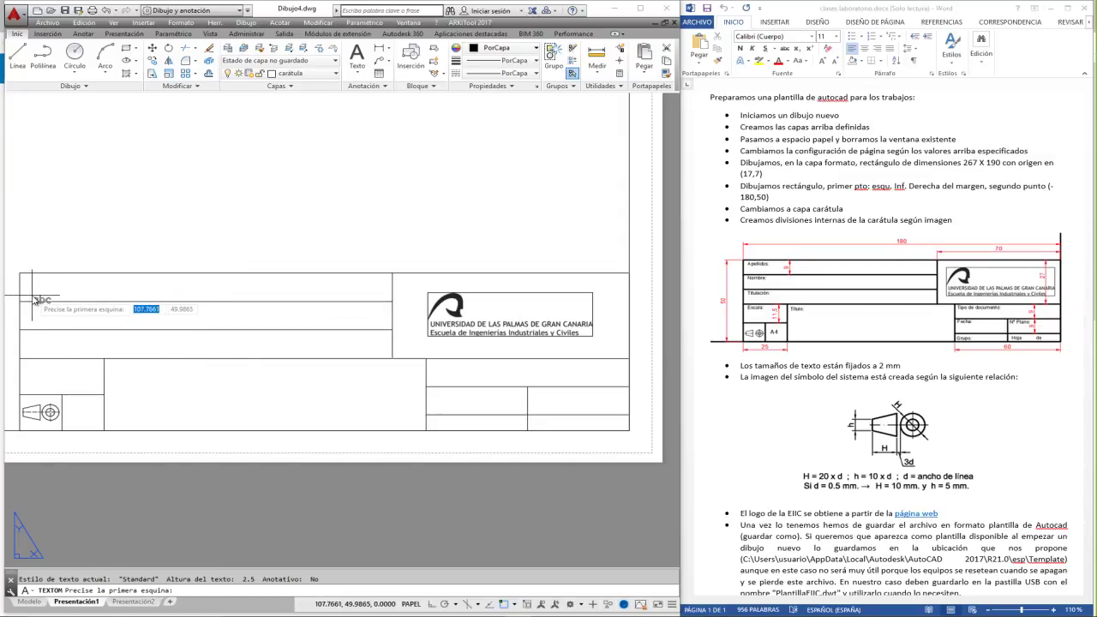
scroll(30, 292, "up", 3)
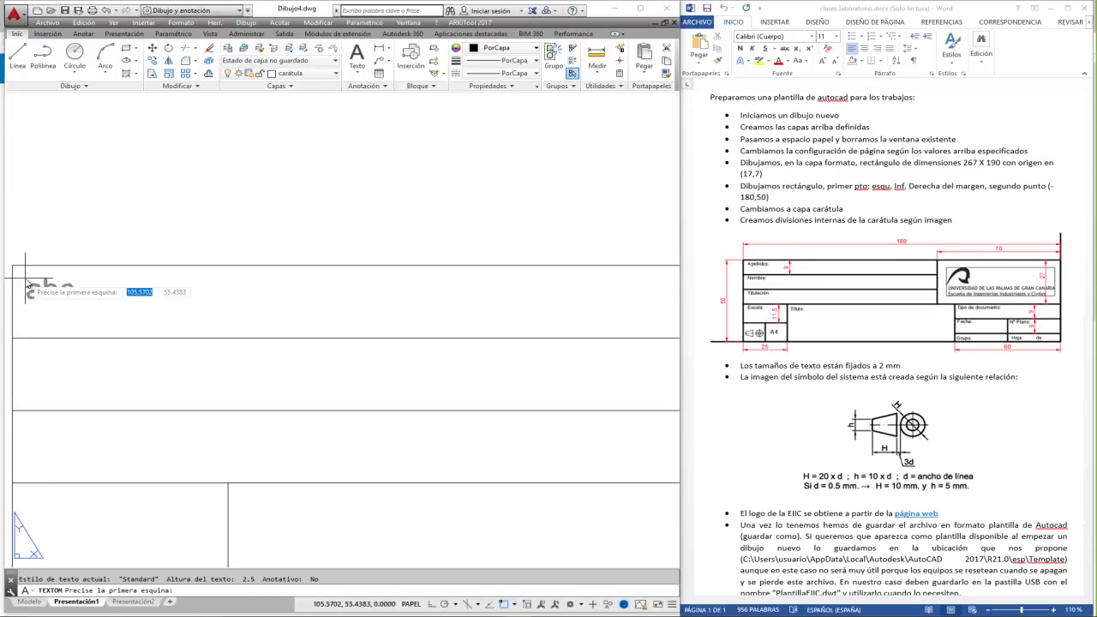
middle_click_drag(34, 286, 38, 266)
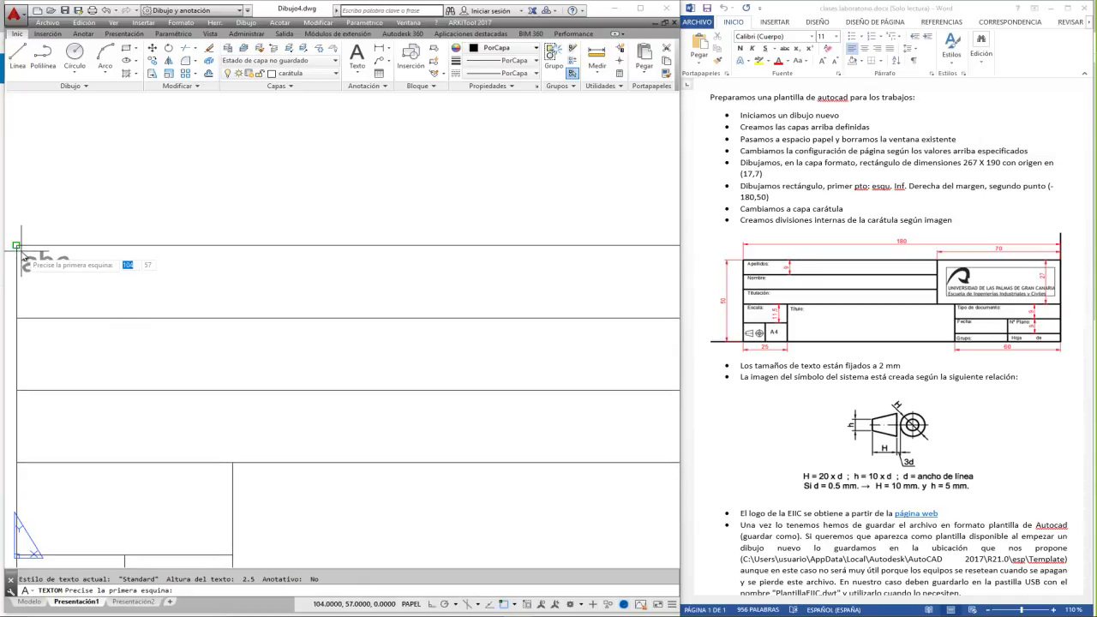
left_click(17, 247)
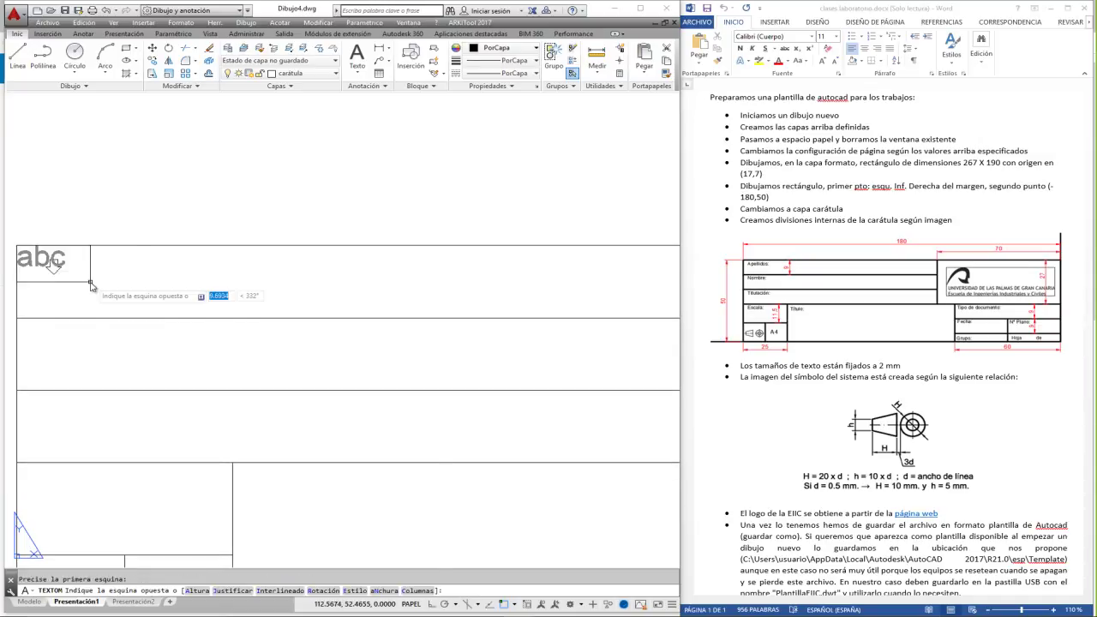
left_click(400, 299)
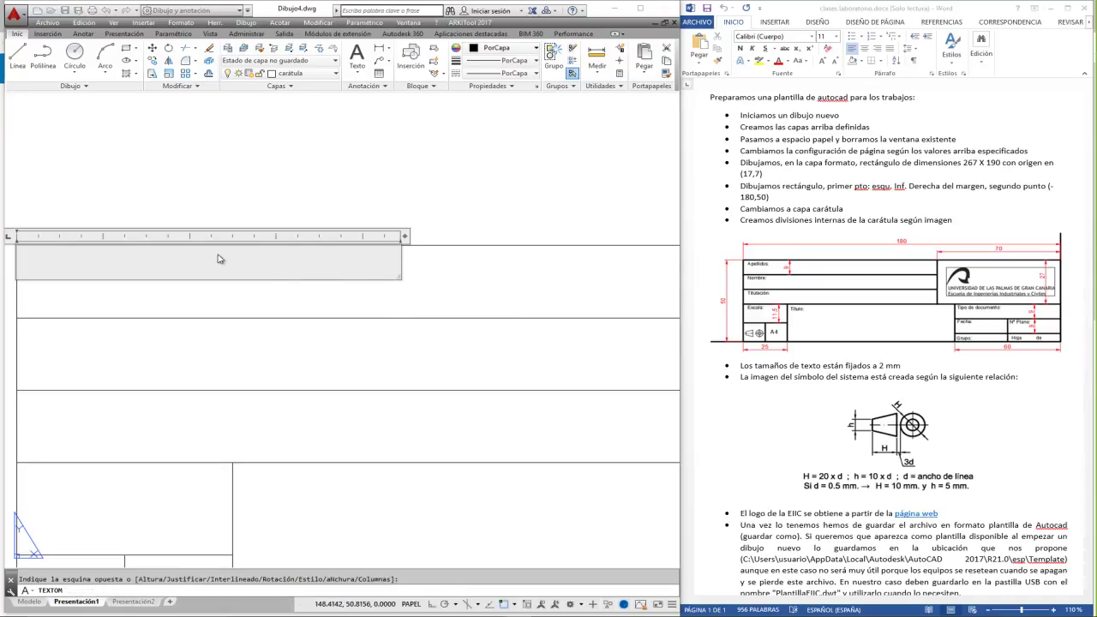
Enter 'Apellidos' in the text box at text height 2.
type("Apell")
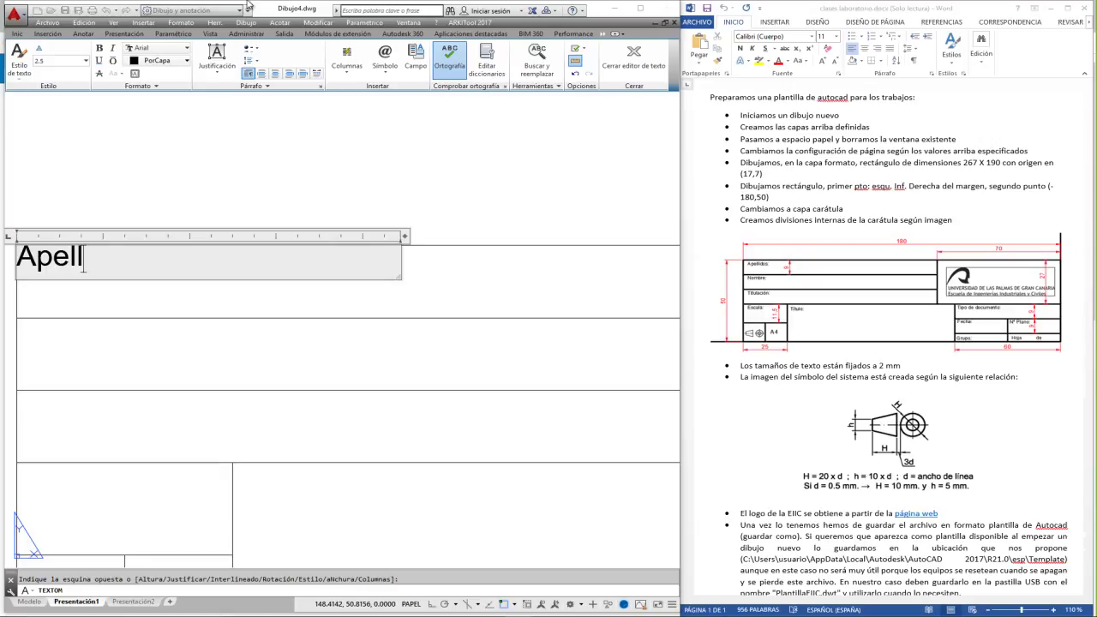
type("idos")
key("shift+Left")
key("shift+Left")
key("shift+Left")
key("shift+Left")
key("shift+Left")
key("shift+Left")
key("shift+Left")
key("shift+Left")
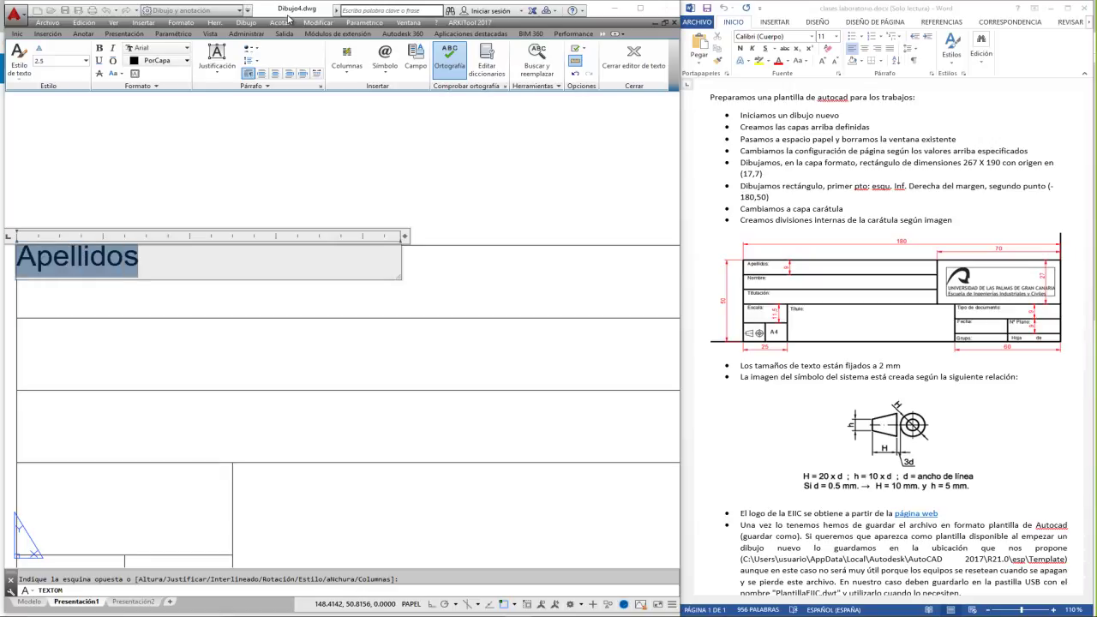
left_click(85, 61)
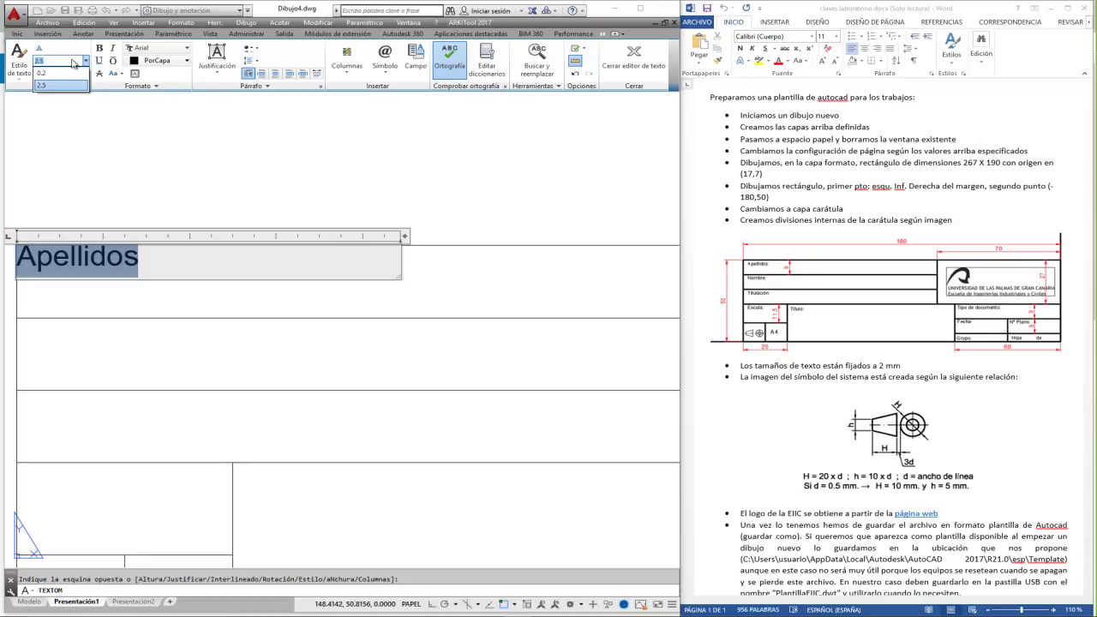
left_click(71, 63)
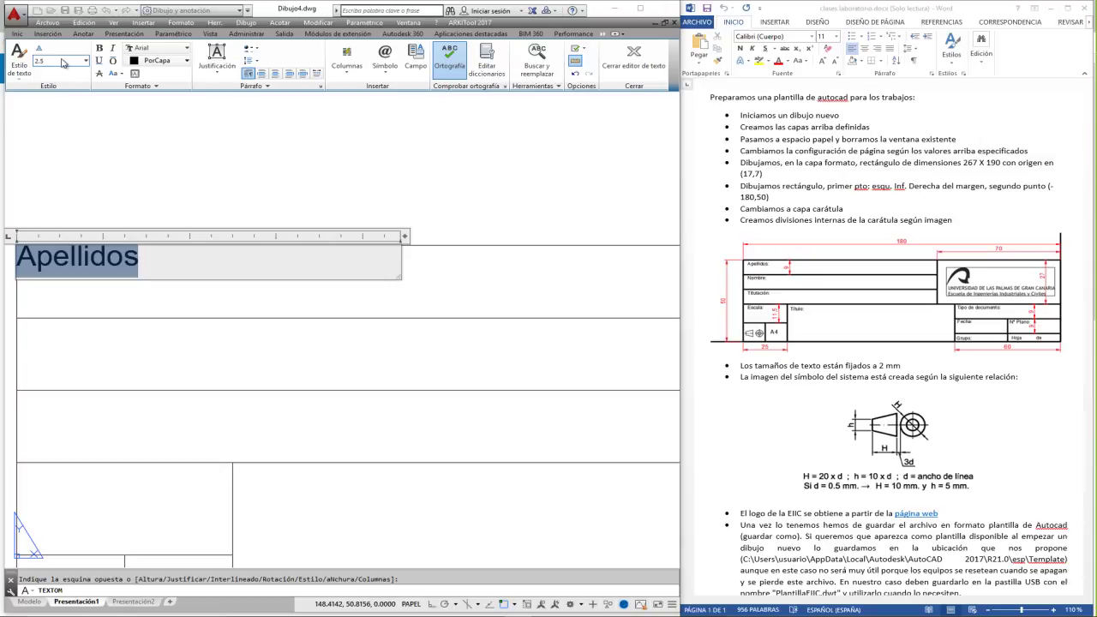
type("2")
key("Return")
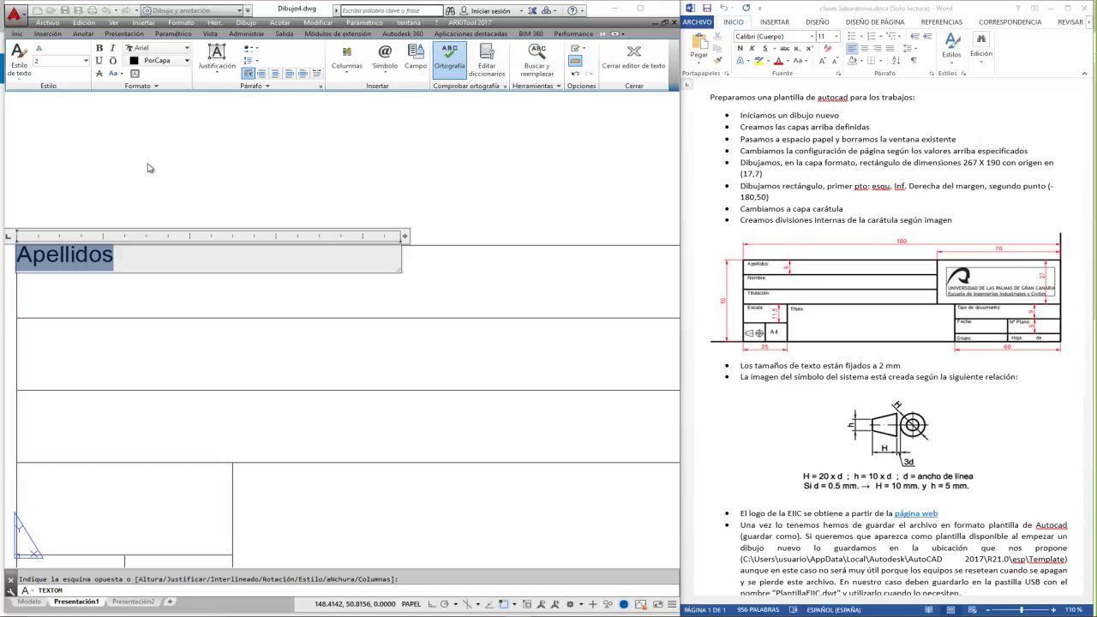
key("Delete")
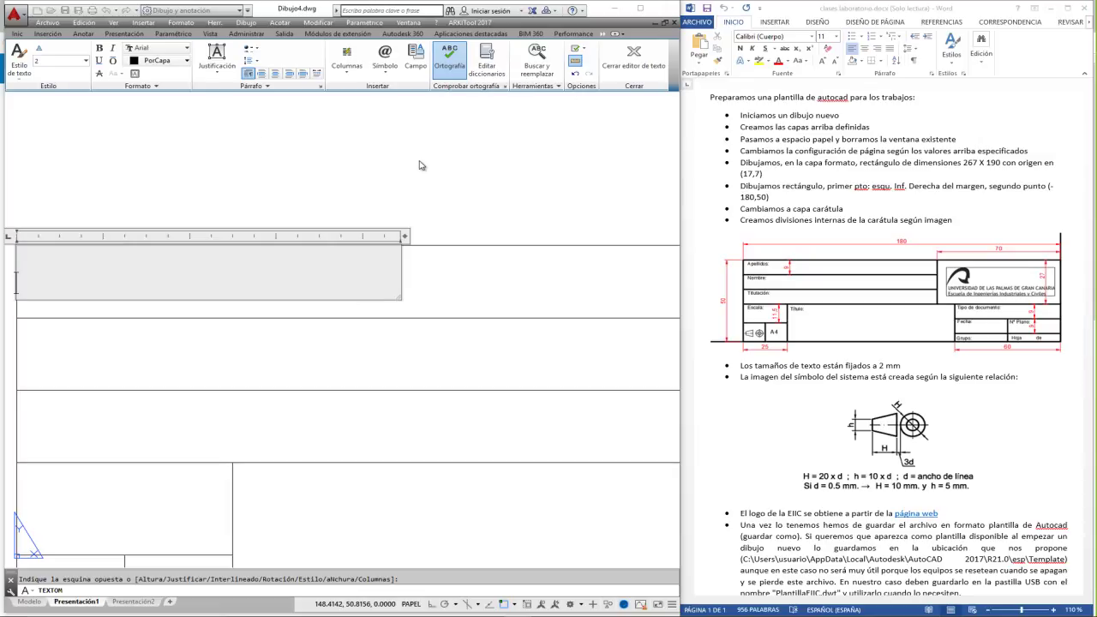
key("BackSpace")
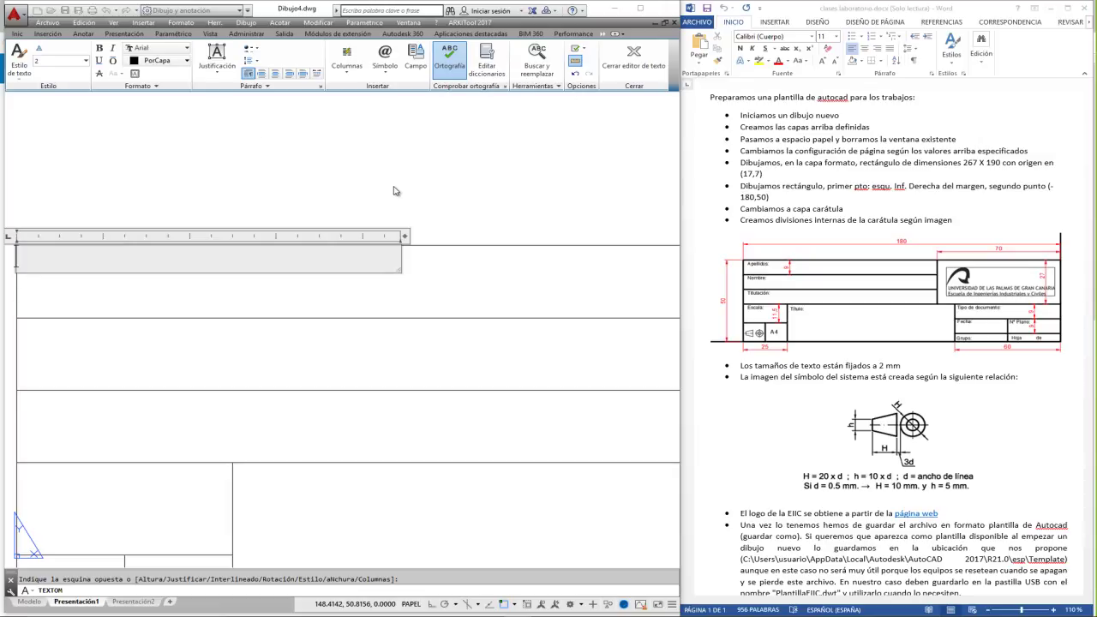
key("ctrl+z")
key("ctrl+z")
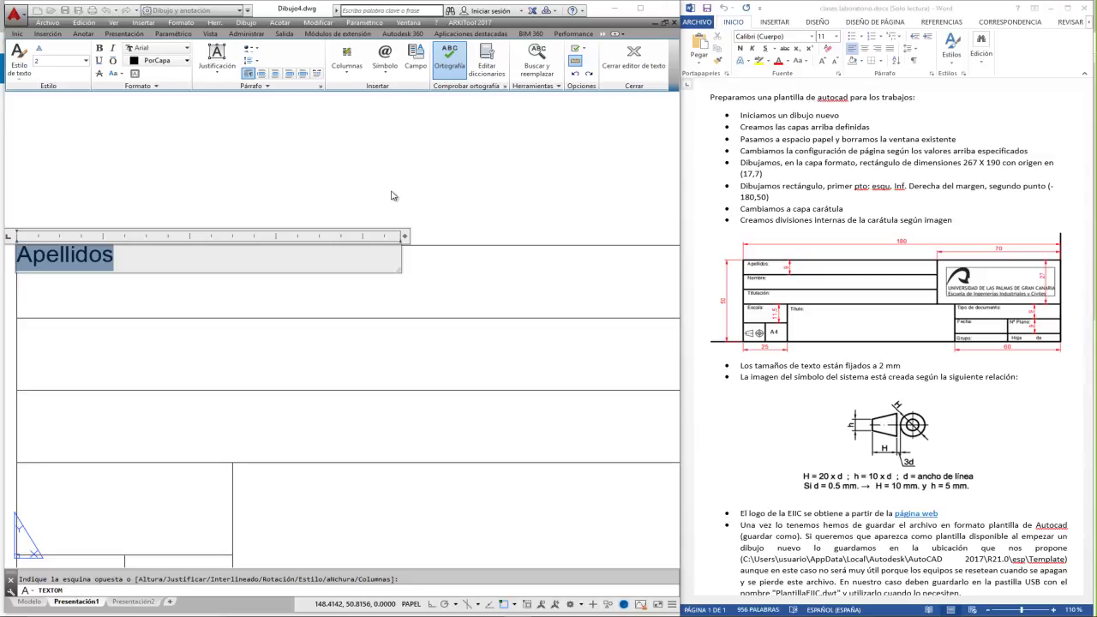
left_click(295, 184)
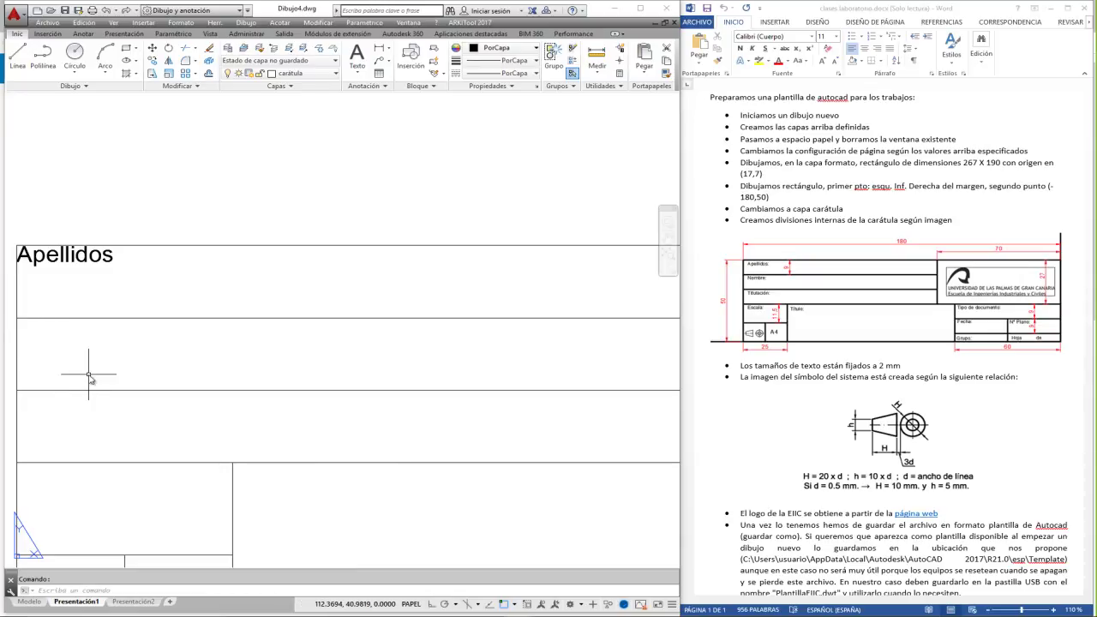
Add a 'Nombre:' label at text height 2.5 in the row below Apellidos.
left_click(357, 57)
left_click(18, 319)
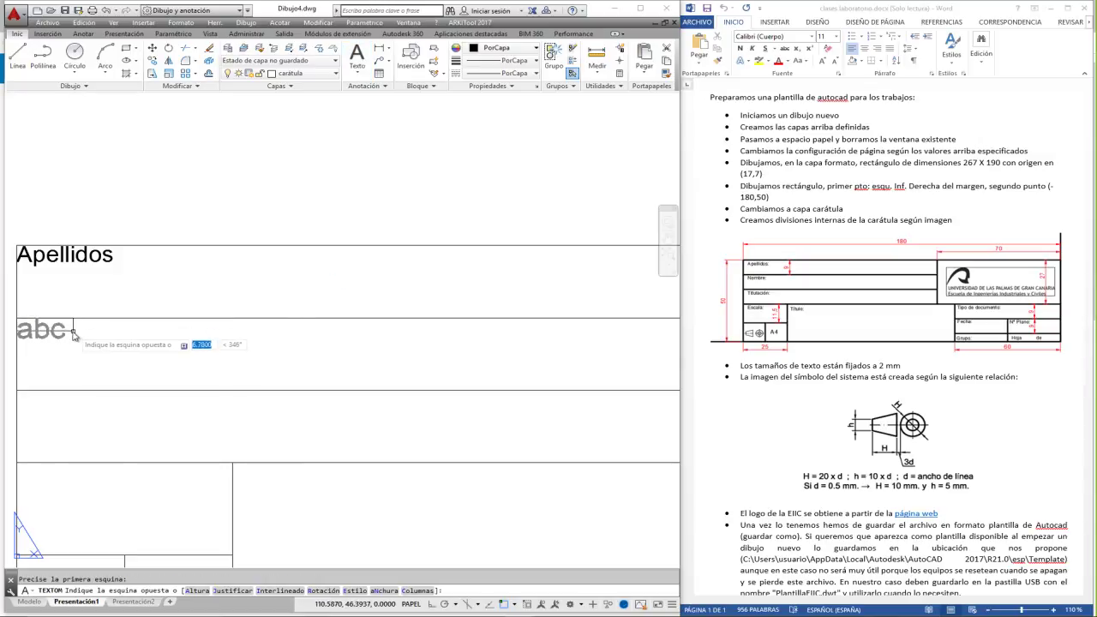
left_click(280, 368)
left_click(55, 63)
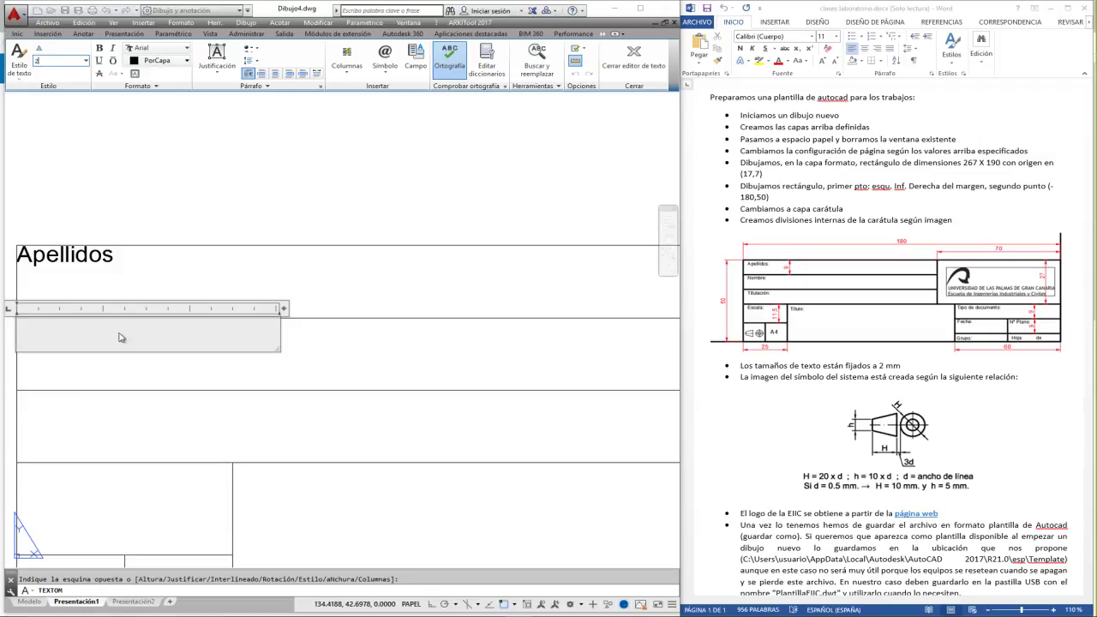
type(".5")
key("Return")
type("Nombre:")
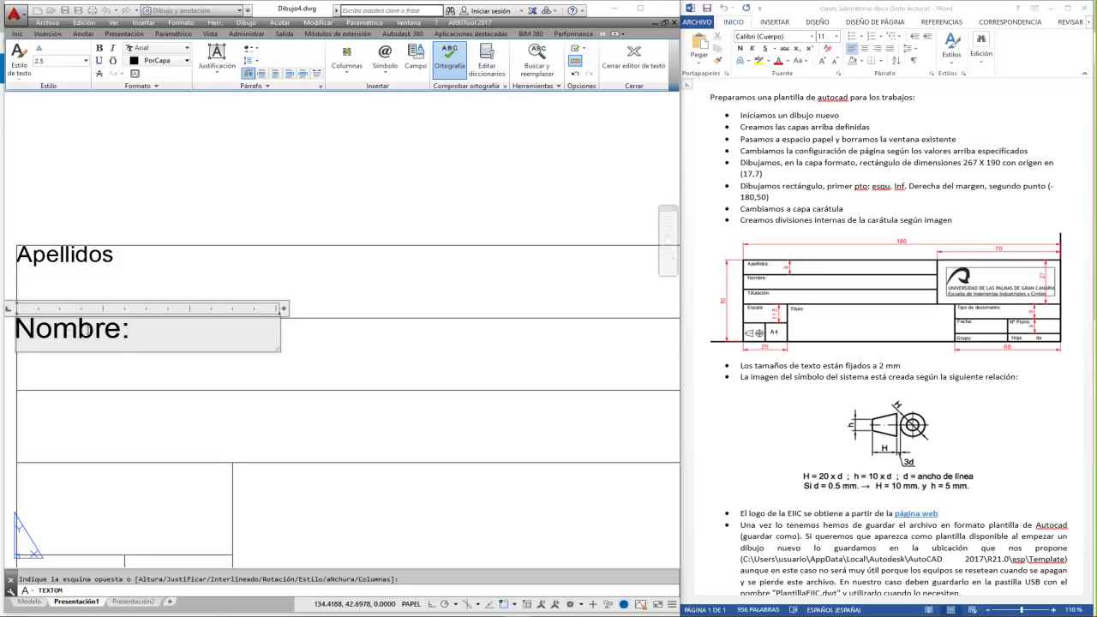
left_click(151, 171)
left_click(101, 260)
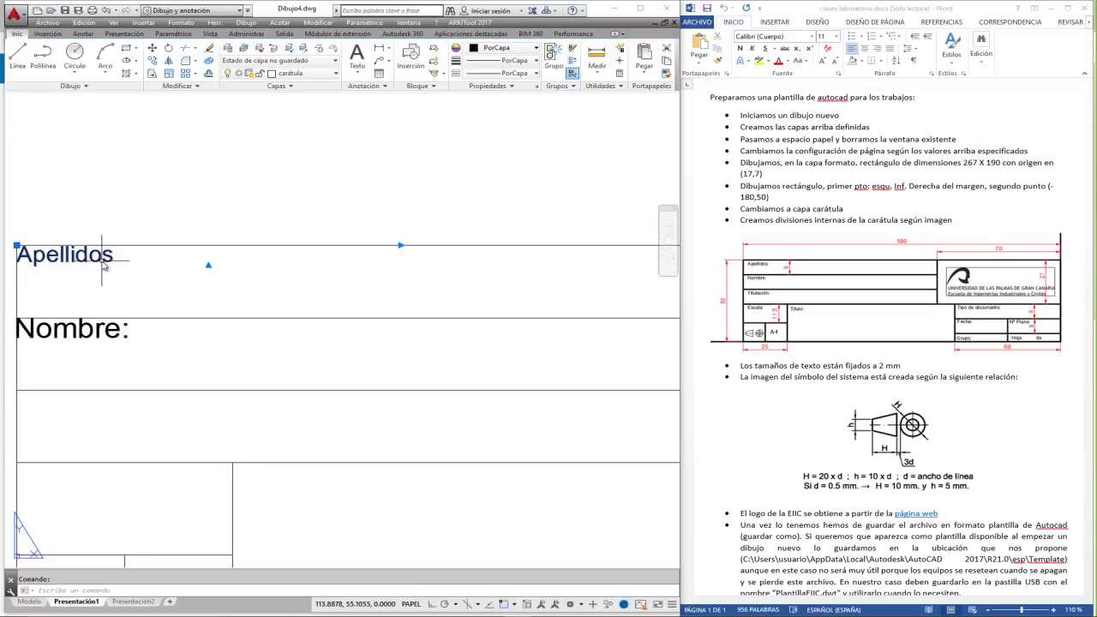
Edit the Apellidos label's contents in Properties so it reads 'Apellidos:'.
left_click(16, 246)
right_click(17, 247)
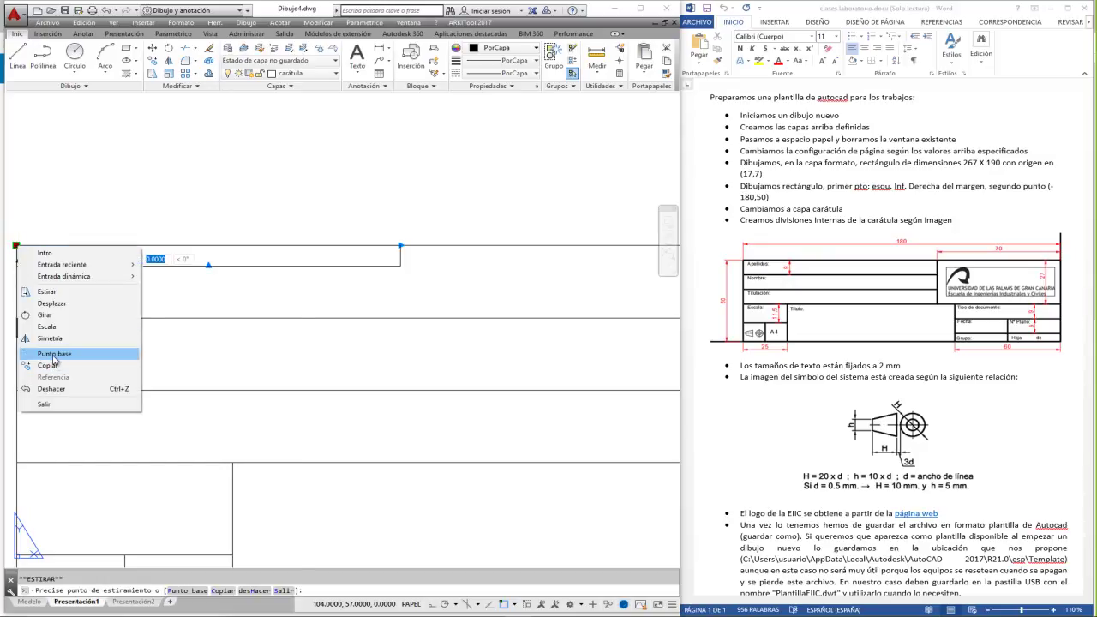
key("Escape")
key("Escape")
right_click(17, 248)
left_click(54, 512)
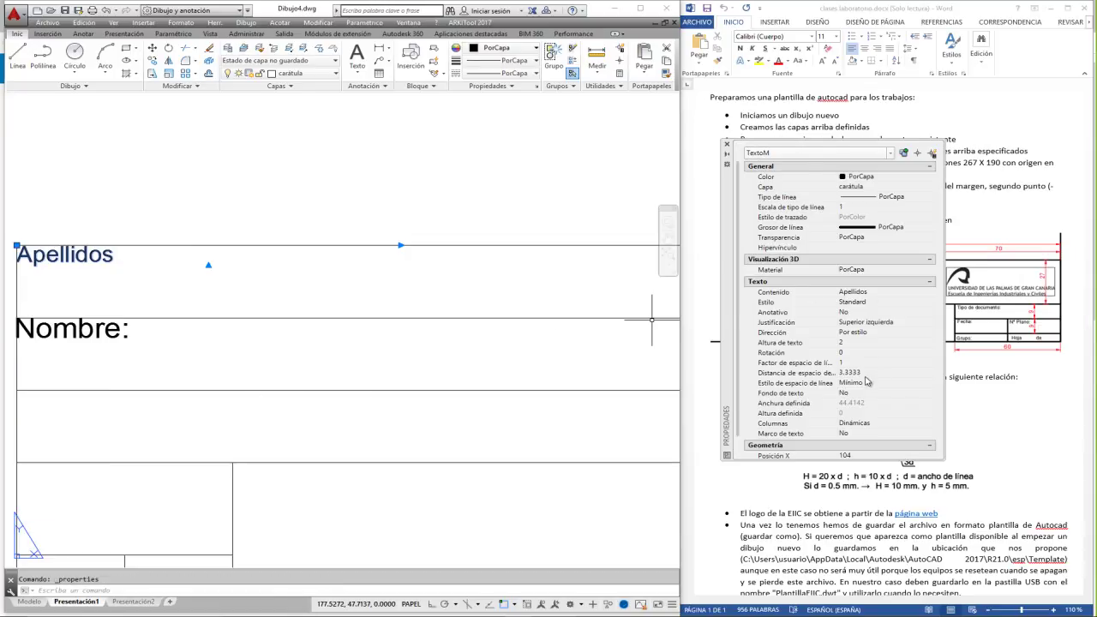
scroll(806, 380, "down", 1)
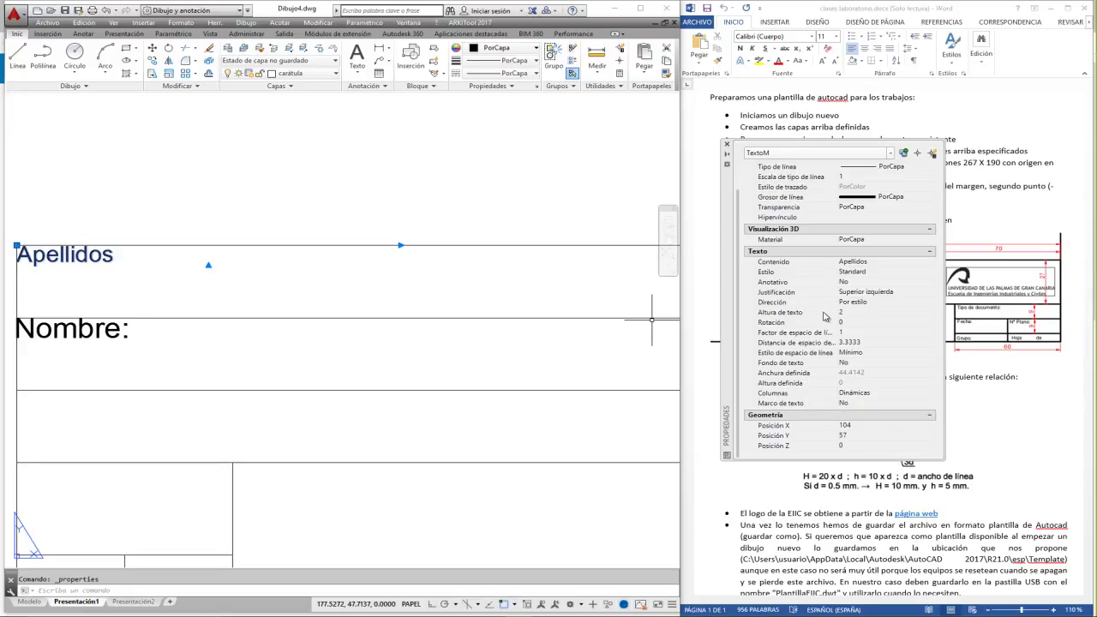
scroll(823, 421, "up", 2)
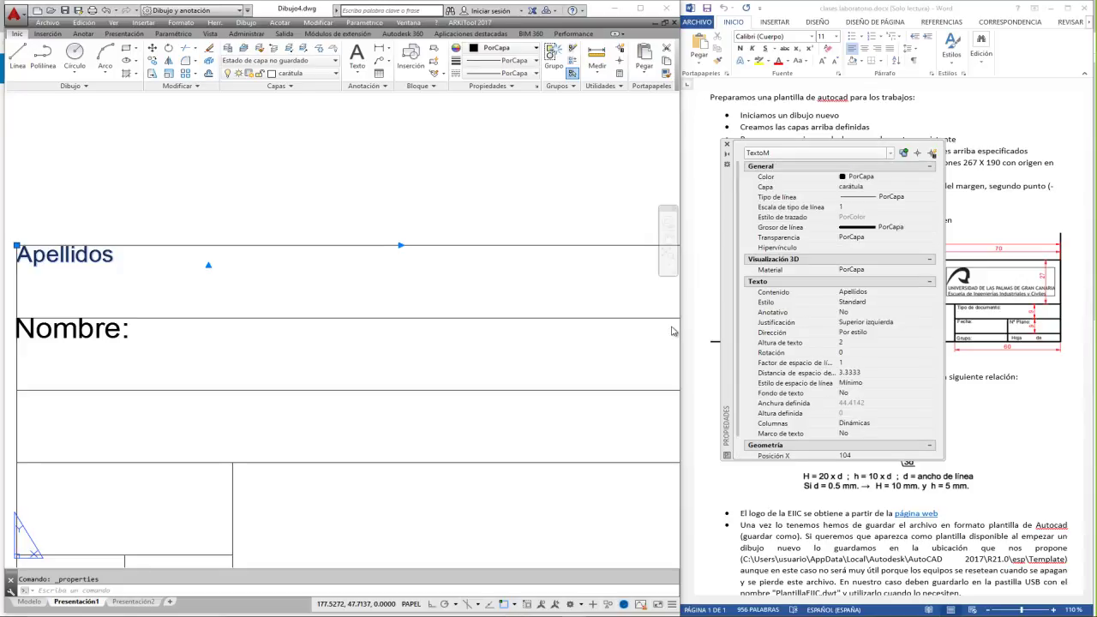
left_click(792, 294)
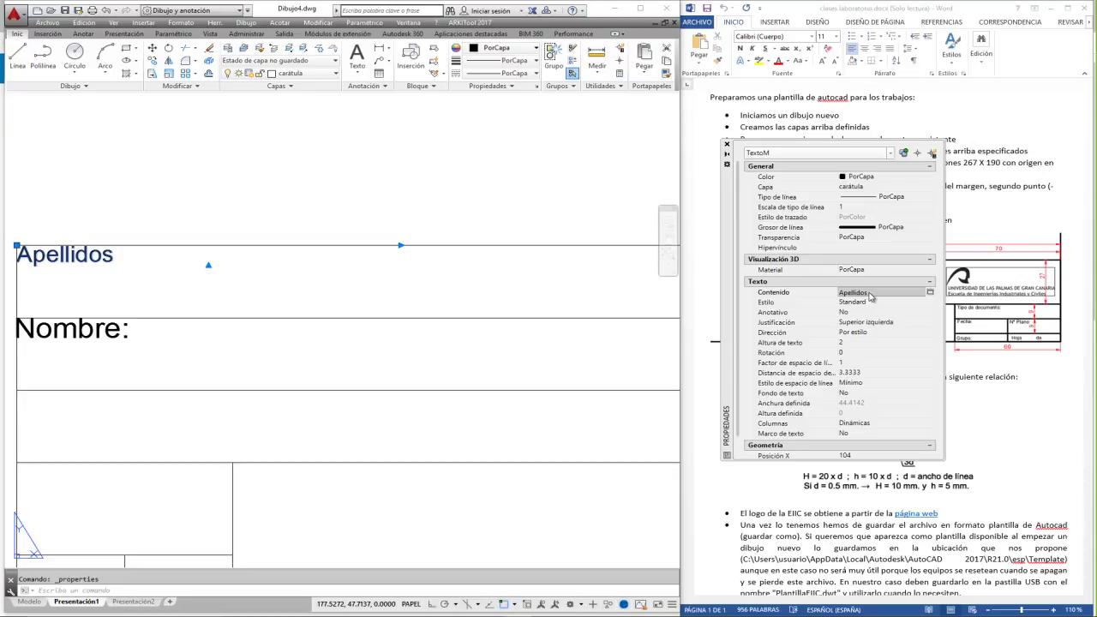
left_click(931, 292)
type(":")
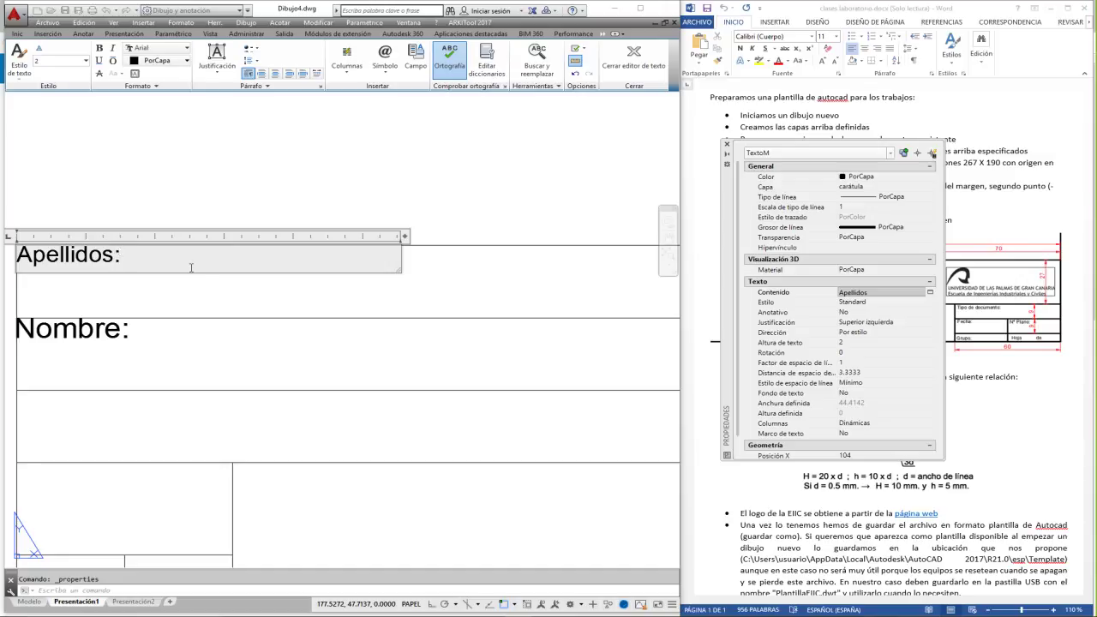
left_click(266, 154)
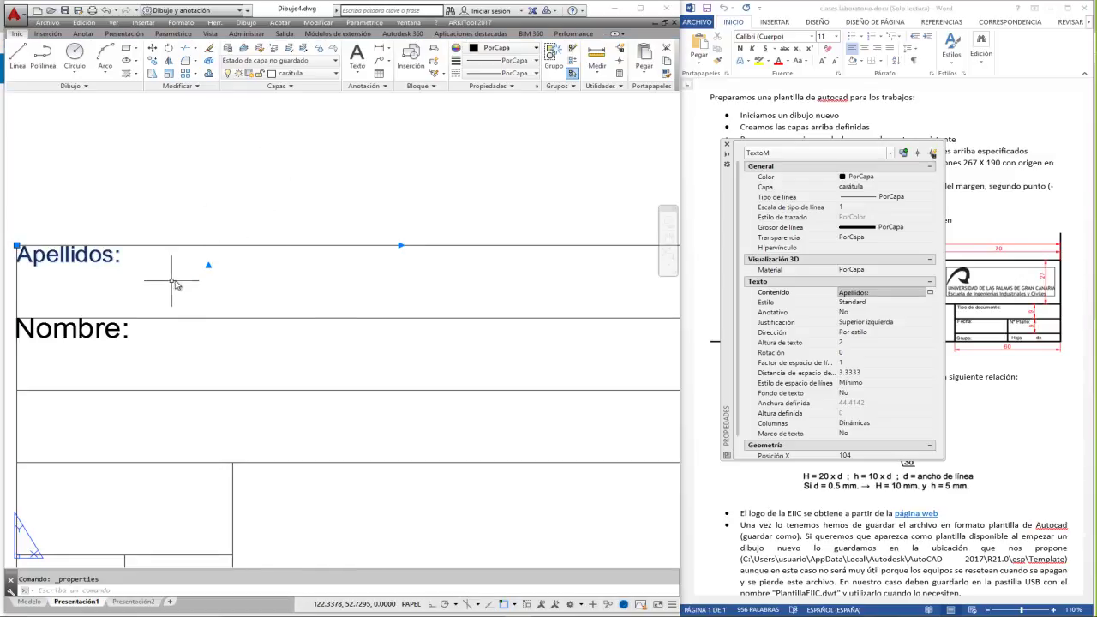
Change the Nombre: label's Altura de texto to 2 in Properties.
left_click(102, 334)
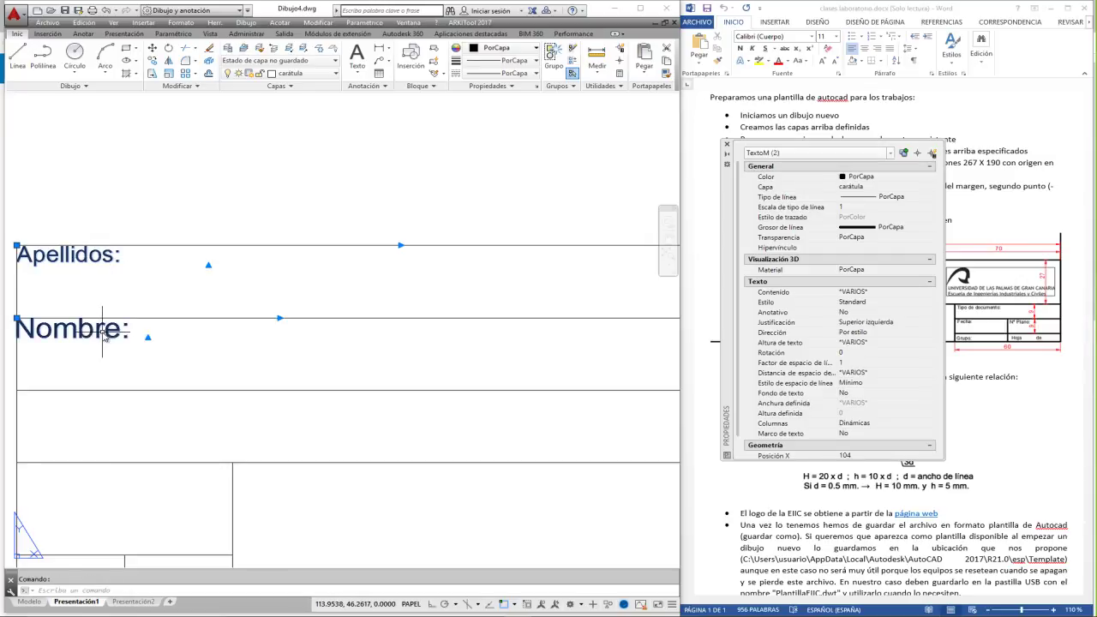
key("Escape")
left_click(102, 338)
left_click(60, 339)
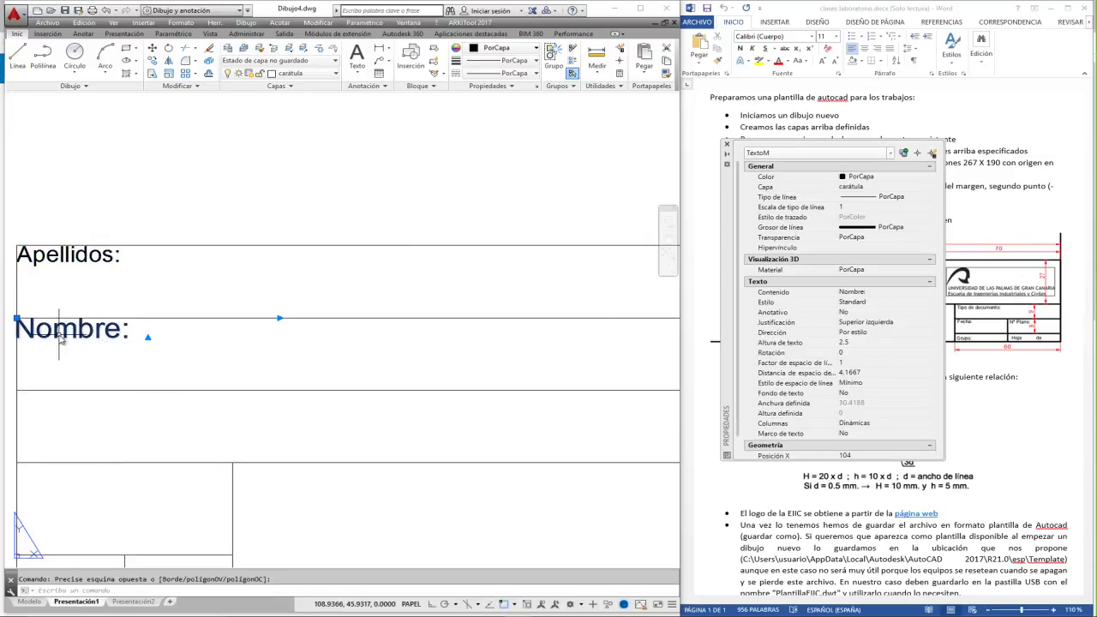
left_click(859, 342)
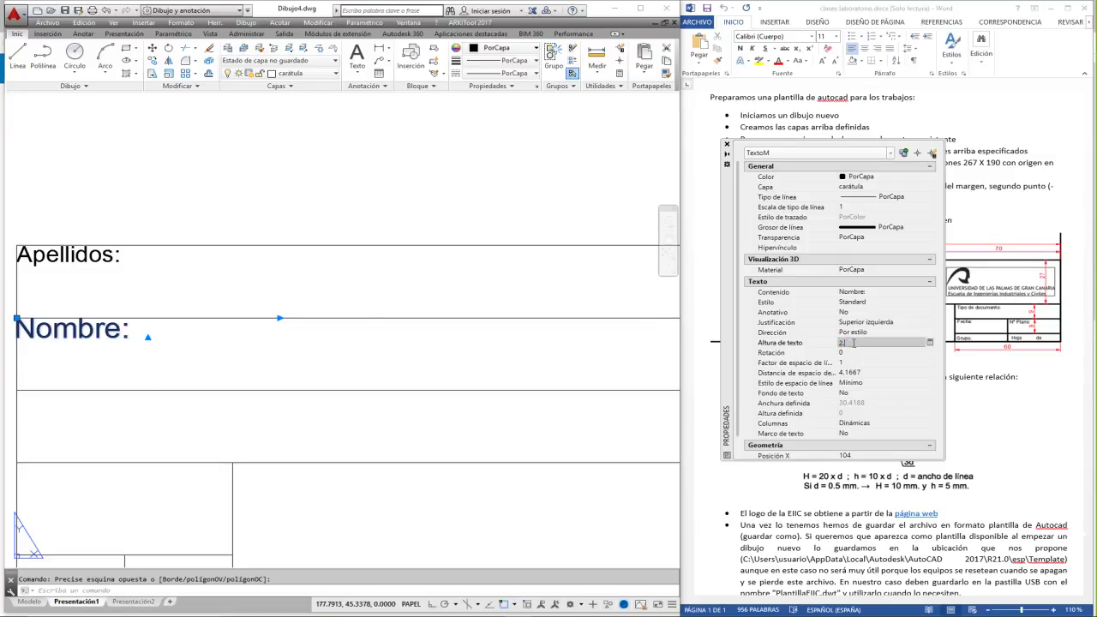
key("Return")
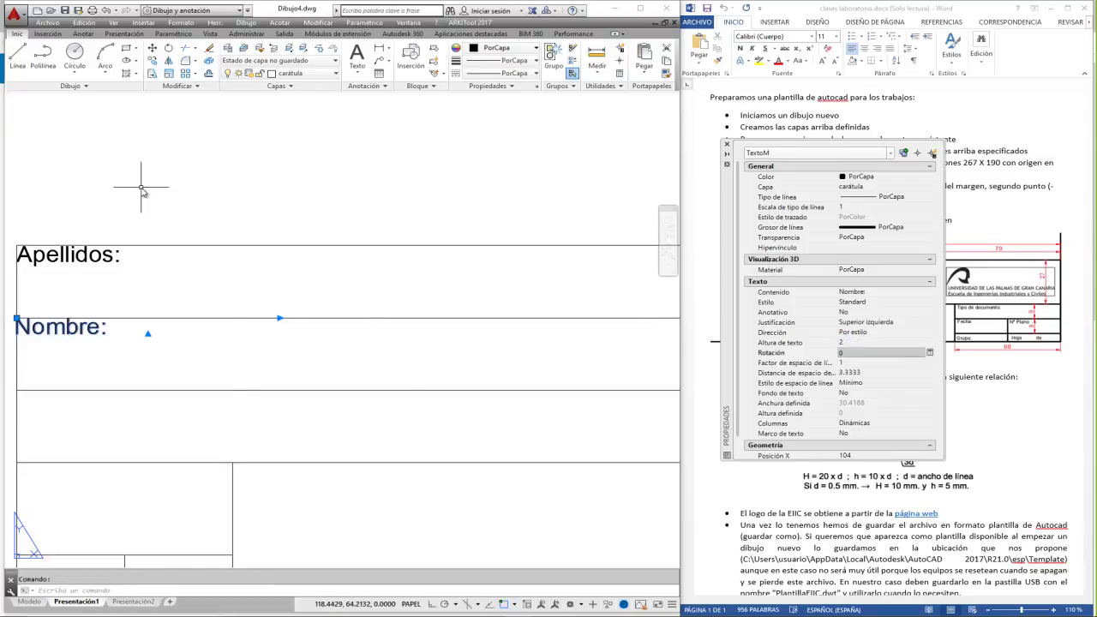
key("Escape")
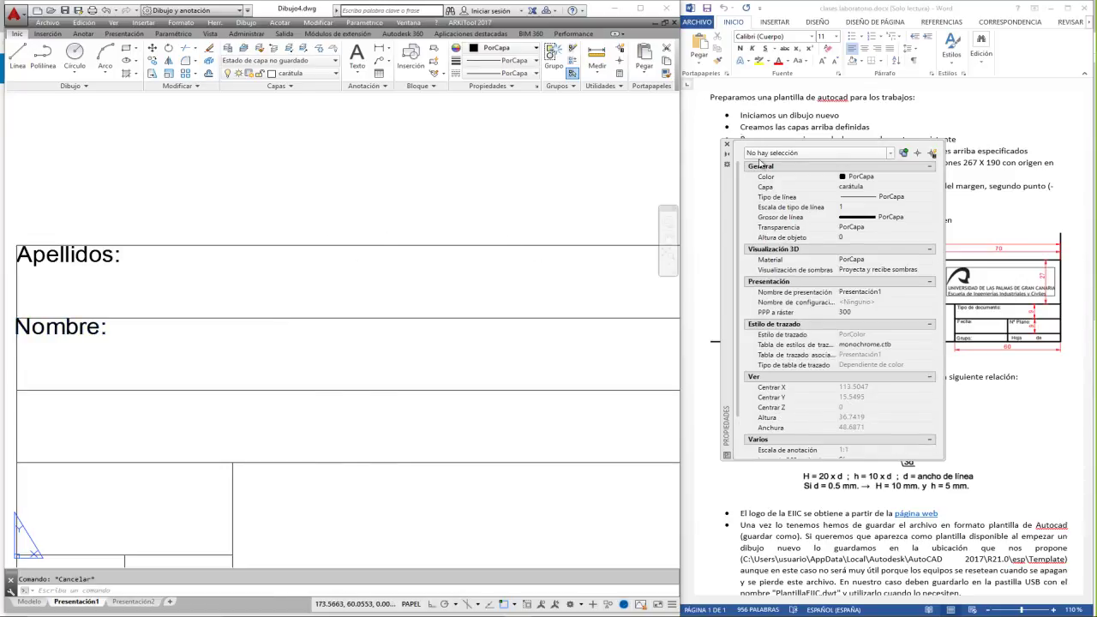
left_click(726, 144)
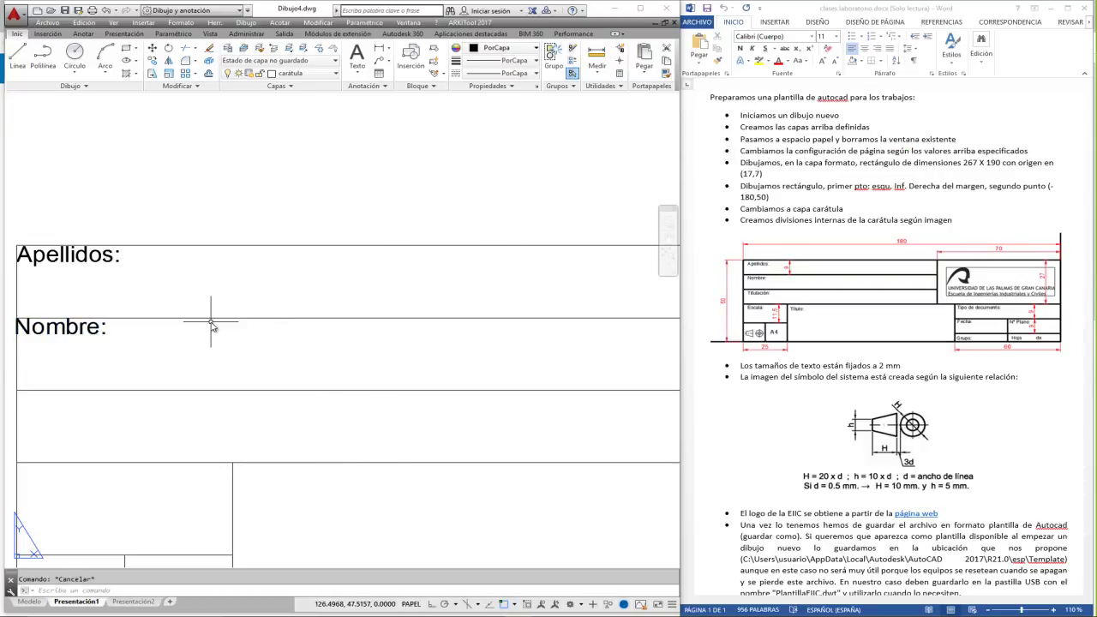
Add a 'Titulación:' label at text height 2 in the title block's third row.
left_click(356, 56)
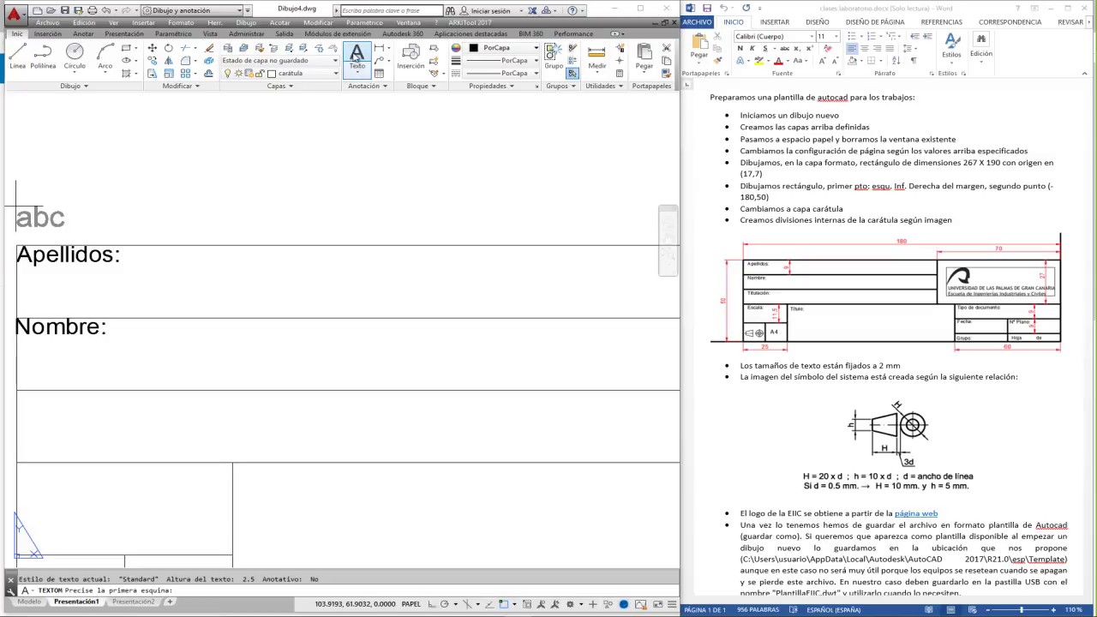
left_click(15, 390)
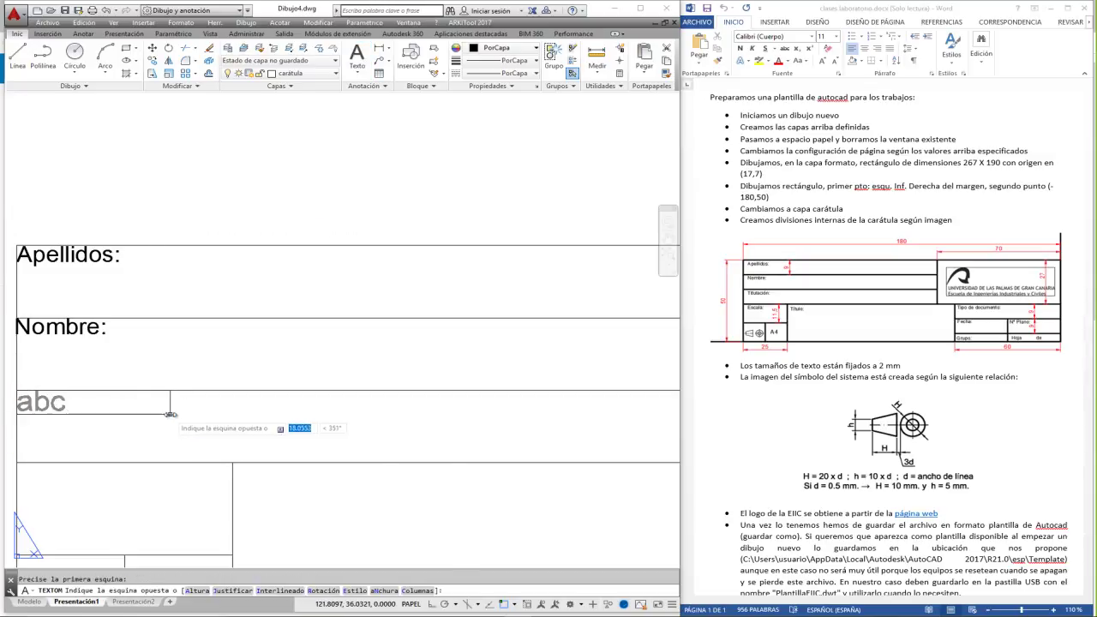
left_click(202, 427)
type("Titulación")
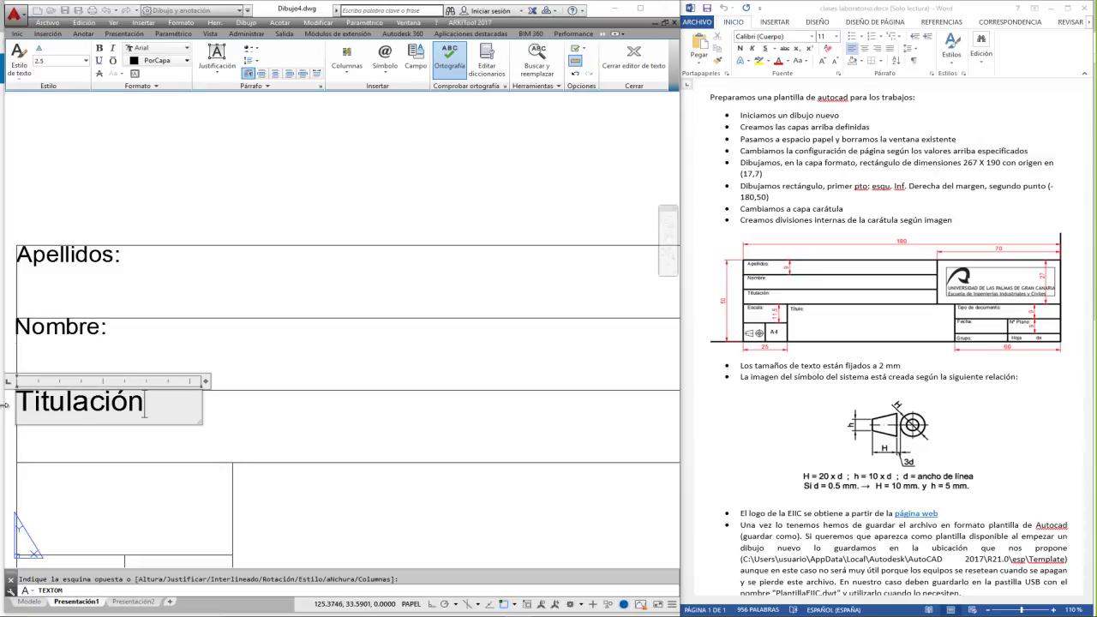
type(":")
left_click_drag(153, 411, 16, 408)
left_click(68, 61)
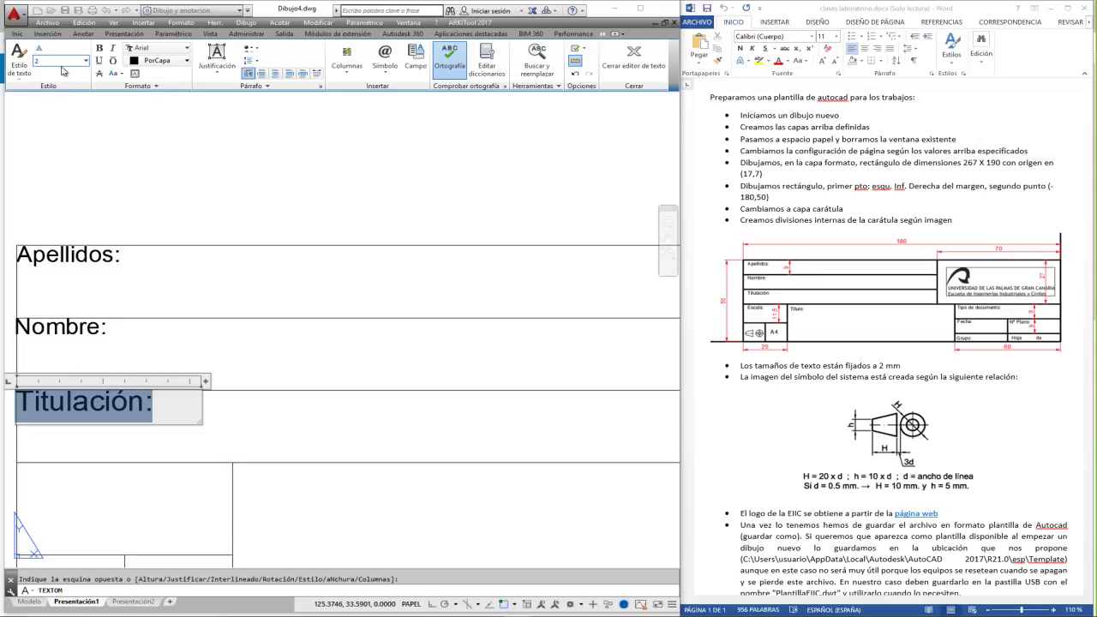
key("Return")
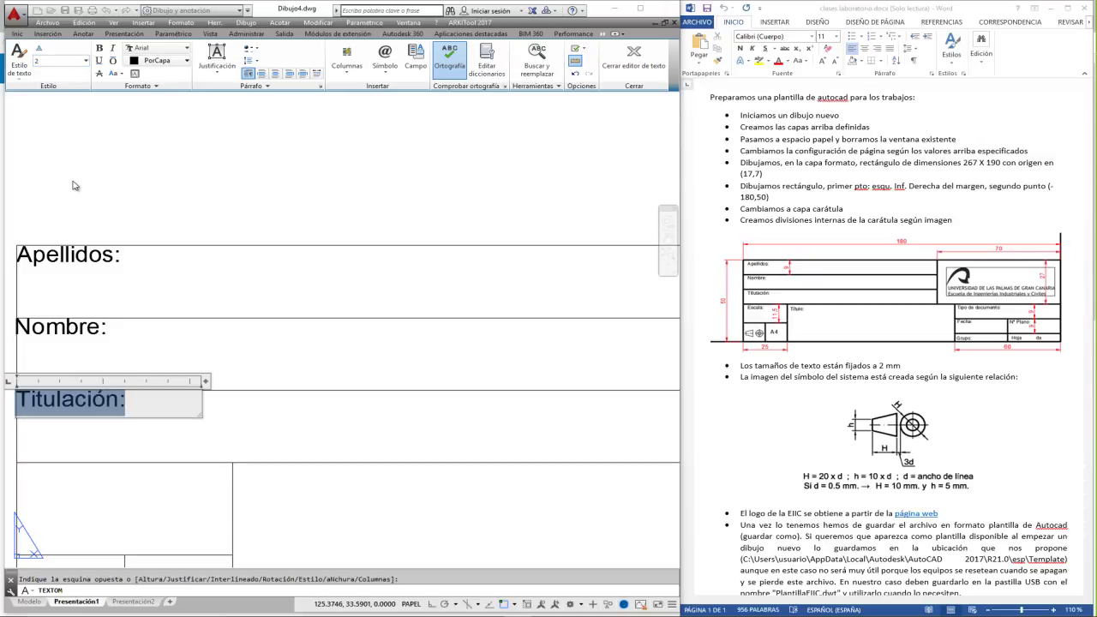
left_click(73, 185)
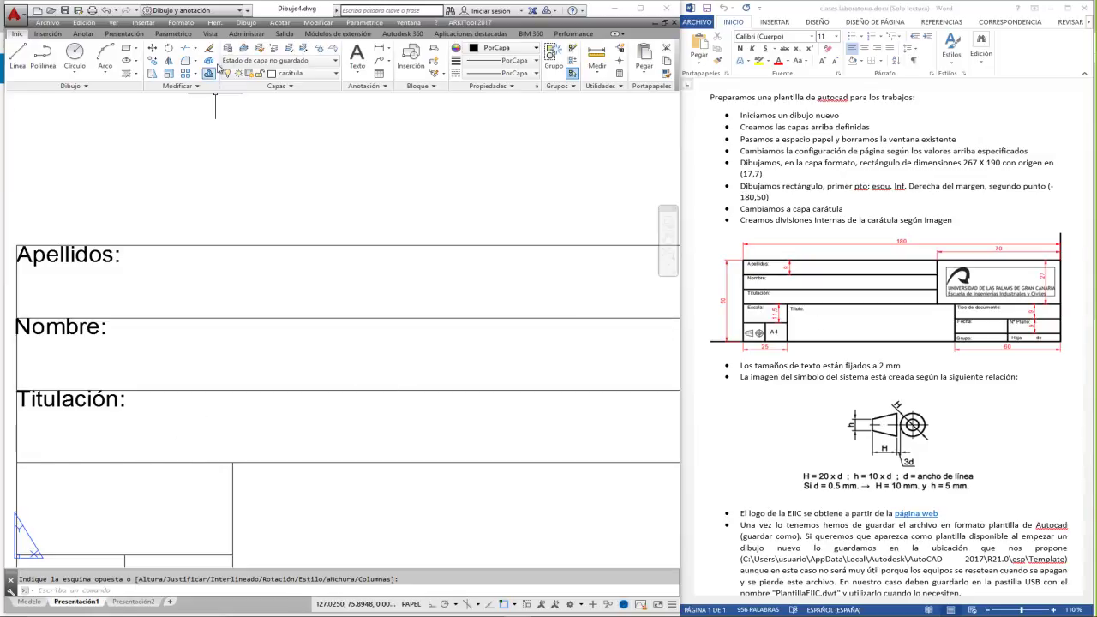
left_click(357, 58)
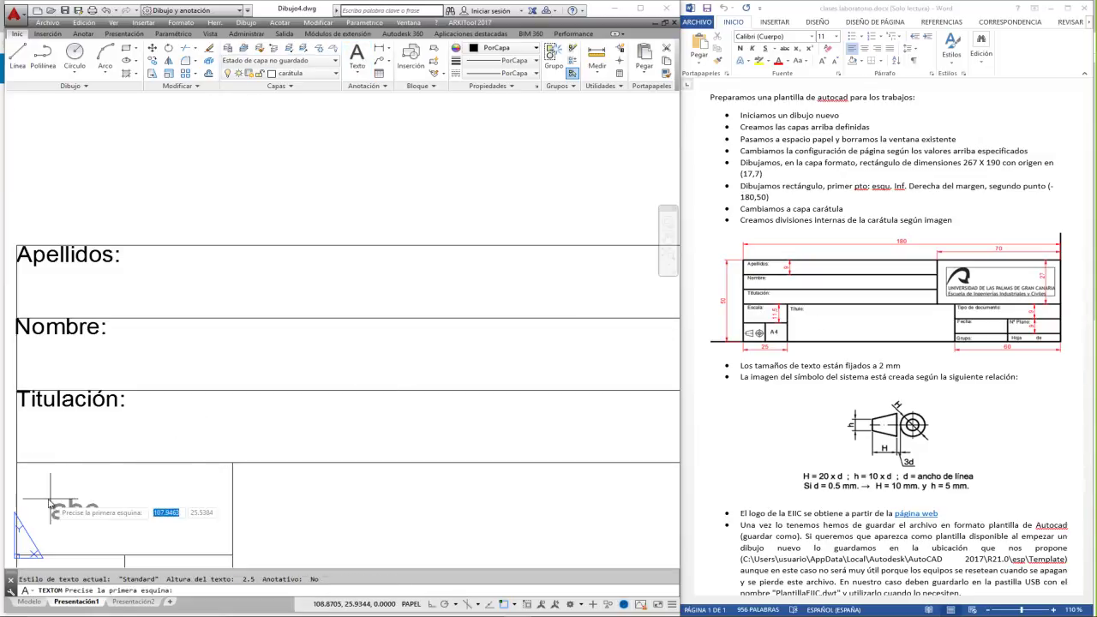
Add an 'Escala:' label at text height 2 in the scale box.
left_click(15, 463)
left_click(193, 497)
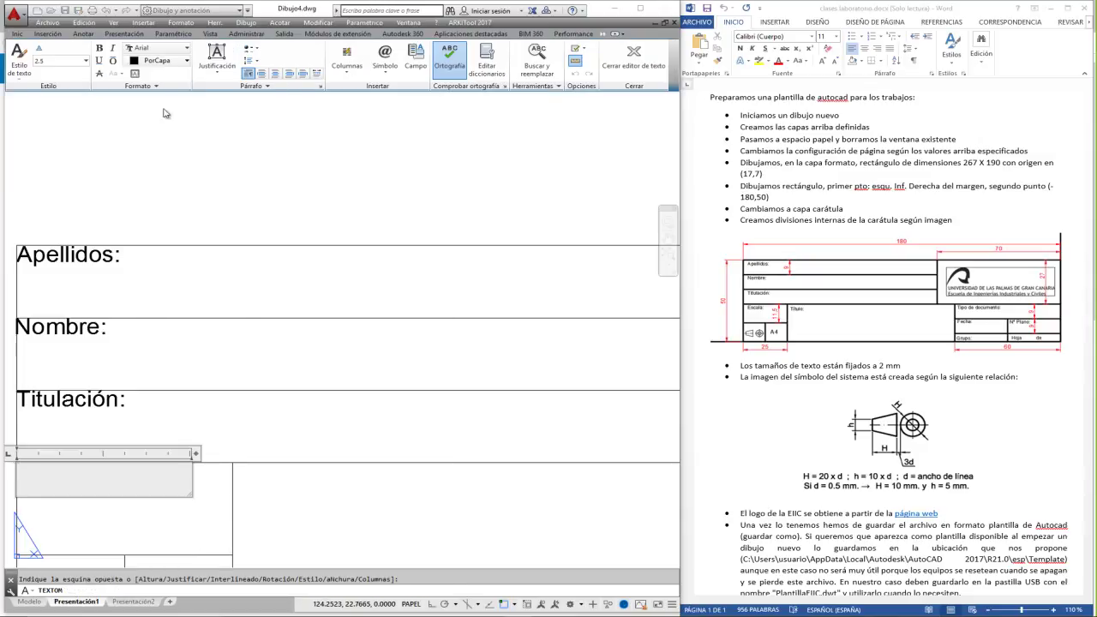
type("2")
key("Return")
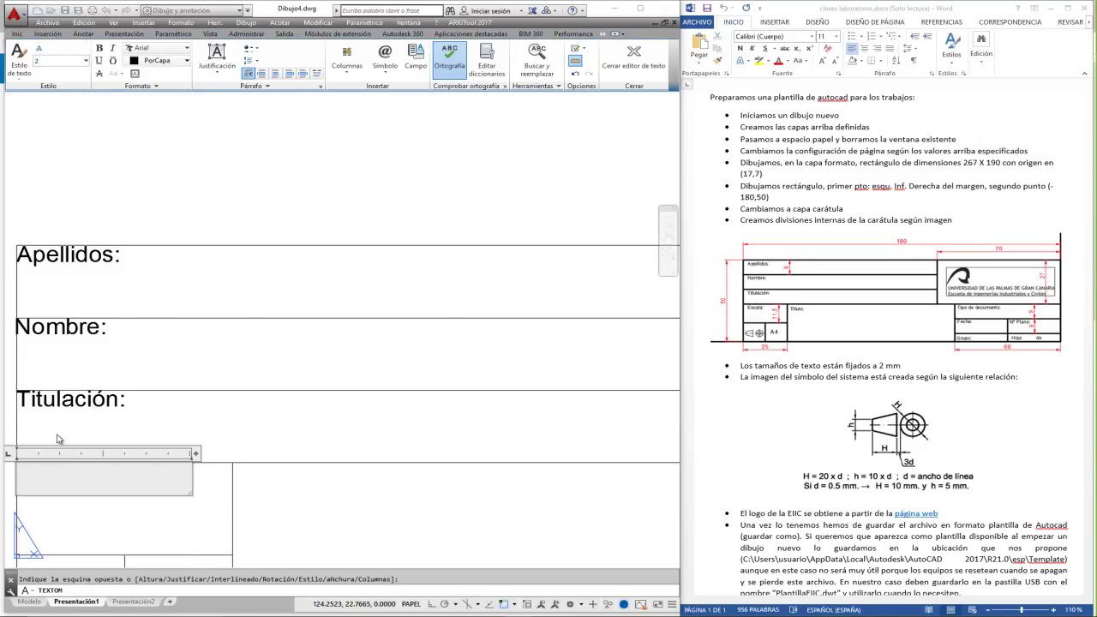
type("Escalal:")
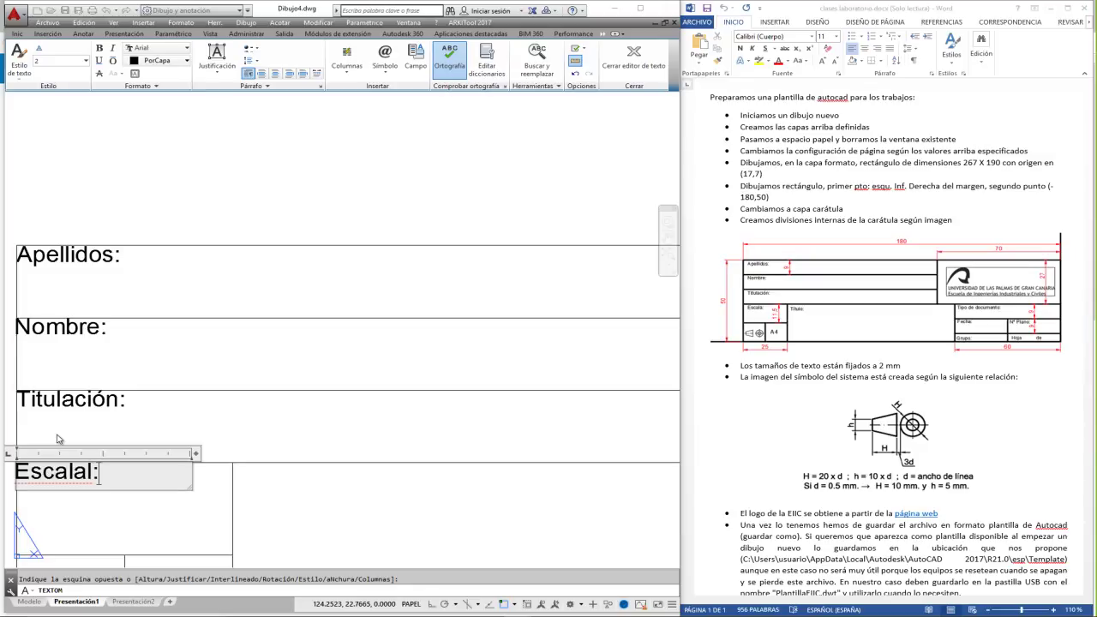
key("Return")
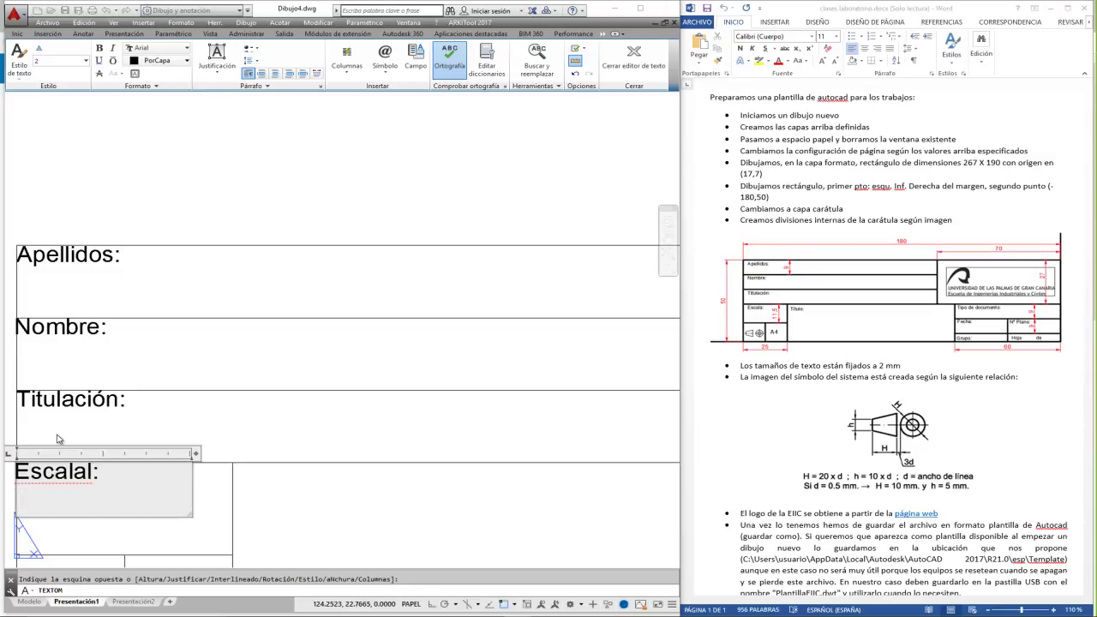
key("BackSpace")
key("BackSpace")
key("BackSpace")
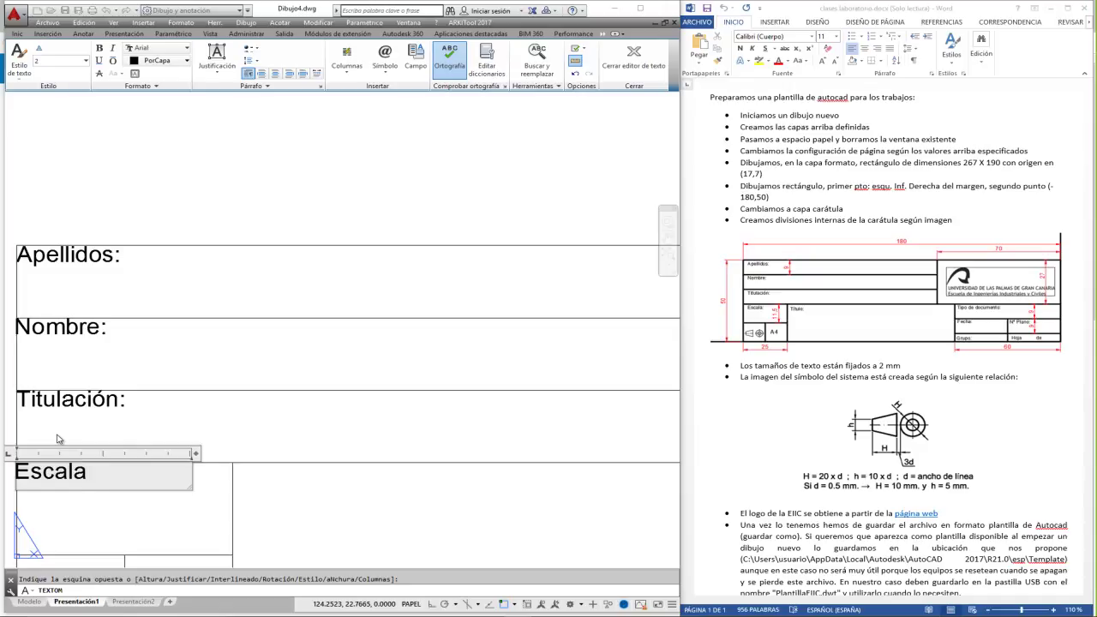
key("Return")
key("BackSpace")
type(":")
left_click(129, 369)
Pan down to the title block's lower boxes and cancel the pending text command.
middle_click_drag(294, 514, 286, 363)
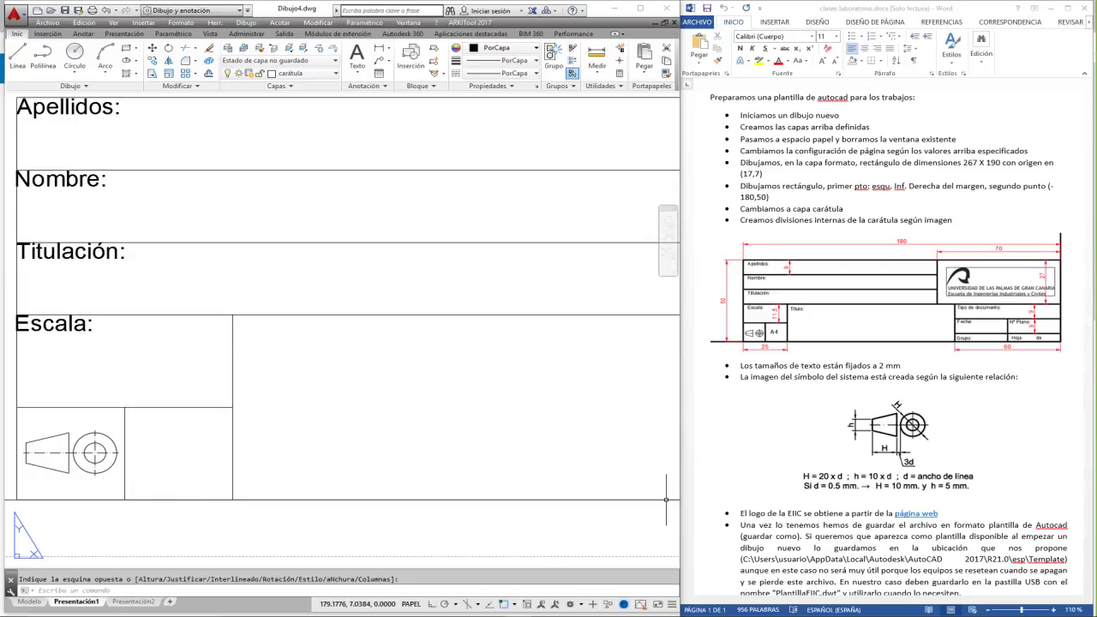
key("Escape")
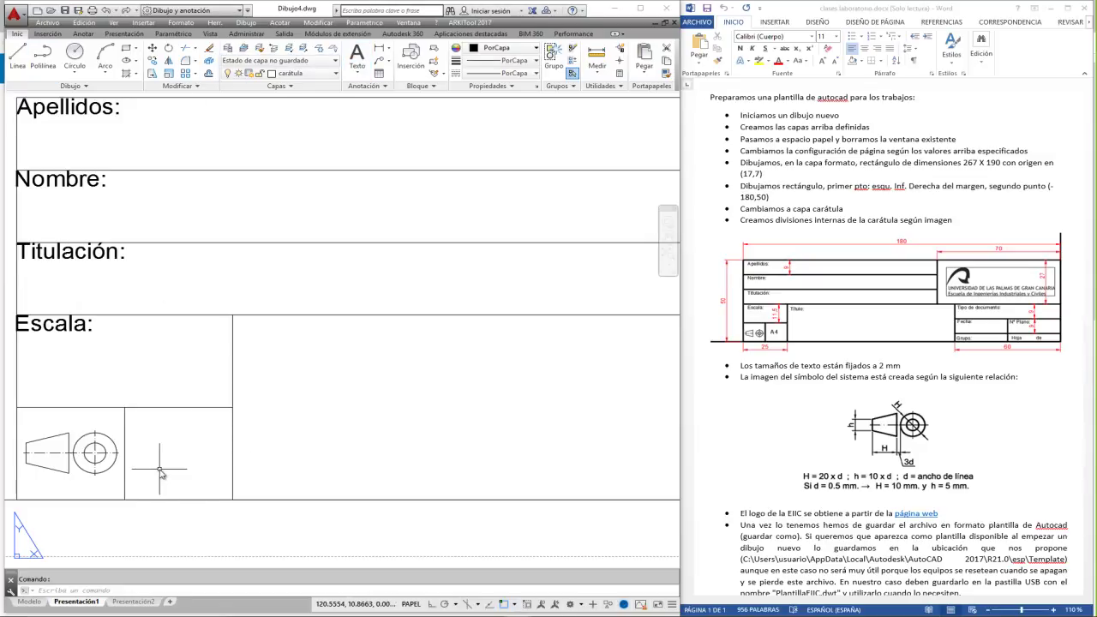
left_click(360, 73)
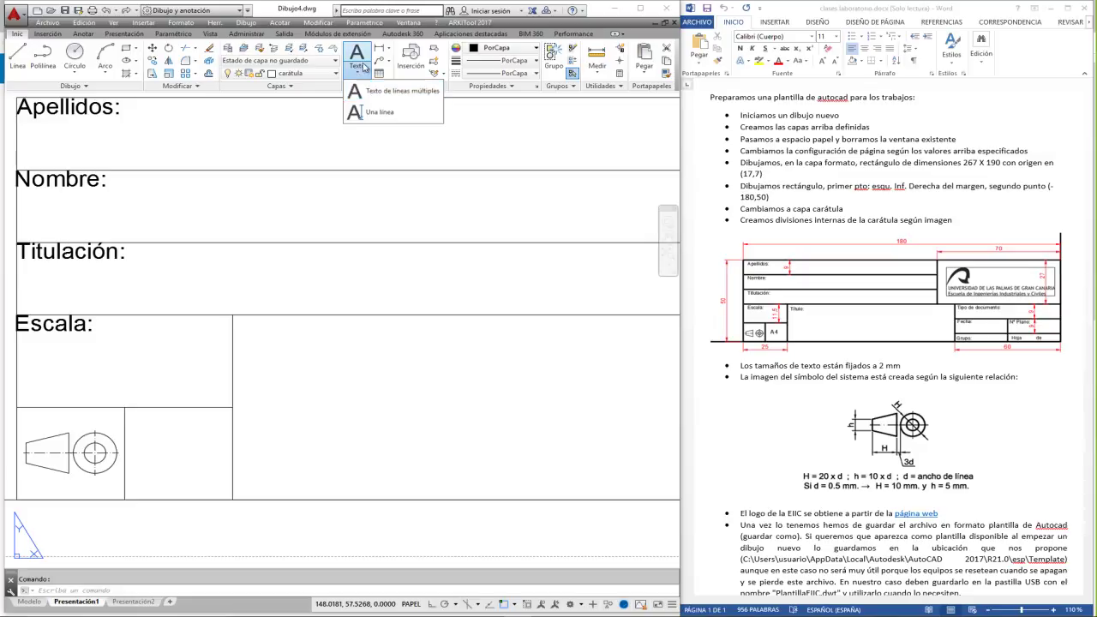
Add an 'A4' label at 2 mm text height beside the projection symbol.
left_click(390, 91)
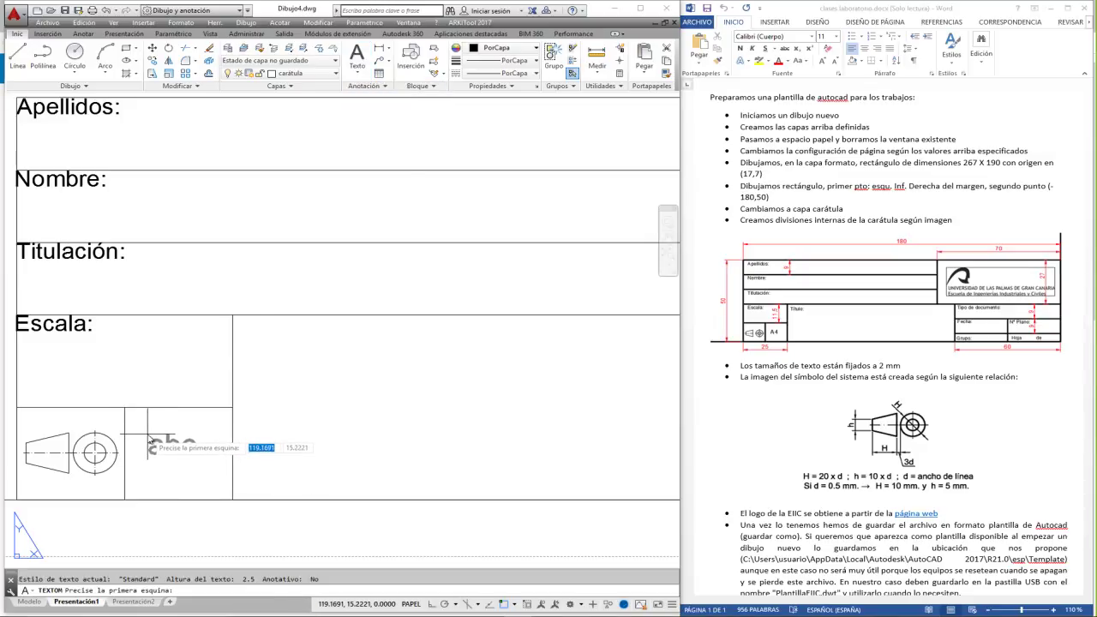
left_click(140, 434)
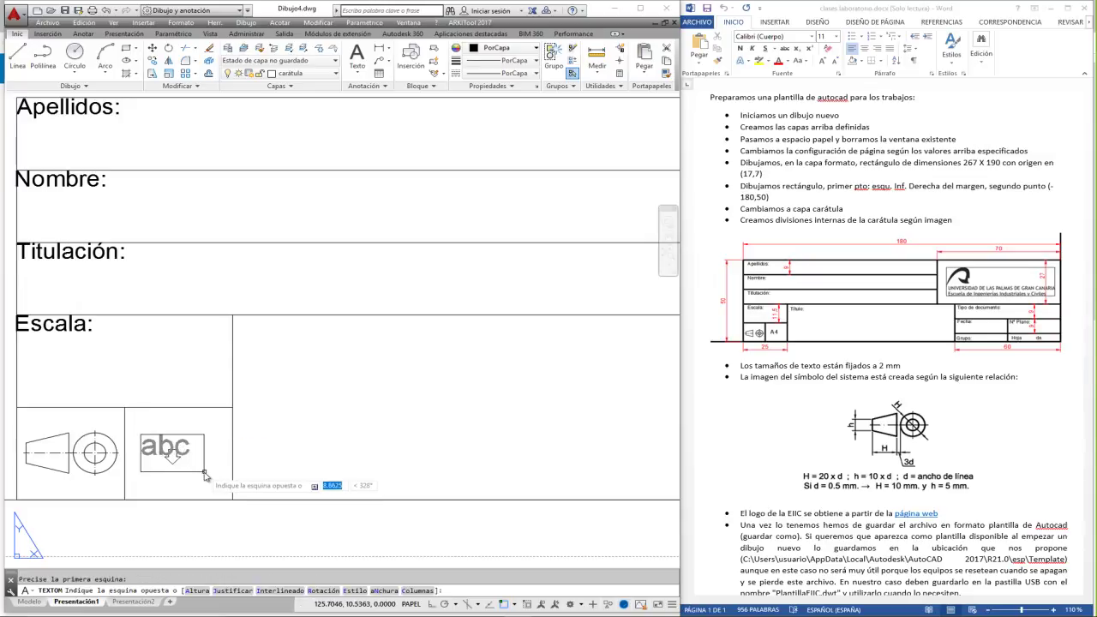
left_click(204, 474)
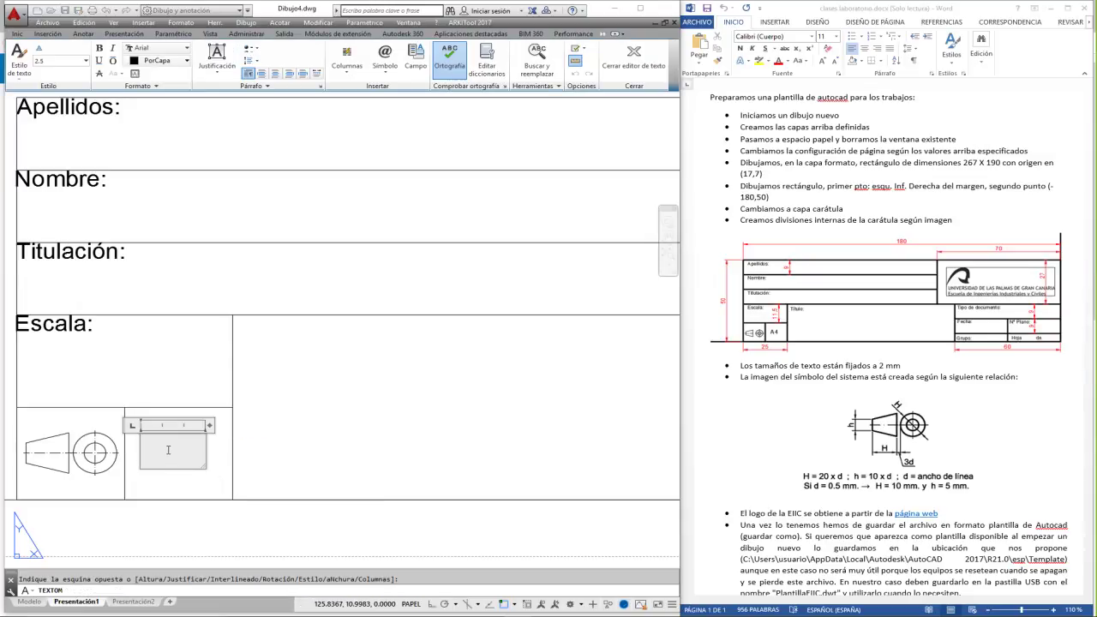
type("A")
type("4")
key("shift+Left")
key("shift+Left")
left_click(57, 60)
key("Return")
left_click(143, 309)
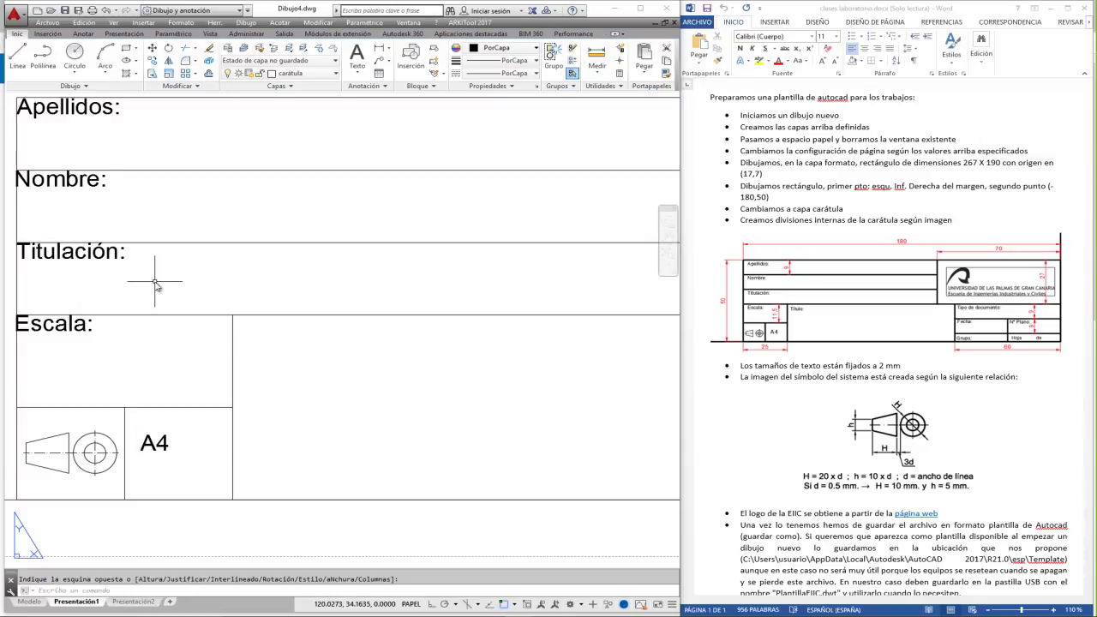
Move the A4 label to its box's centre and pan to the logo area.
left_click(138, 426)
left_click(180, 463)
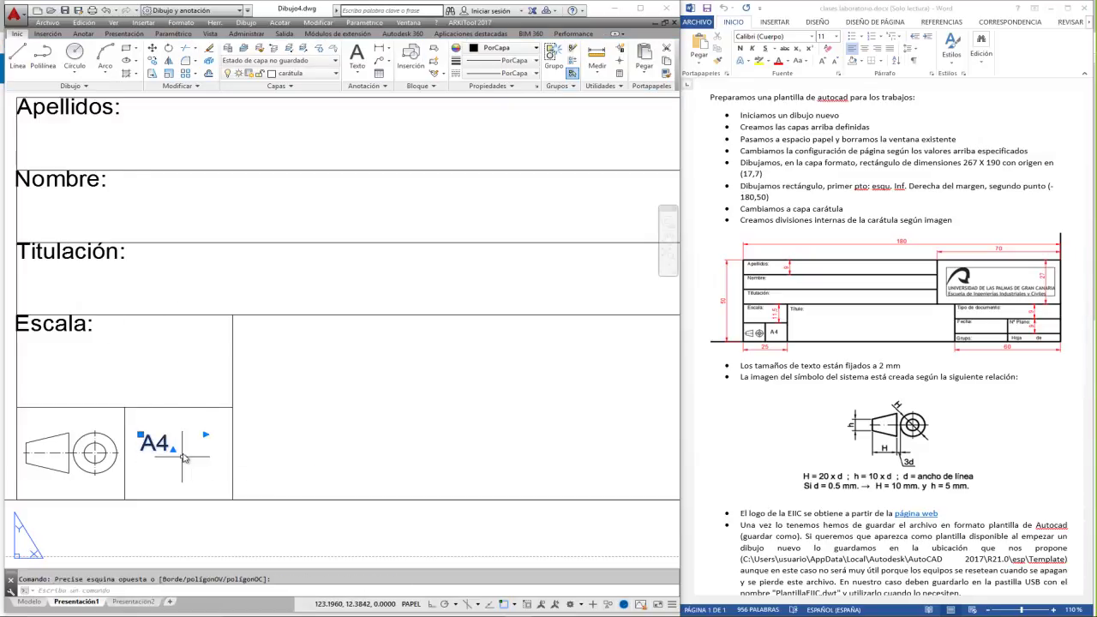
left_click(151, 49)
left_click(363, 394)
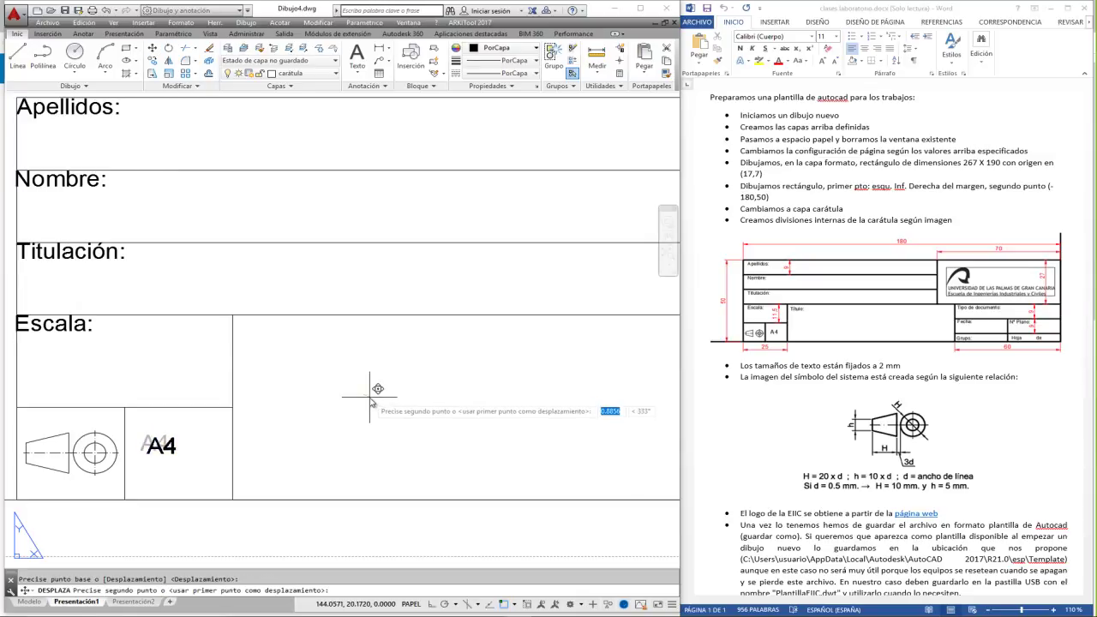
left_click(385, 401)
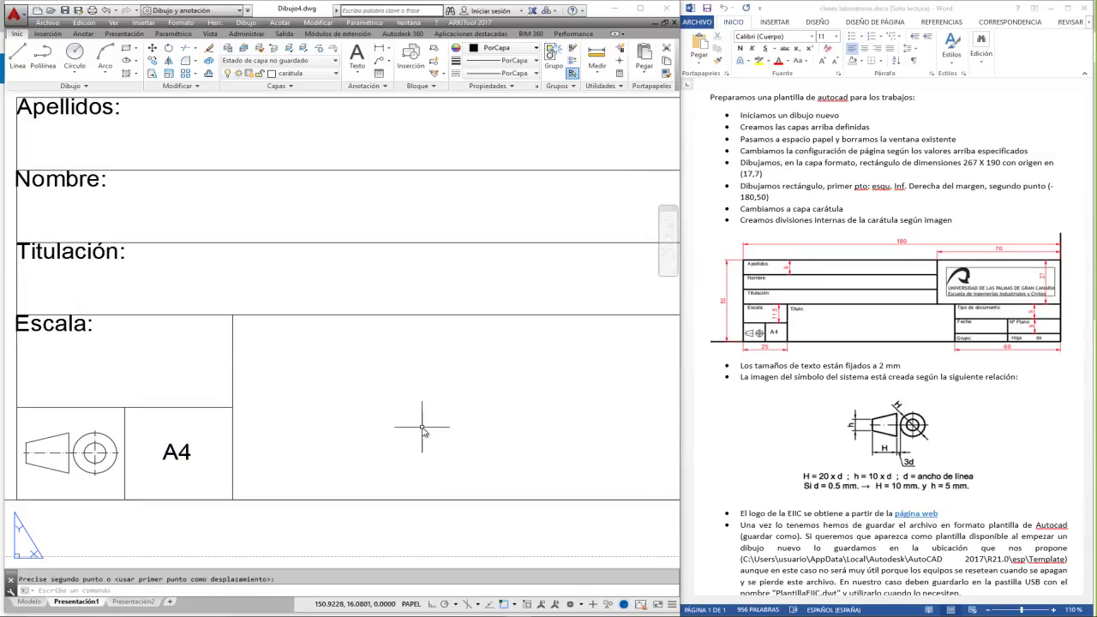
middle_click_drag(448, 428, 97, 421)
middle_click_drag(259, 429, 13, 417)
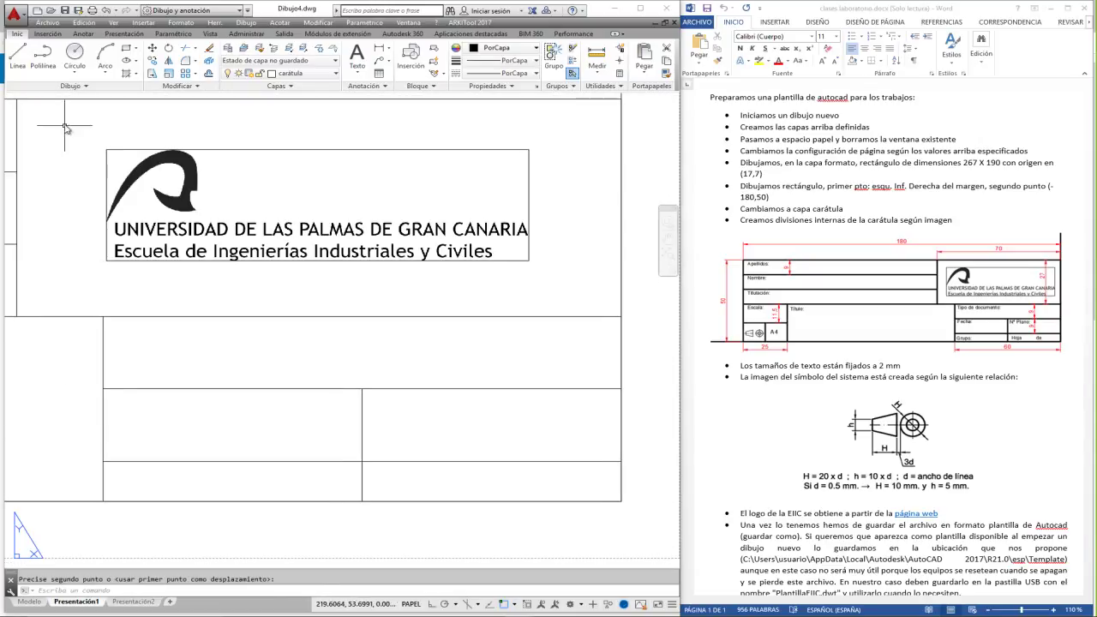
Add a 'Tipo de documento:' label at 2 mm height below the logo.
left_click(357, 60)
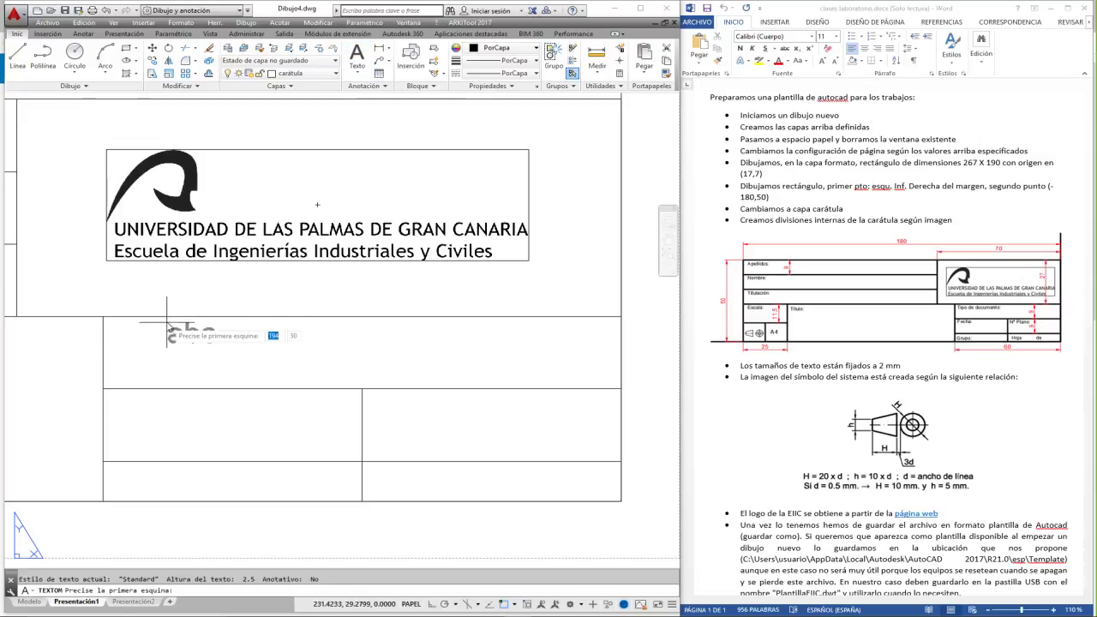
left_click(102, 317)
left_click(407, 368)
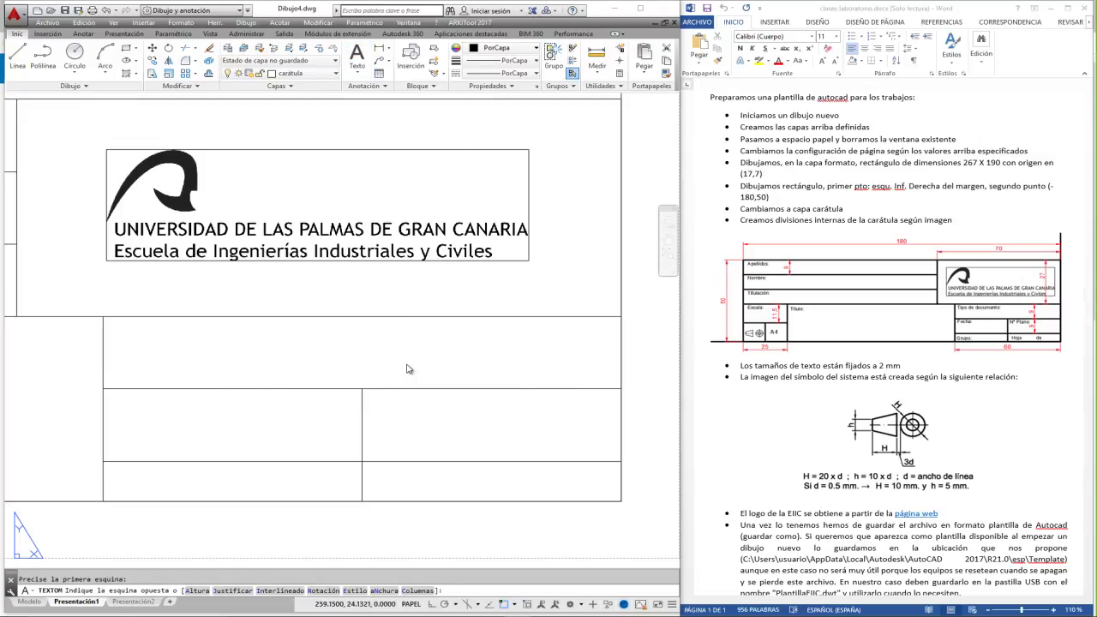
left_click(54, 61)
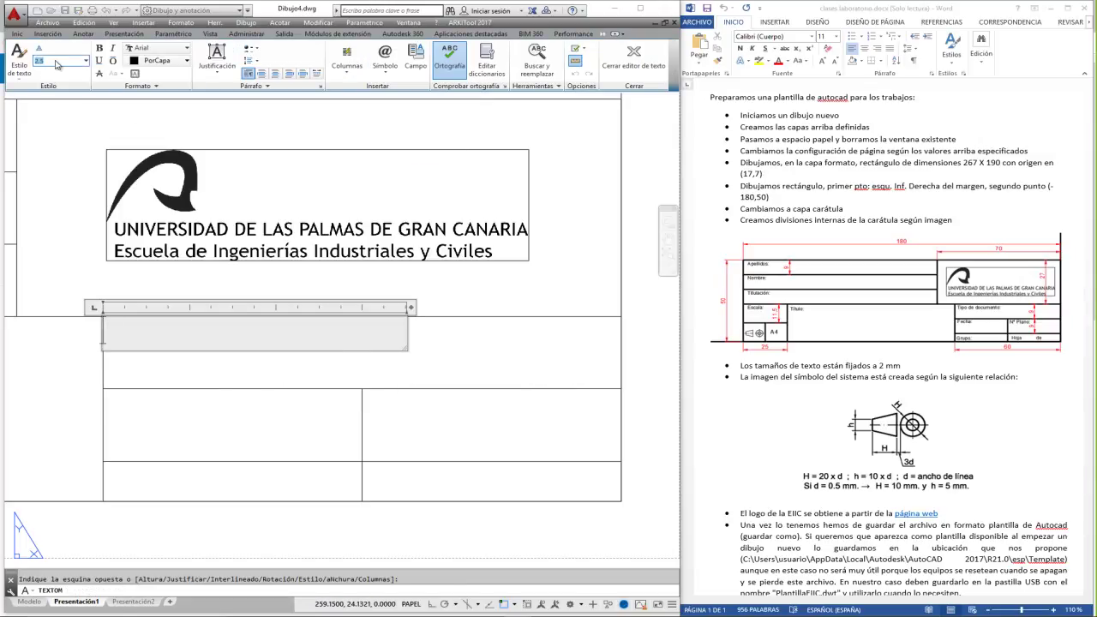
type("2")
key("Return")
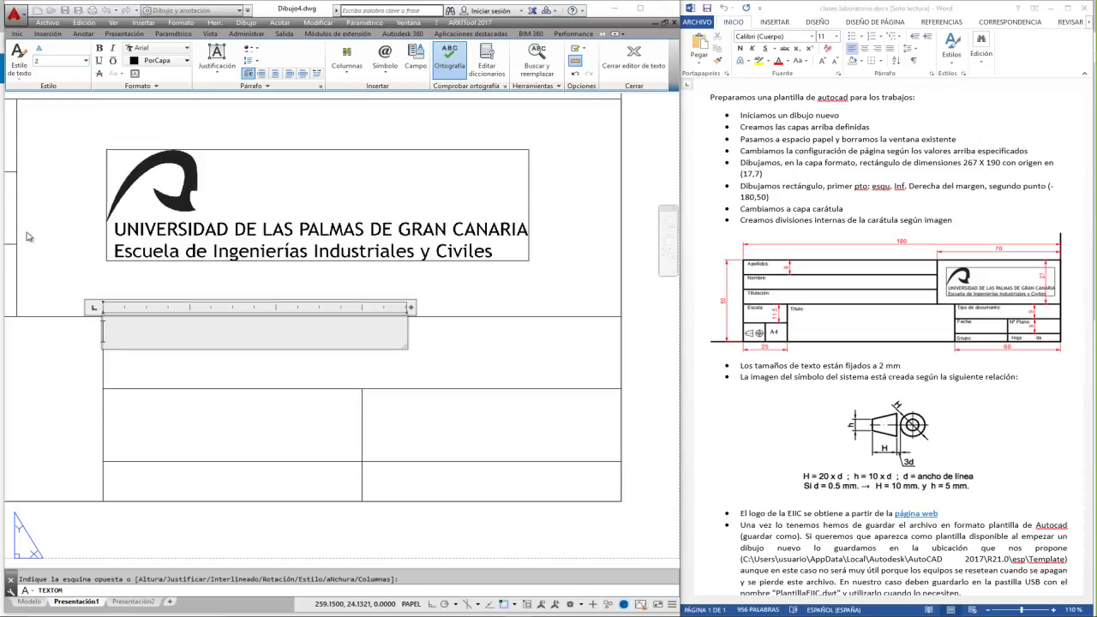
type("Tipo d")
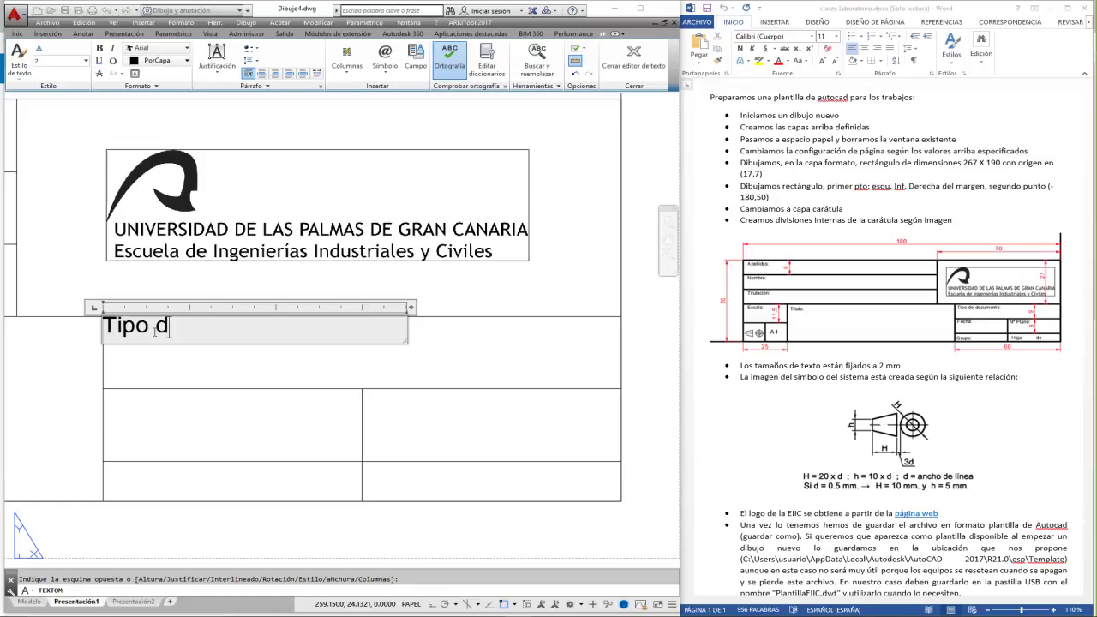
type("e docuemnto")
key("BackSpace")
key("BackSpace")
key("BackSpace")
key("BackSpace")
type("ento:")
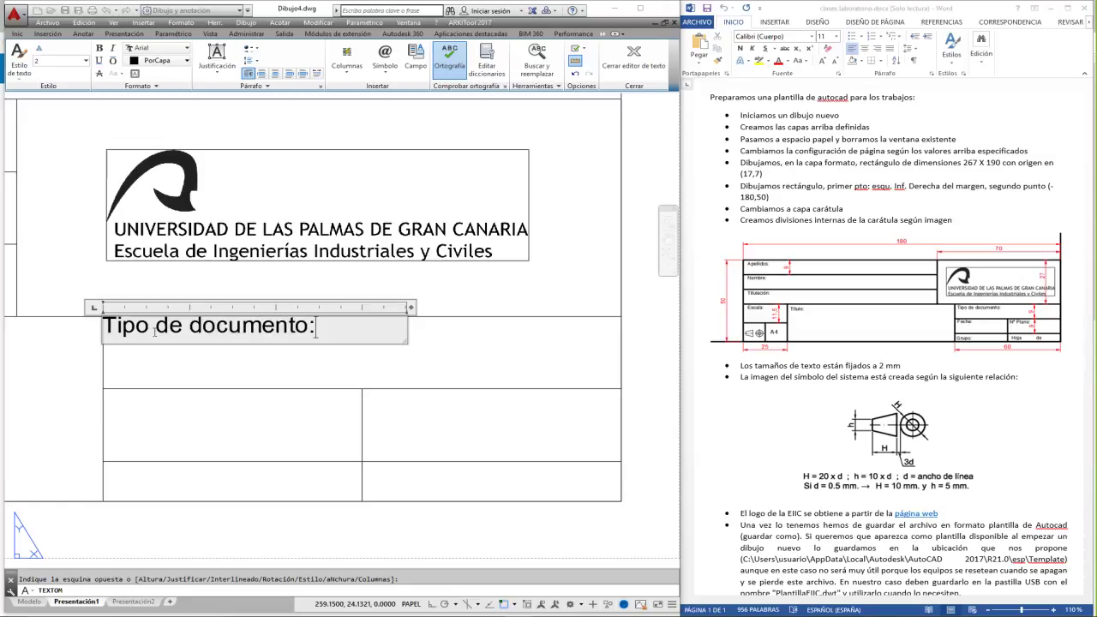
left_click(163, 378)
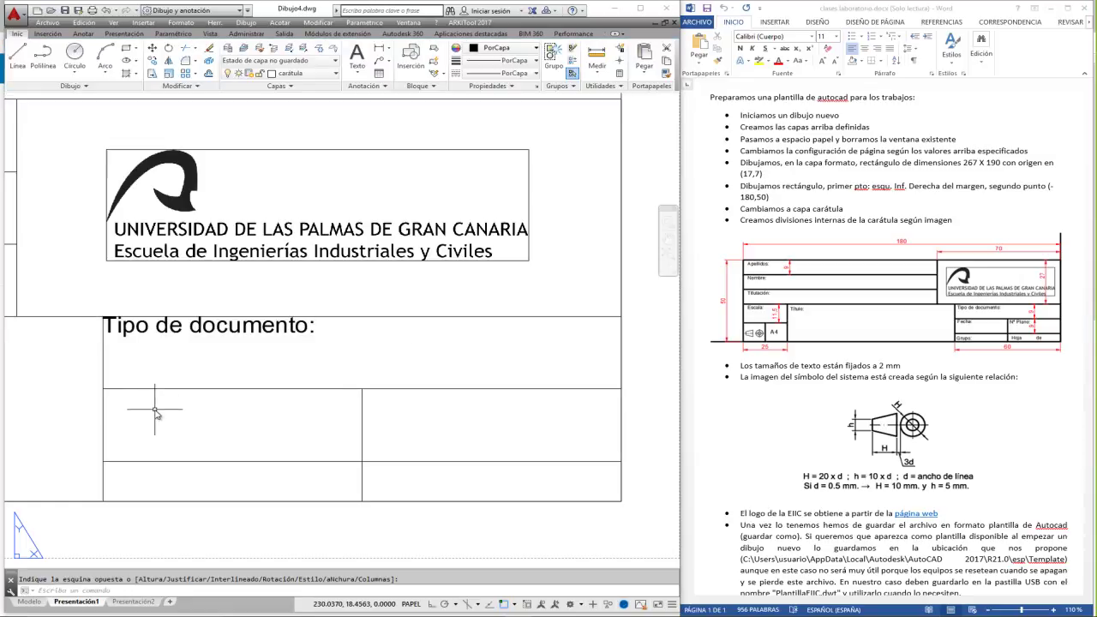
Add a 'Fecha:' label at 2 mm height in the next cell down.
right_click(155, 412)
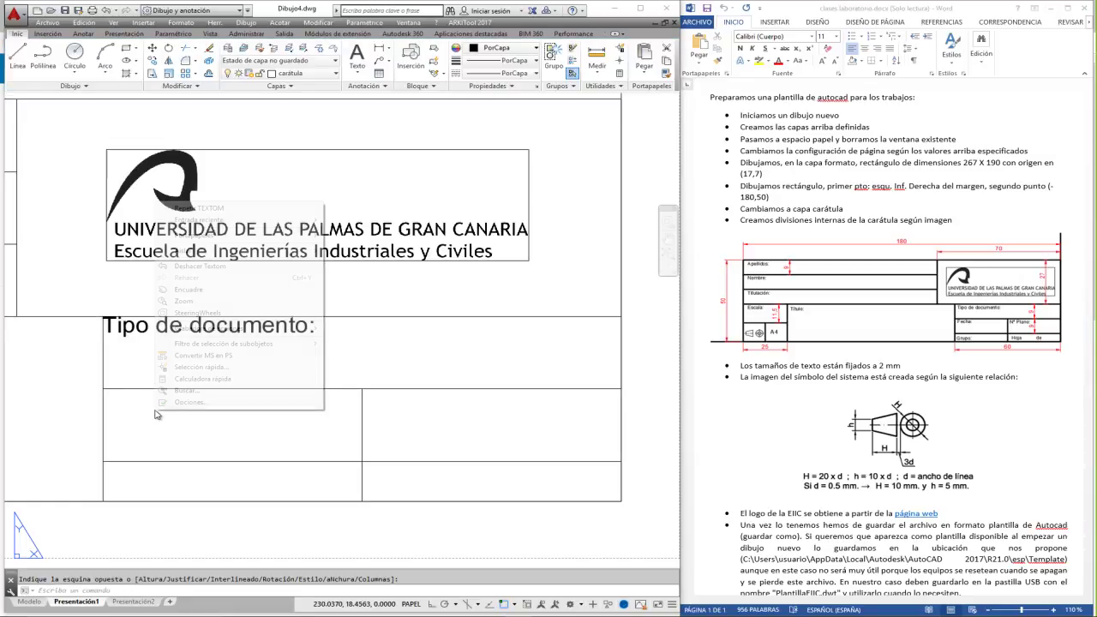
left_click(204, 208)
left_click(103, 389)
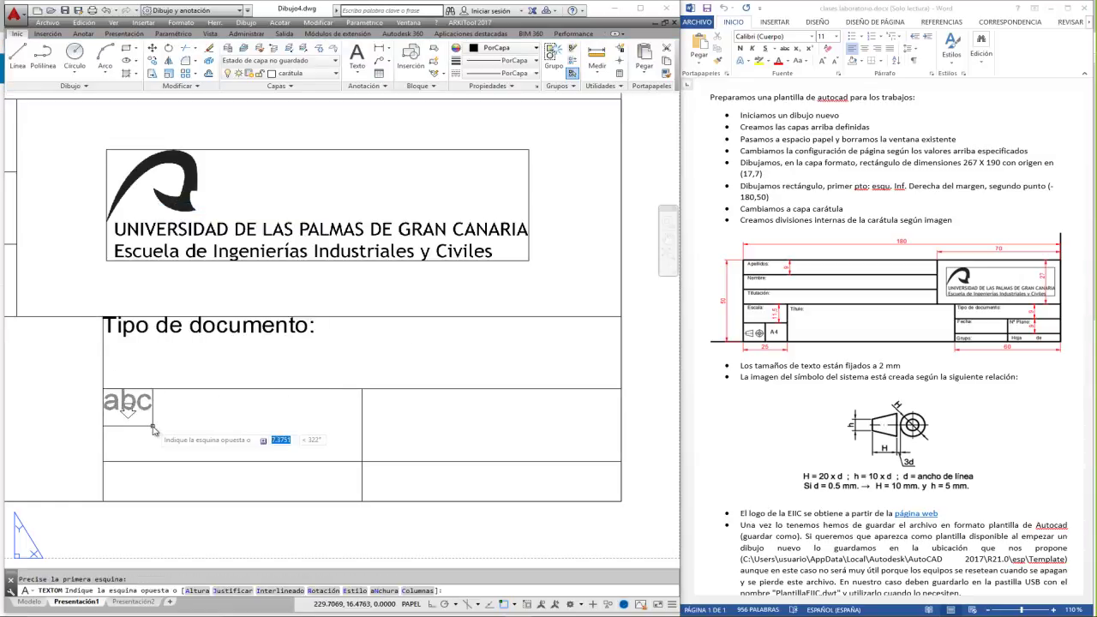
left_click(247, 434)
left_click(60, 62)
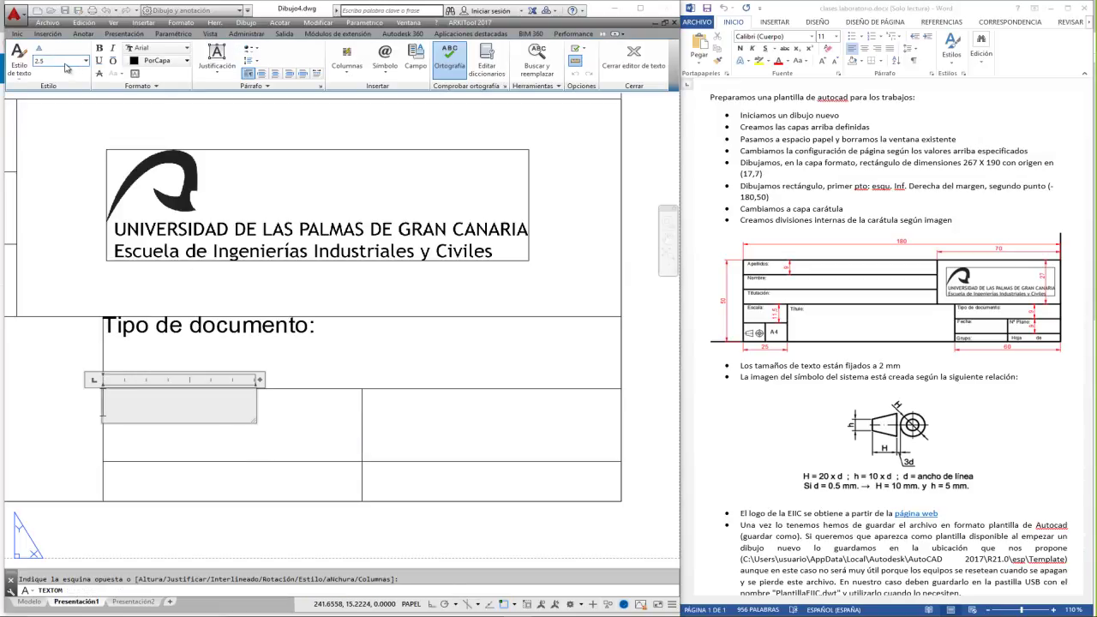
type("2")
key("Return")
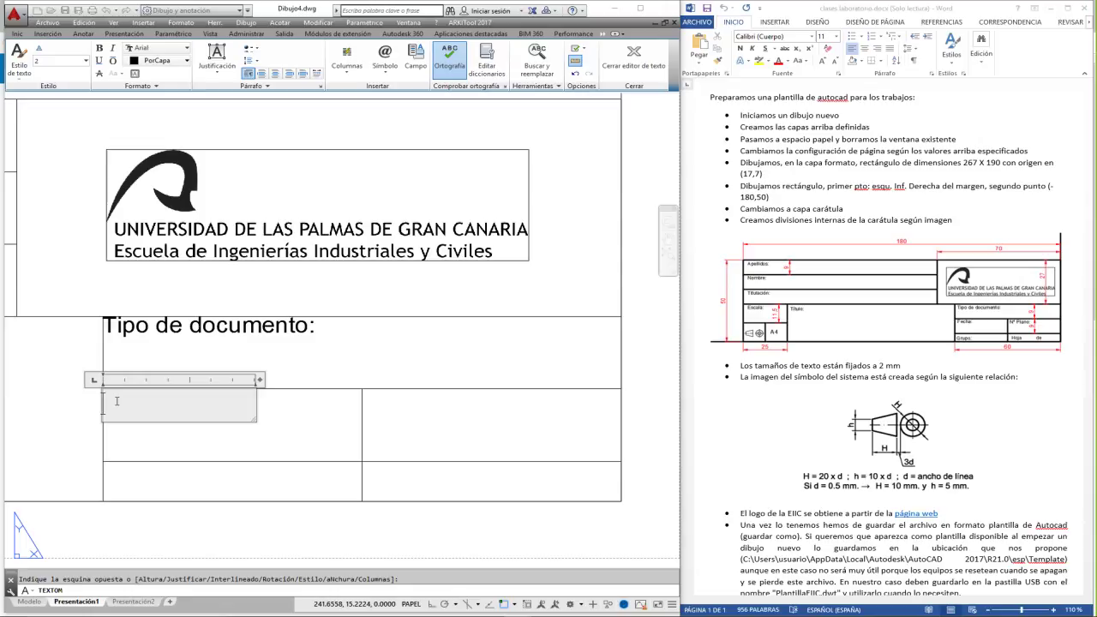
type("Fecha:")
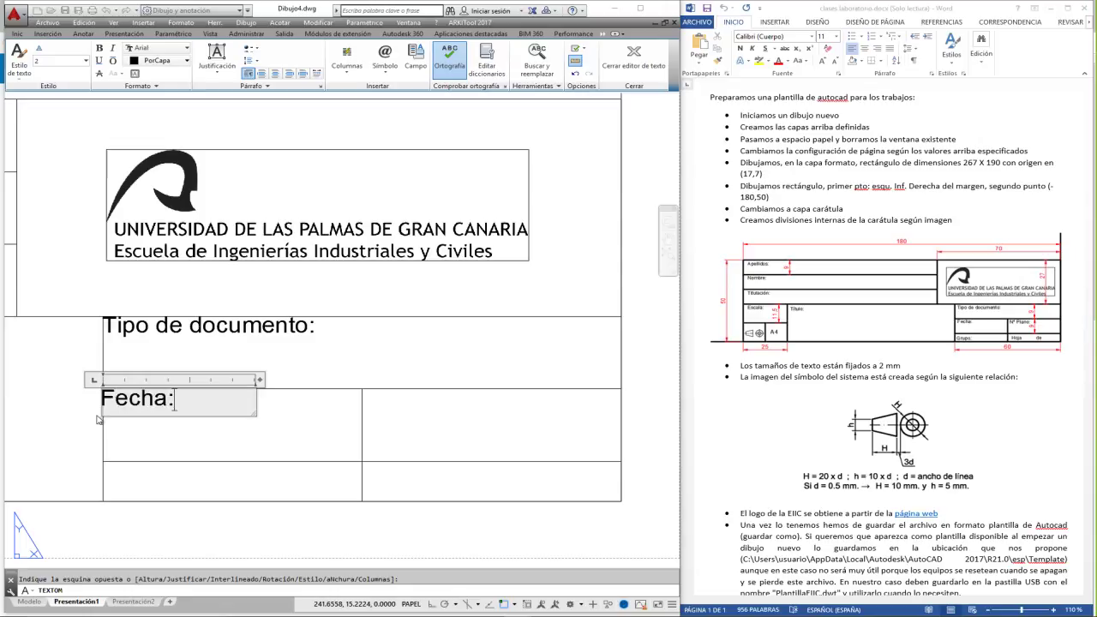
left_click(190, 444)
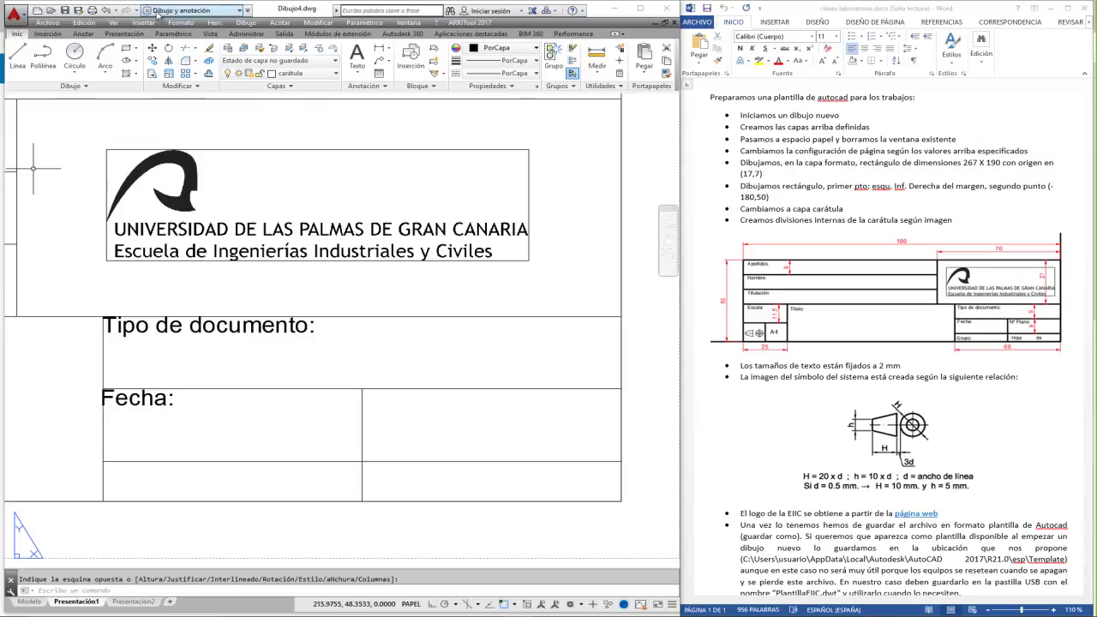
Add a 'Grupo:' label at 2 mm height in the bottom cell.
left_click(357, 57)
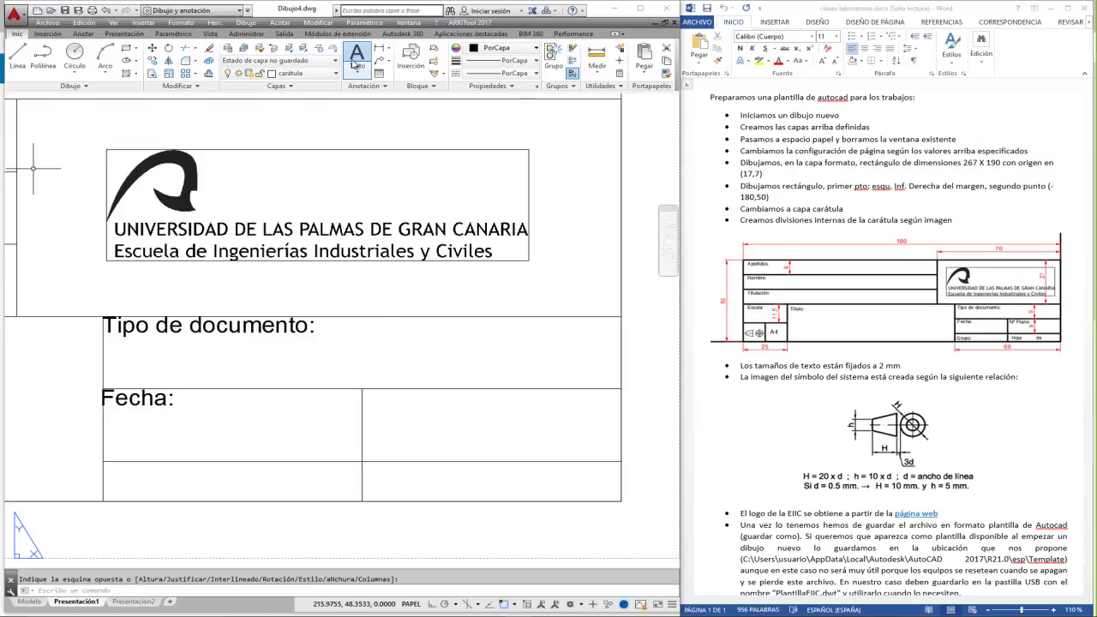
left_click(105, 463)
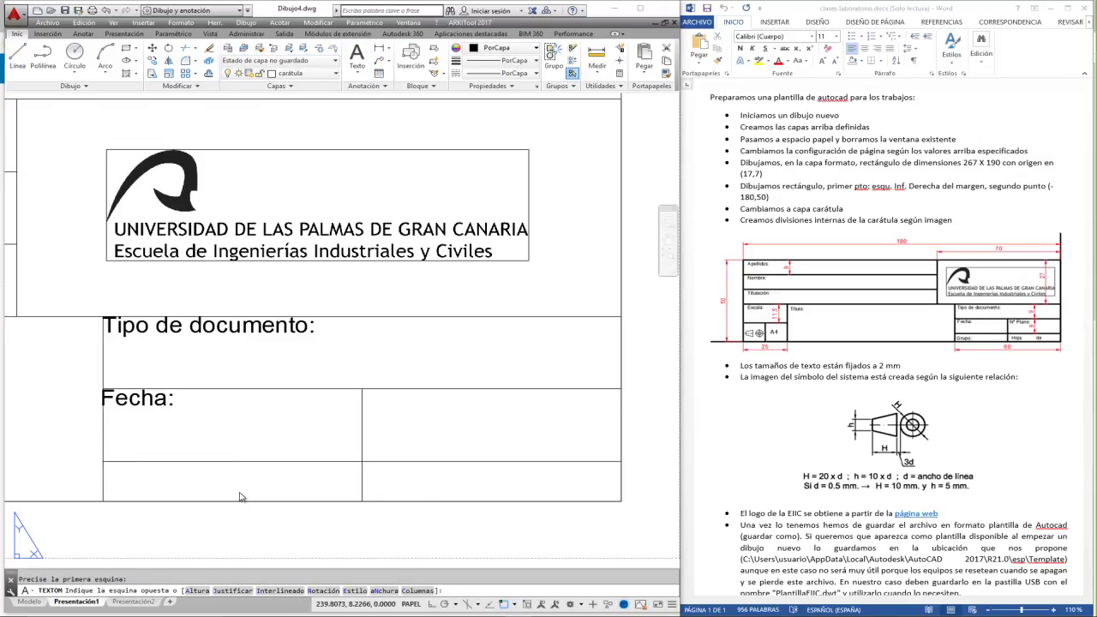
left_click(240, 496)
left_click(69, 61)
type("2")
key("Return")
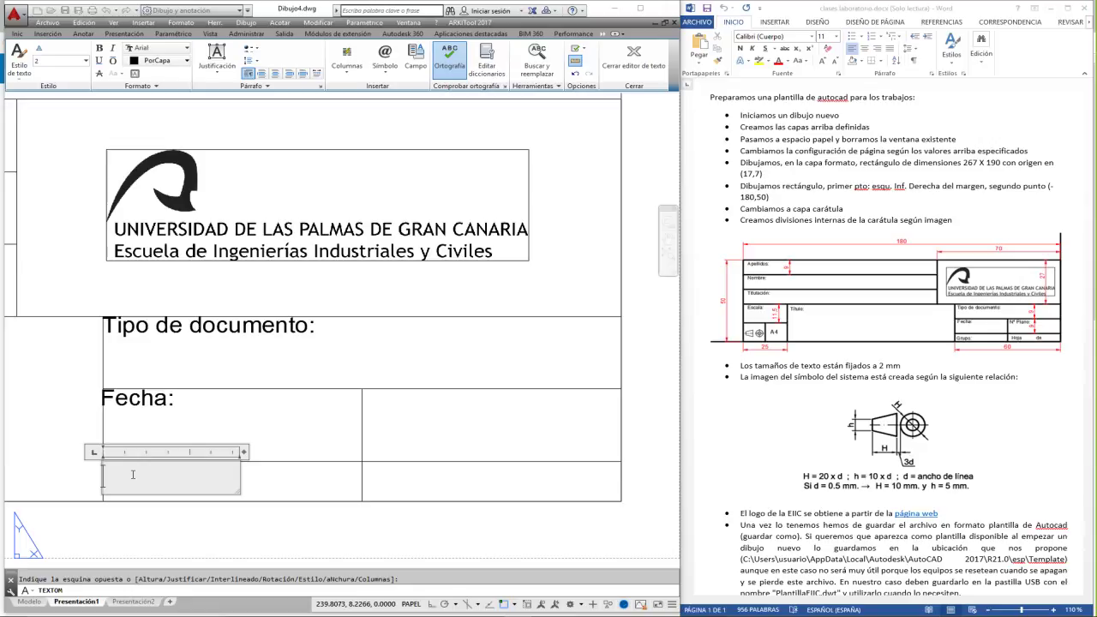
type("Grupo:")
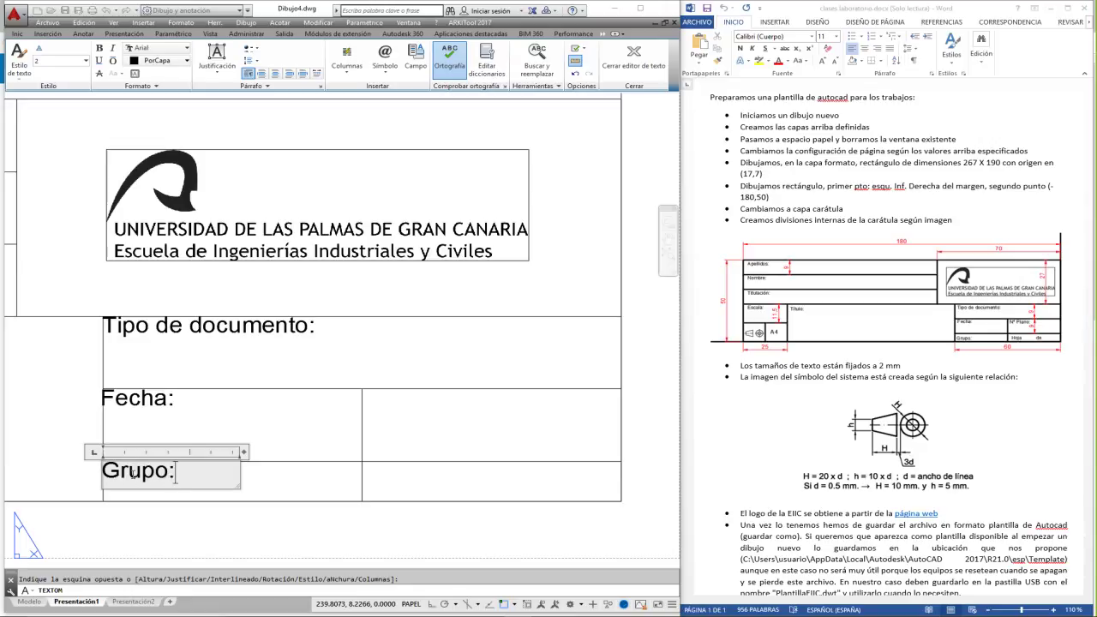
left_click(68, 314)
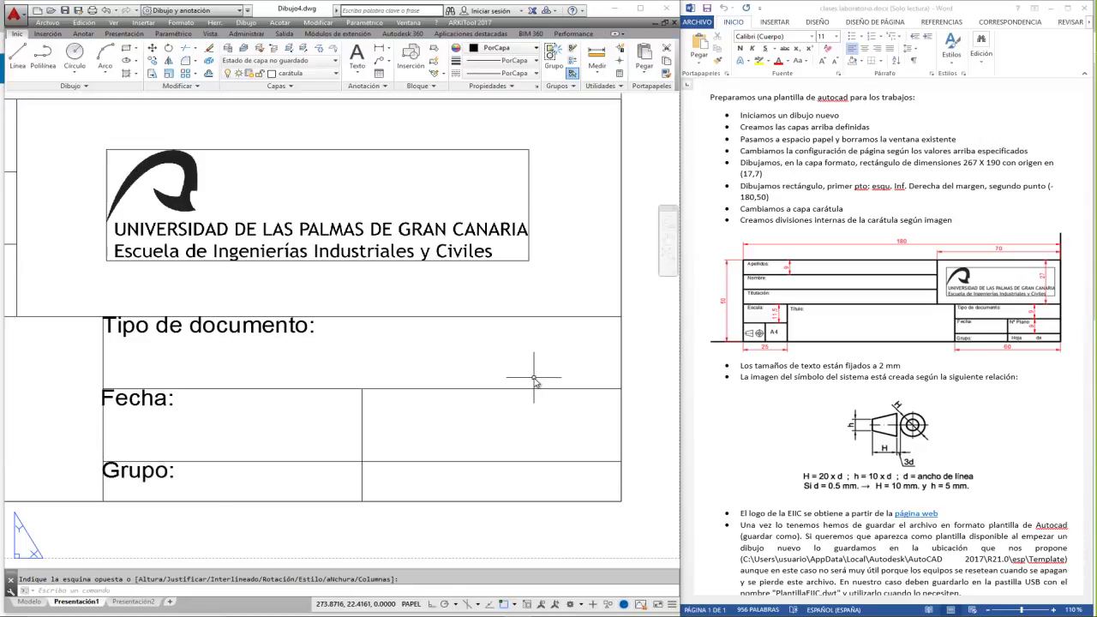
Add a 2 mm 'Nº Plano:' multiline text label in the cell beside Fecha.
left_click(357, 57)
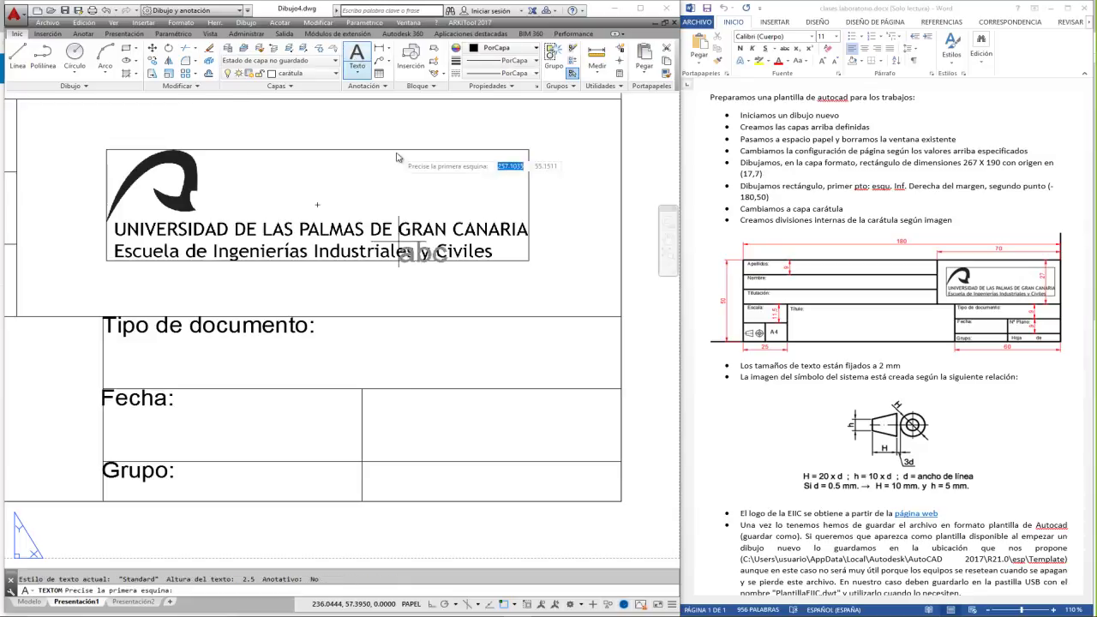
left_click(360, 392)
left_click(520, 430)
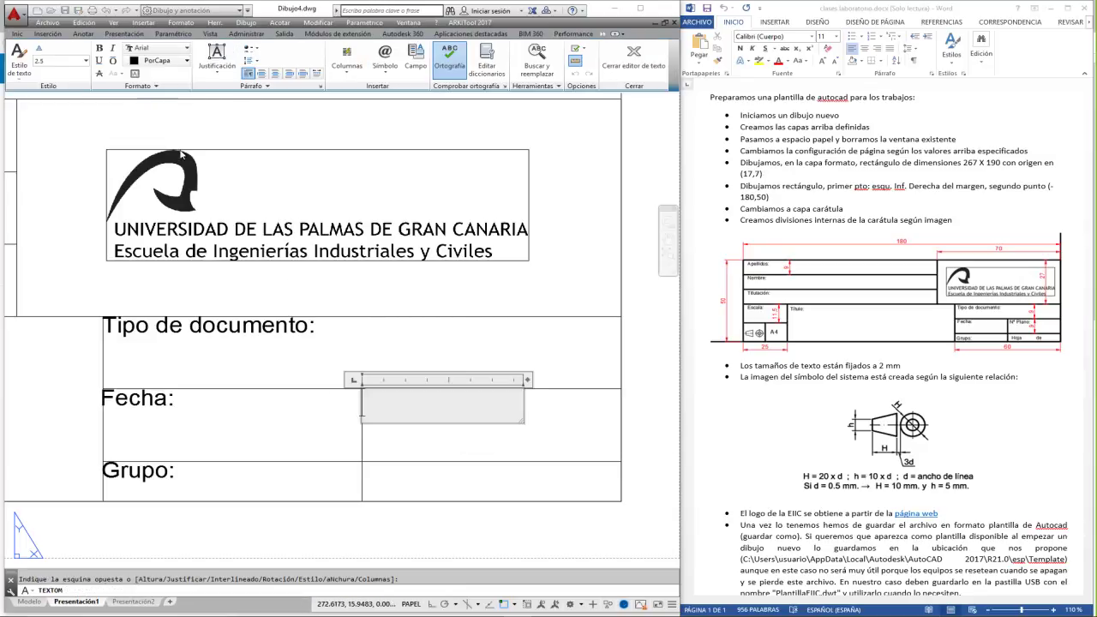
type("2")
key("Return")
type("Nº Plano:")
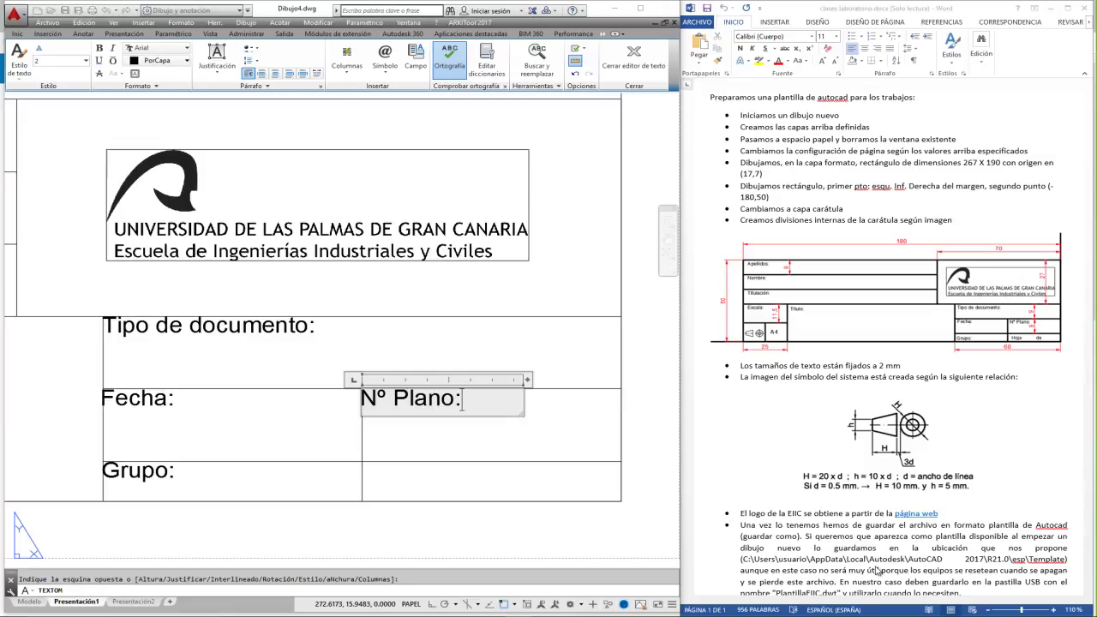
left_click(490, 455)
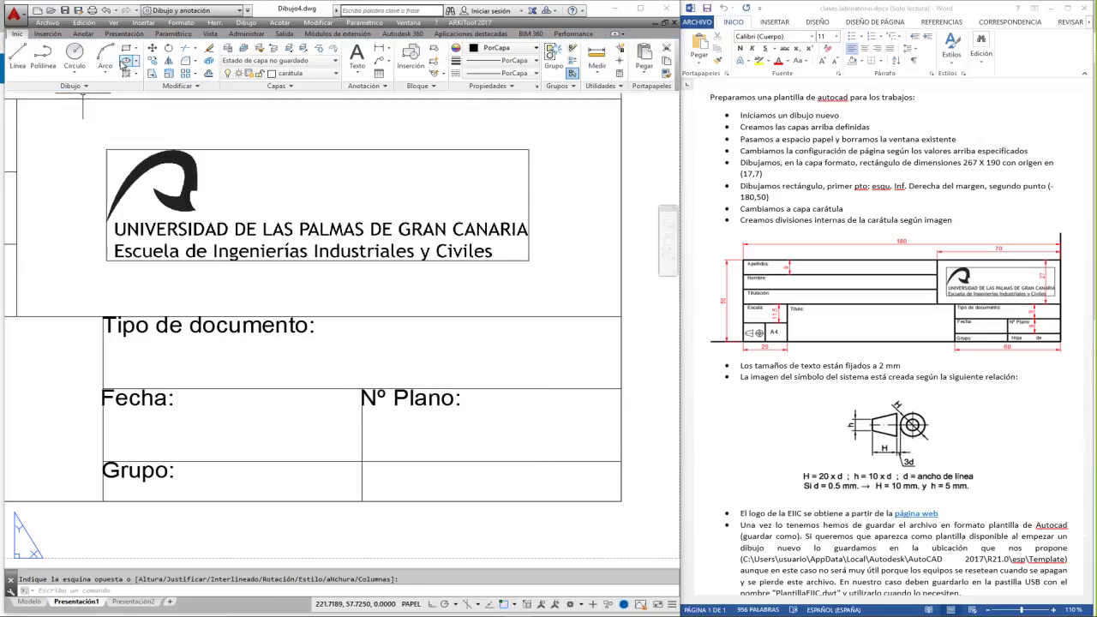
Create a 2 mm text box in the cell beside Grupo and begin typing 'Hoja de'.
left_click(357, 57)
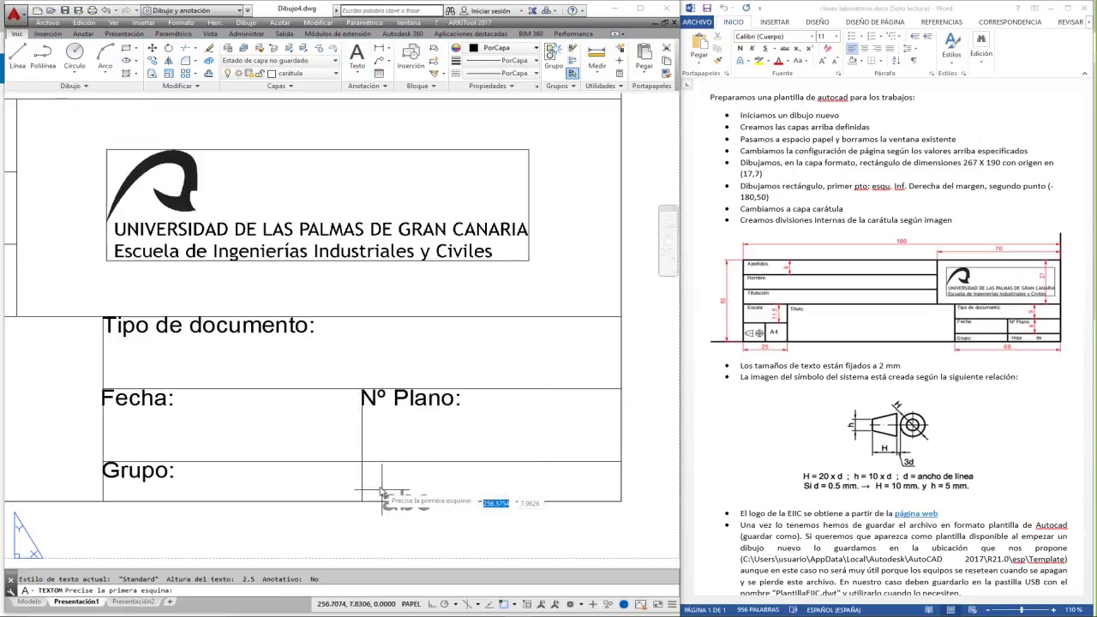
left_click(361, 462)
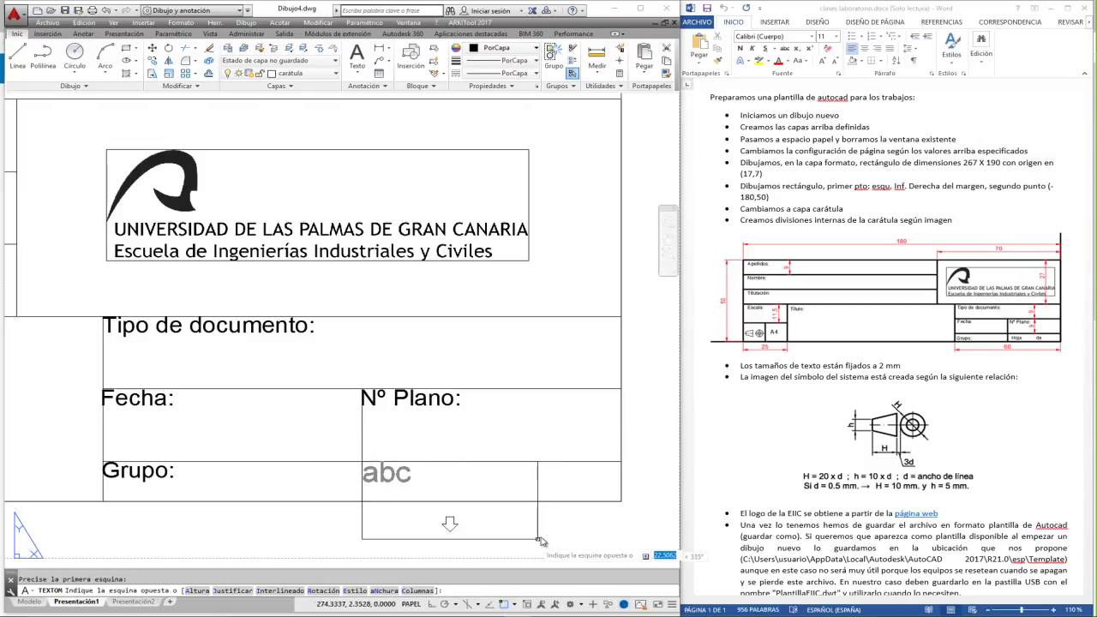
left_click(555, 499)
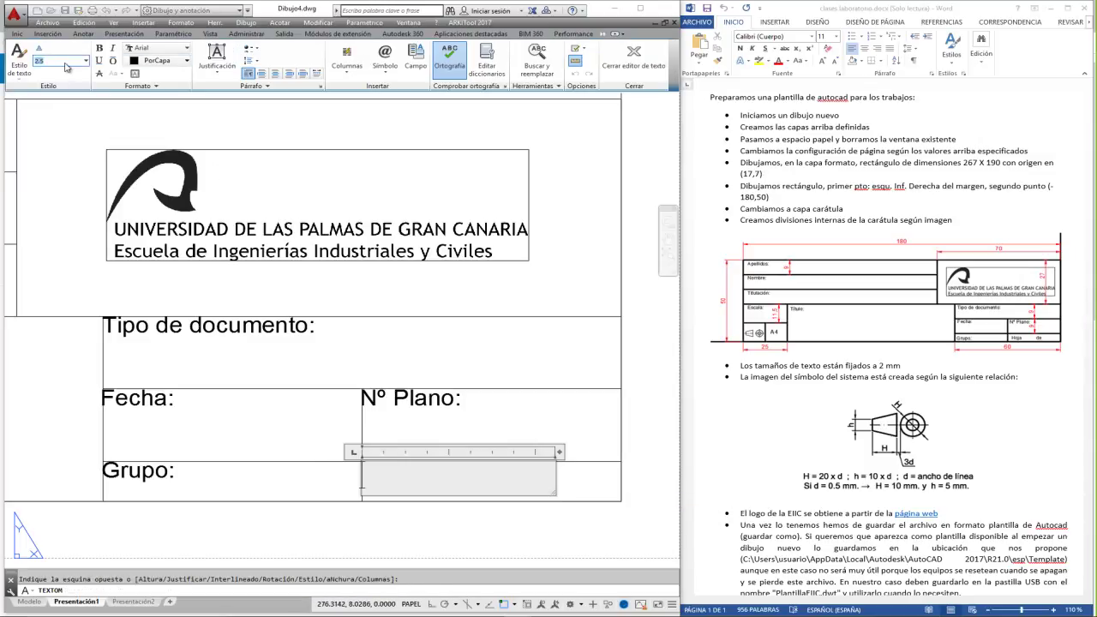
type("2")
key("Return")
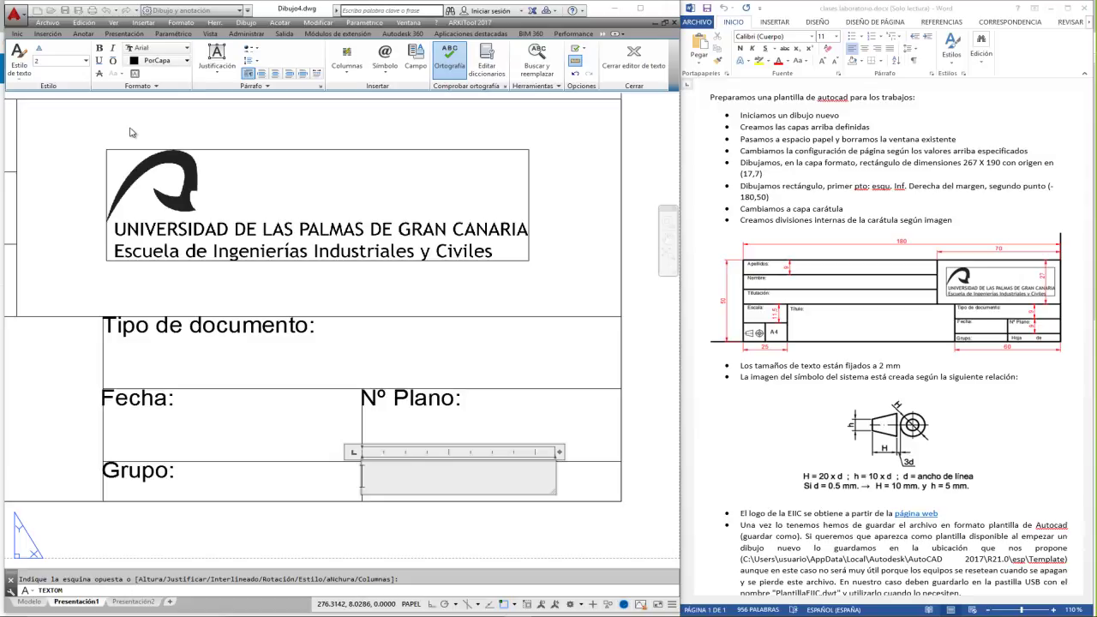
type("Hoja     de")
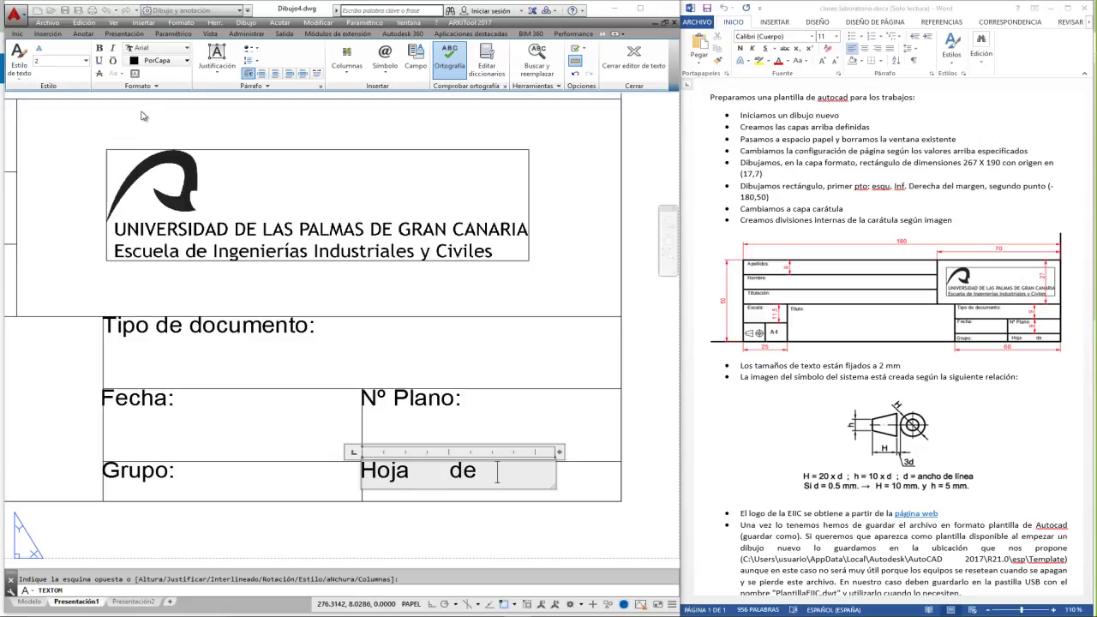
Commit the 'Hoja de' label, end the text command and bring the whole title block into view.
left_click(393, 364)
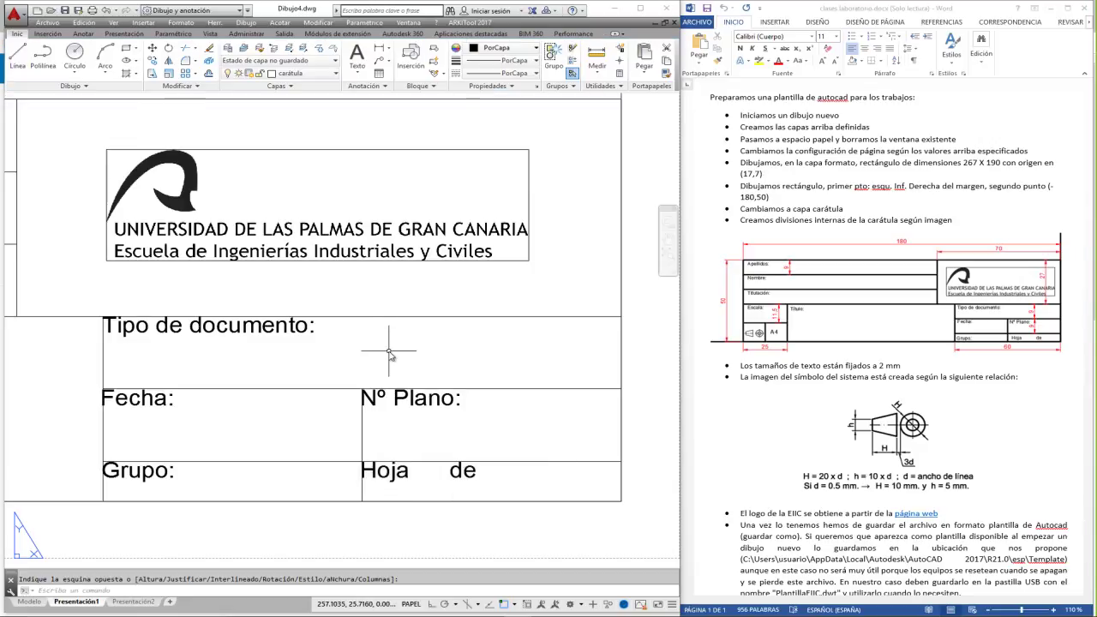
scroll(363, 448, "down", 5)
middle_click_drag(276, 425, 457, 424)
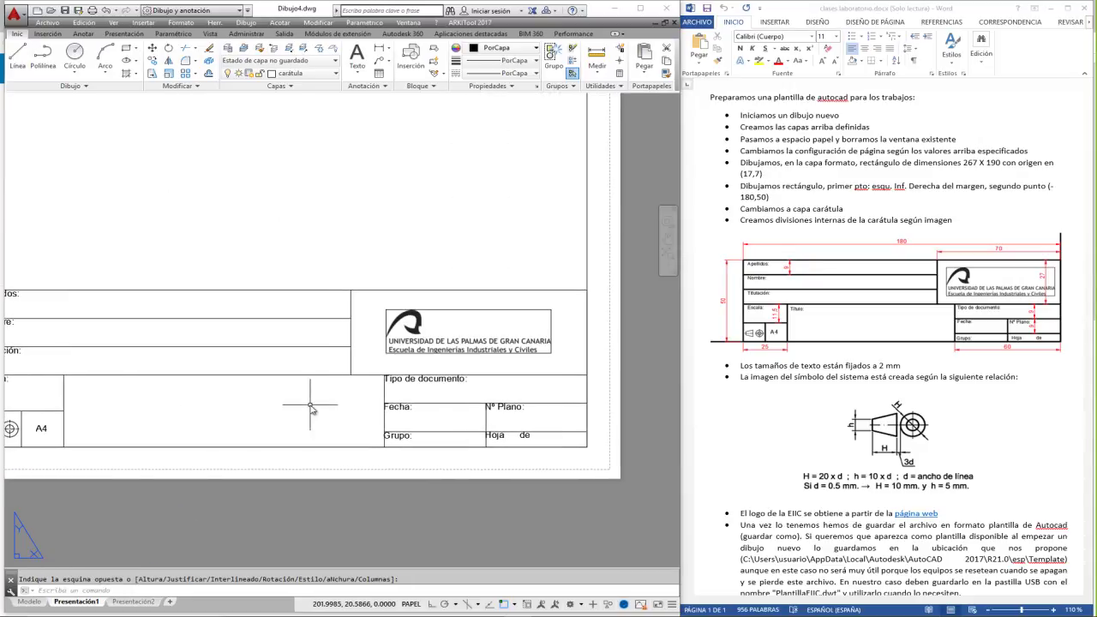
scroll(310, 404, "down", 1)
scroll(335, 409, "down", 1)
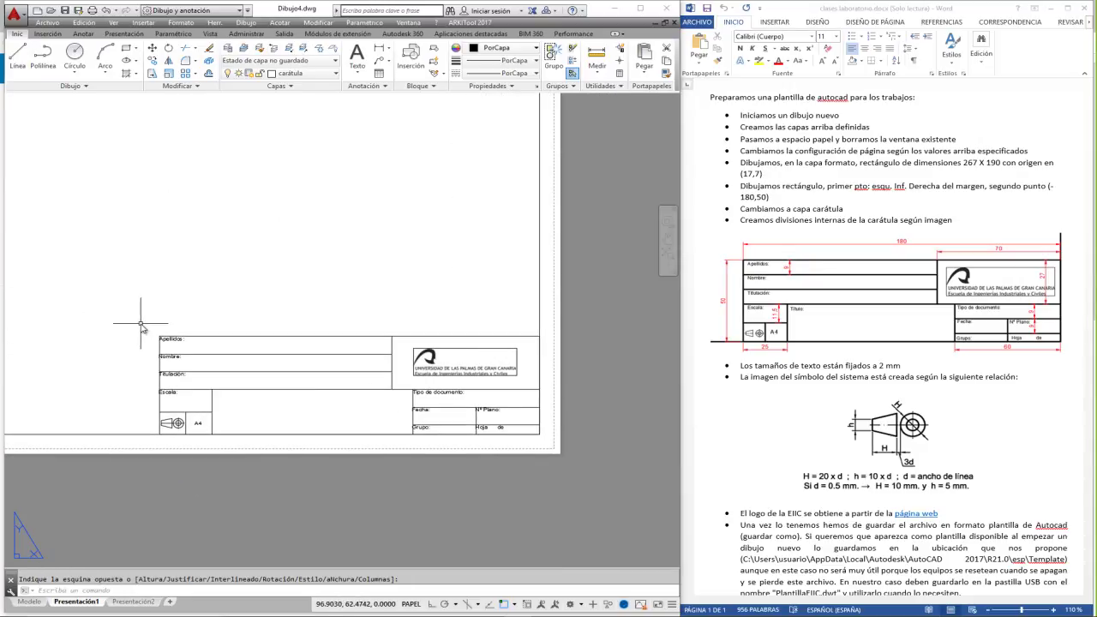
key("Escape")
Select the nine field labels, from Apellidos and Nombre through Grupo and Nº Plano.
left_click(186, 343)
left_click(151, 360)
left_click(172, 374)
left_click(168, 392)
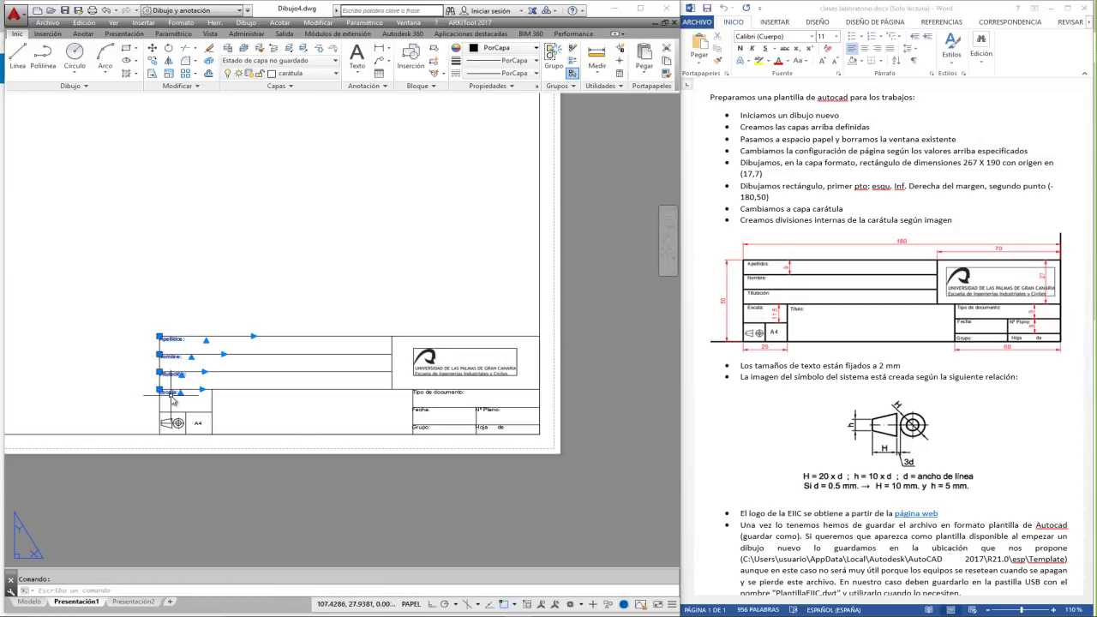
left_click(429, 392)
left_click(425, 411)
left_click(423, 427)
left_click(489, 413)
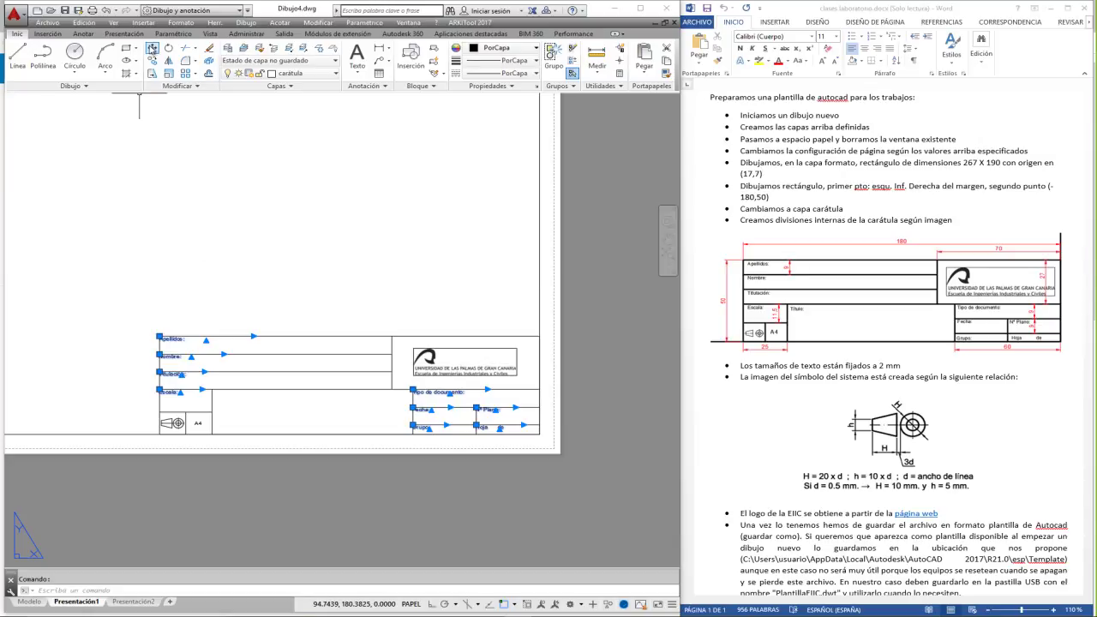
Move the selected labels by @0.5,-0.5 into their cells.
left_click(150, 49)
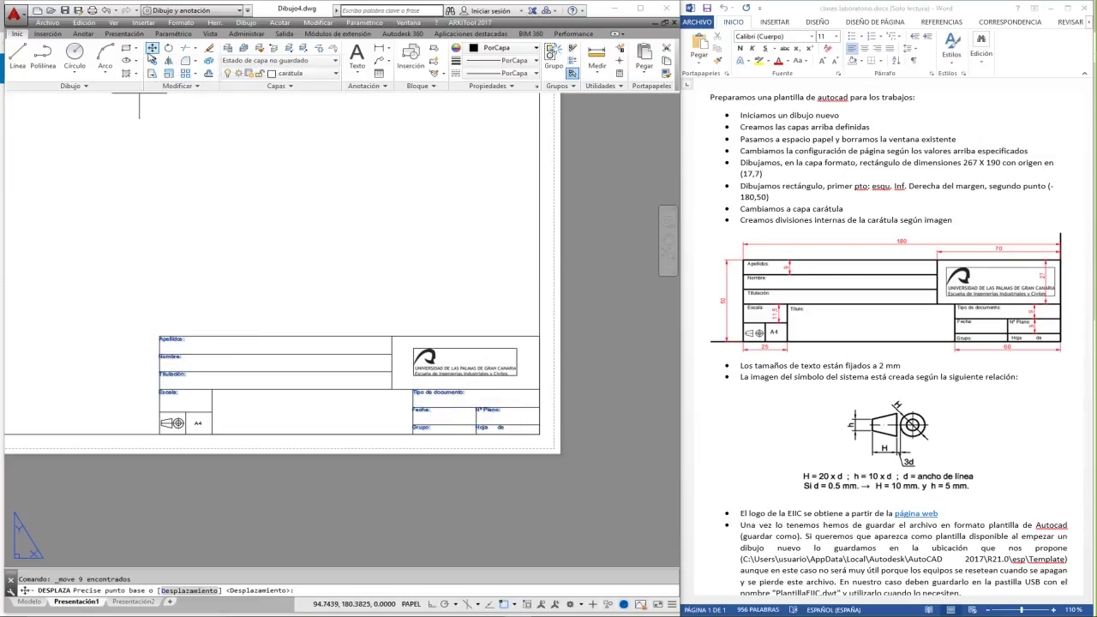
left_click(158, 337)
type("0.5")
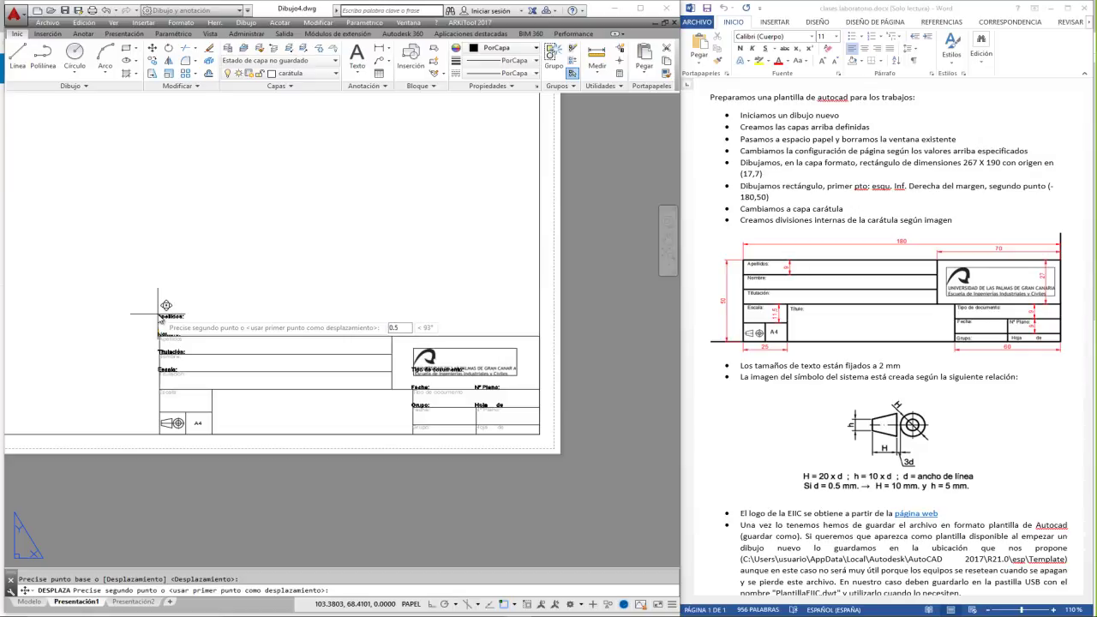
key("Tab")
type("-0.5")
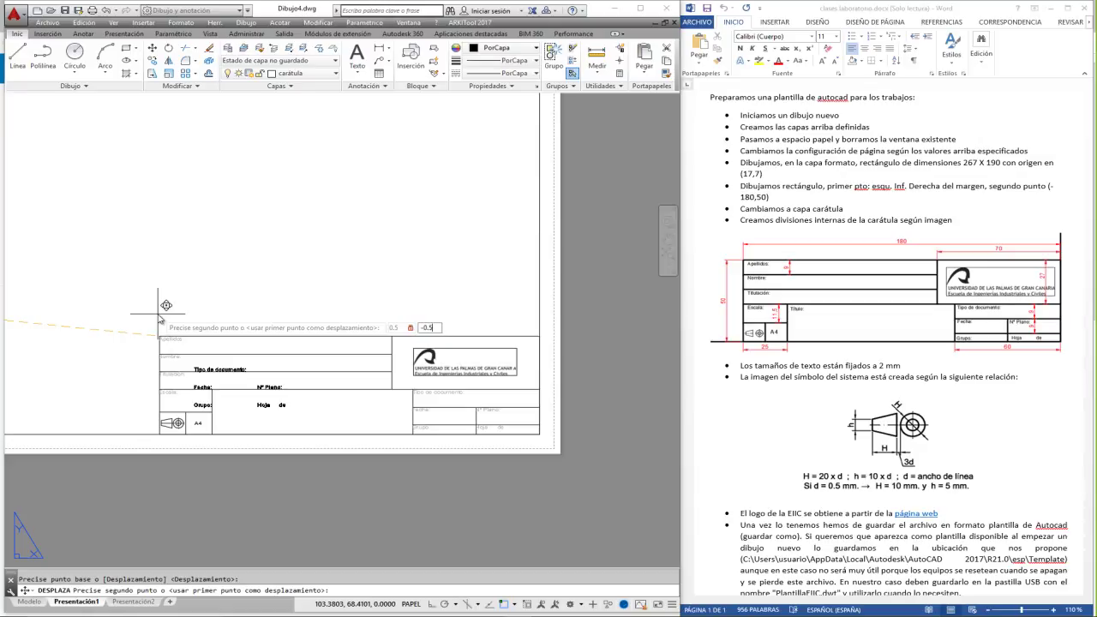
type(".5")
key("Return")
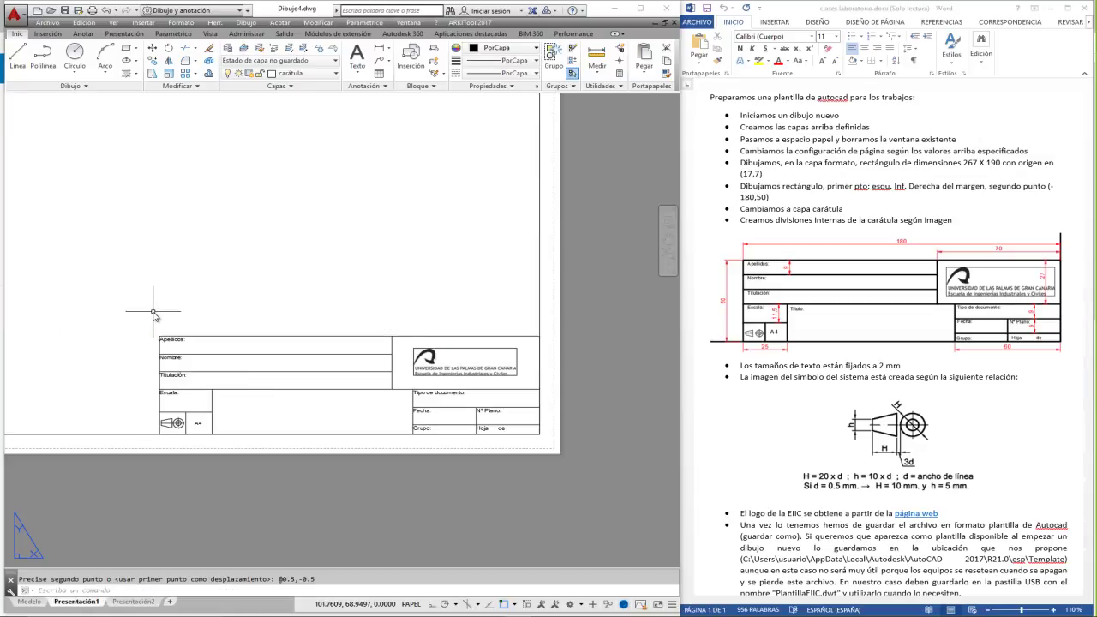
Select all nine title-block labels, including Nº Plano and Hoja de.
scroll(165, 343, "up", 5)
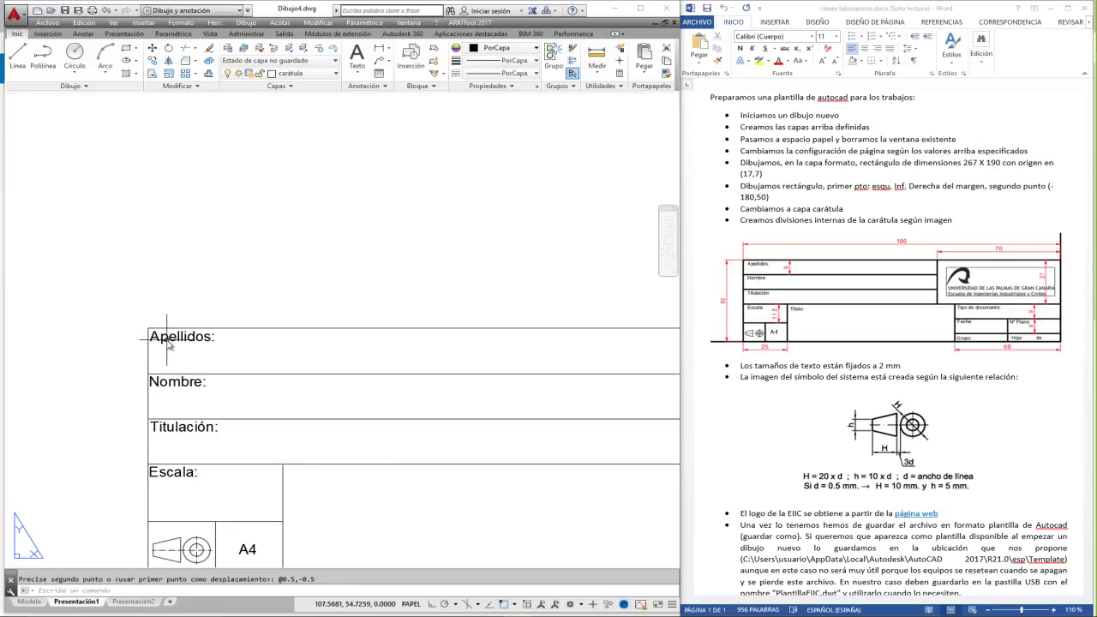
scroll(166, 338, "down", 3)
scroll(166, 338, "down", 2)
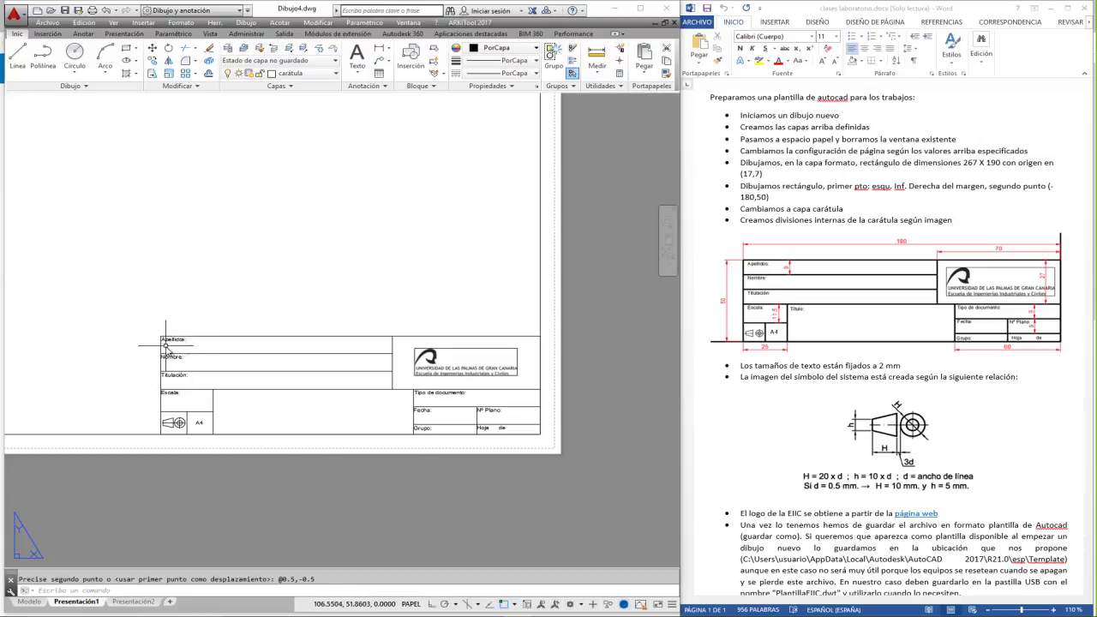
left_click(167, 340)
left_click(168, 357)
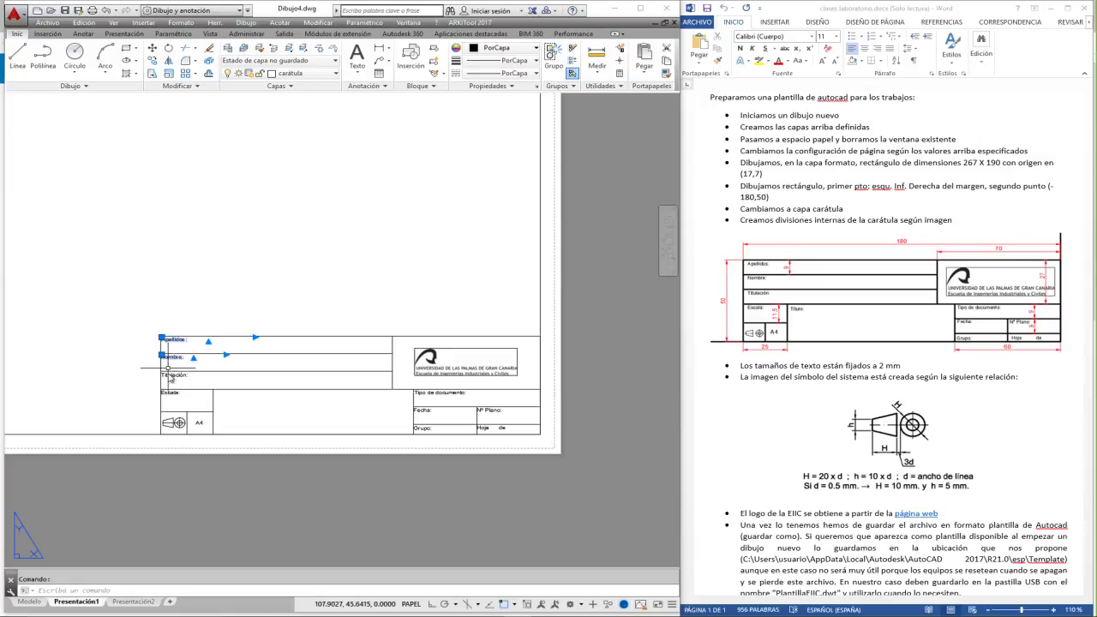
left_click(171, 375)
left_click(170, 393)
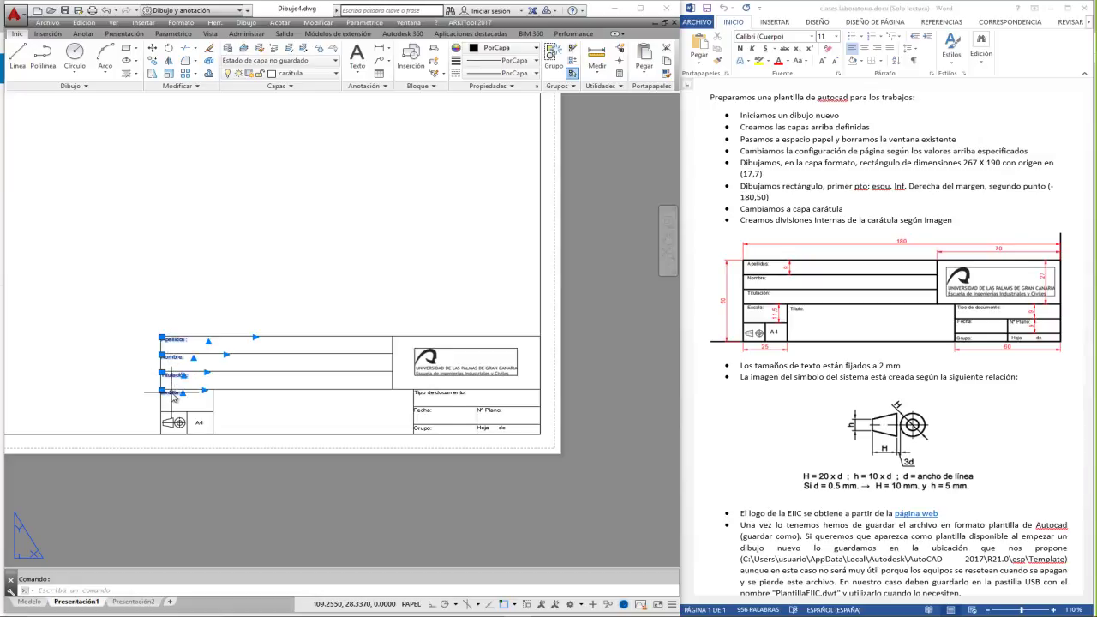
left_click(425, 392)
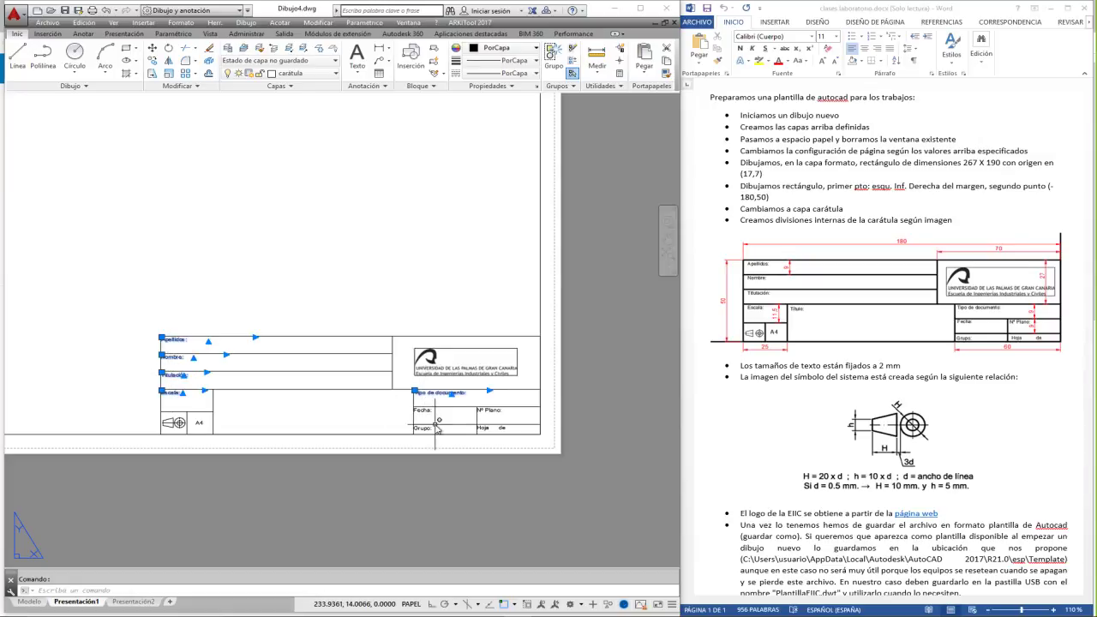
left_click(421, 411)
left_click(424, 428)
left_click(484, 410)
left_click(485, 428)
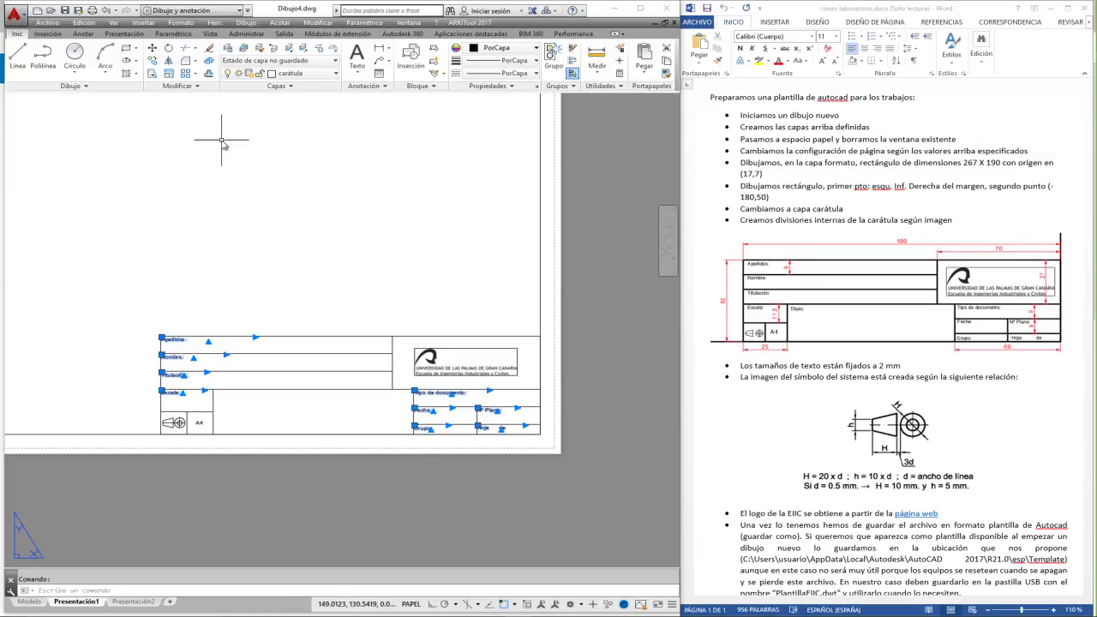
Move the selected labels a further @0.5,0 to the right.
left_click(153, 49)
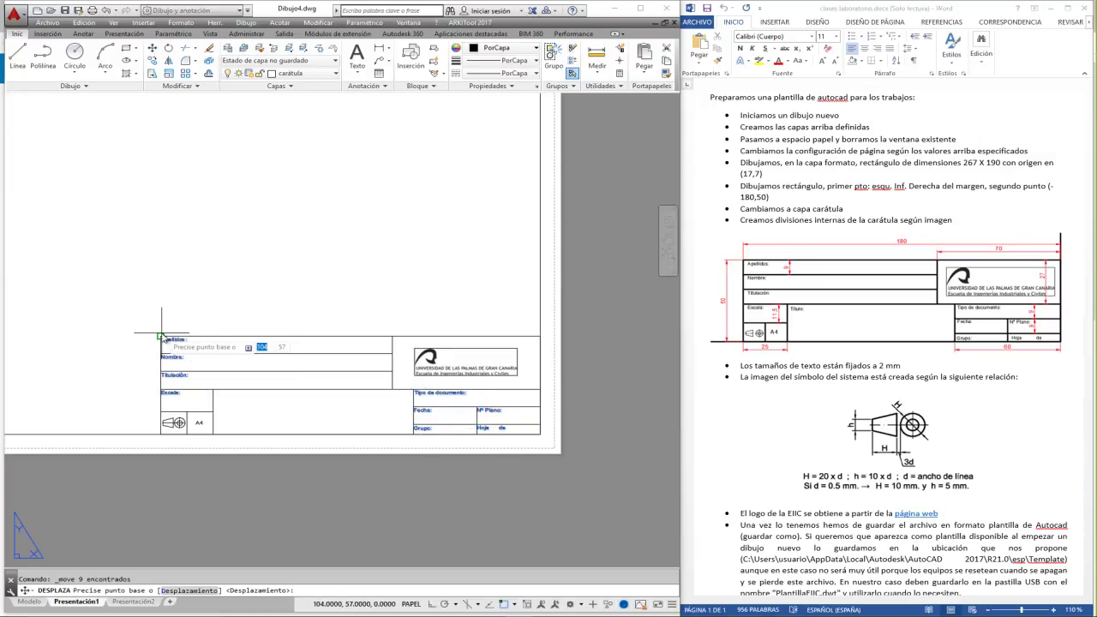
left_click(161, 340)
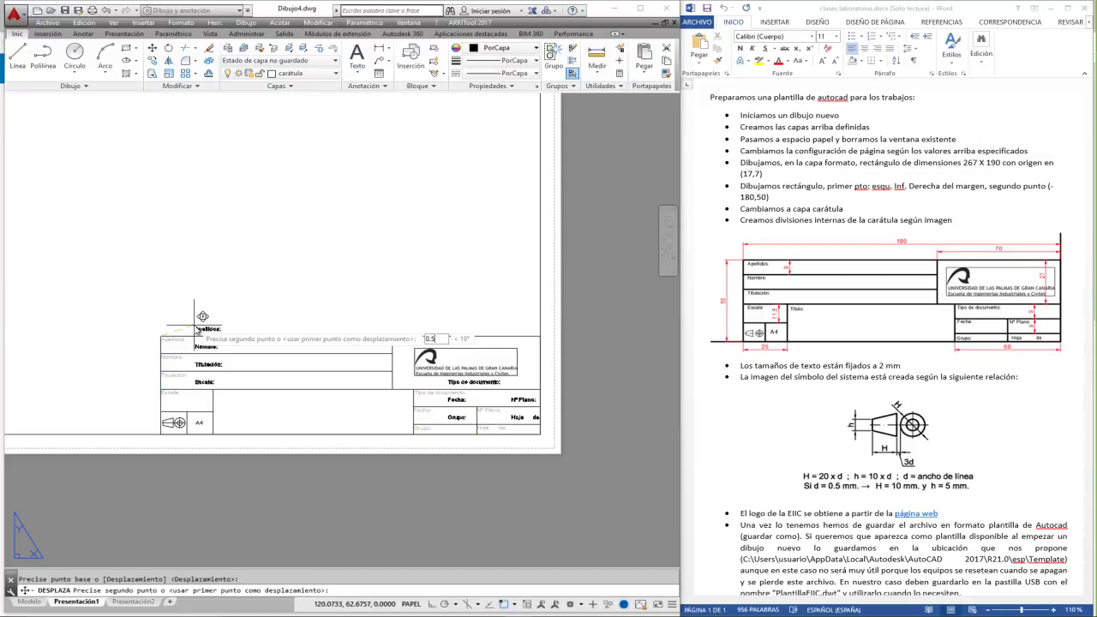
type(",0")
key("Return")
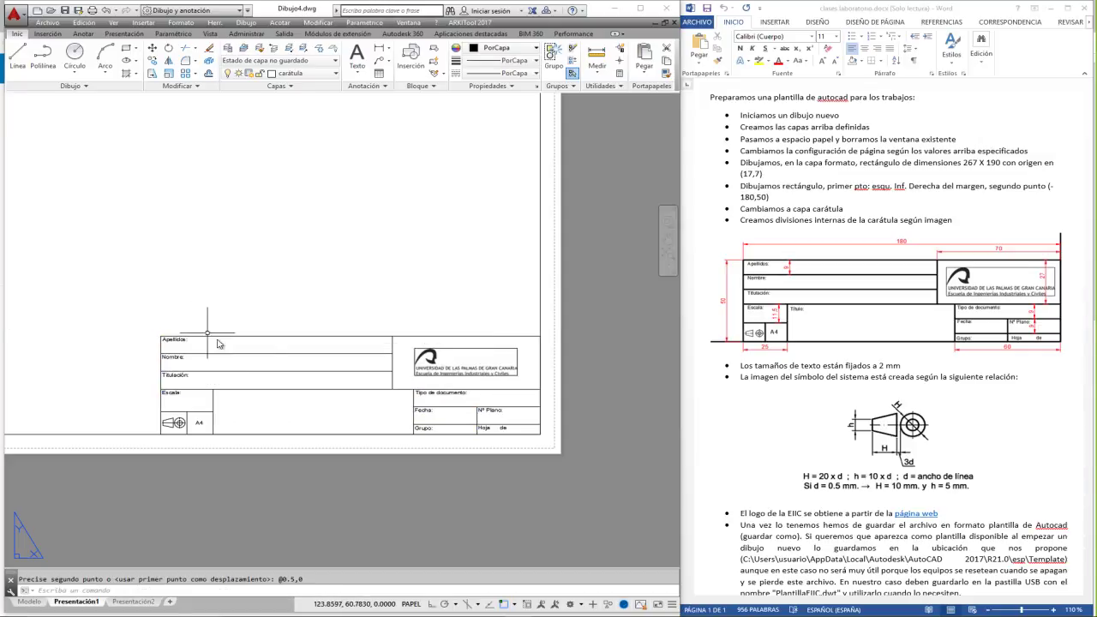
Zoom extents with Z, E and pan to centre the whole sheet.
type("z")
key("Return")
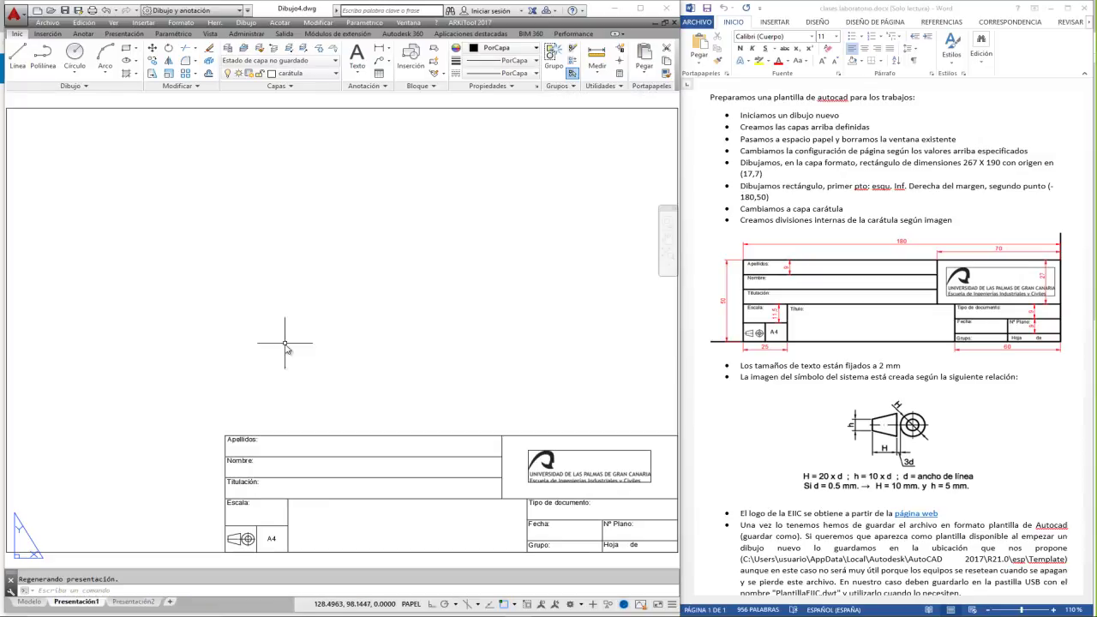
type("e")
key("Return")
middle_click_drag(305, 355, 343, 346)
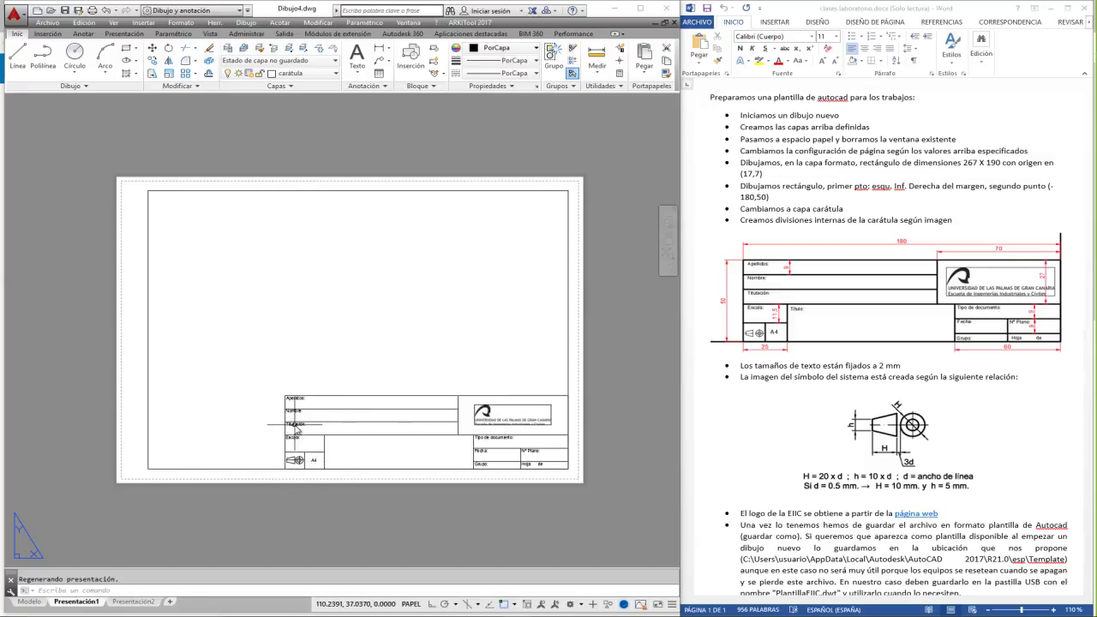
Save the drawing as template A4_EIIC.dwt, replacing the existing file and accepting the template options.
left_click(23, 14)
mouse_move(47, 142)
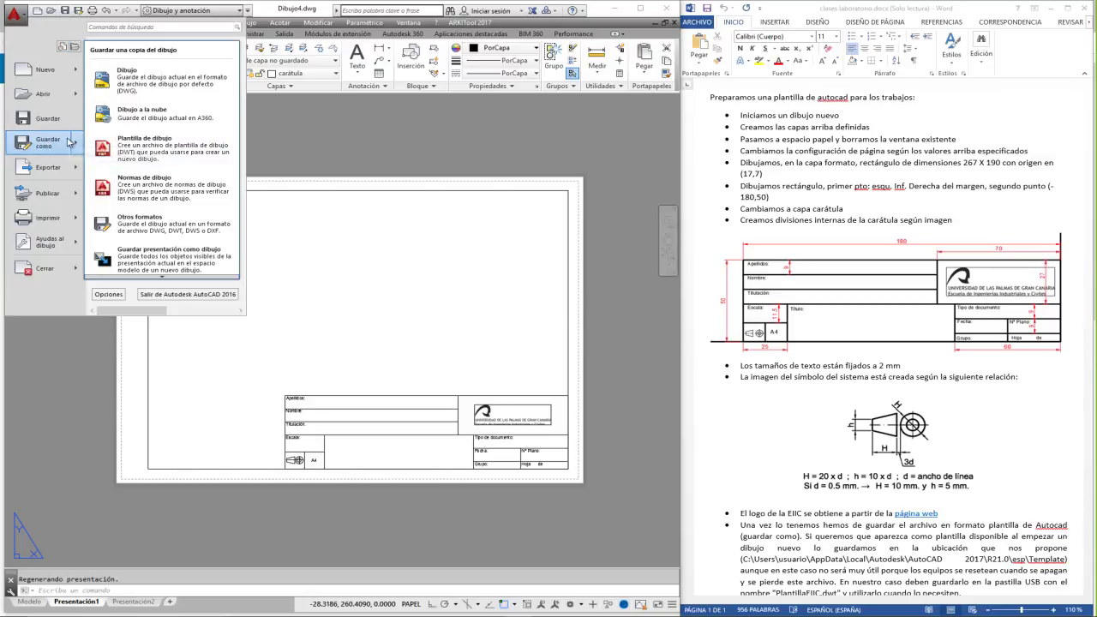
left_click(137, 149)
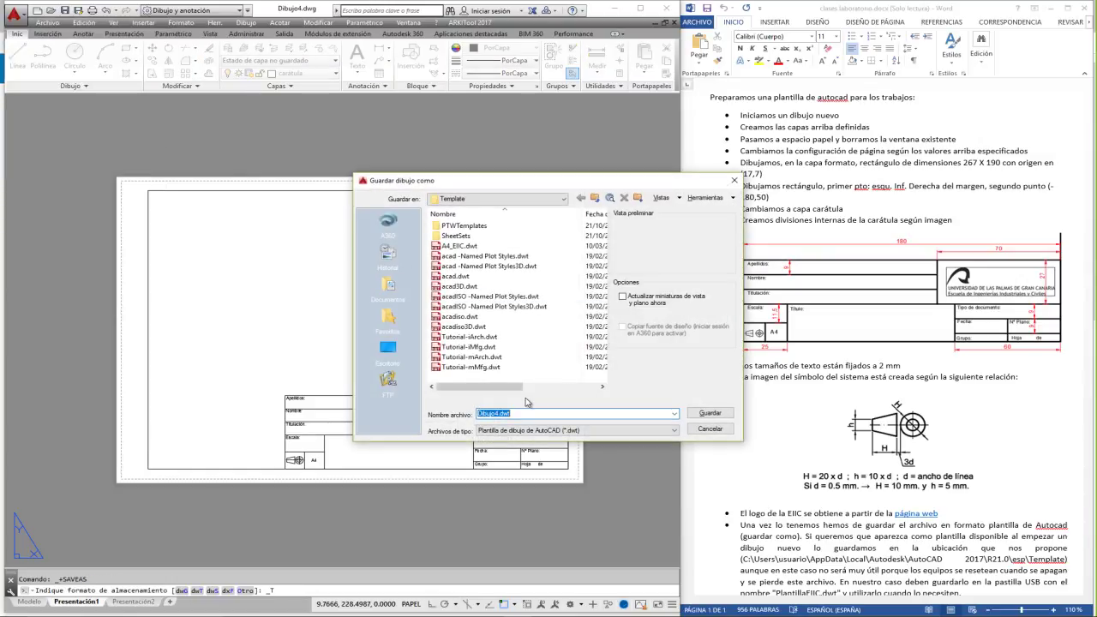
left_click(463, 247)
left_click(480, 413)
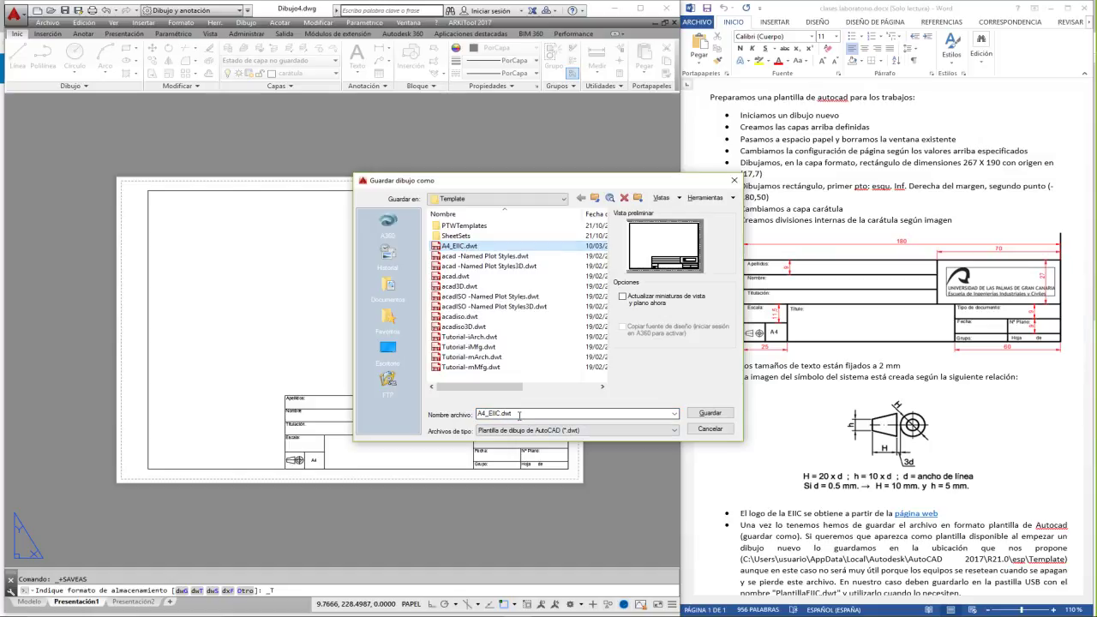
left_click(709, 414)
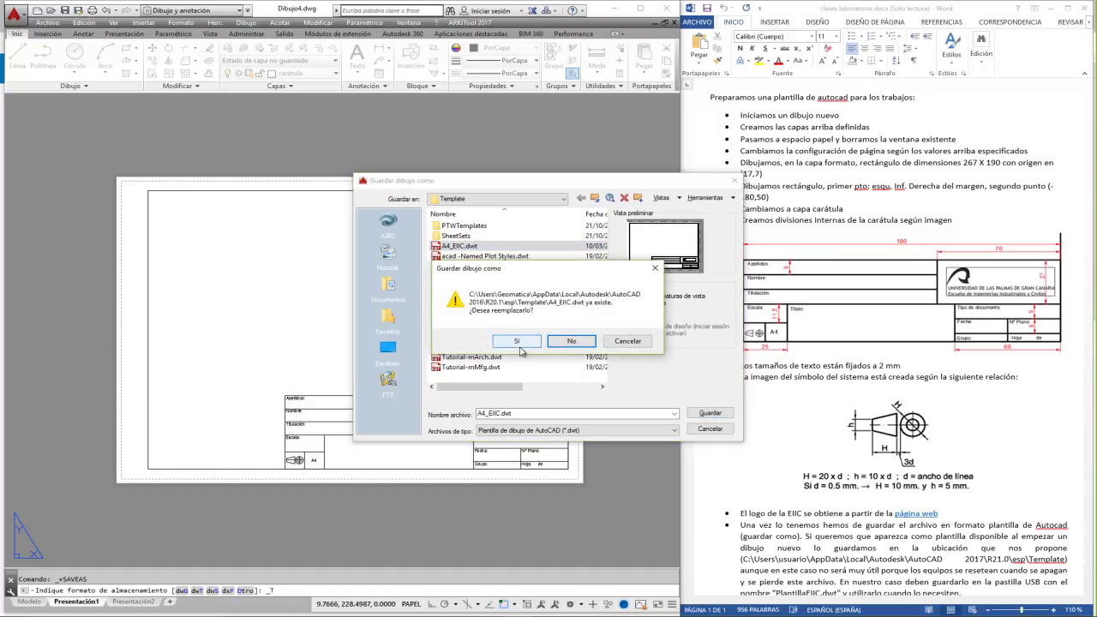
left_click(518, 343)
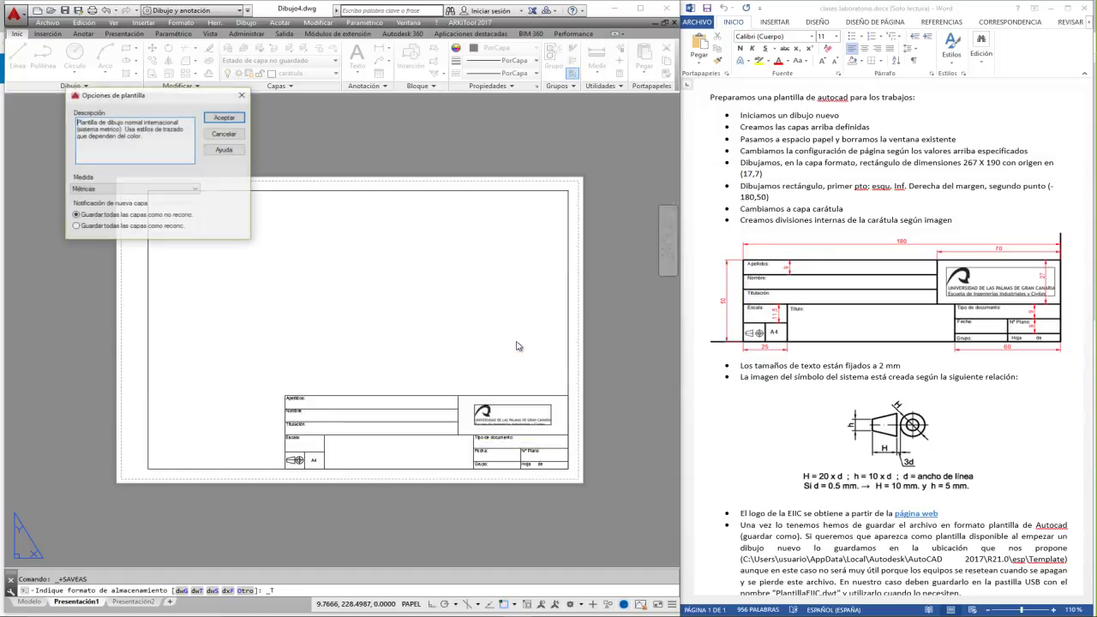
left_click(225, 116)
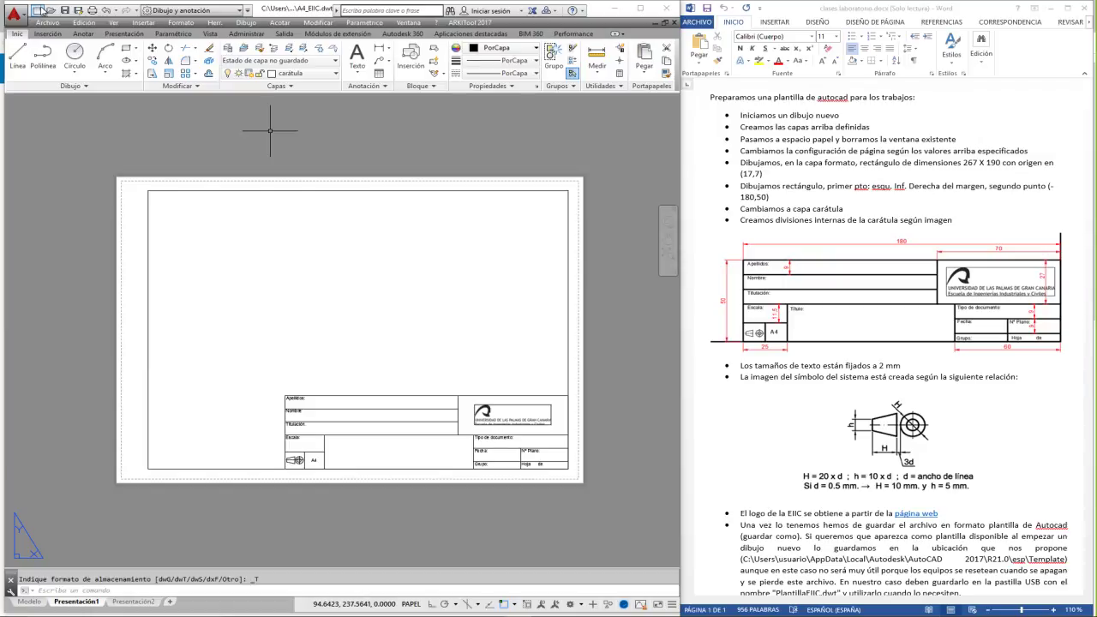
Create a new drawing from the A4_EIIC.dwt template.
left_click(37, 11)
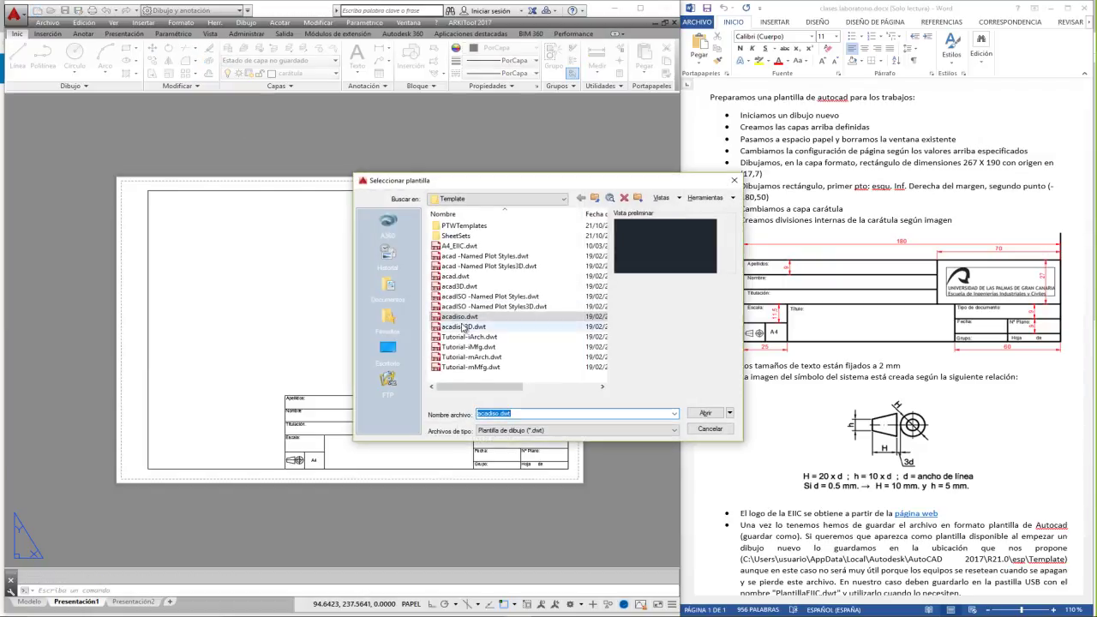
left_click(453, 247)
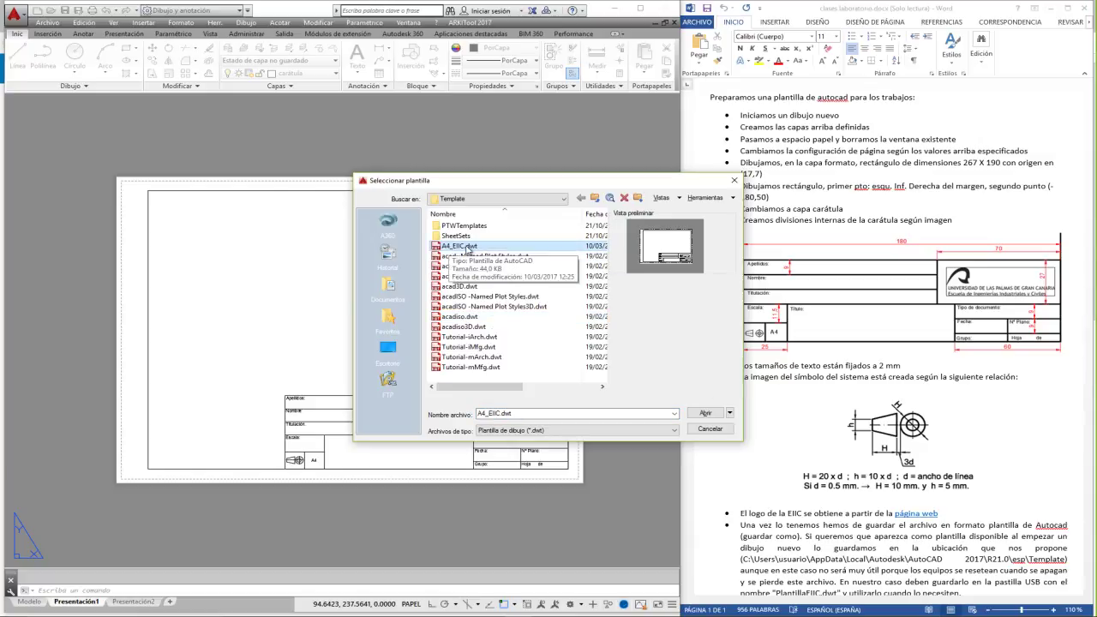
left_click(705, 414)
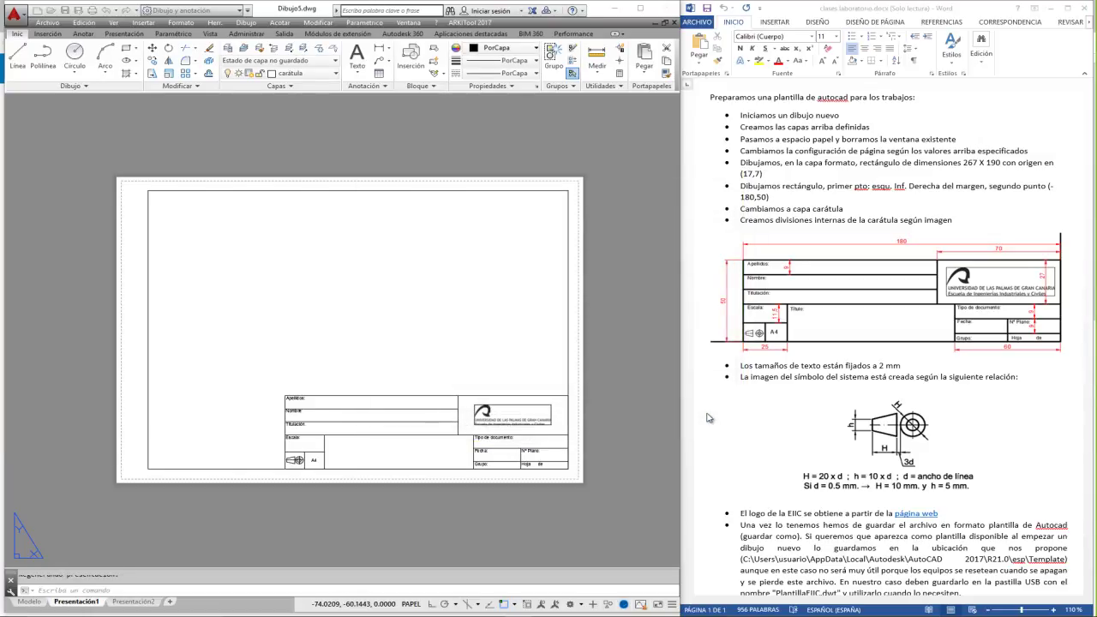
Check the template's layers in model space, then return to the Presentación1 layout.
left_click(30, 601)
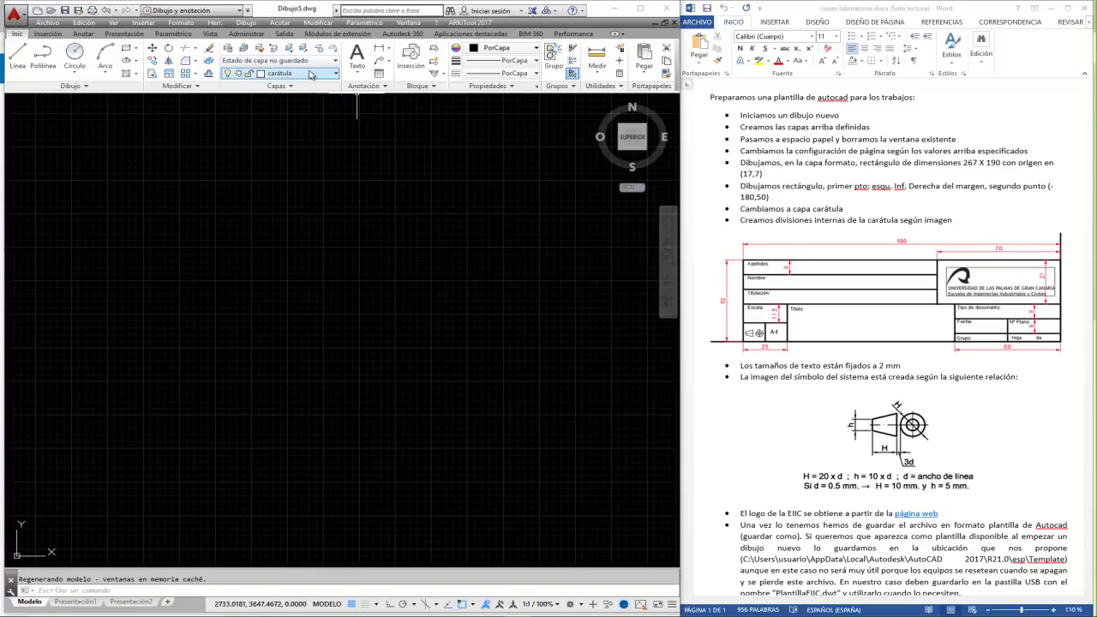
left_click(274, 75)
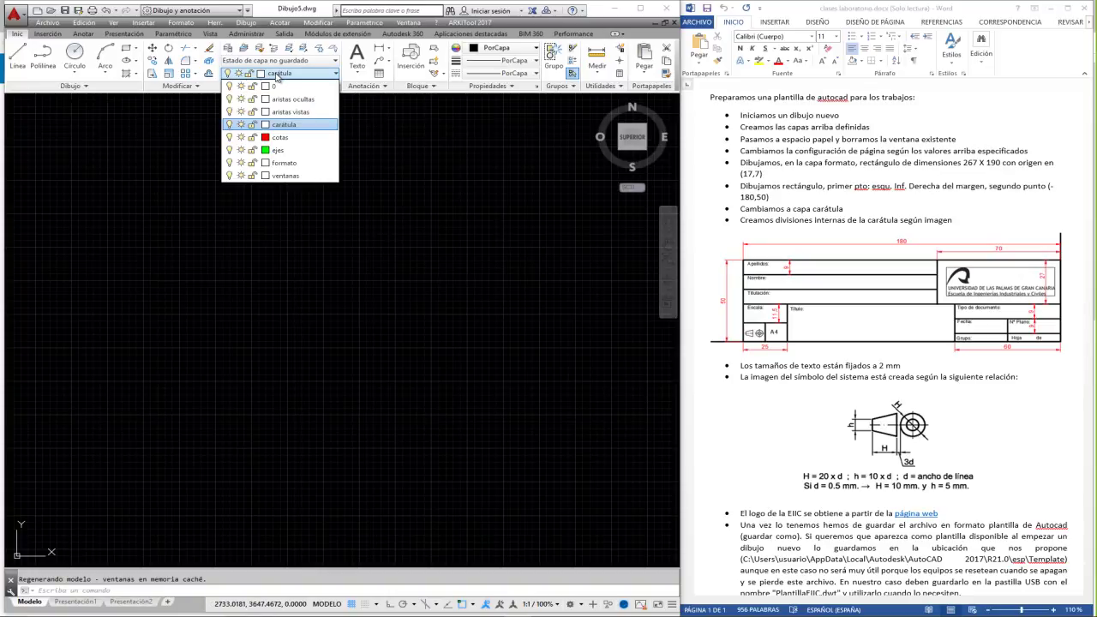
left_click(276, 77)
left_click(227, 48)
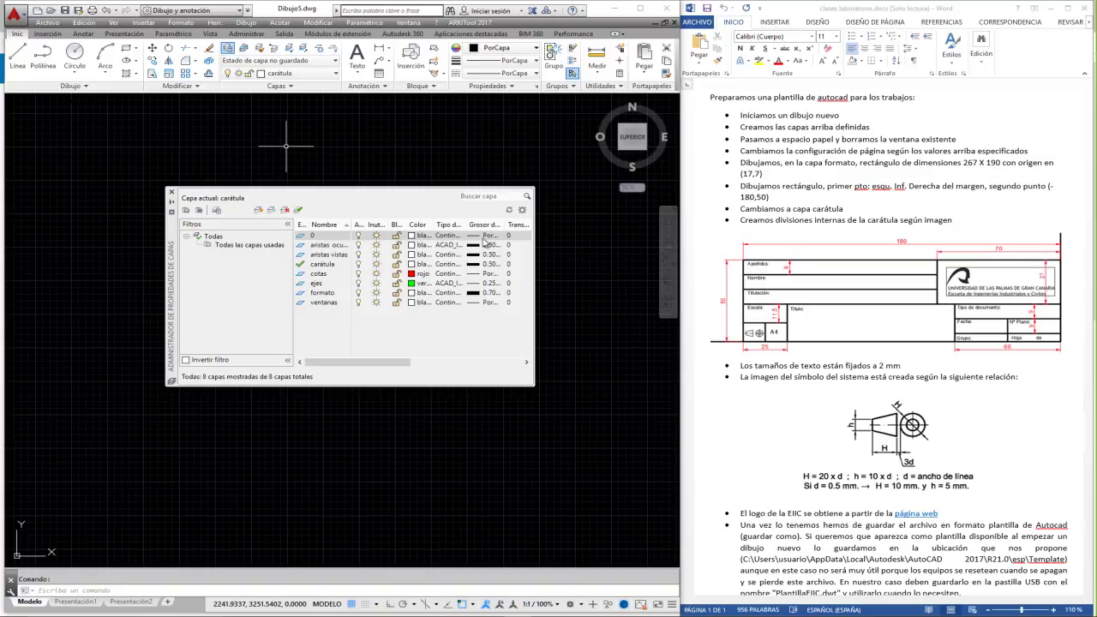
left_click(172, 192)
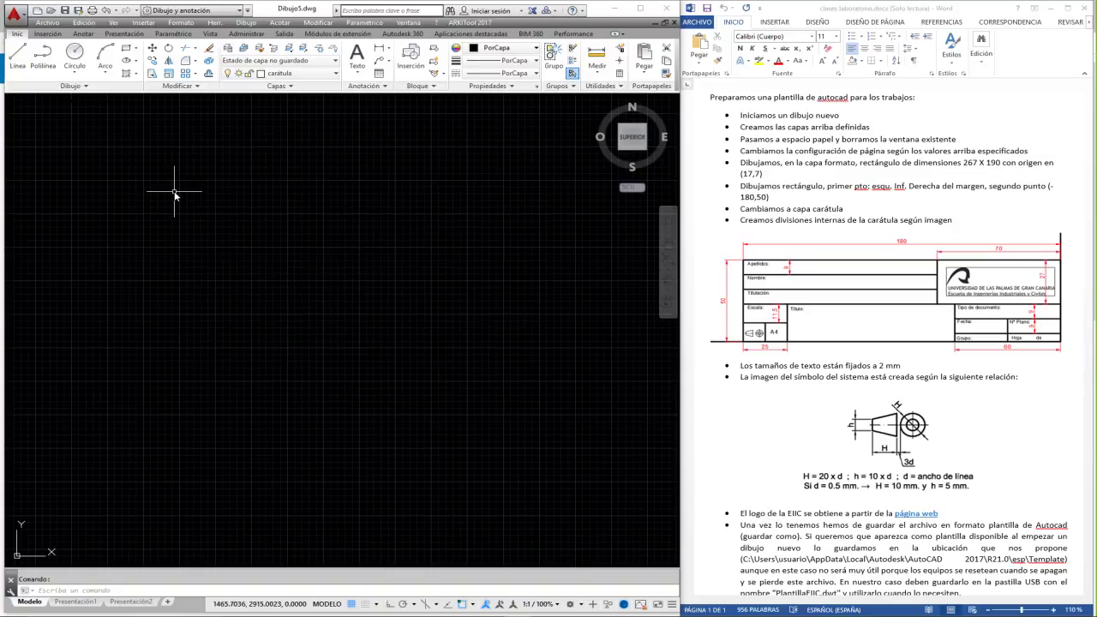
left_click(77, 601)
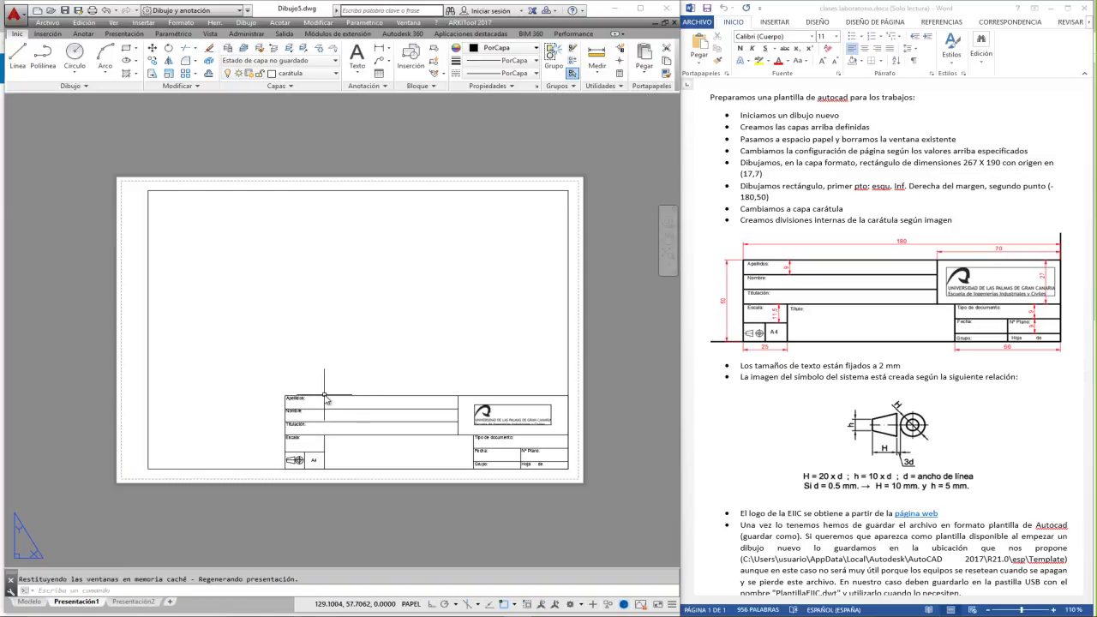
Minimize the Word guide and maximize AutoCAD to show the full title block.
scroll(431, 439, "up", 3)
scroll(352, 421, "down", 1)
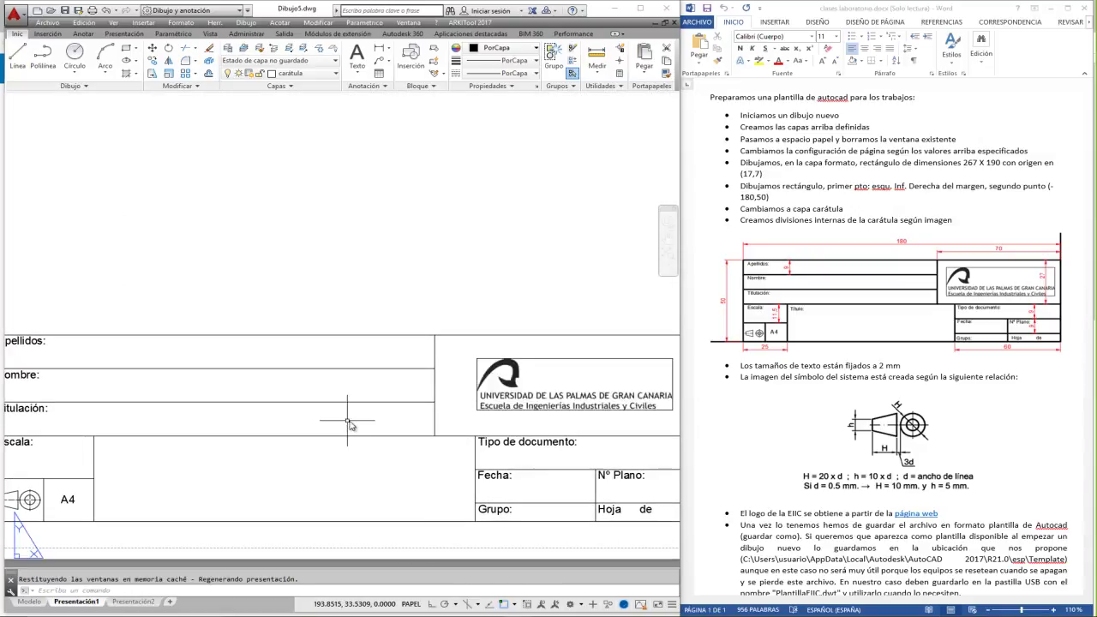
scroll(357, 419, "down", 2)
scroll(324, 420, "up", 2)
scroll(326, 417, "down", 2)
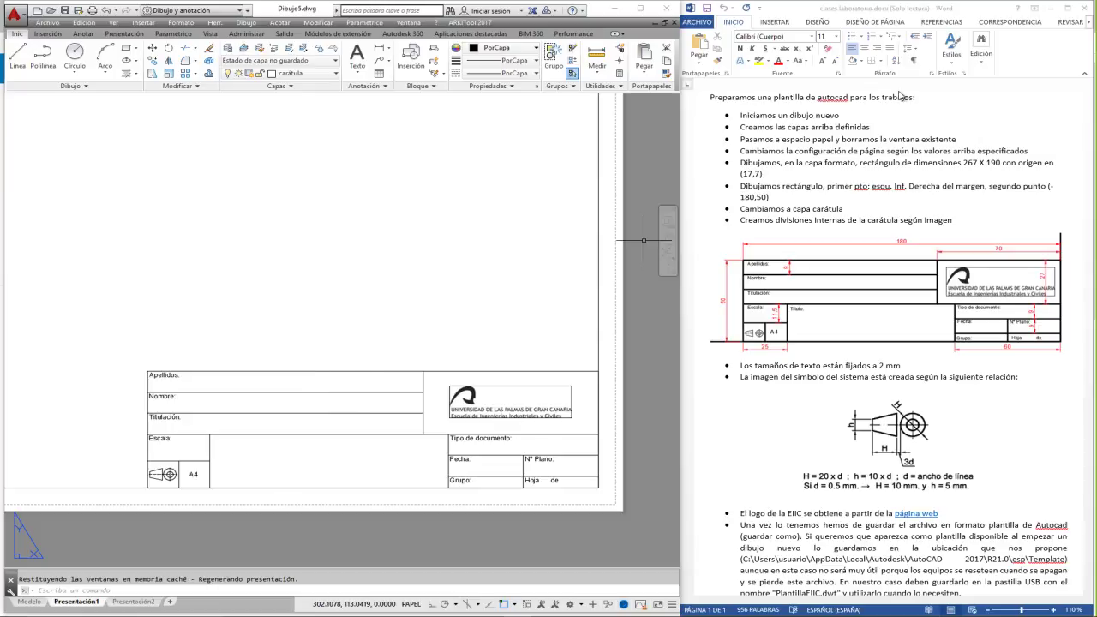
left_click(1052, 10)
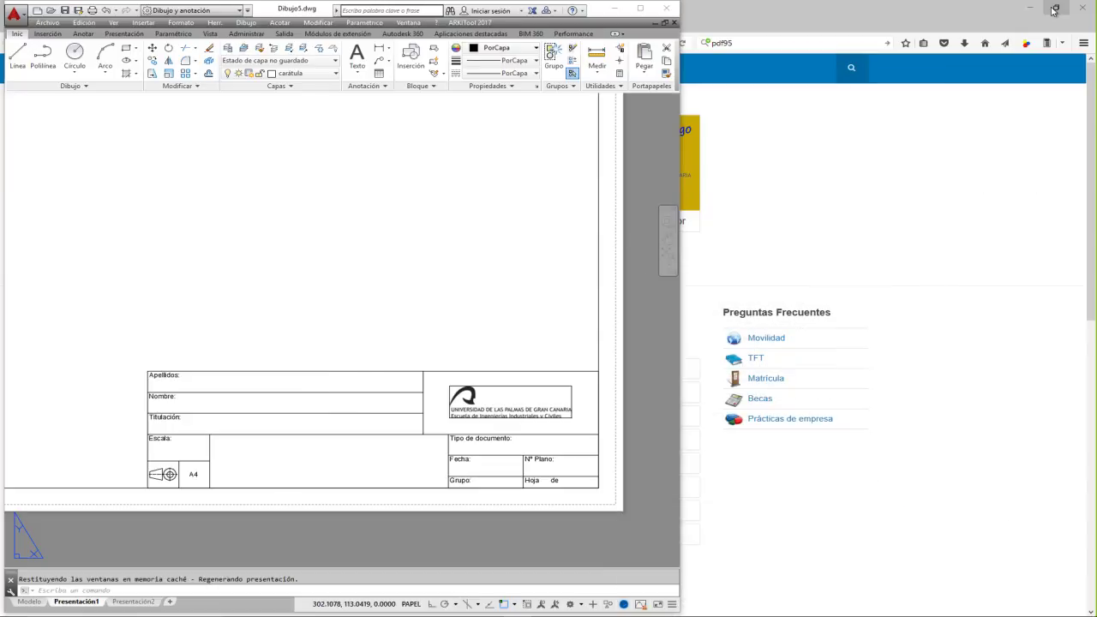
left_click(653, 8)
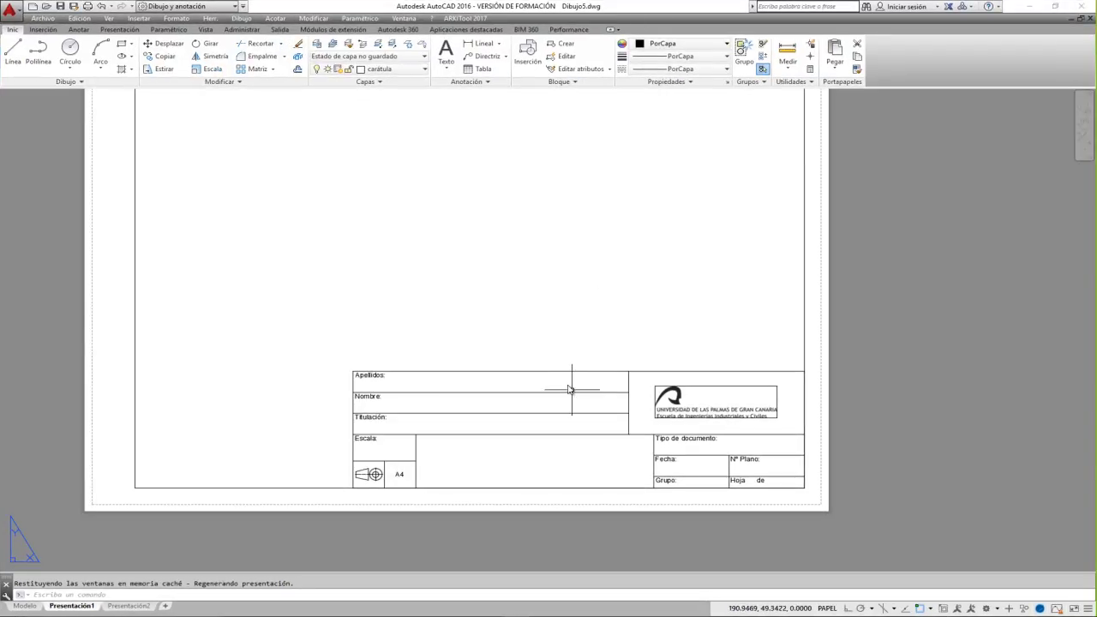
scroll(573, 390, "up", 2)
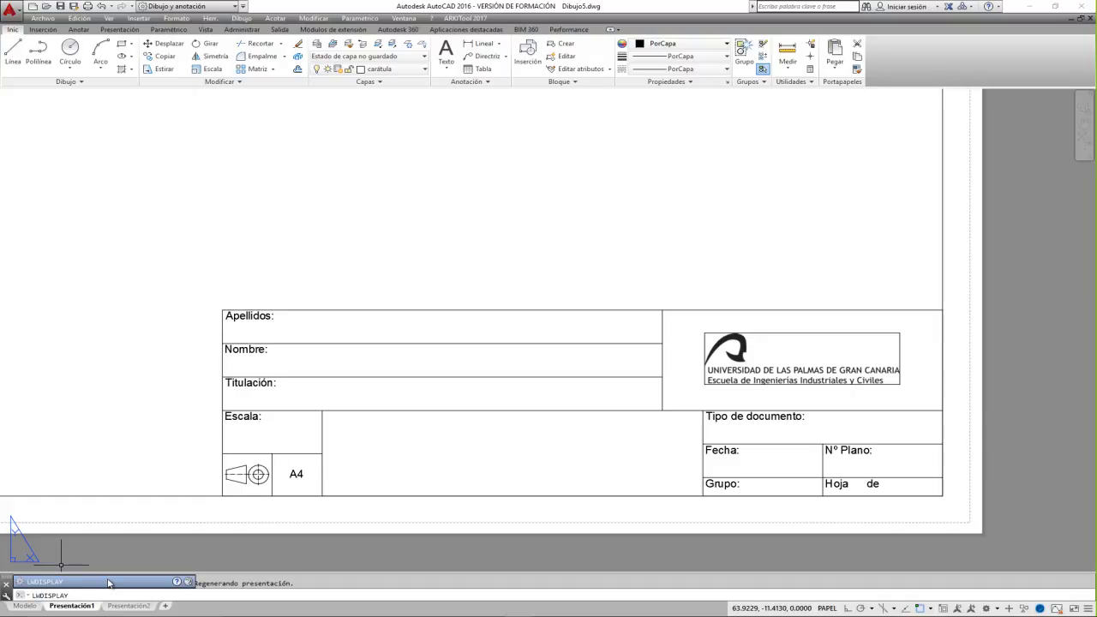
Set LWDISPLAY to on and zoom in on the title block's symbol cell.
key("Return")
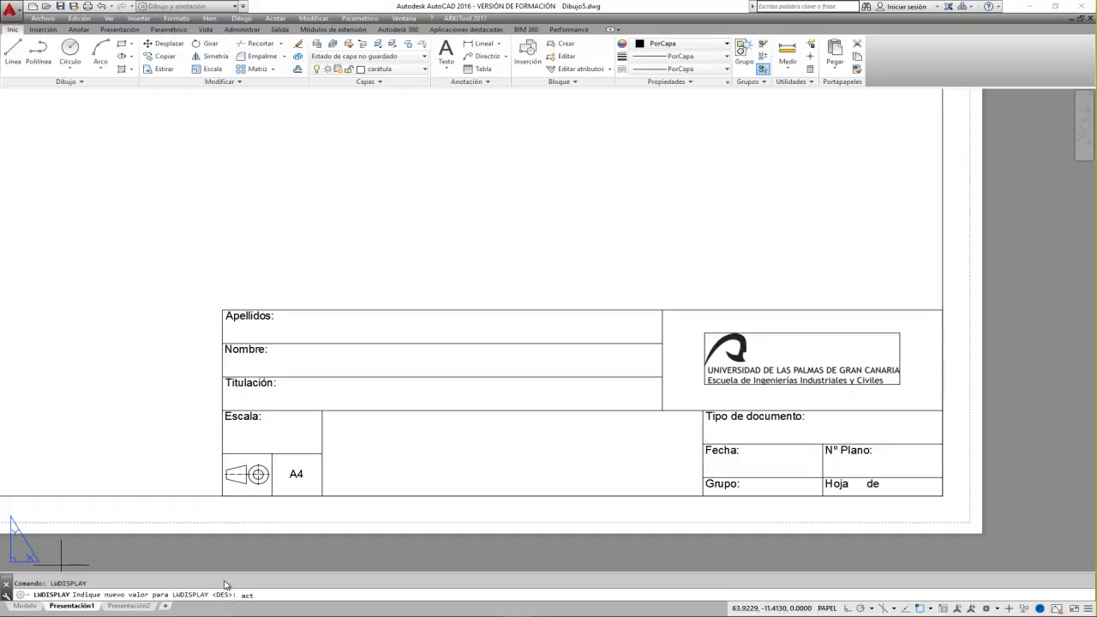
key("Return")
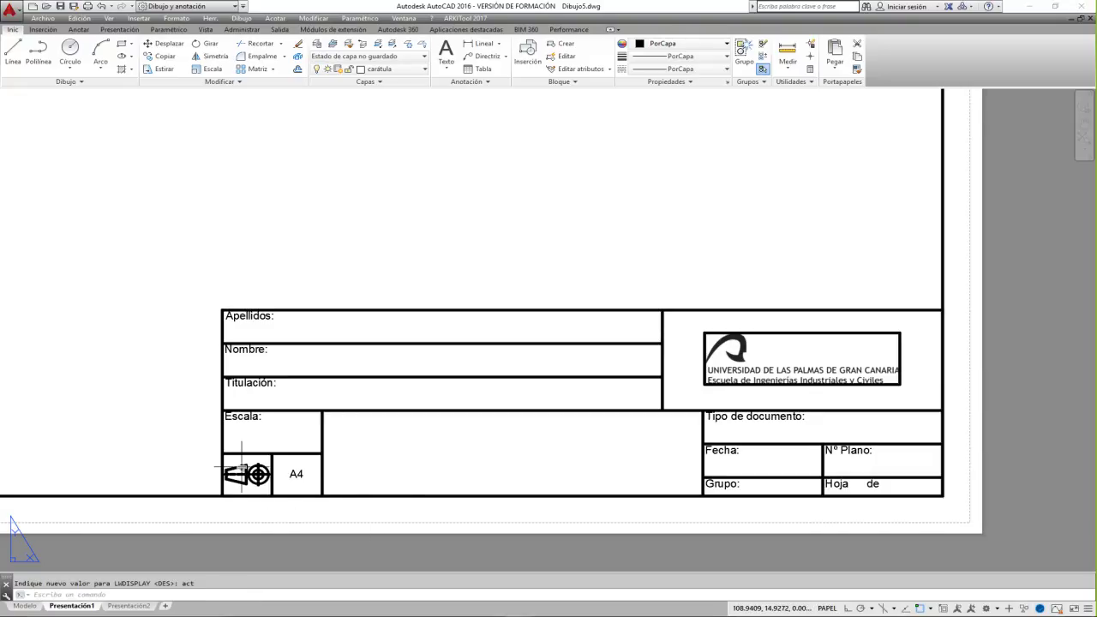
scroll(354, 422, "down", 4)
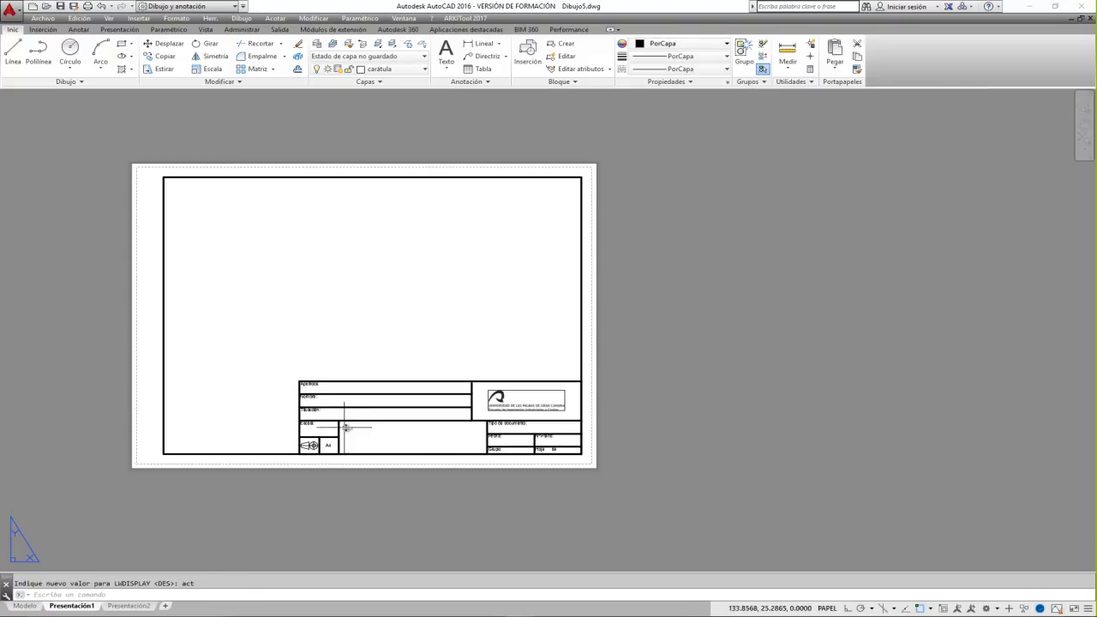
scroll(334, 426, "up", 2)
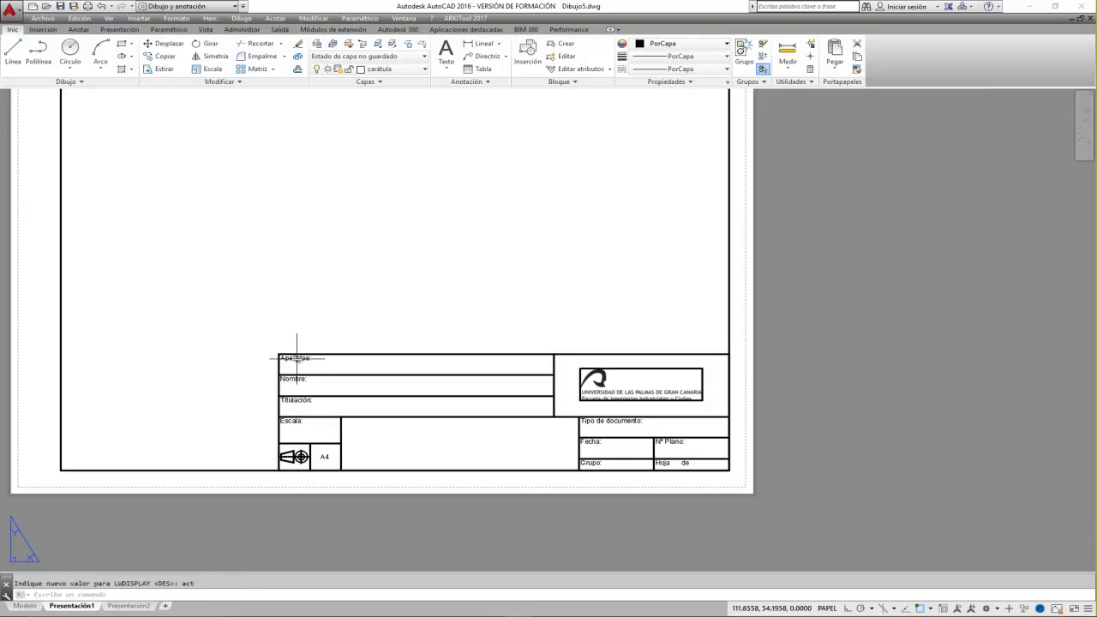
scroll(299, 355, "up", 2)
scroll(314, 514, "up", 2)
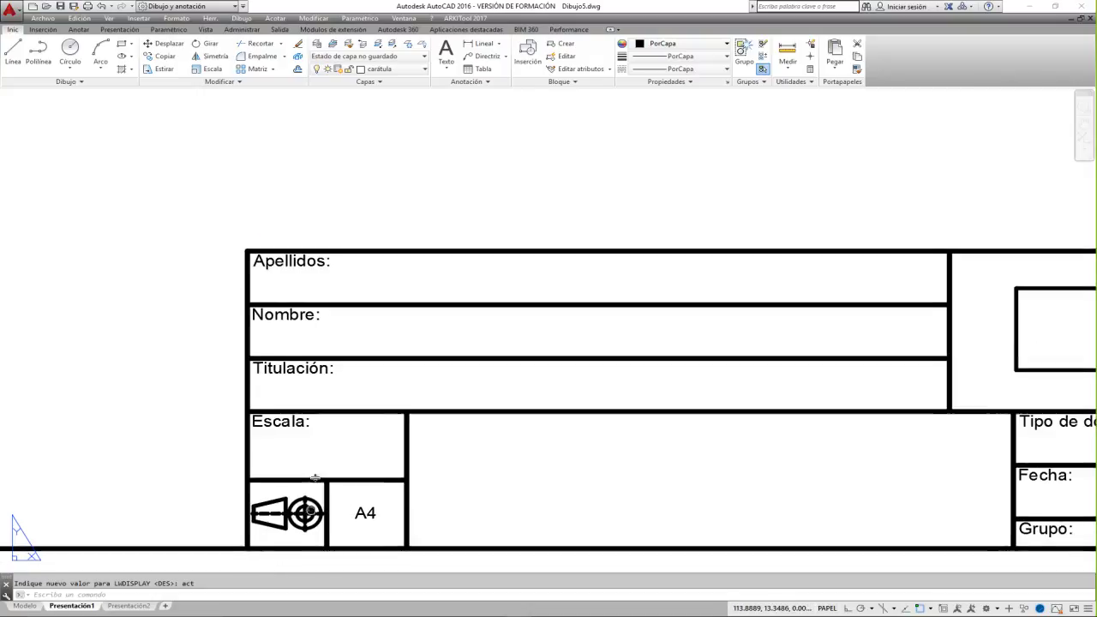
middle_click_drag(313, 480, 315, 394)
scroll(310, 388, "up", 1)
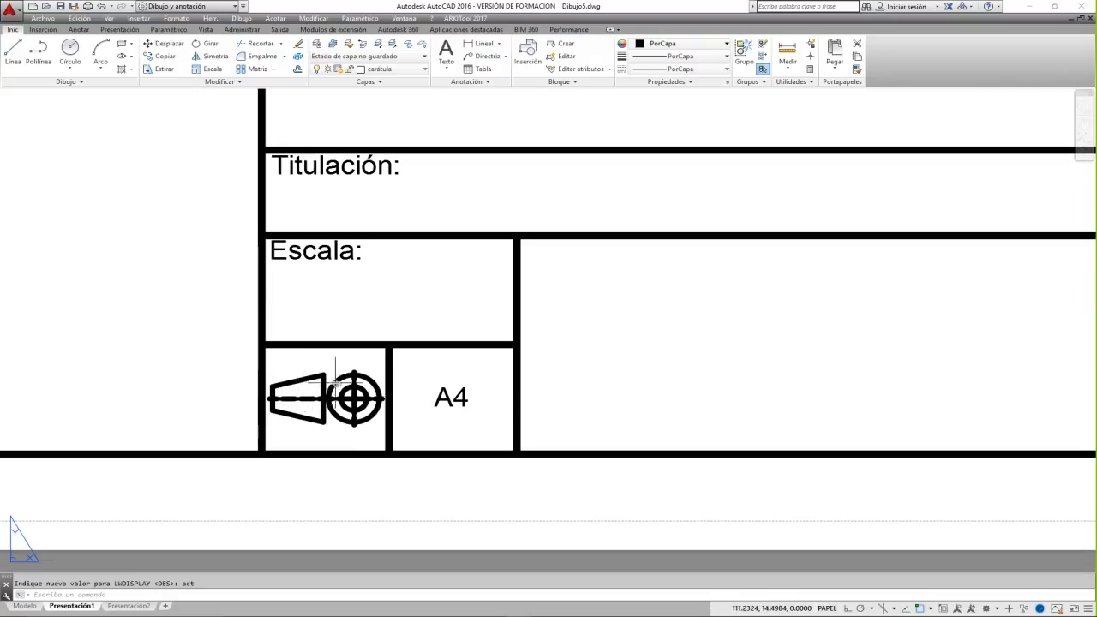
Select the projection symbol beside A4 and set its lineweight to 0.25 mm in Properties.
left_click(246, 355)
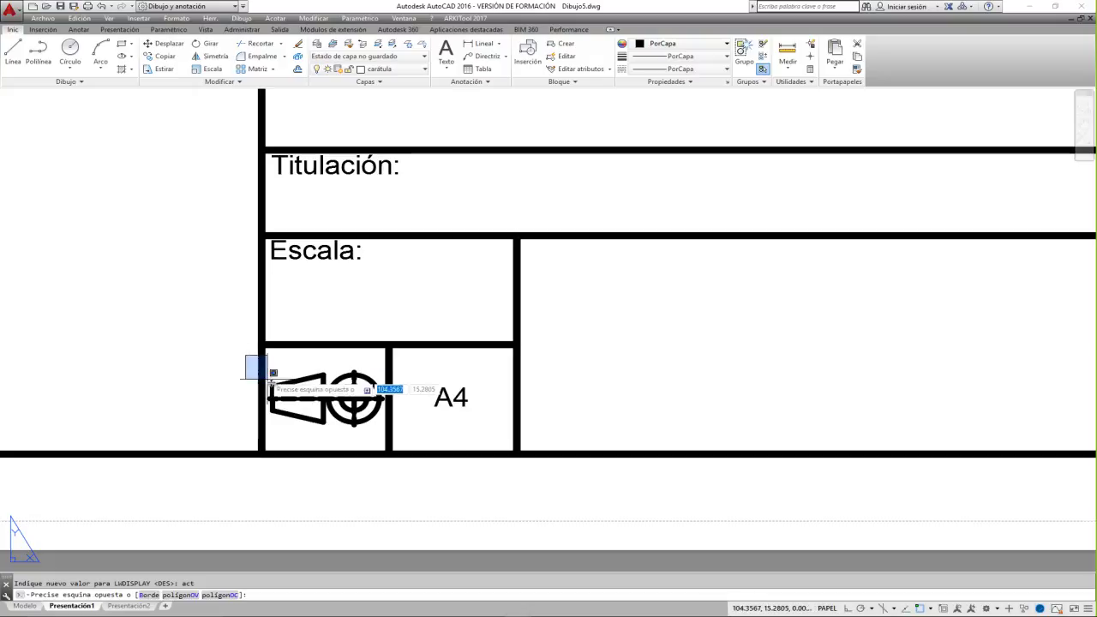
left_click(408, 438)
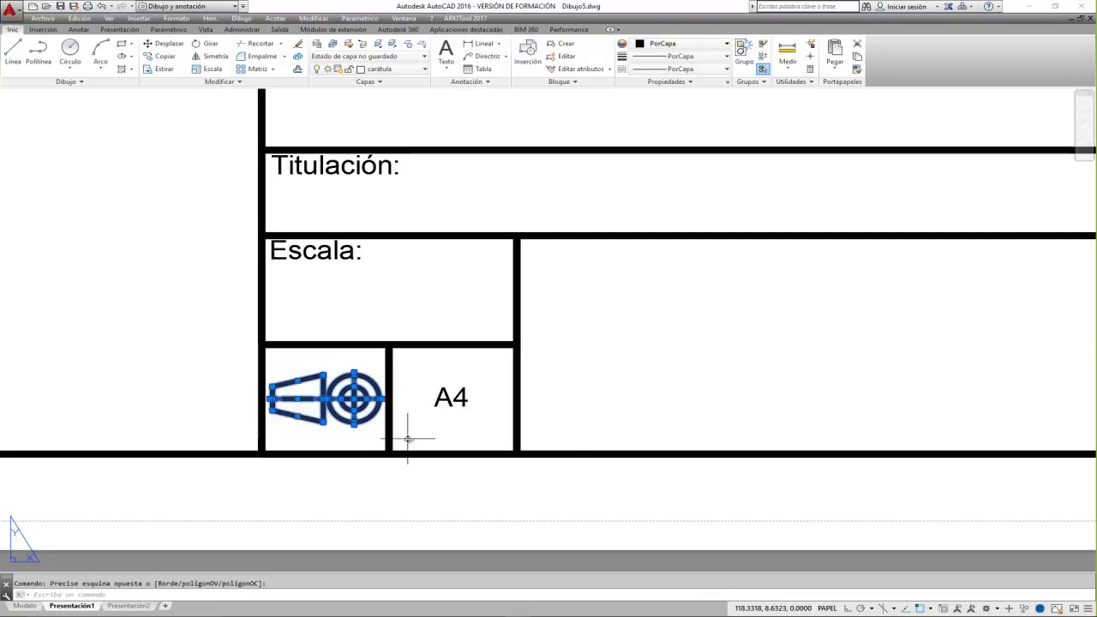
right_click(355, 399)
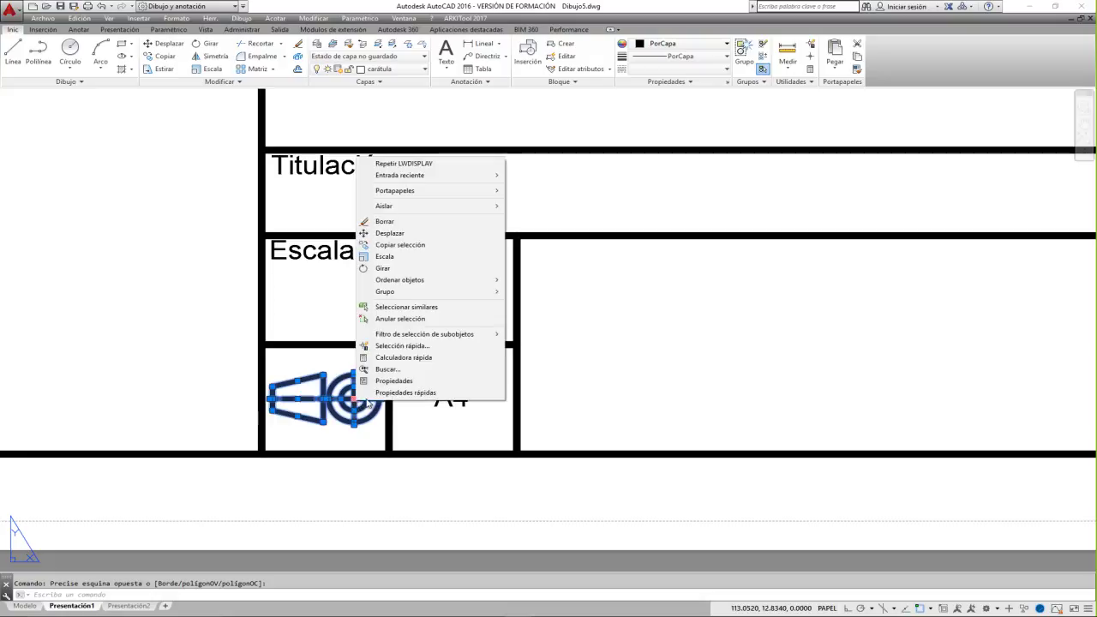
left_click(392, 381)
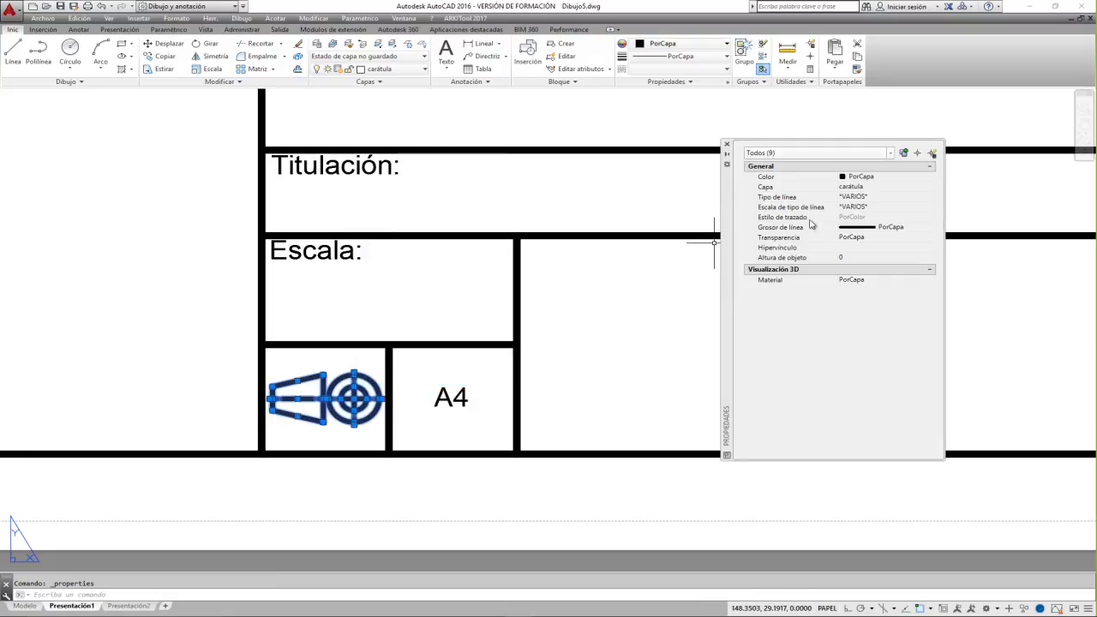
left_click(896, 228)
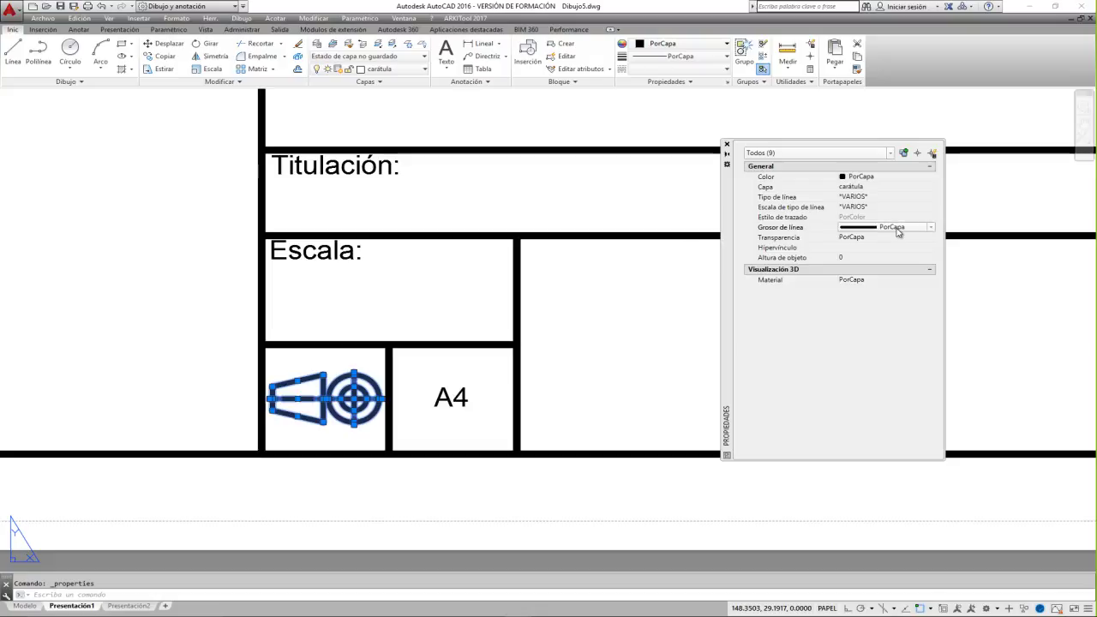
left_click(896, 230)
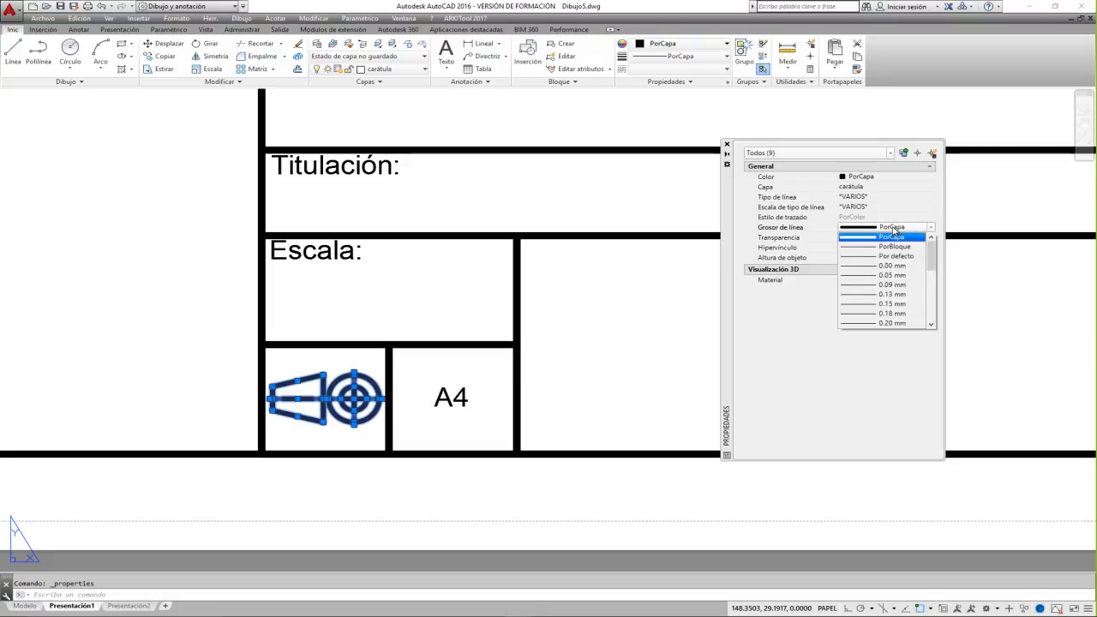
left_click(931, 327)
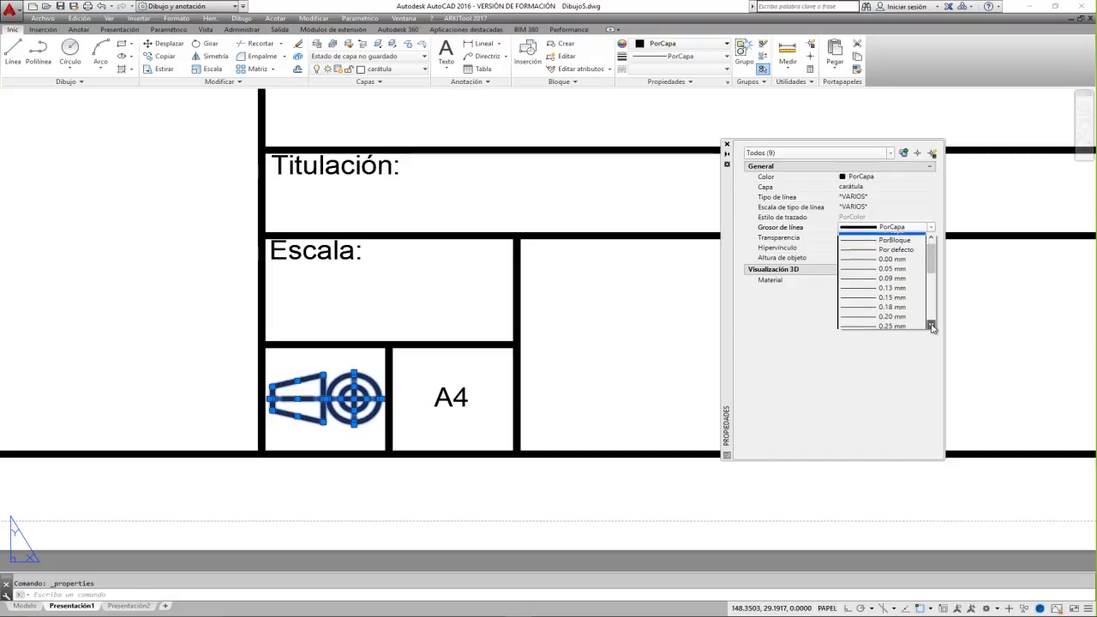
left_click(893, 323)
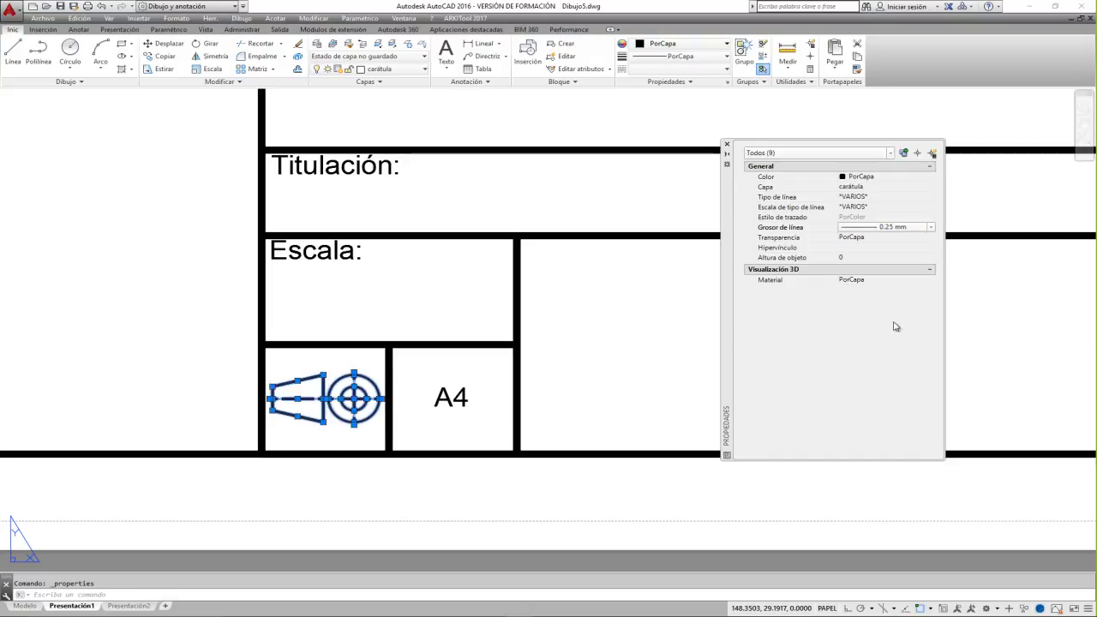
Close the Properties palette, clear the selection and zoom out to recentre the sheet.
left_click(727, 146)
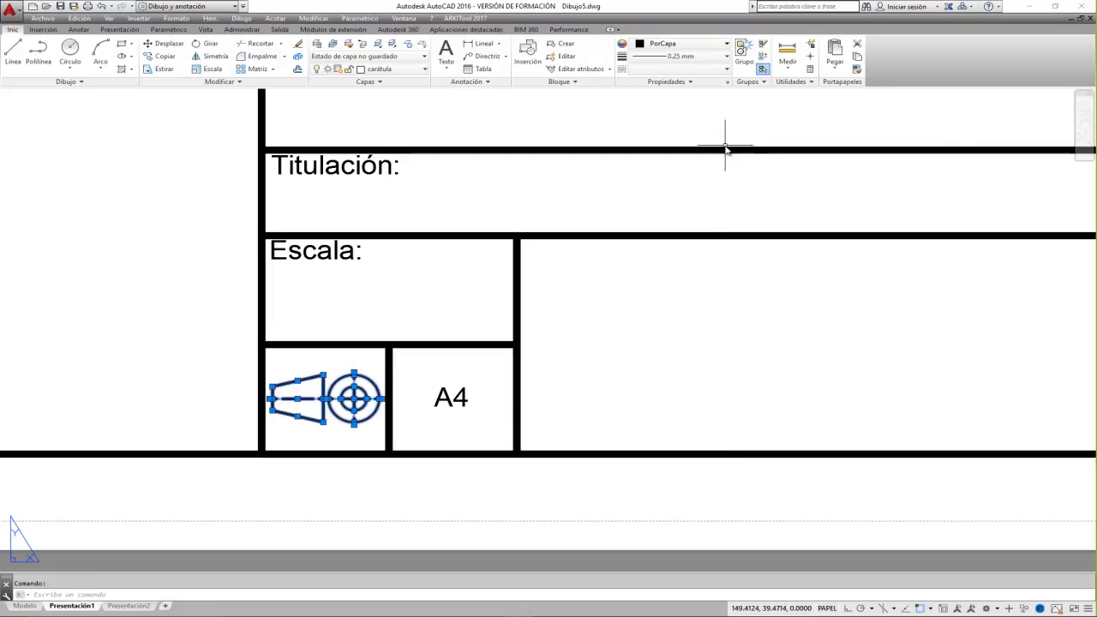
key("Escape")
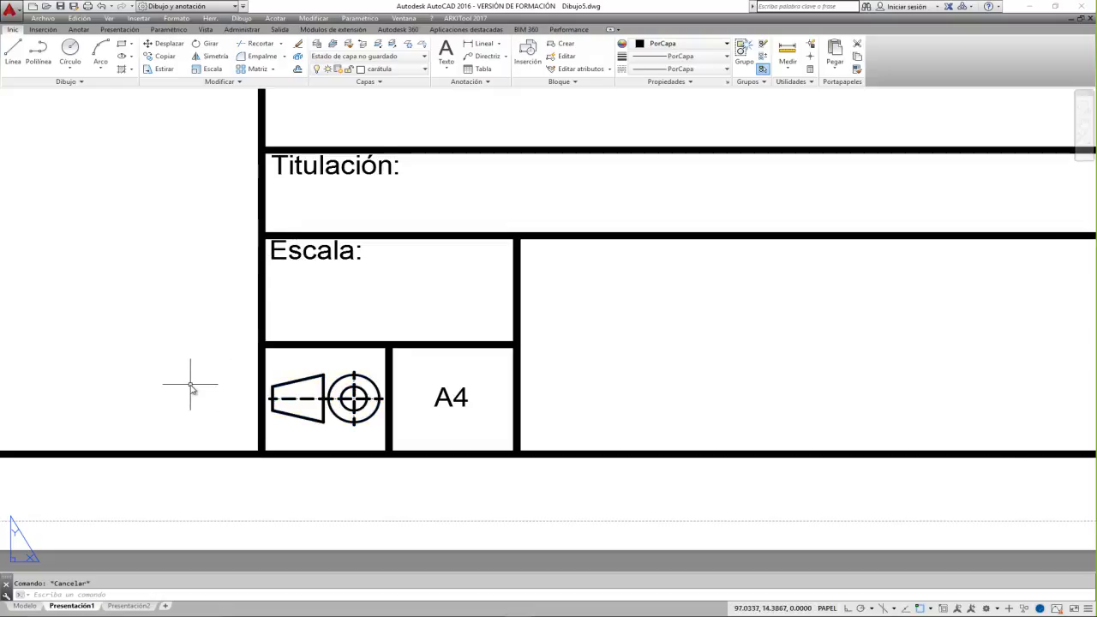
scroll(191, 381, "down", 1)
scroll(180, 377, "down", 1)
scroll(170, 375, "down", 1)
mouse_move(168, 375)
middle_mouse_down()
mouse_move(397, 403)
mouse_move(431, 470)
middle_mouse_up()
middle_click_drag(402, 419, 370, 468)
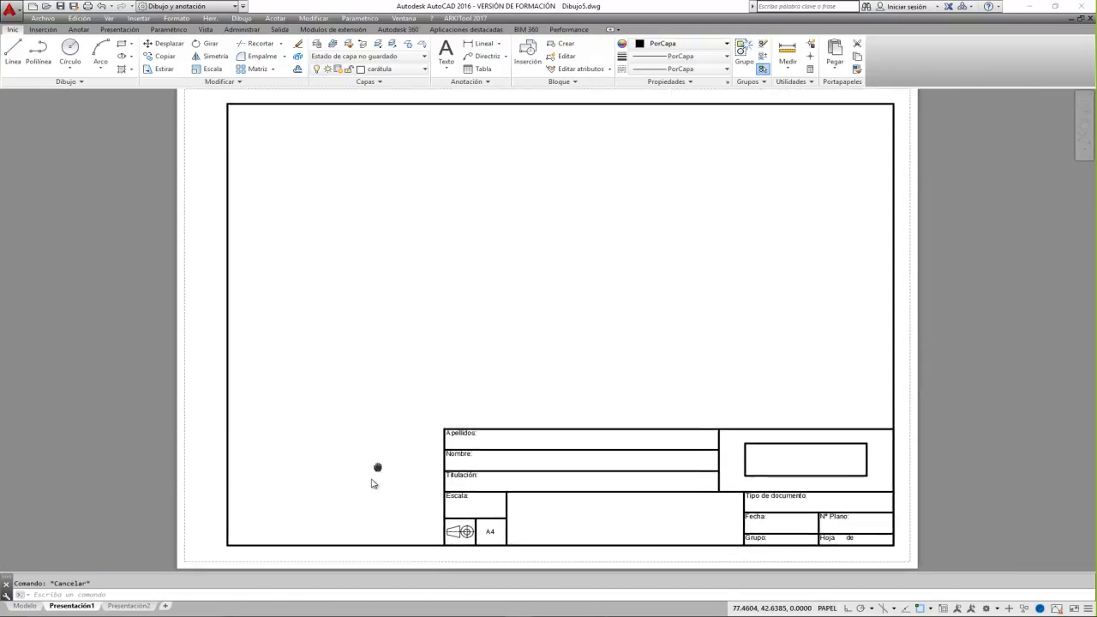